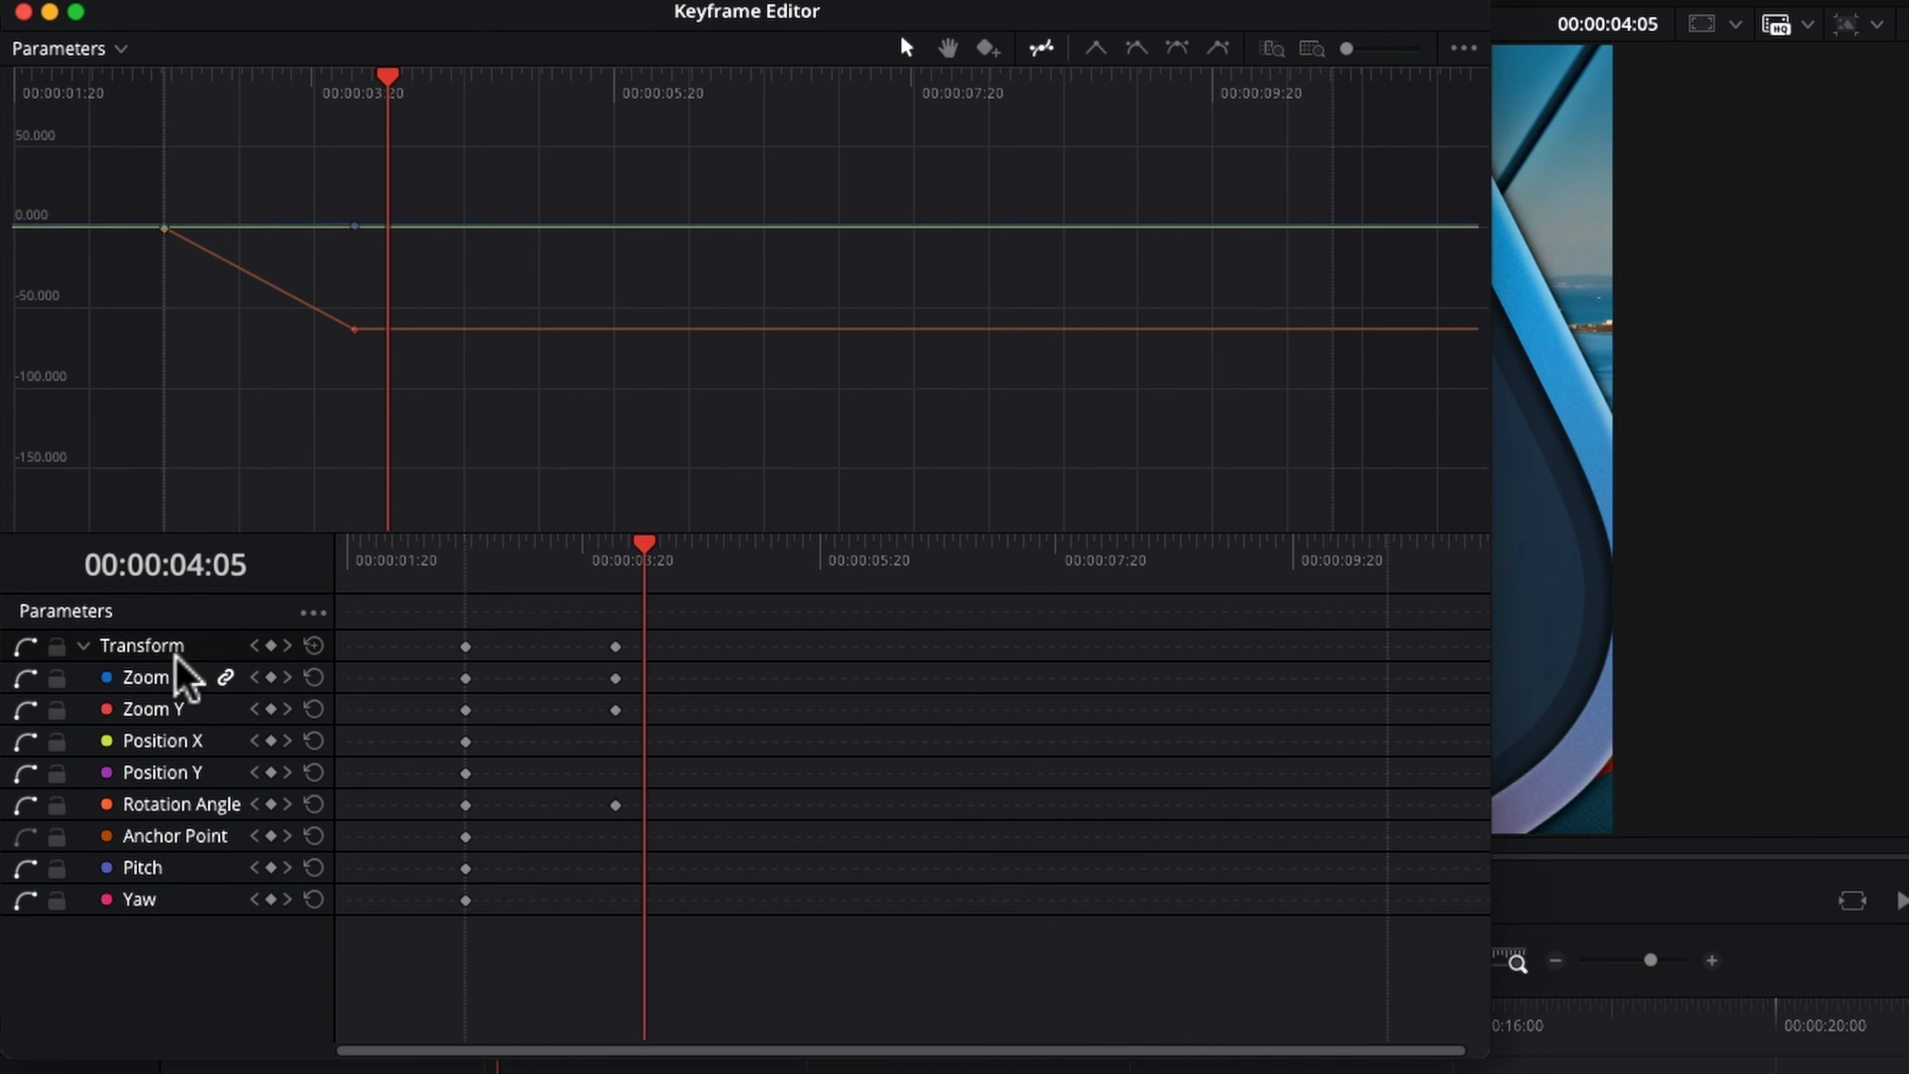
left_click(105, 644)
mouse_move(615, 710)
left_mouse_down()
mouse_move(593, 717)
mouse_move(620, 722)
left_mouse_up()
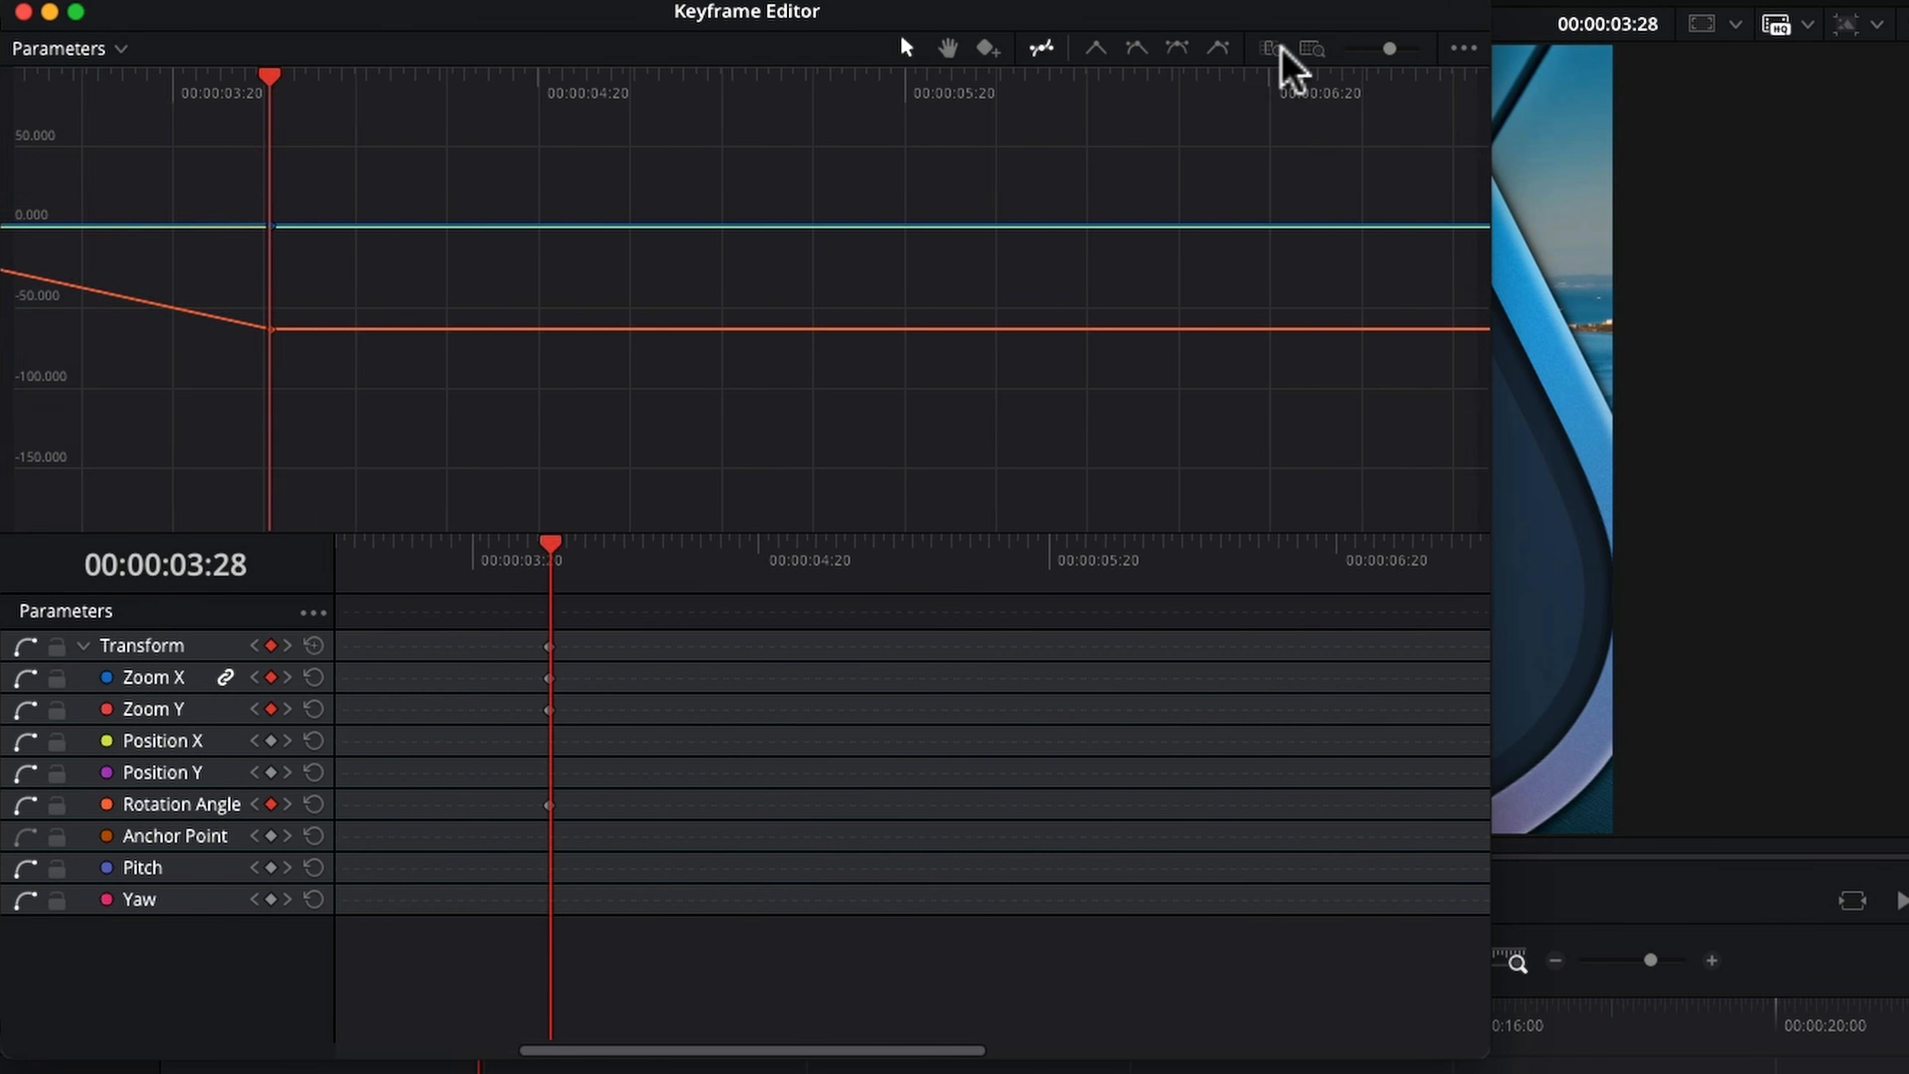
left_click(1372, 48)
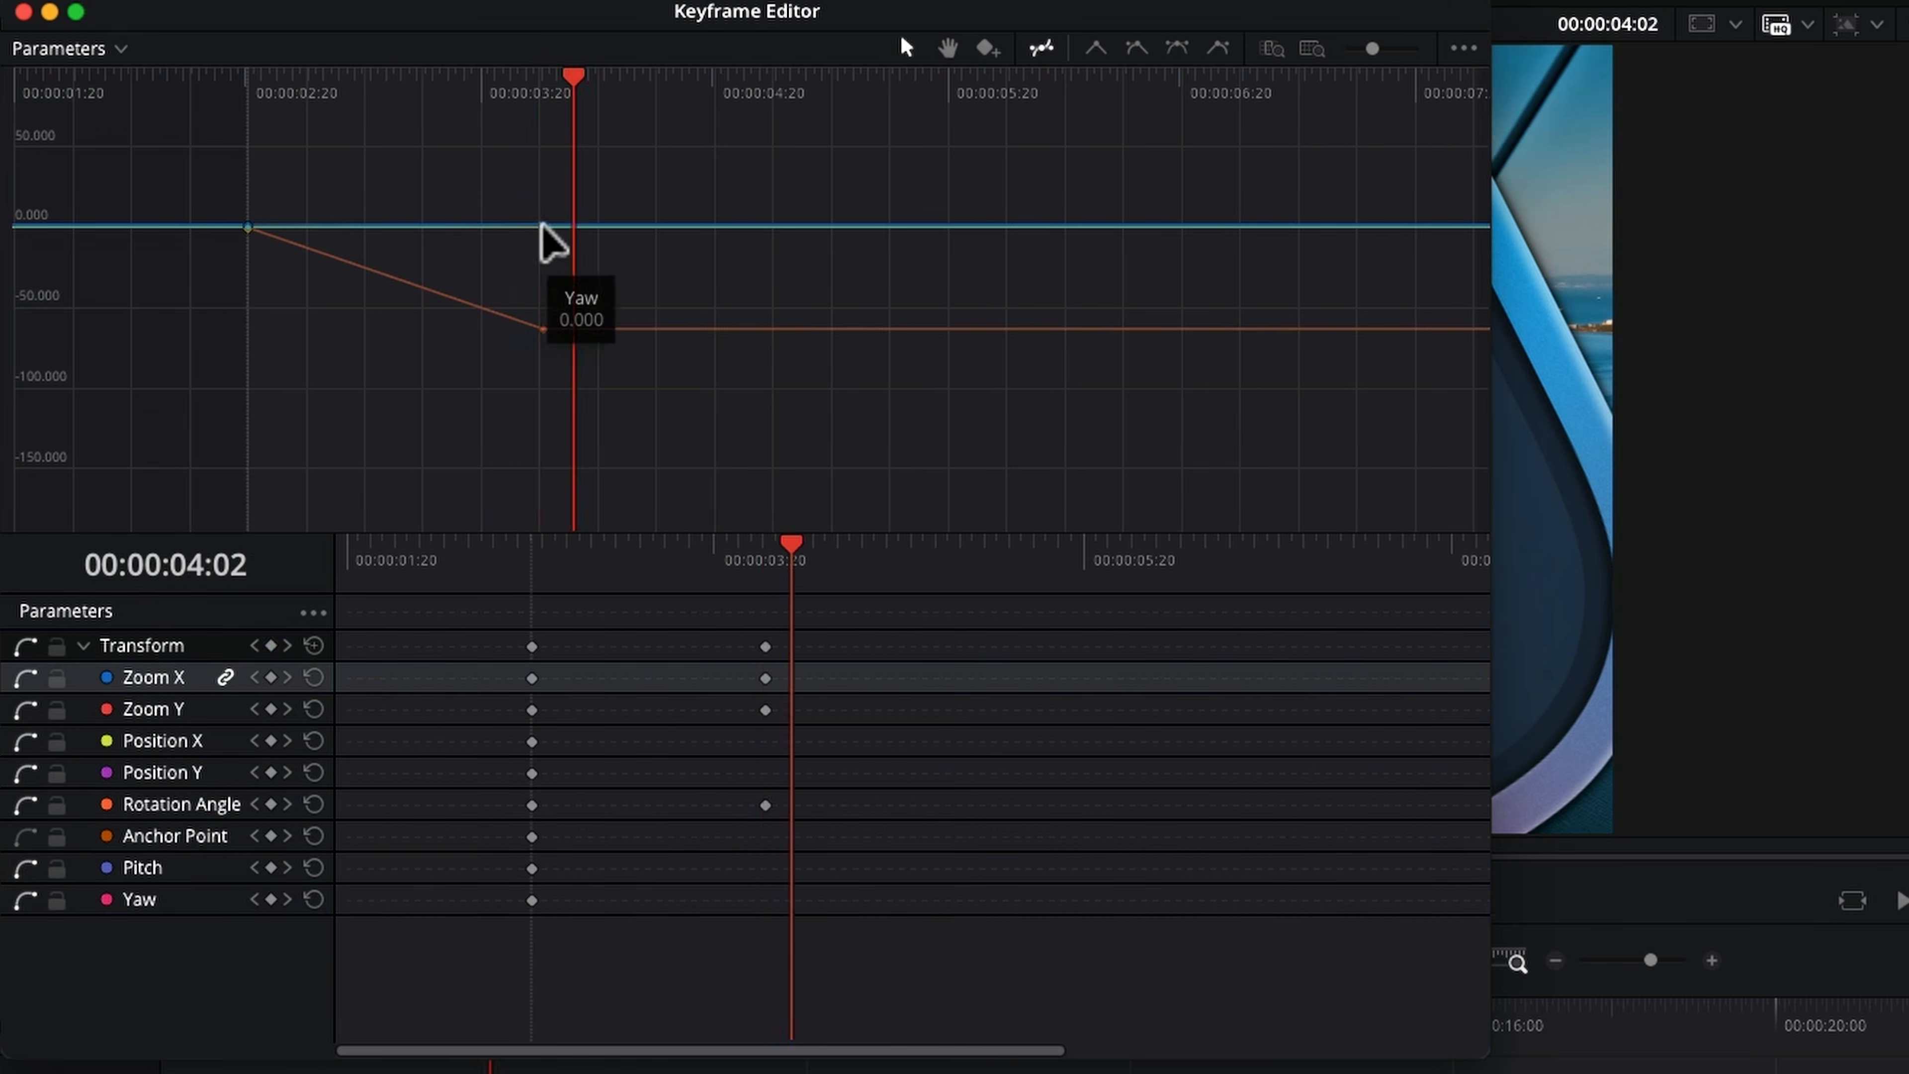
left_click(72, 48)
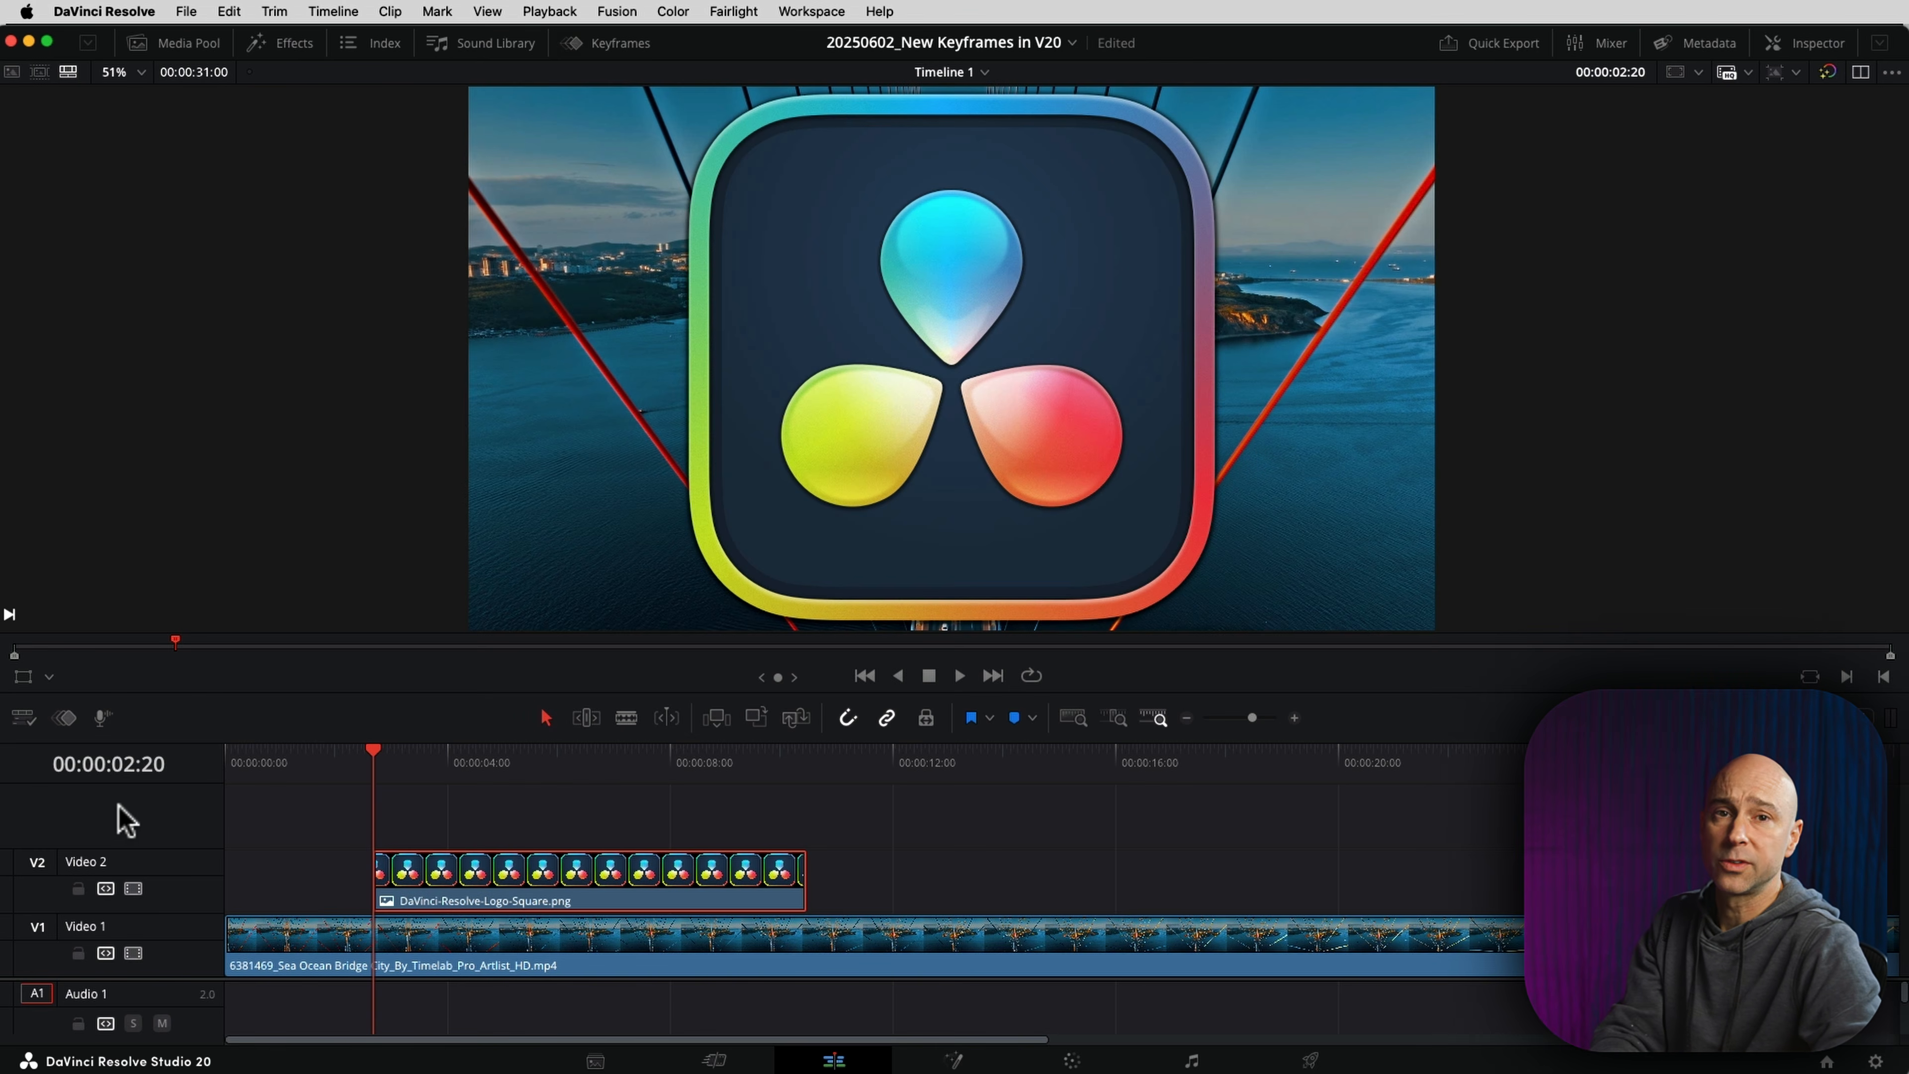
Step: Show the Keyframes panel on the Edit page, widen it, and adjust the zoom of its time ruler
left_click(833, 1060)
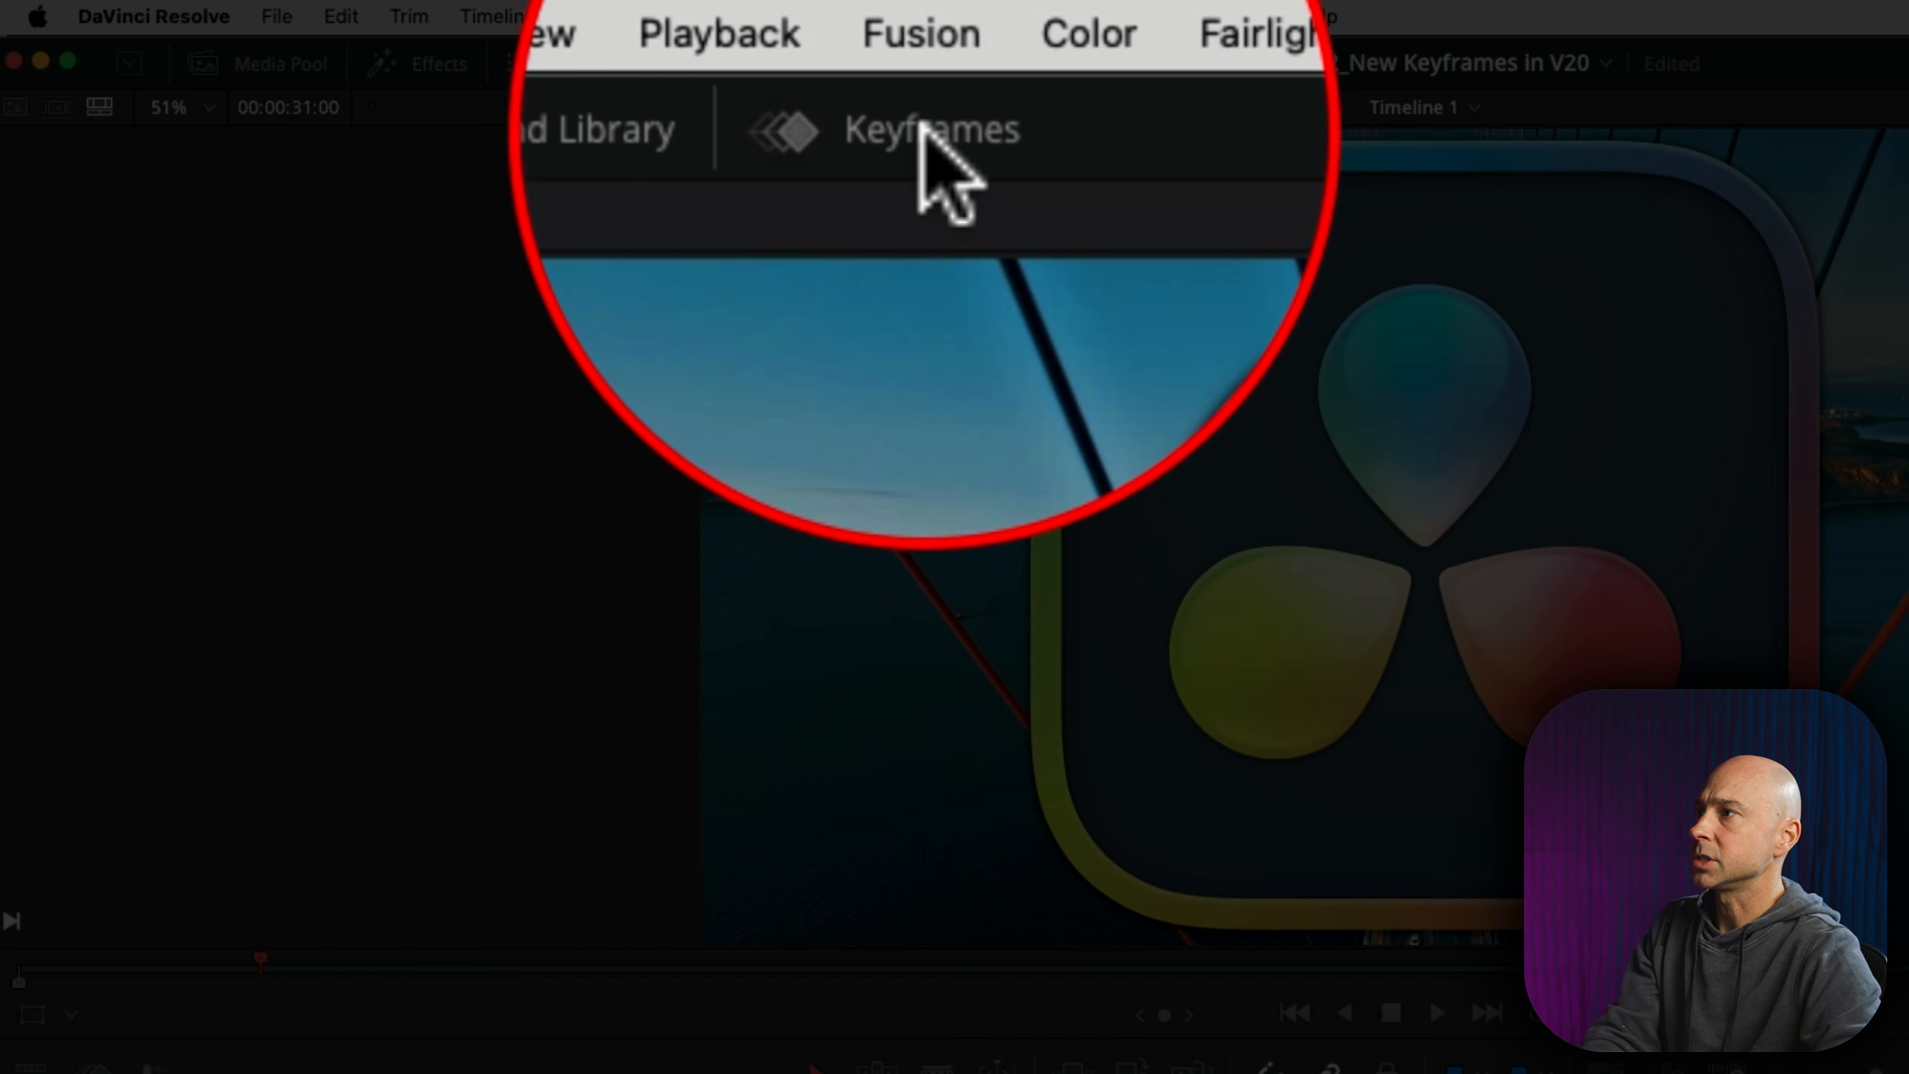
left_click(919, 63)
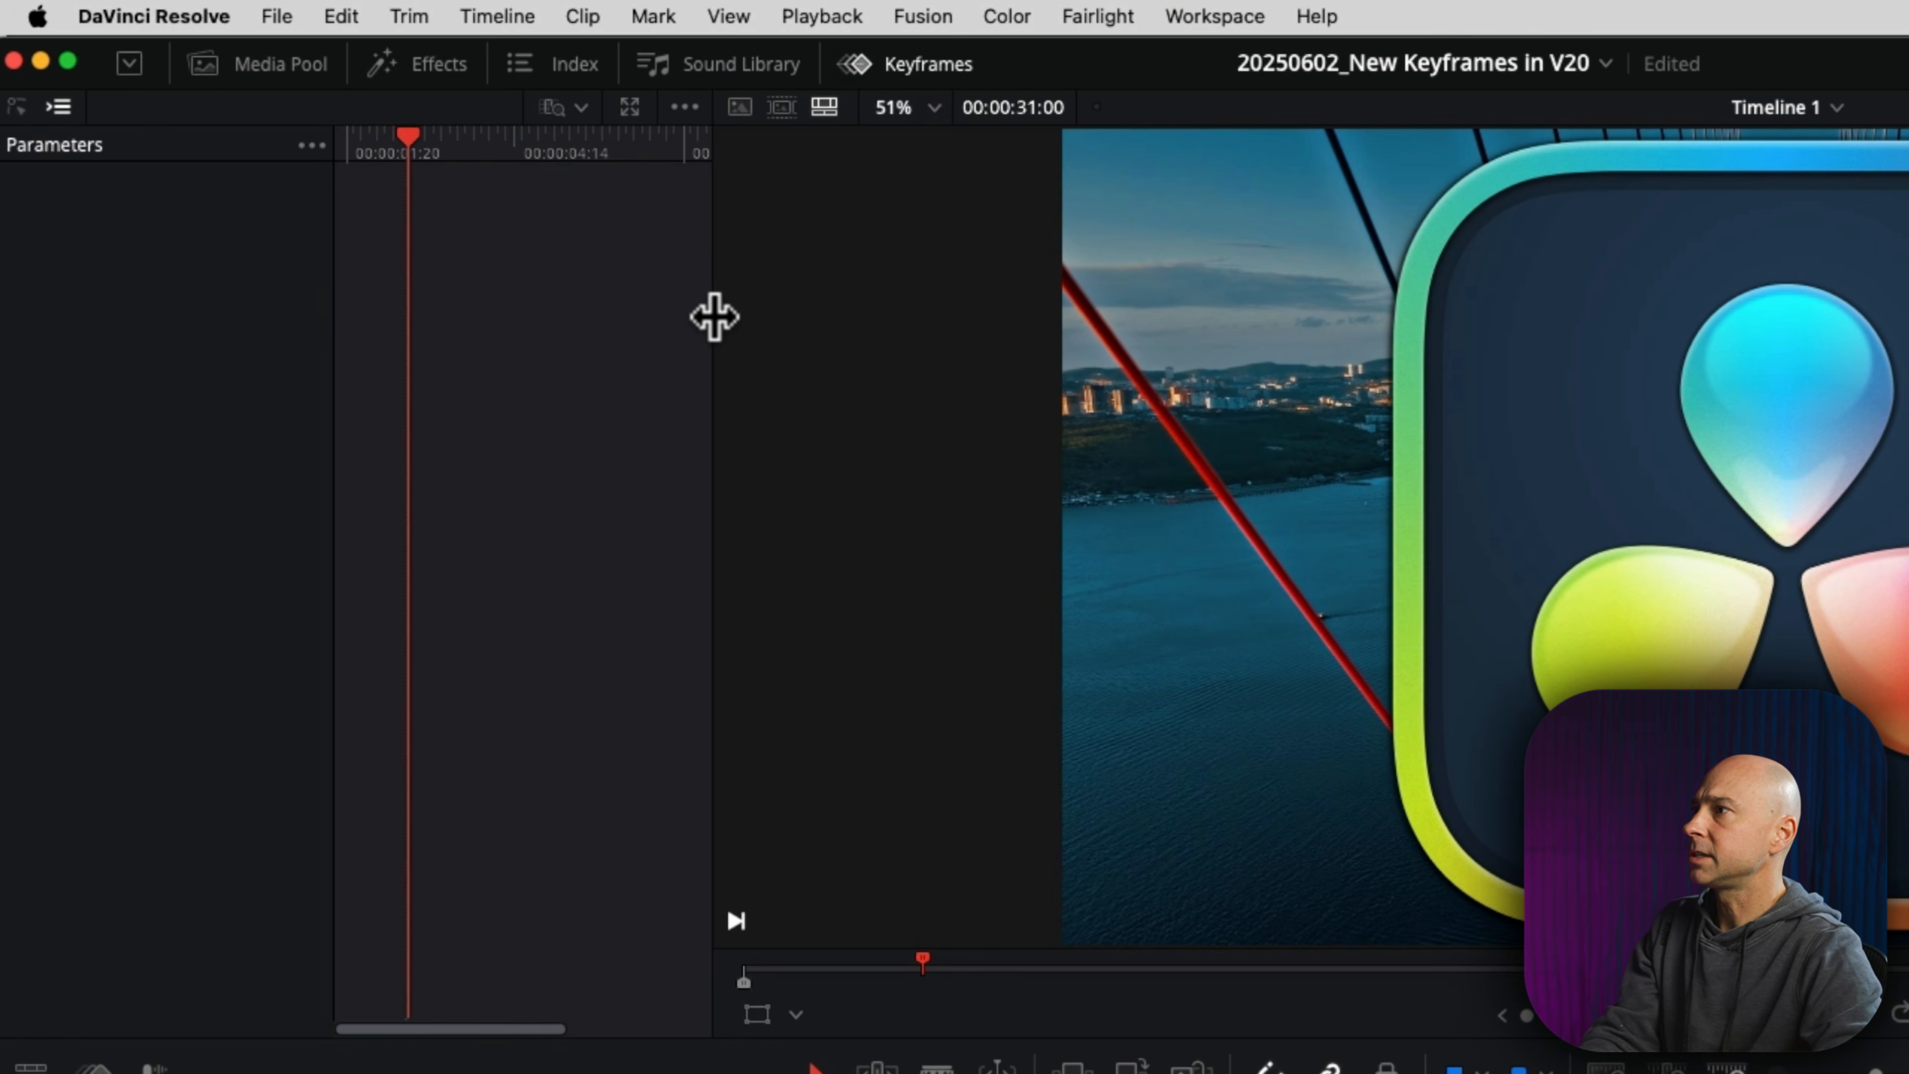
left_click_drag(714, 315, 967, 322)
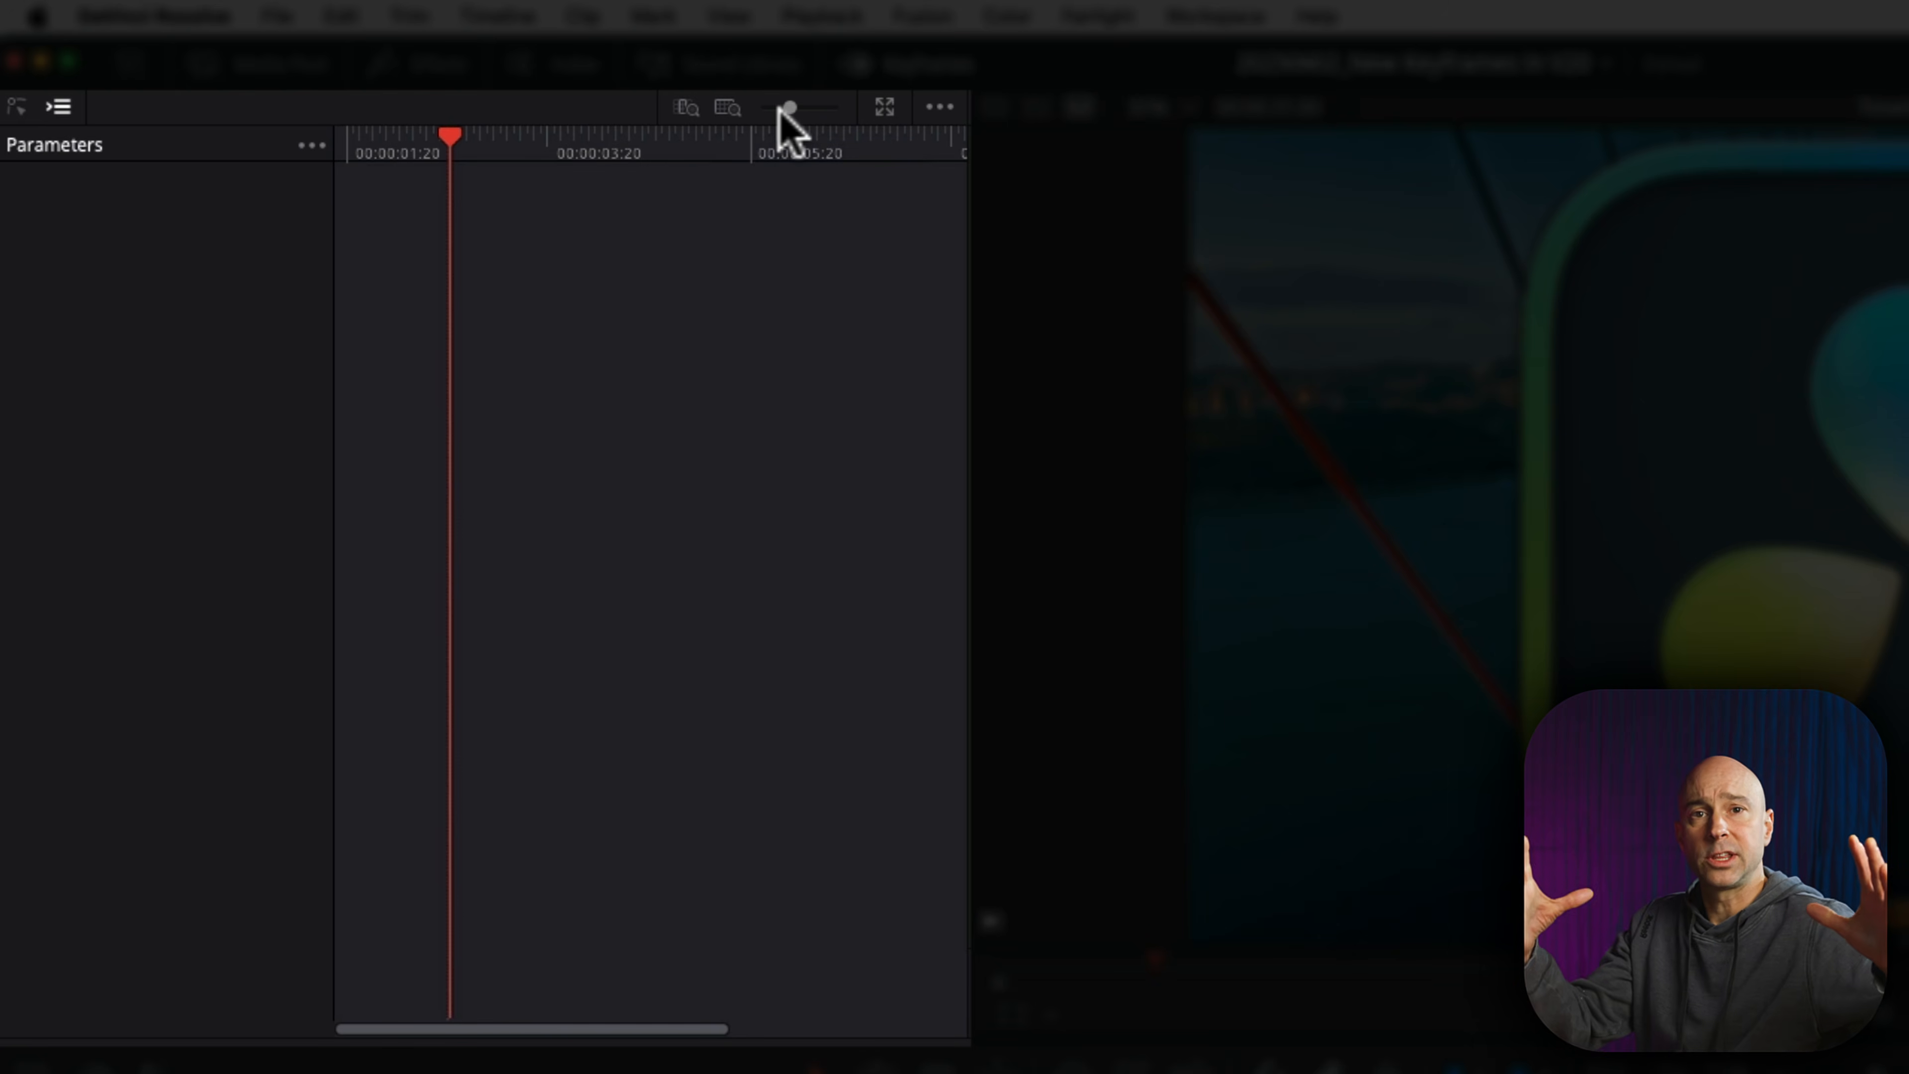
left_click_drag(789, 107, 793, 110)
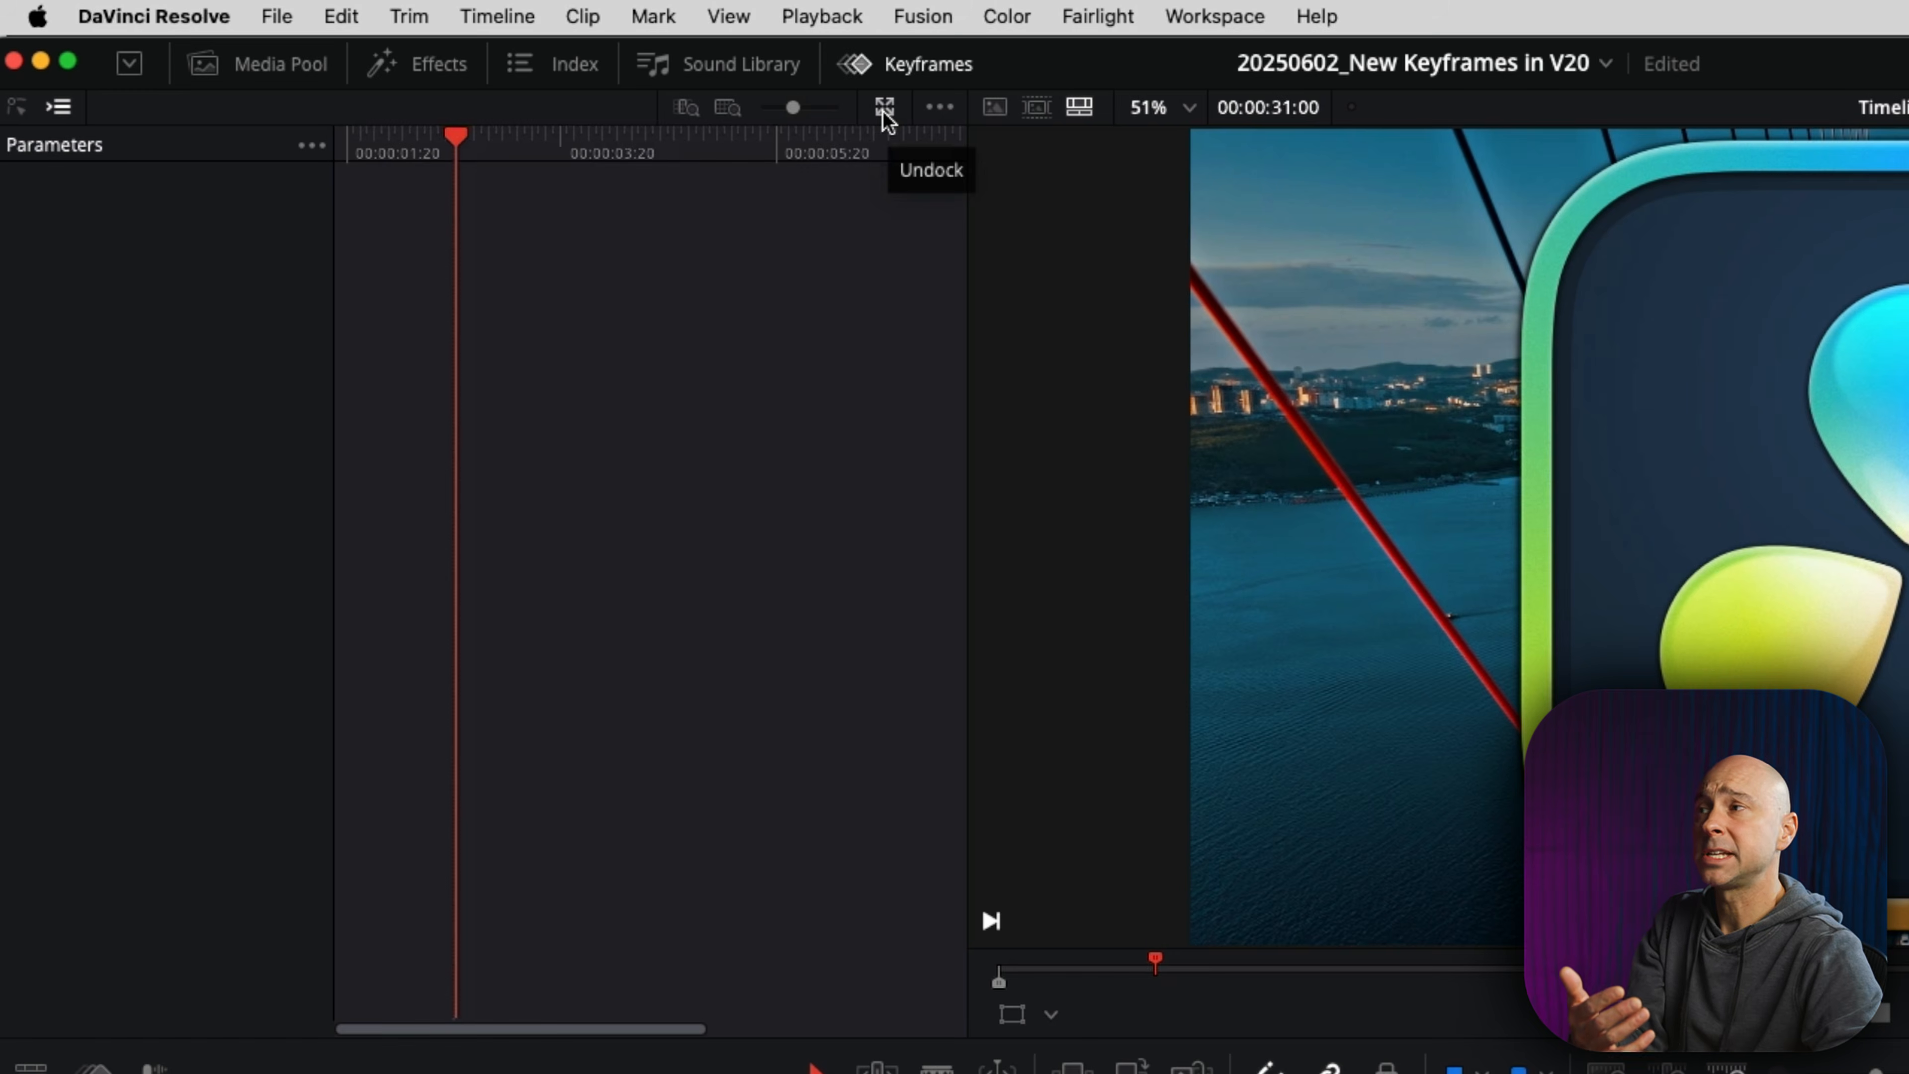
Step: Undock the Keyframe Editor into a floating window, reposition it, and close the window again
left_click(883, 111)
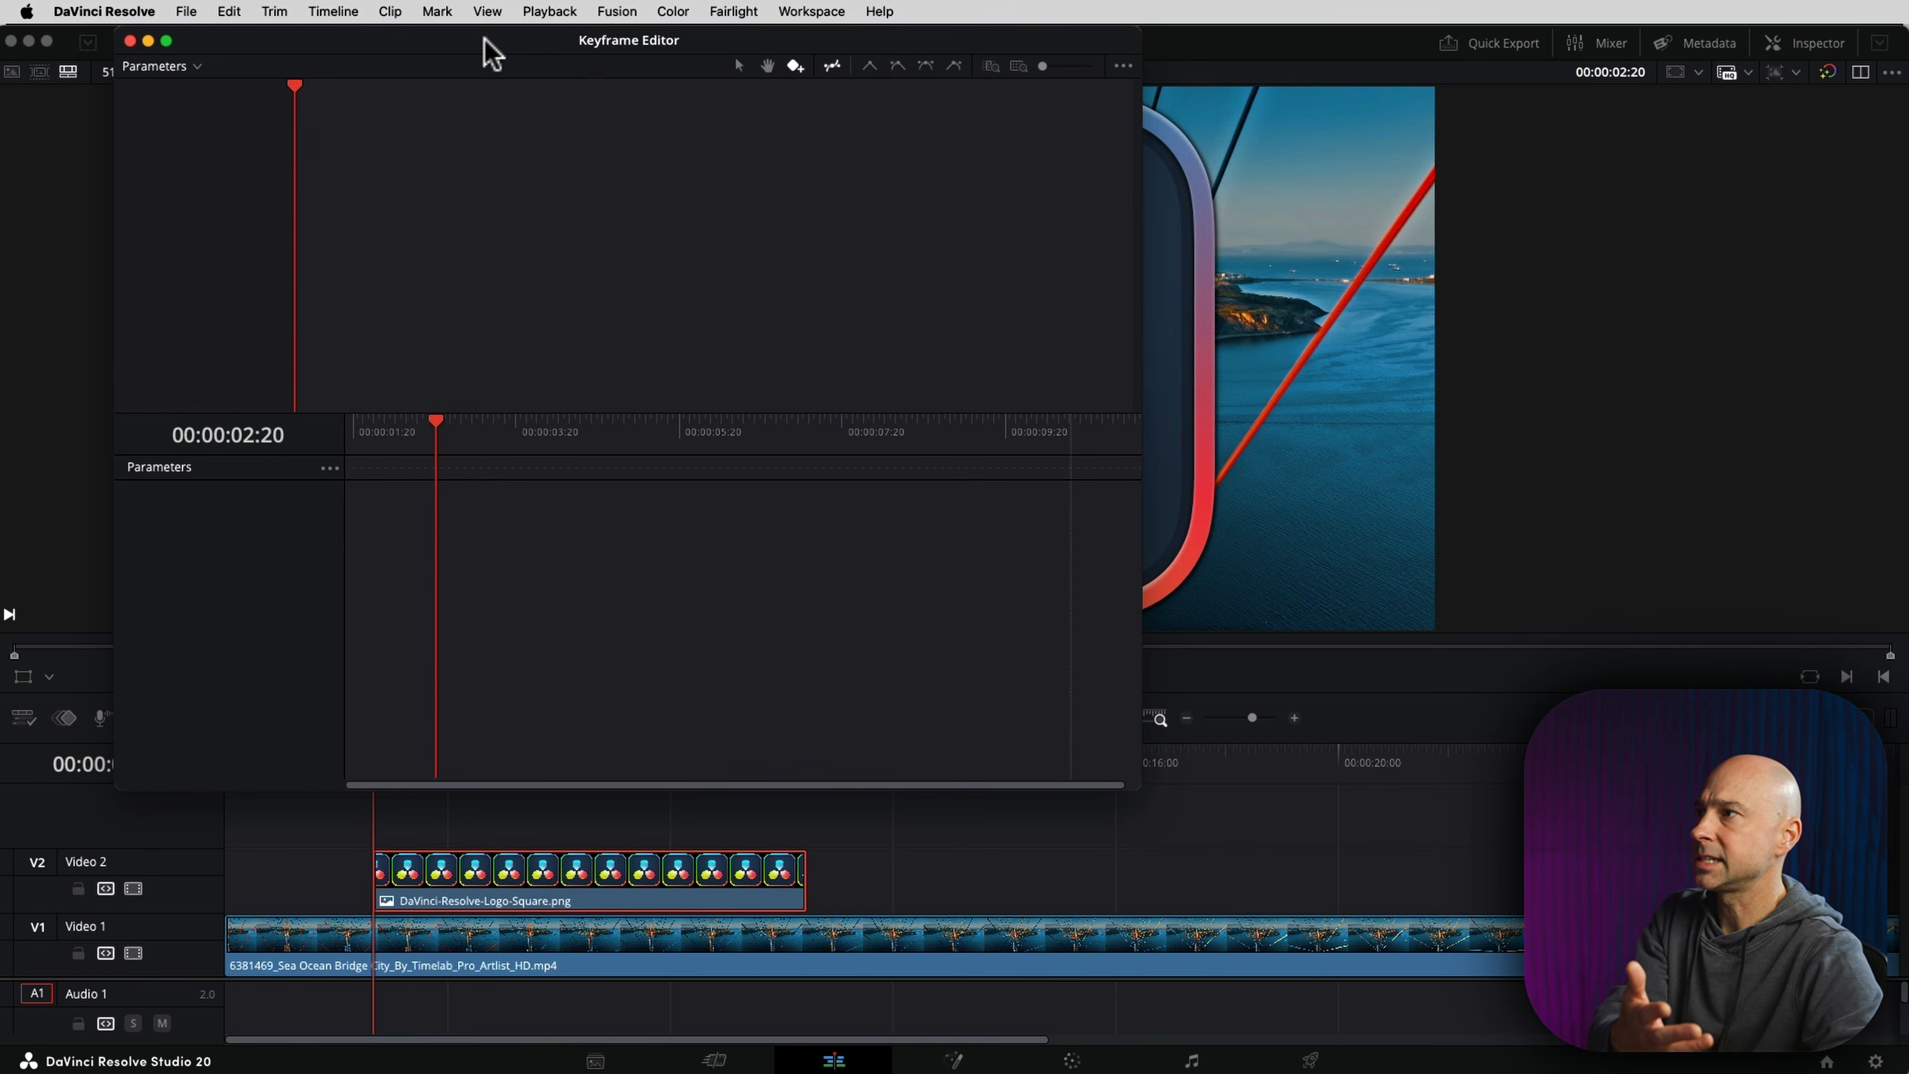
left_click_drag(492, 52, 751, 169)
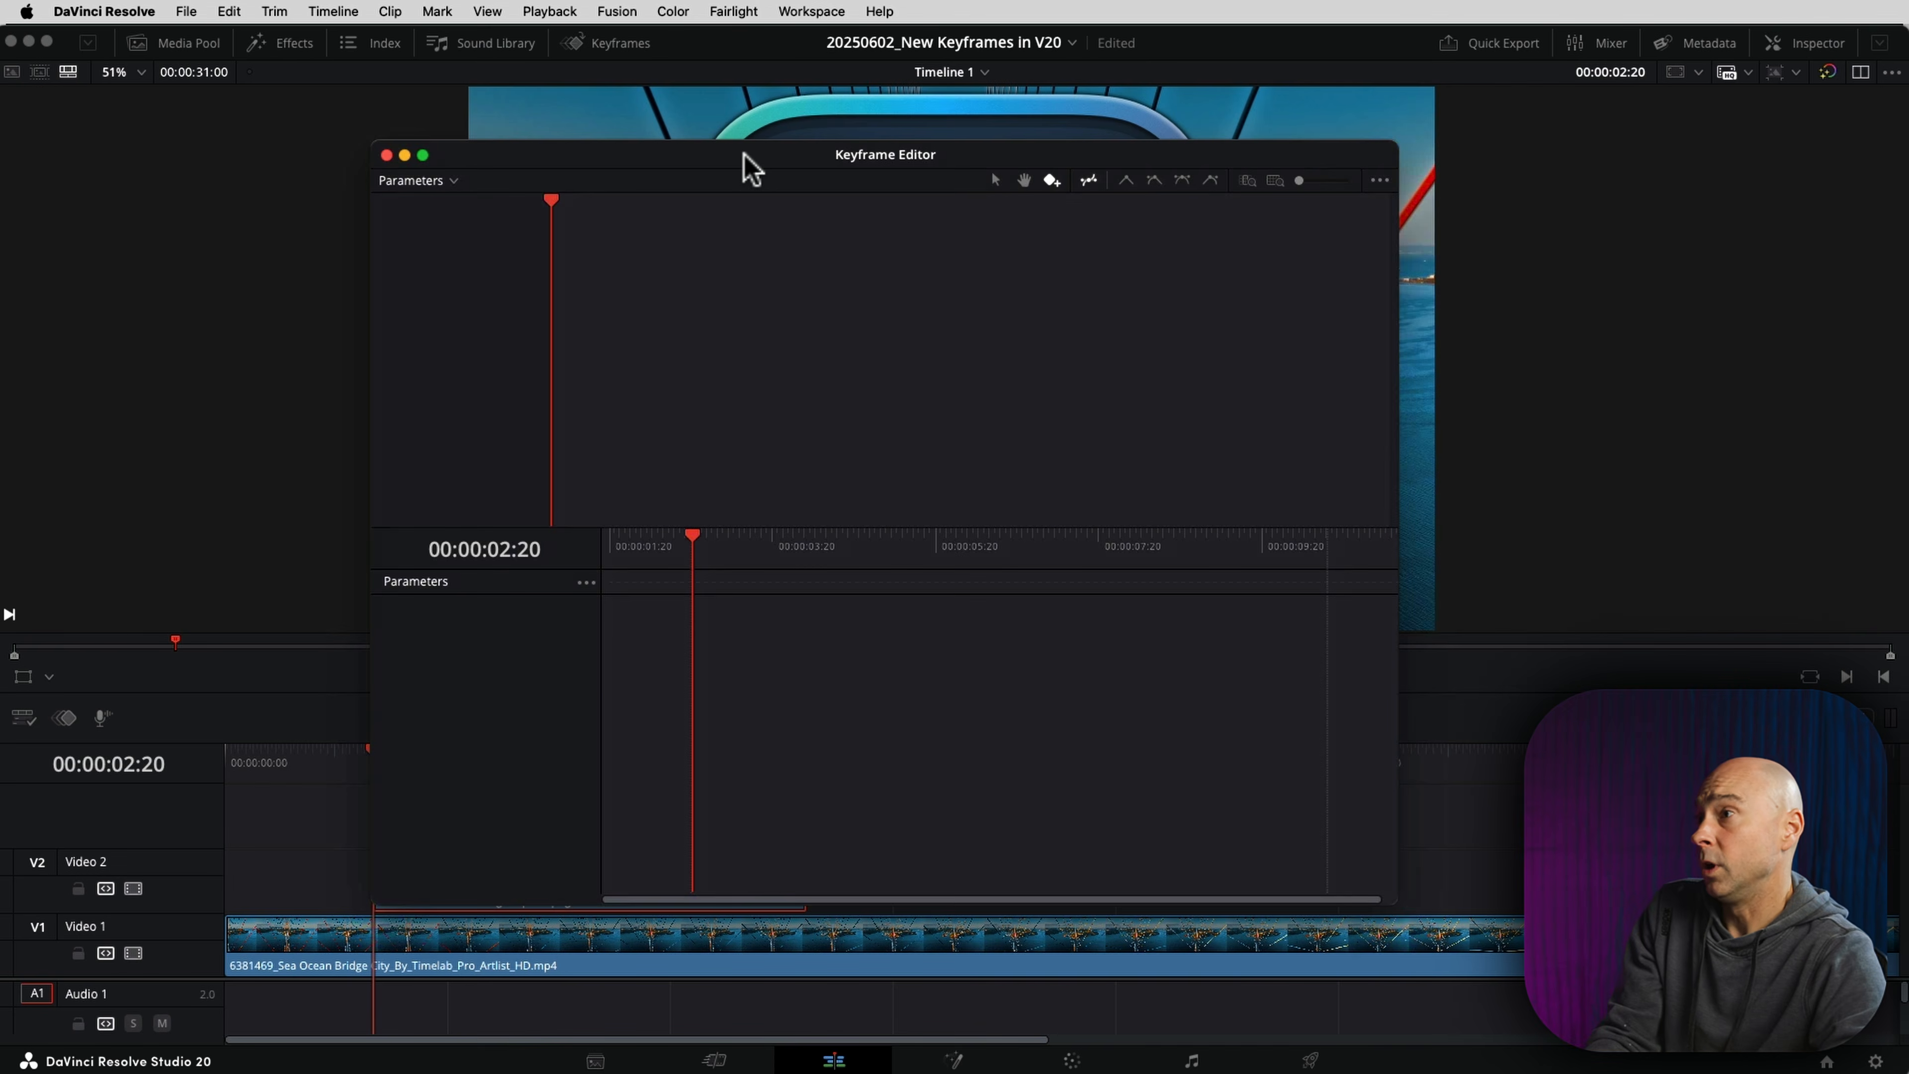
left_click_drag(743, 161, 607, 132)
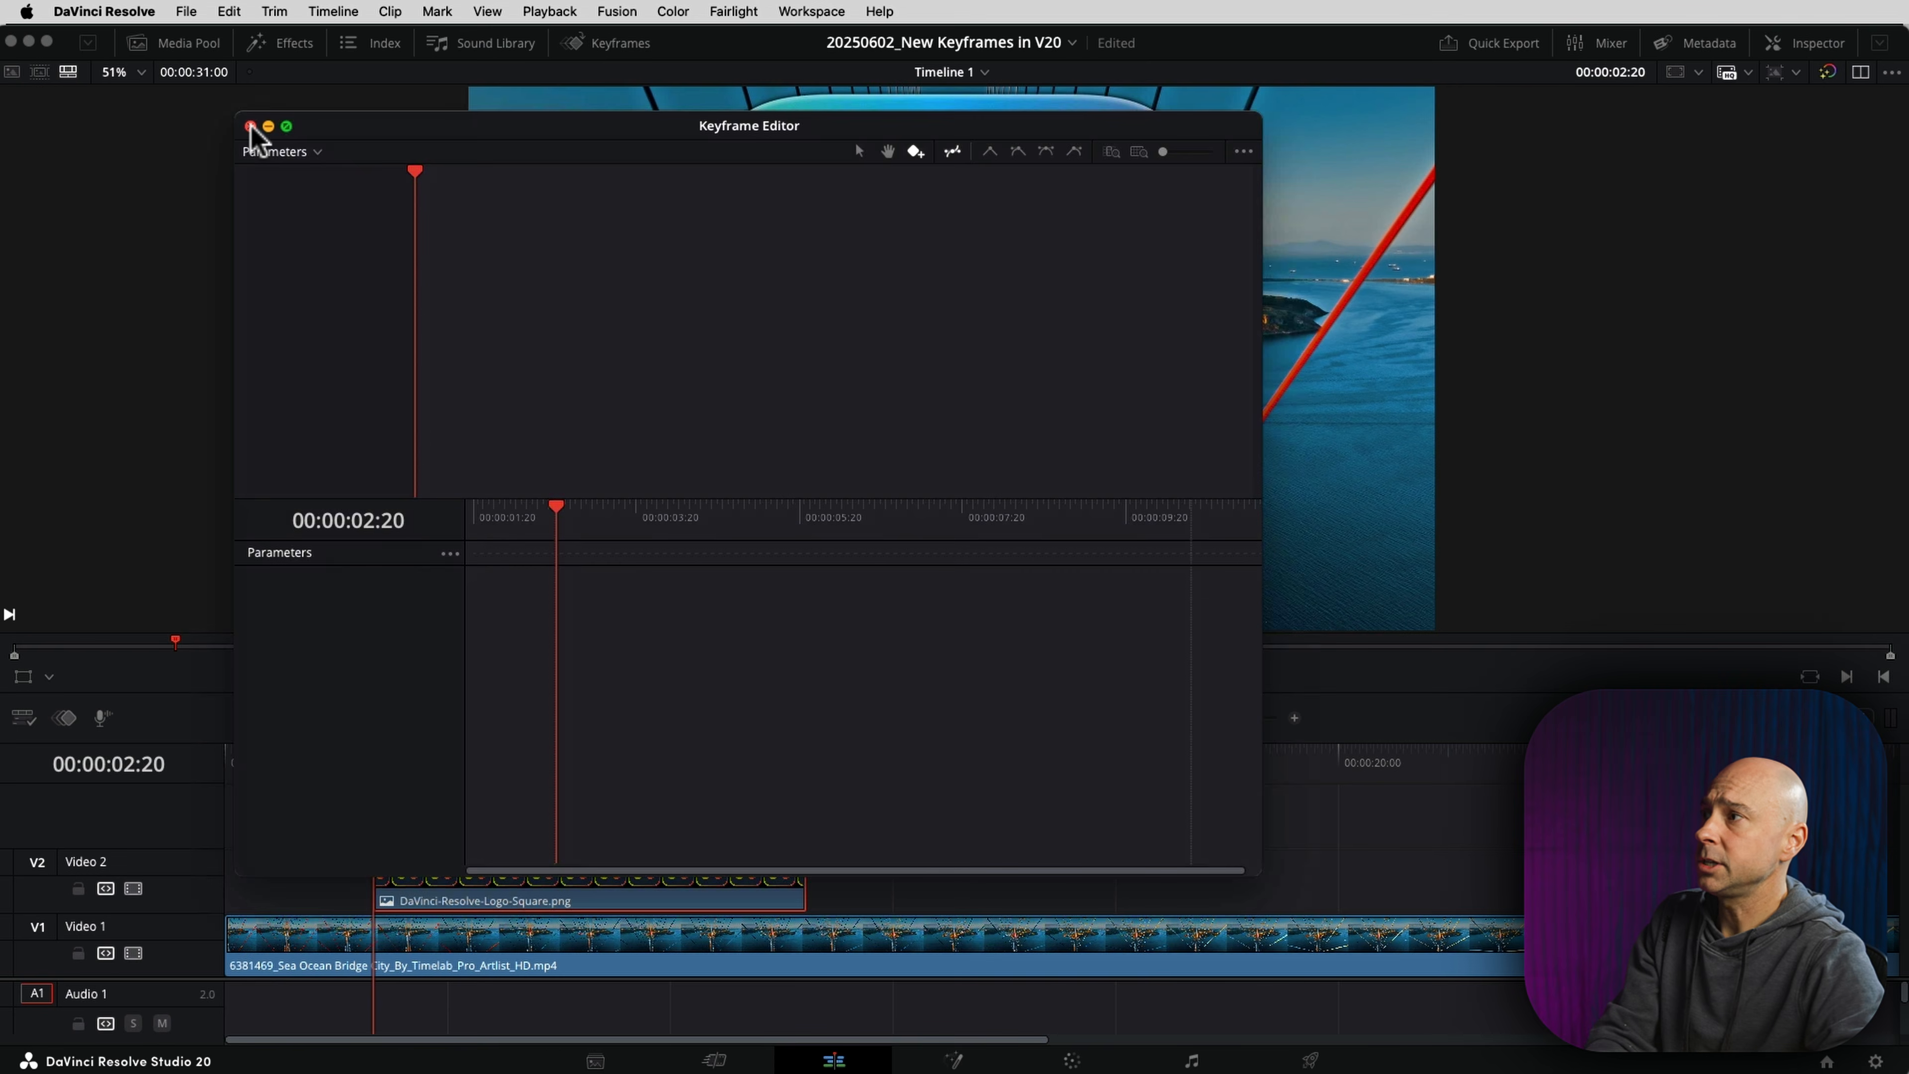
left_click(251, 126)
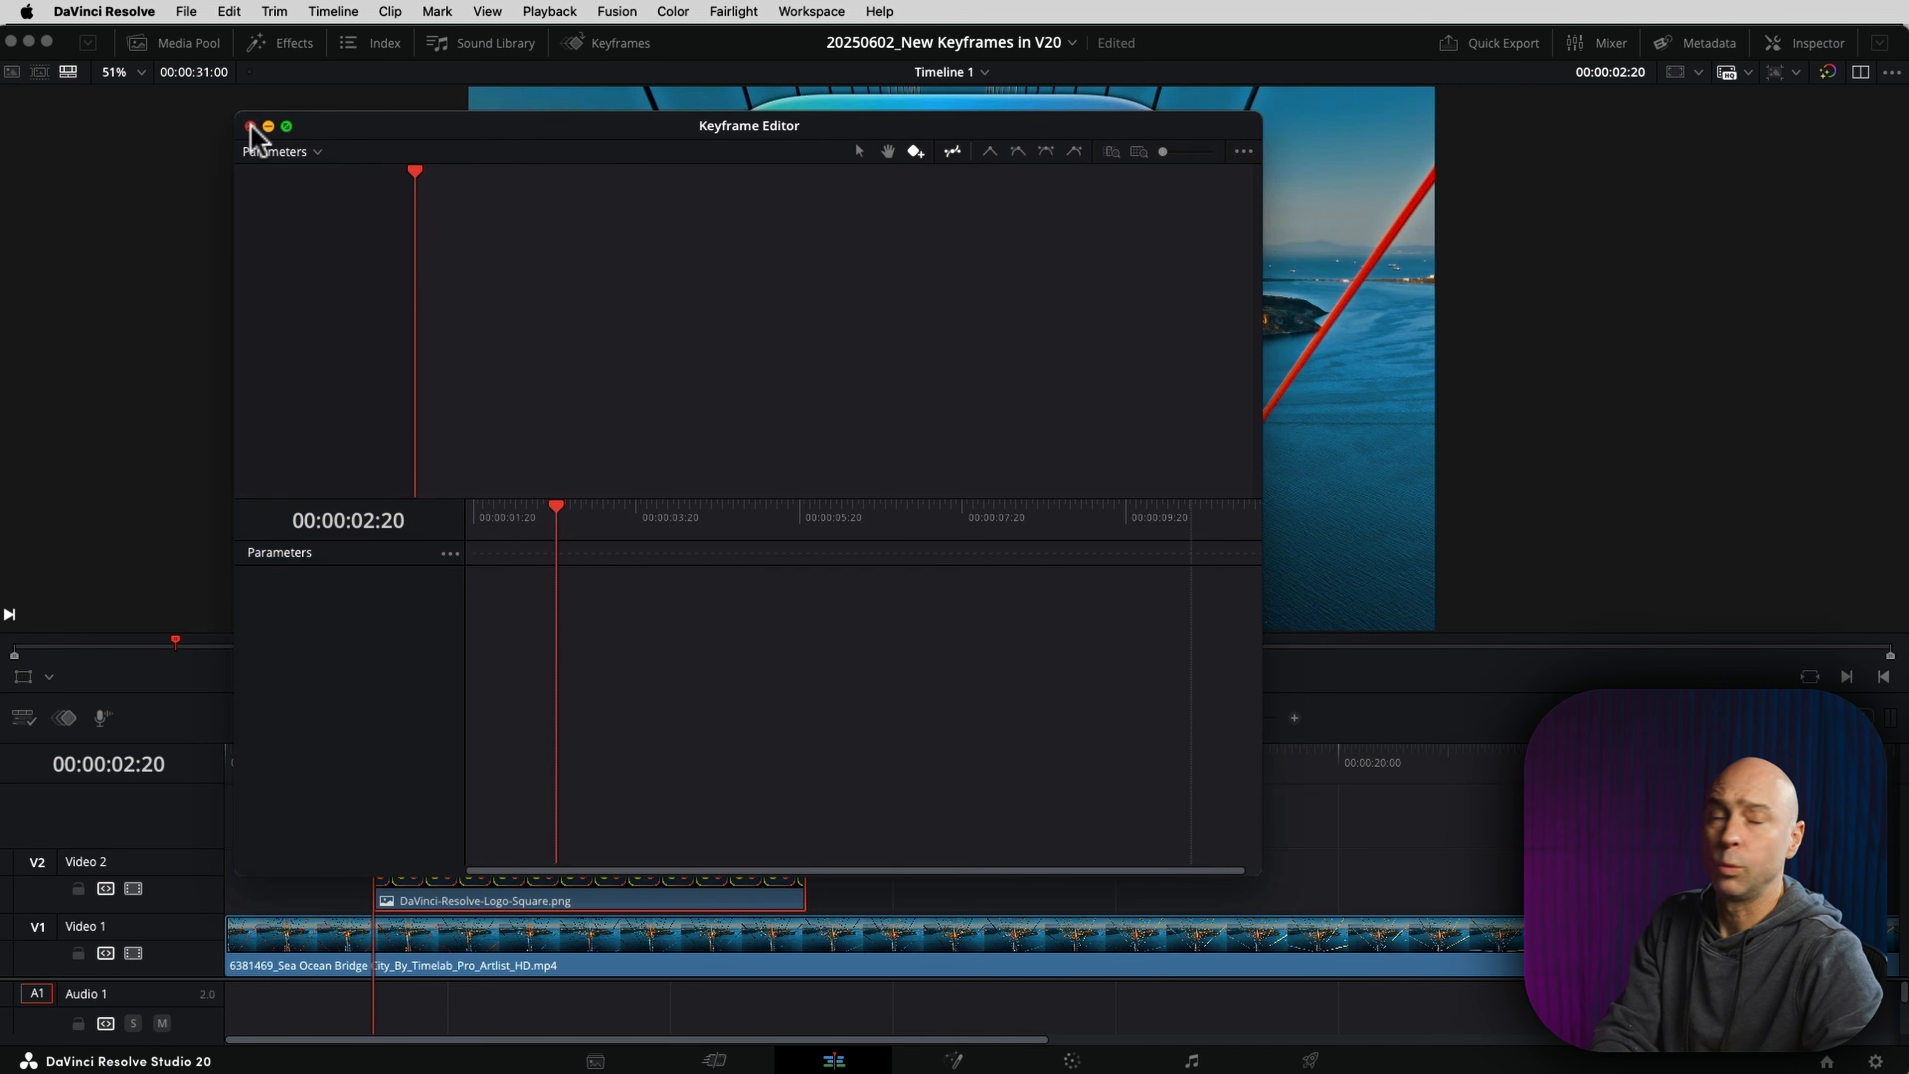
left_click(250, 127)
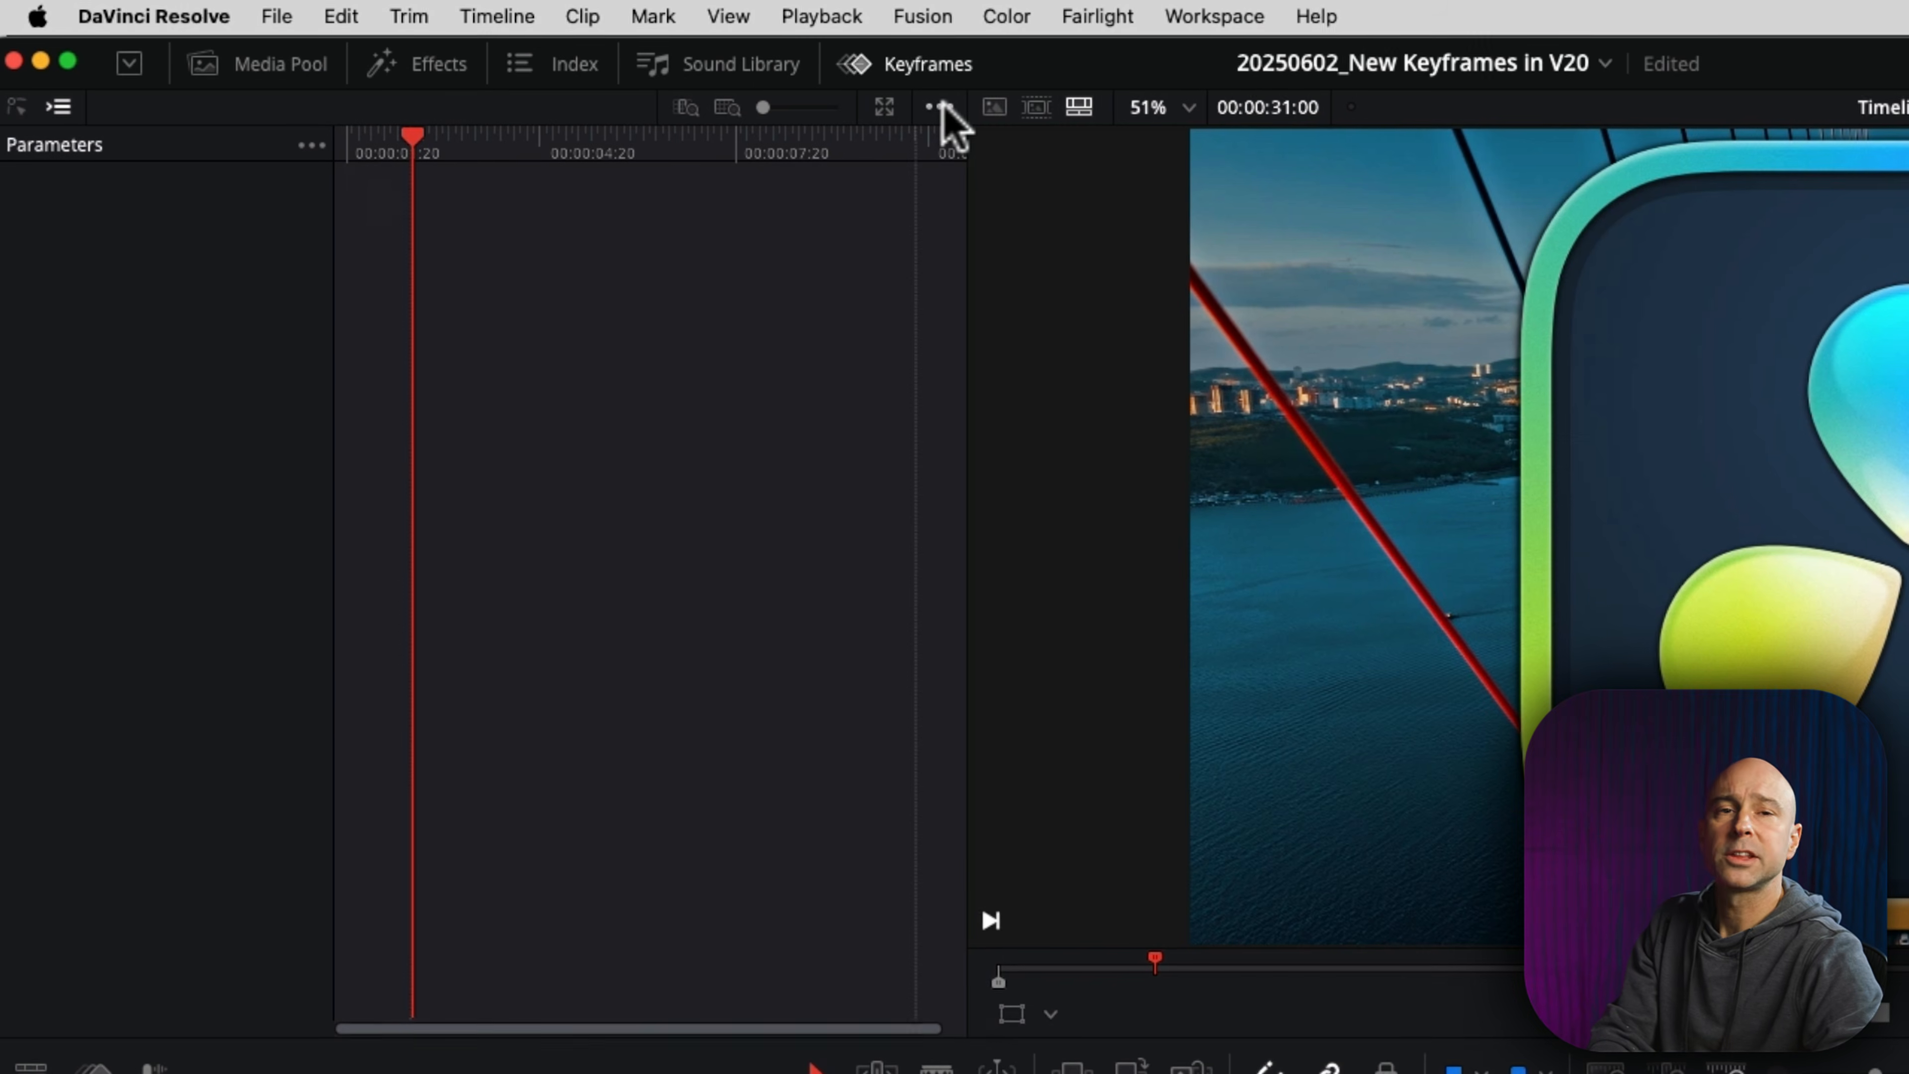
Step: Review the Keyframes panel's options for time ruler units, grid snapping, curve tooltips and handles
left_click(945, 107)
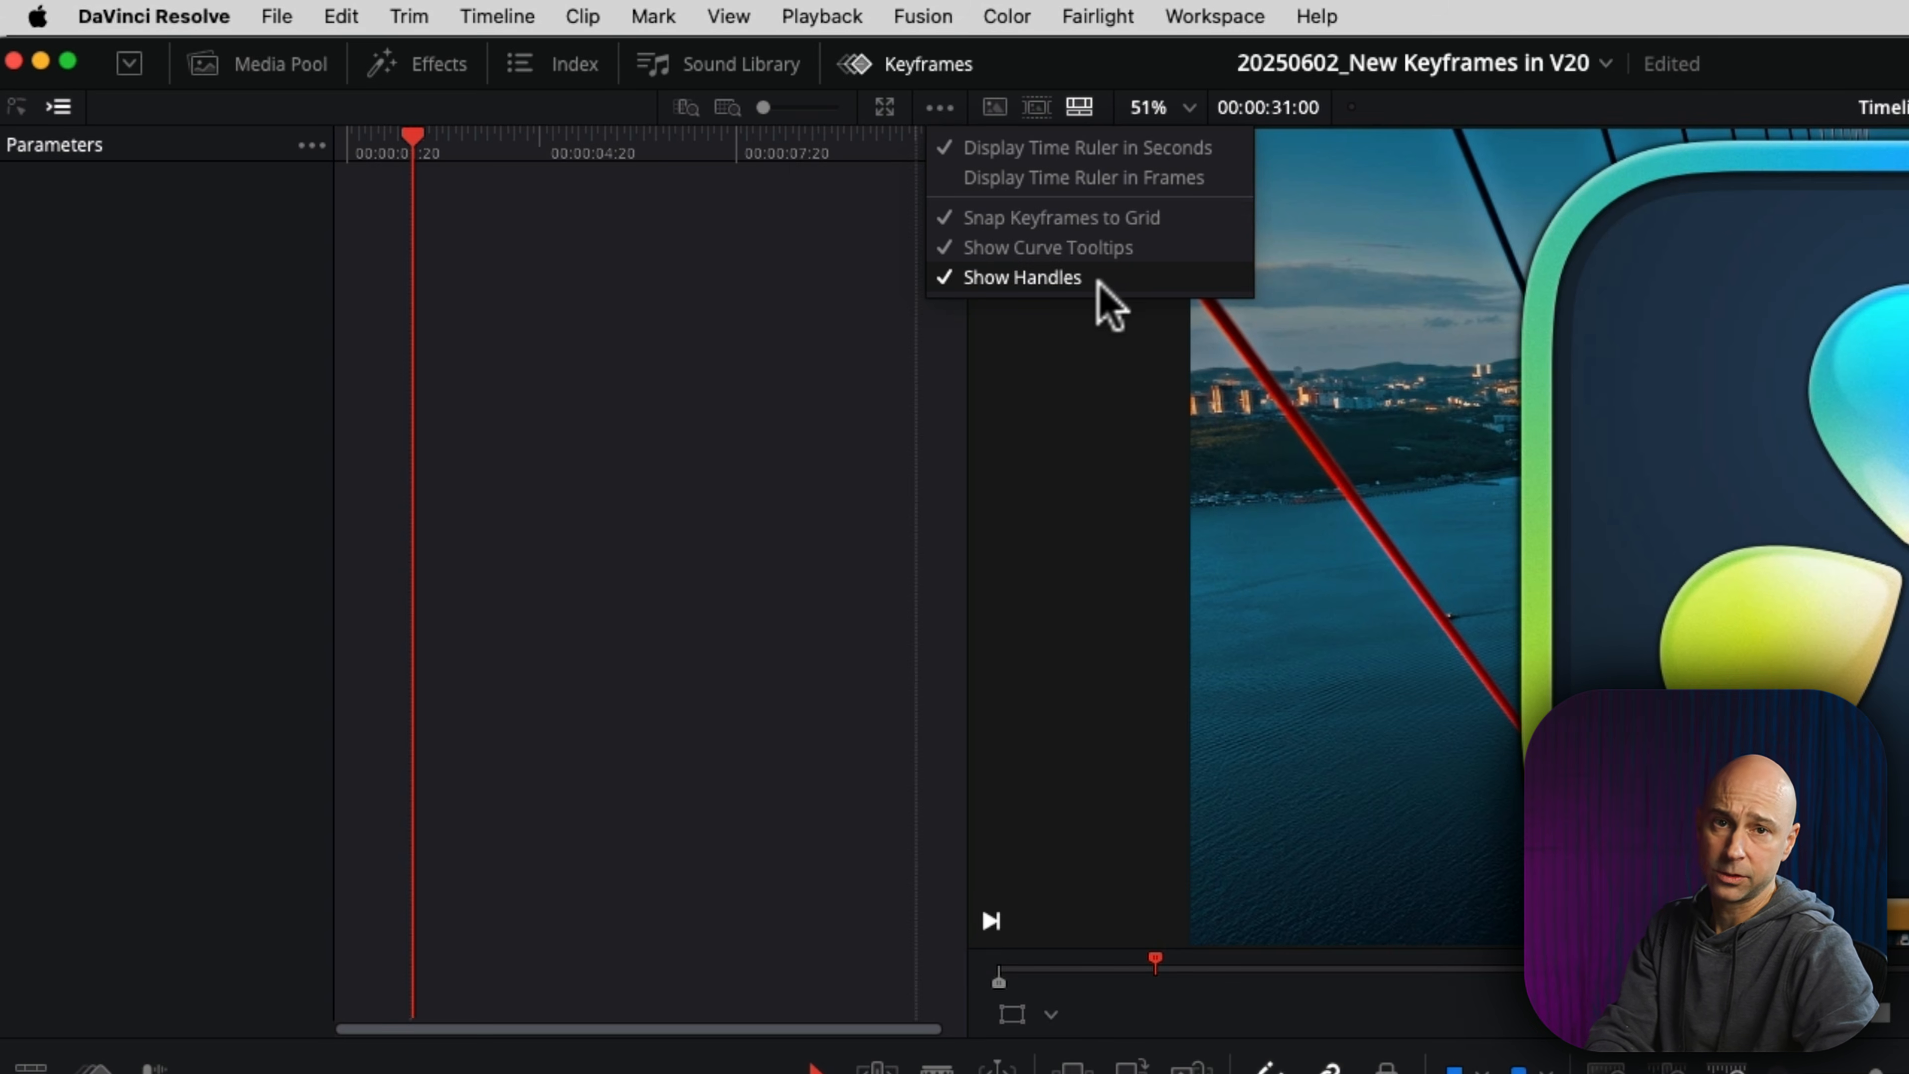
left_click(683, 368)
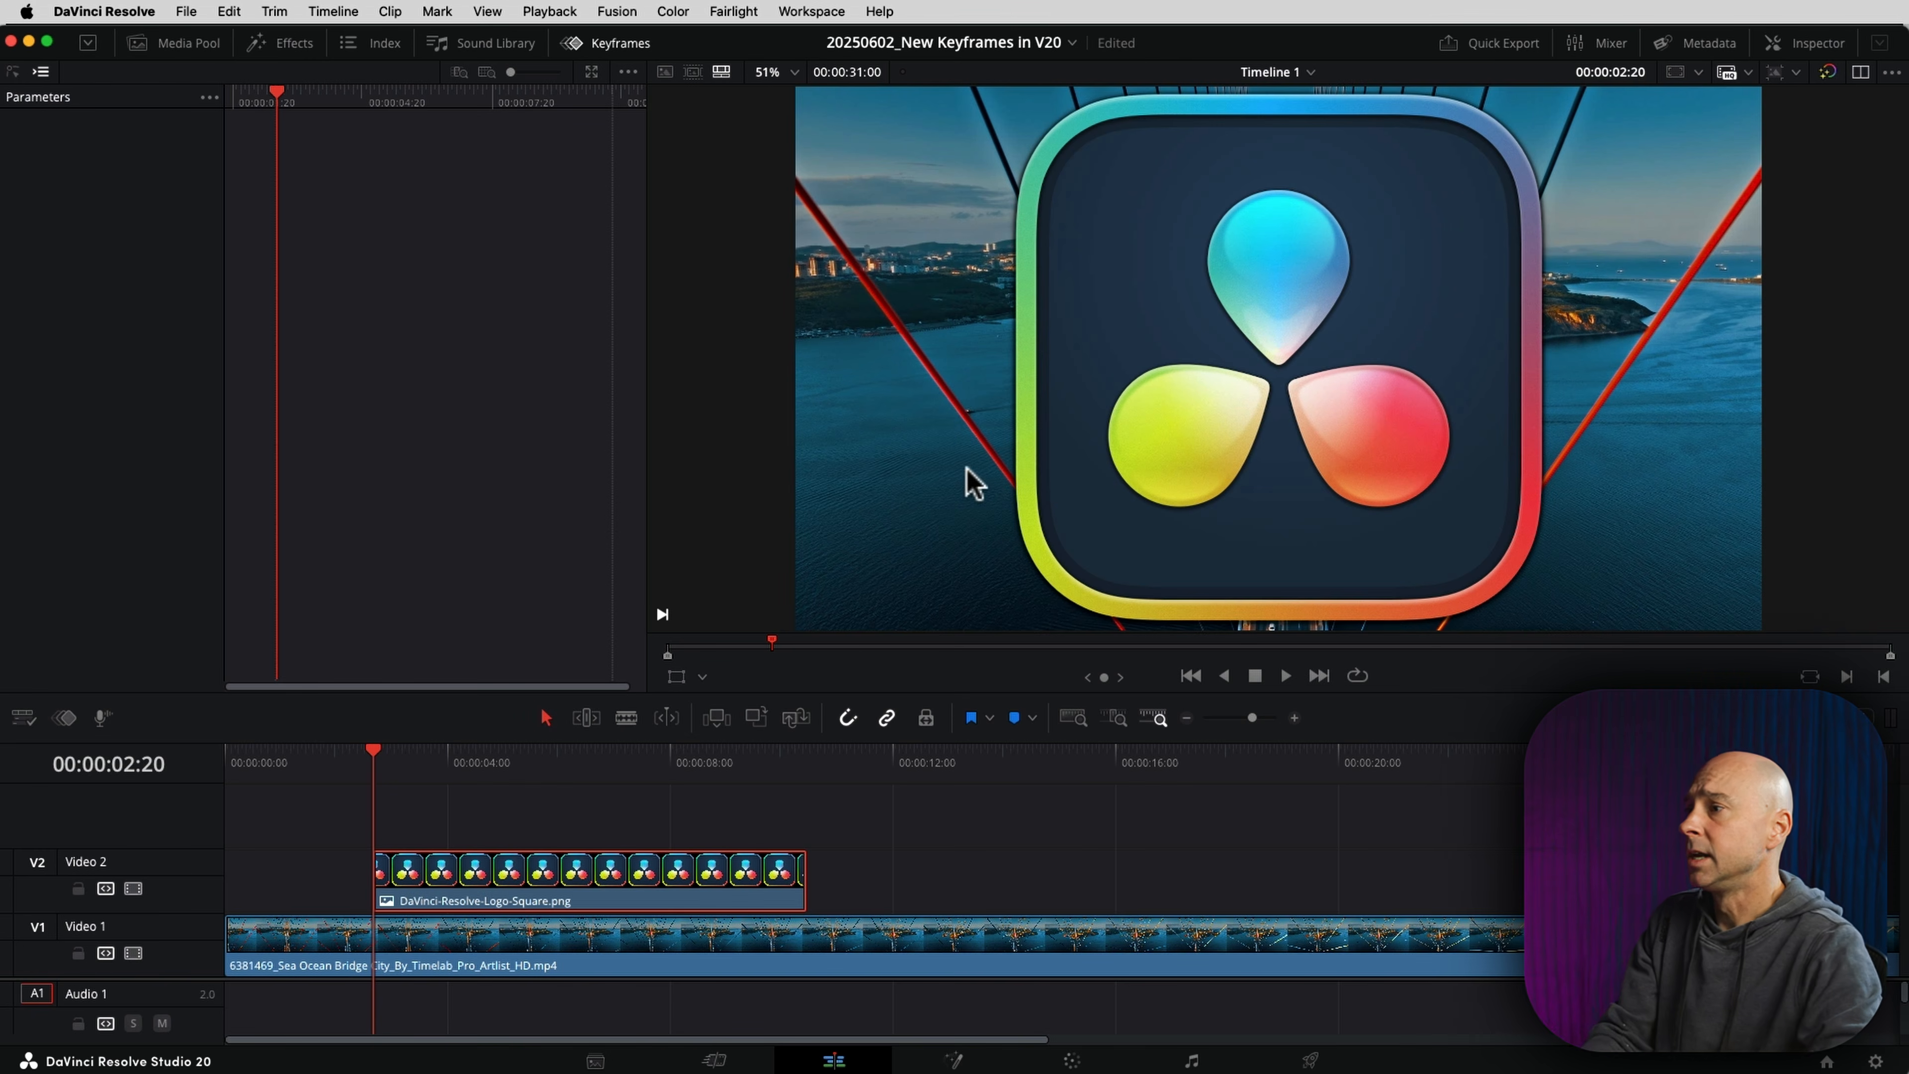
Step: Select the logo clip on Video 2, show its Inspector, and keyframe all Transform parameters at 00:00:02:20 with Zoom set to 0
left_click(546, 873)
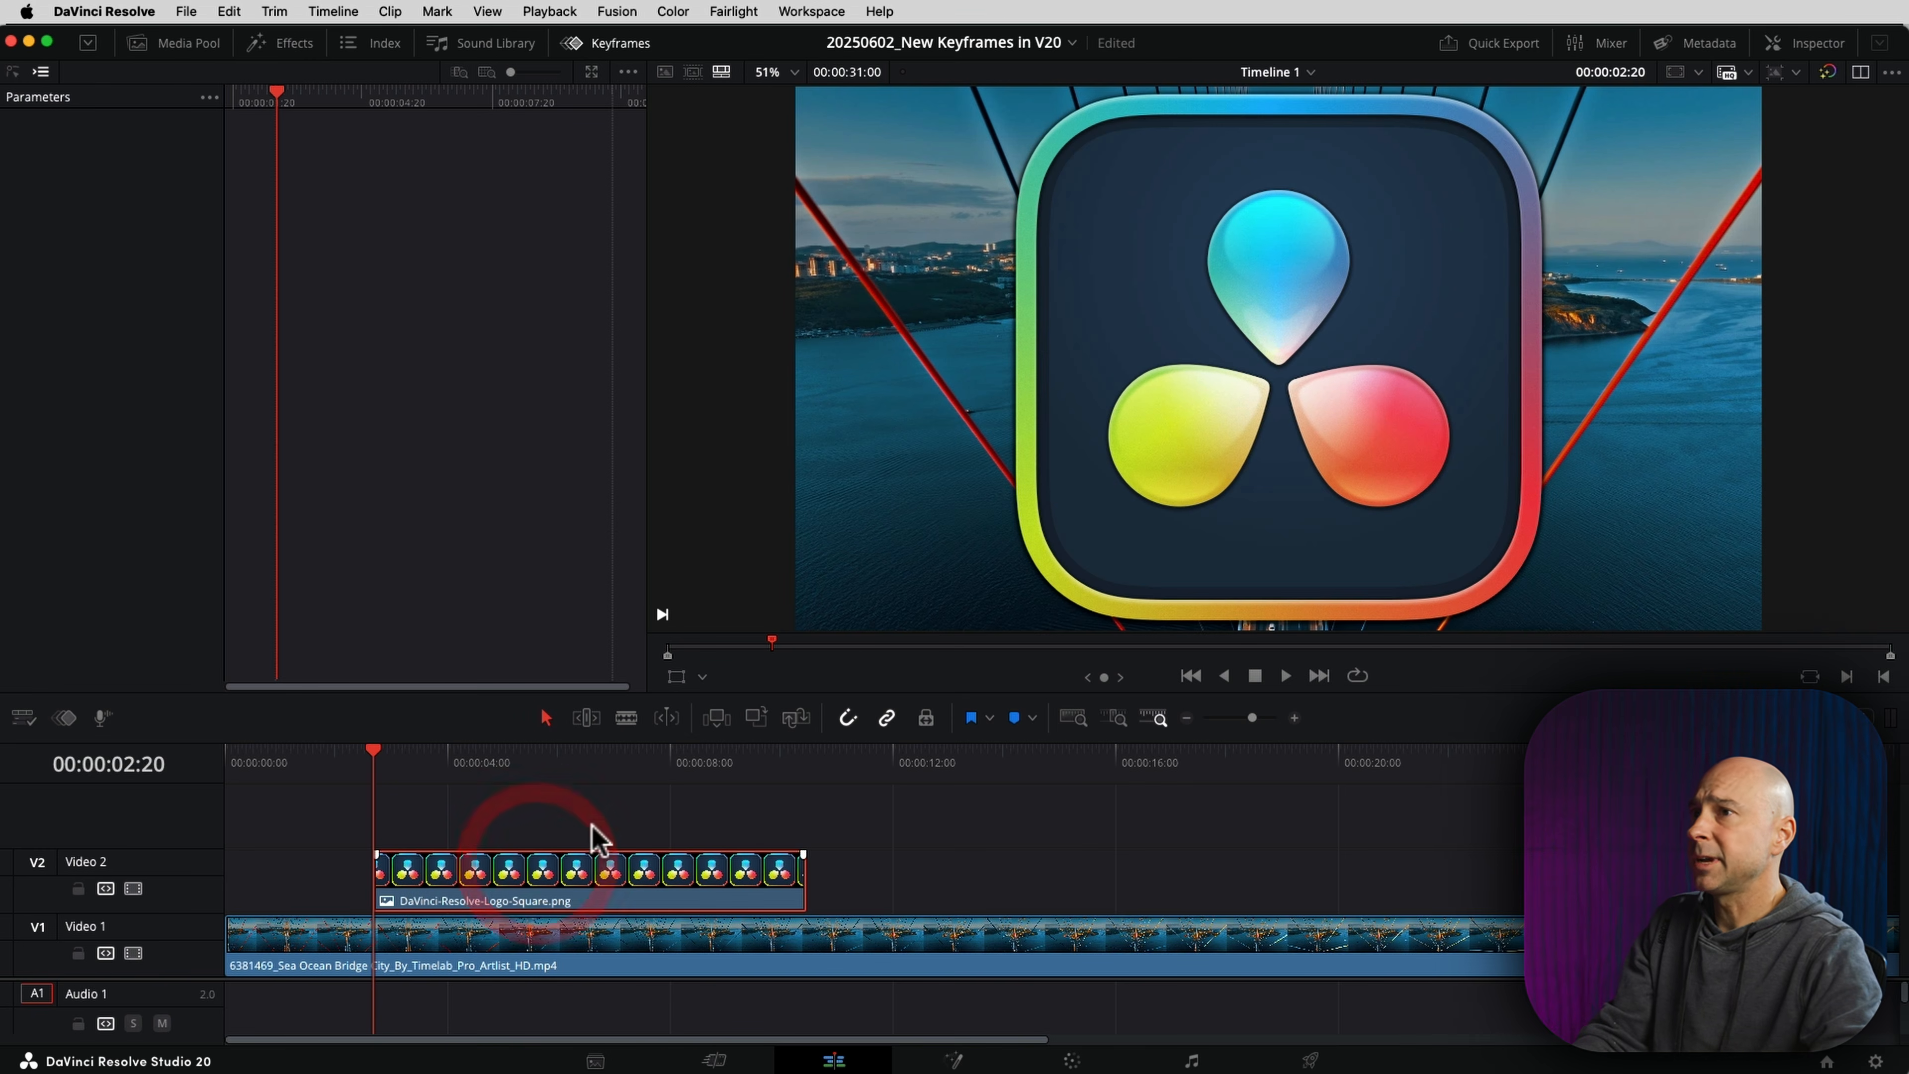
left_click(1838, 45)
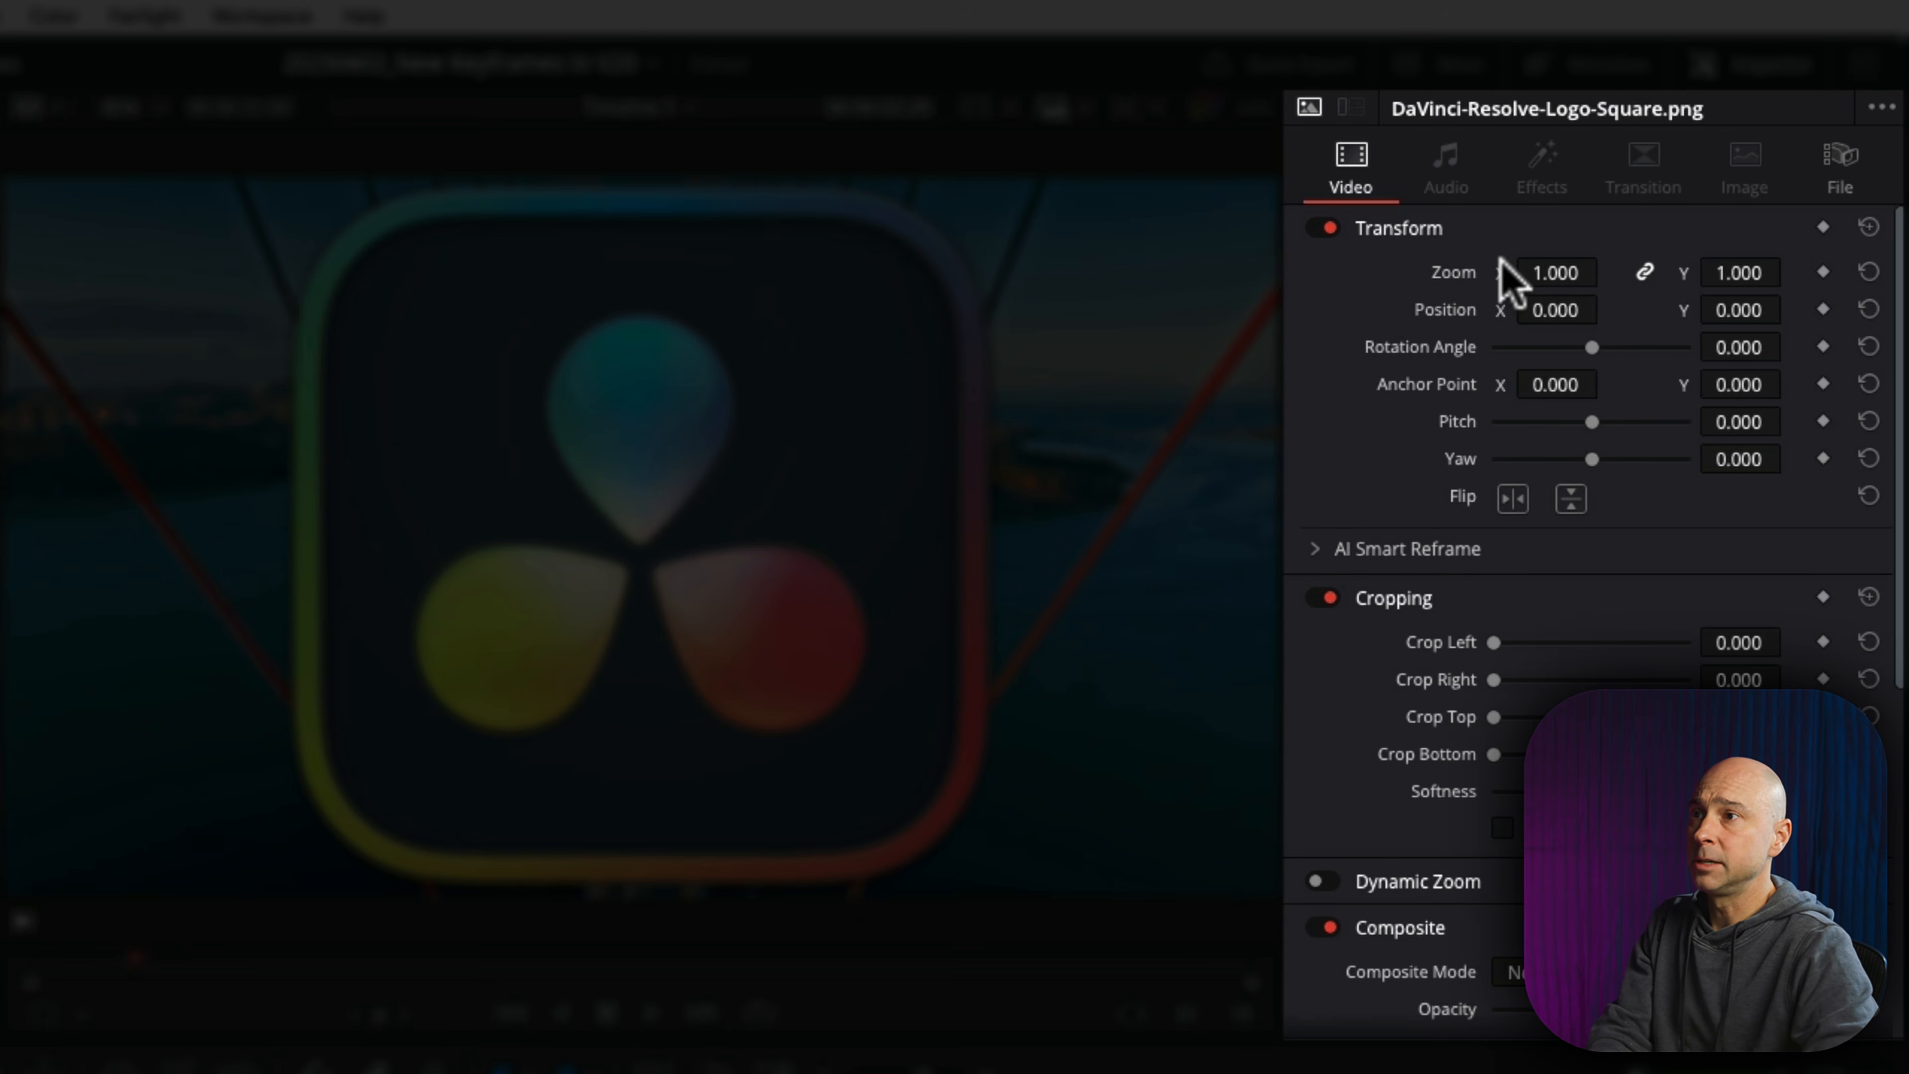
left_click(1822, 226)
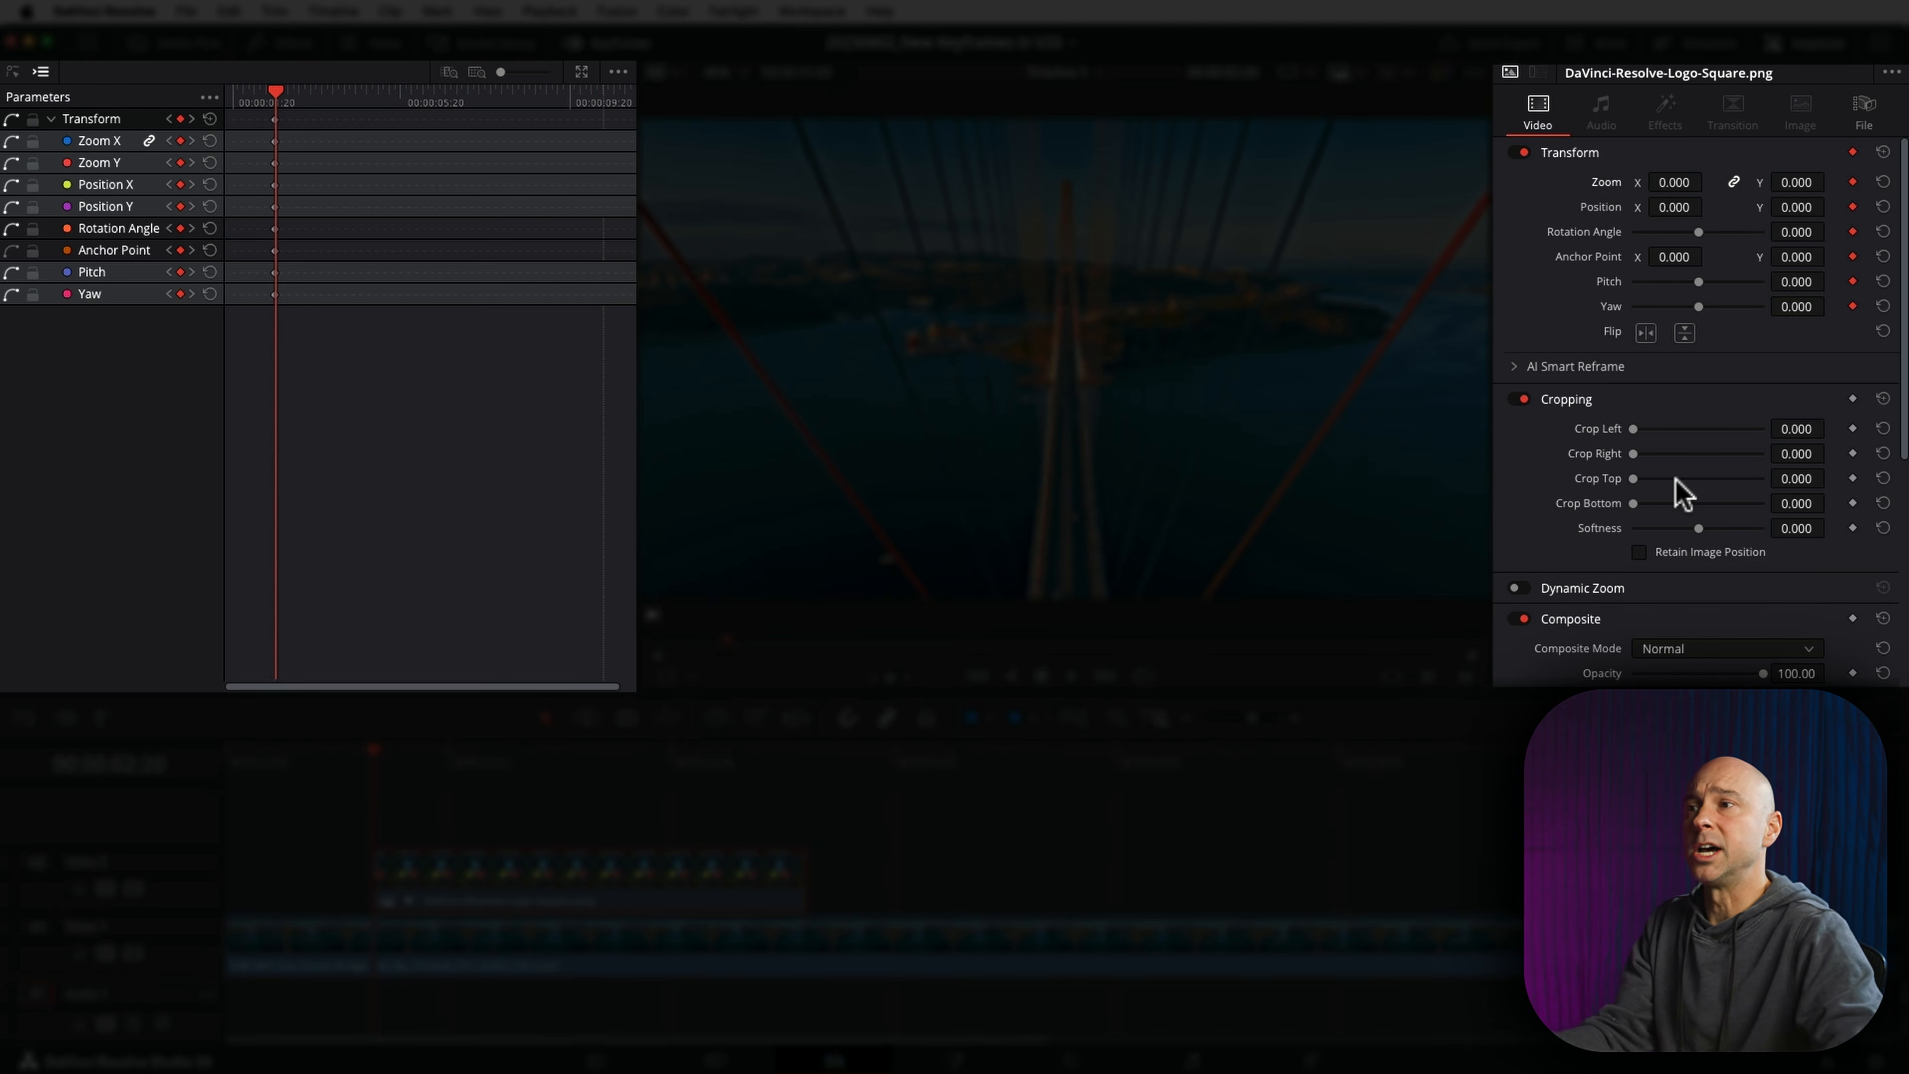
Step: Add an Opacity keyframe to the logo clip at 00:00:02:20 and set its value to 0
scroll(1781, 556, "down", 2)
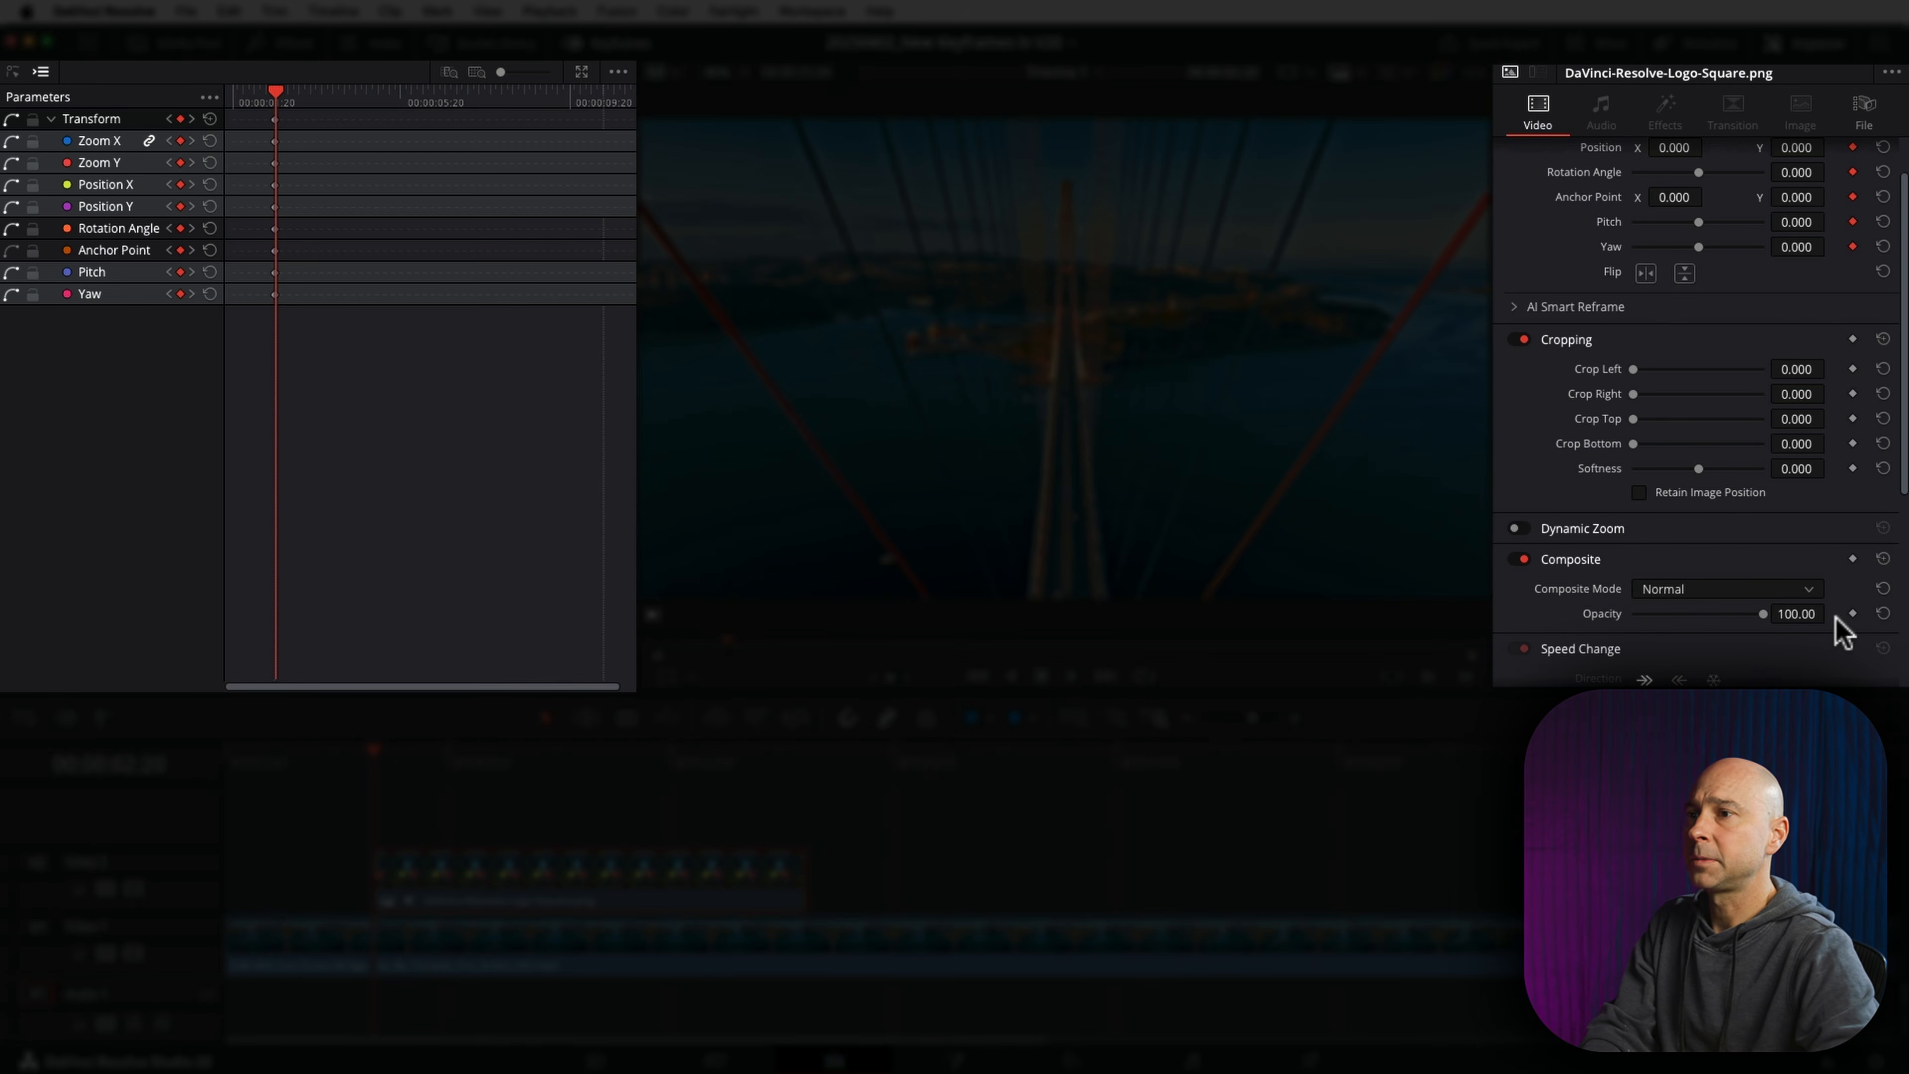
left_click(1853, 614)
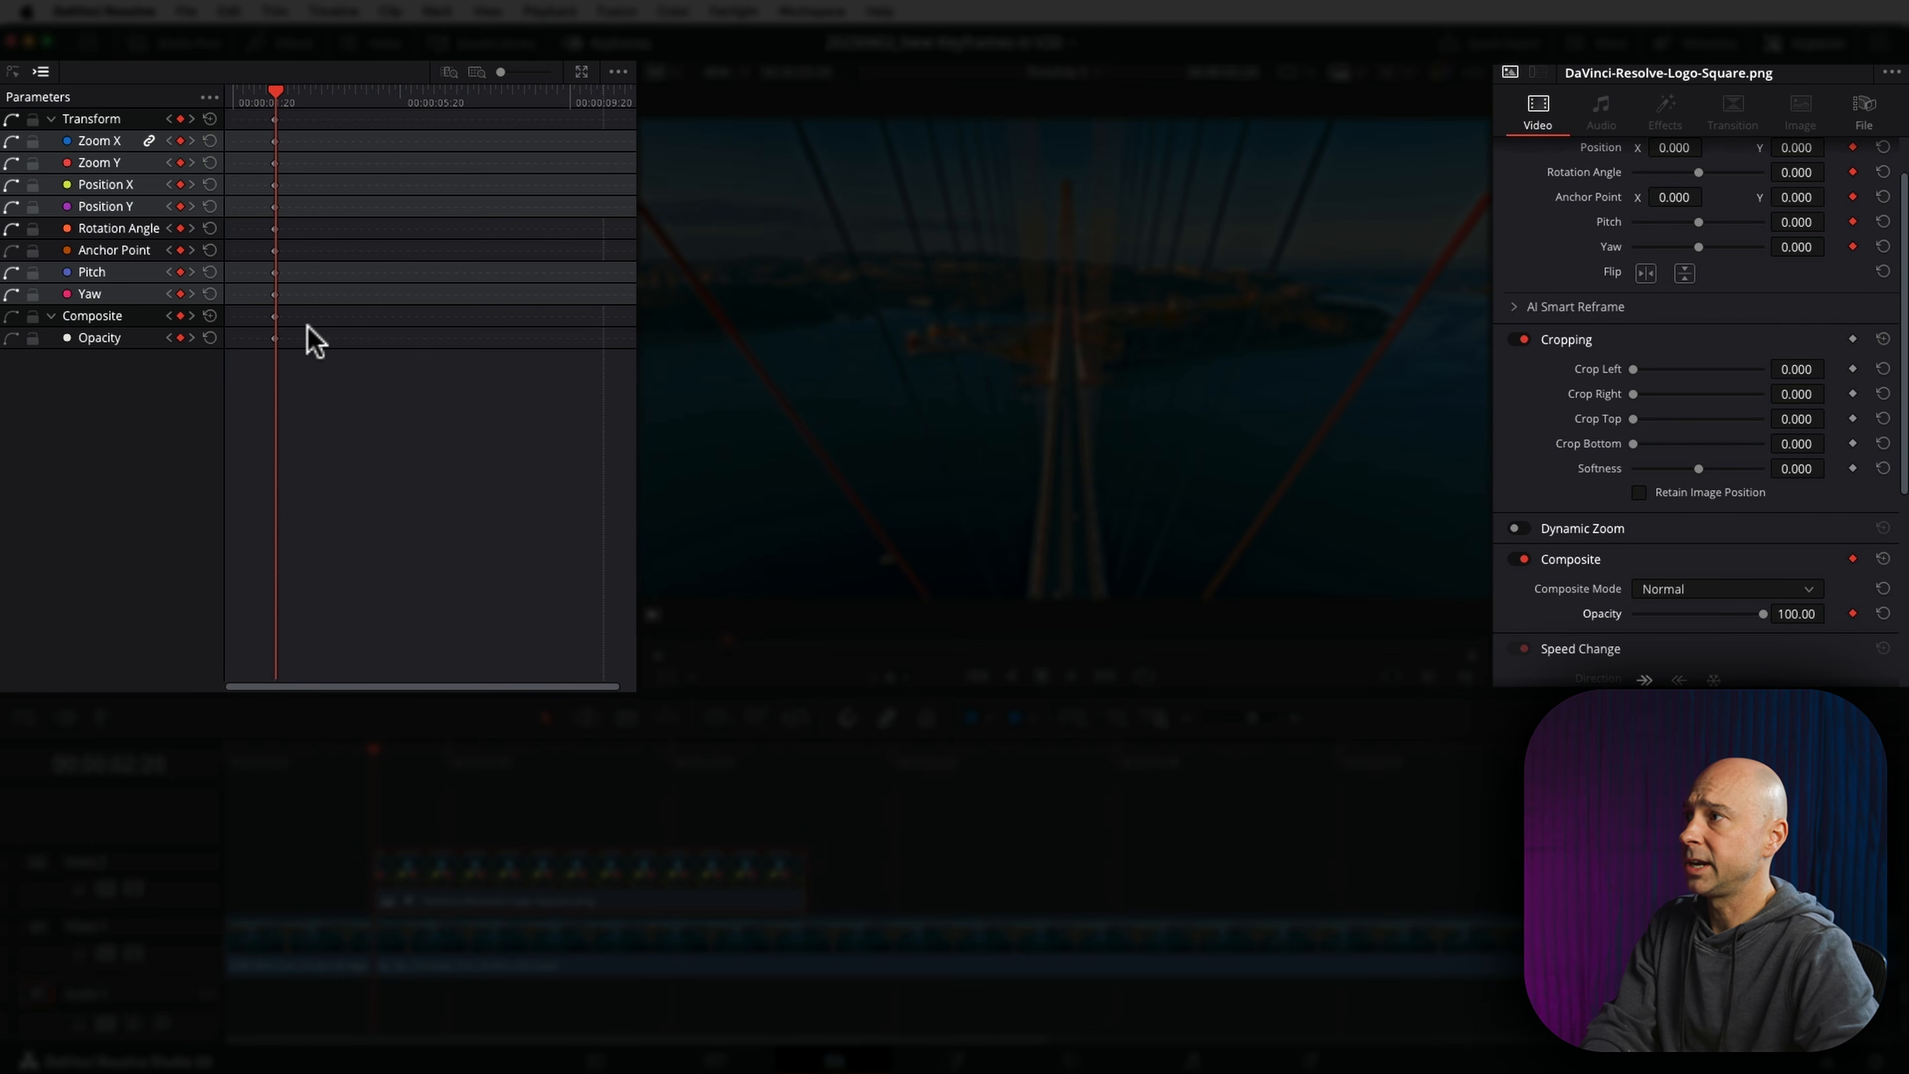
left_click_drag(1762, 614, 1558, 623)
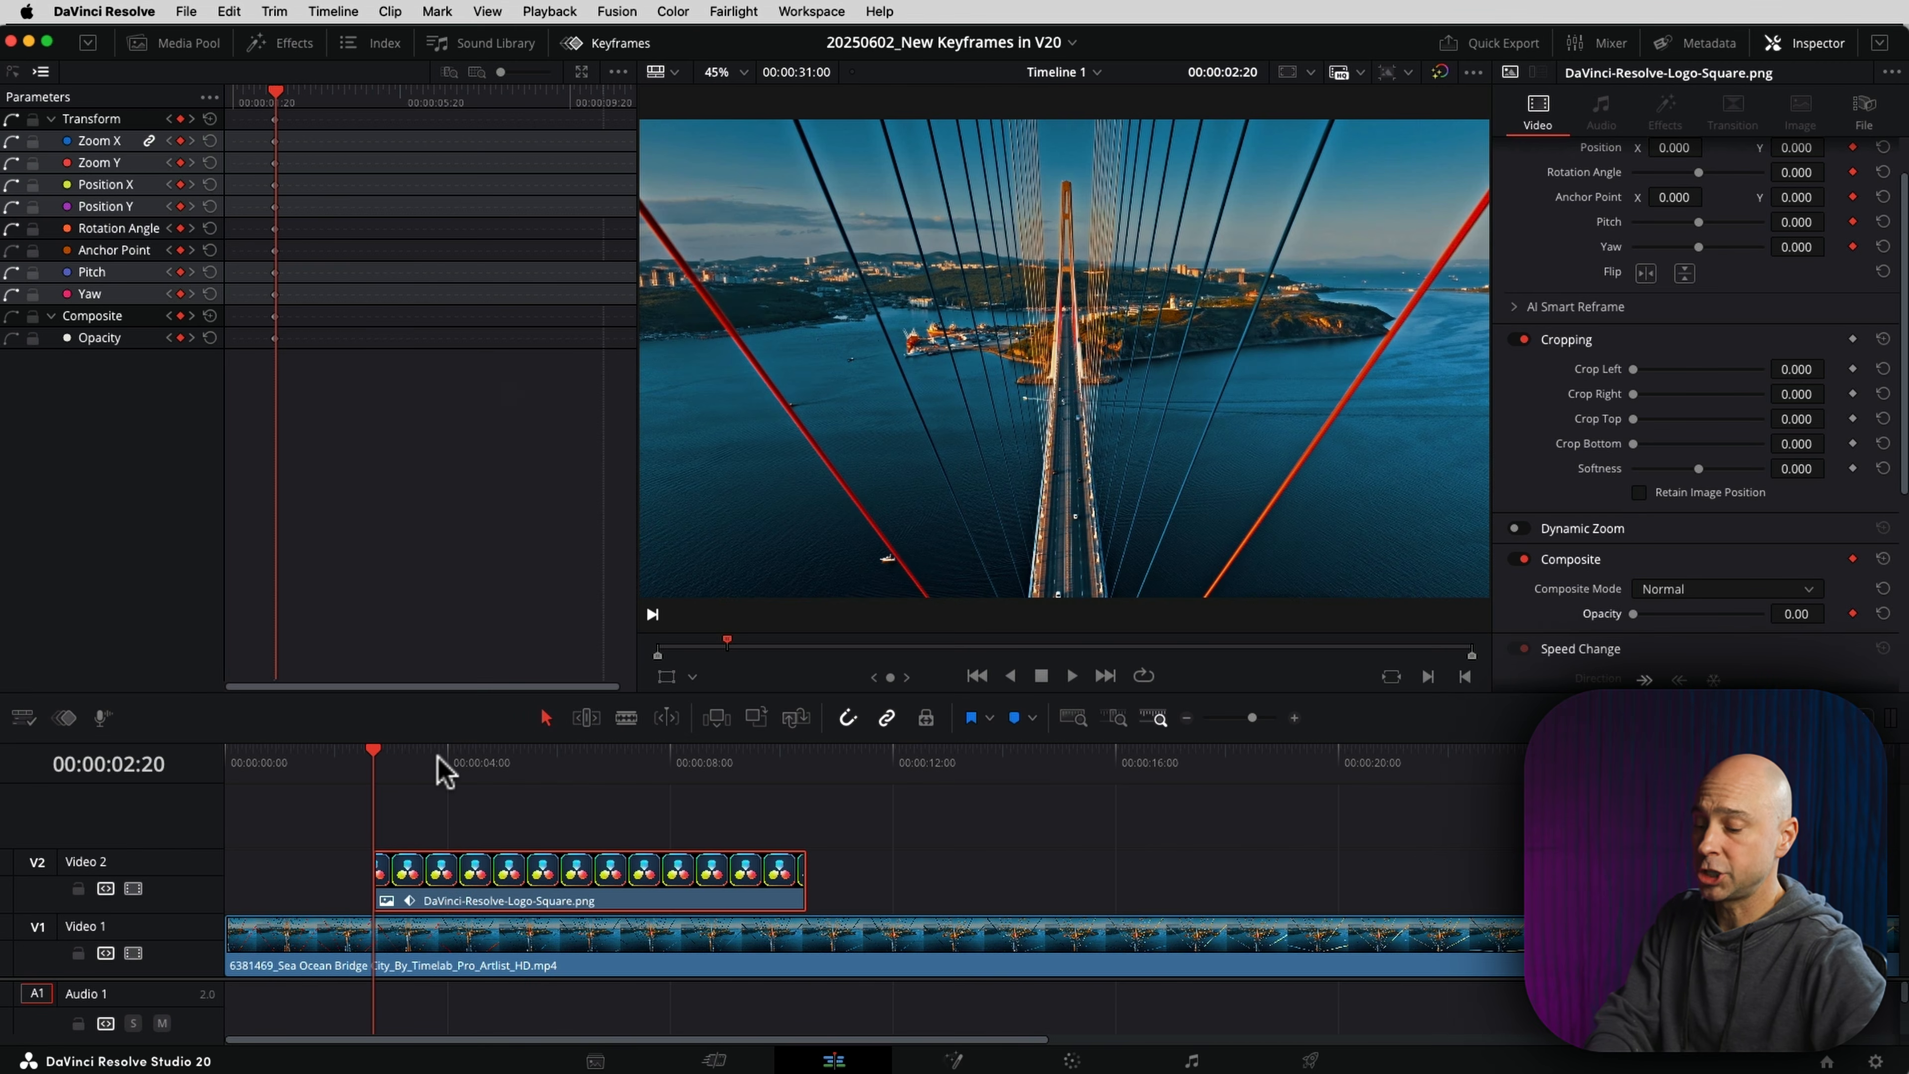
Step: Move the playhead to 00:00:03:20 and set the logo's Opacity to 100 and its linked Zoom to 1
key("shift+Right")
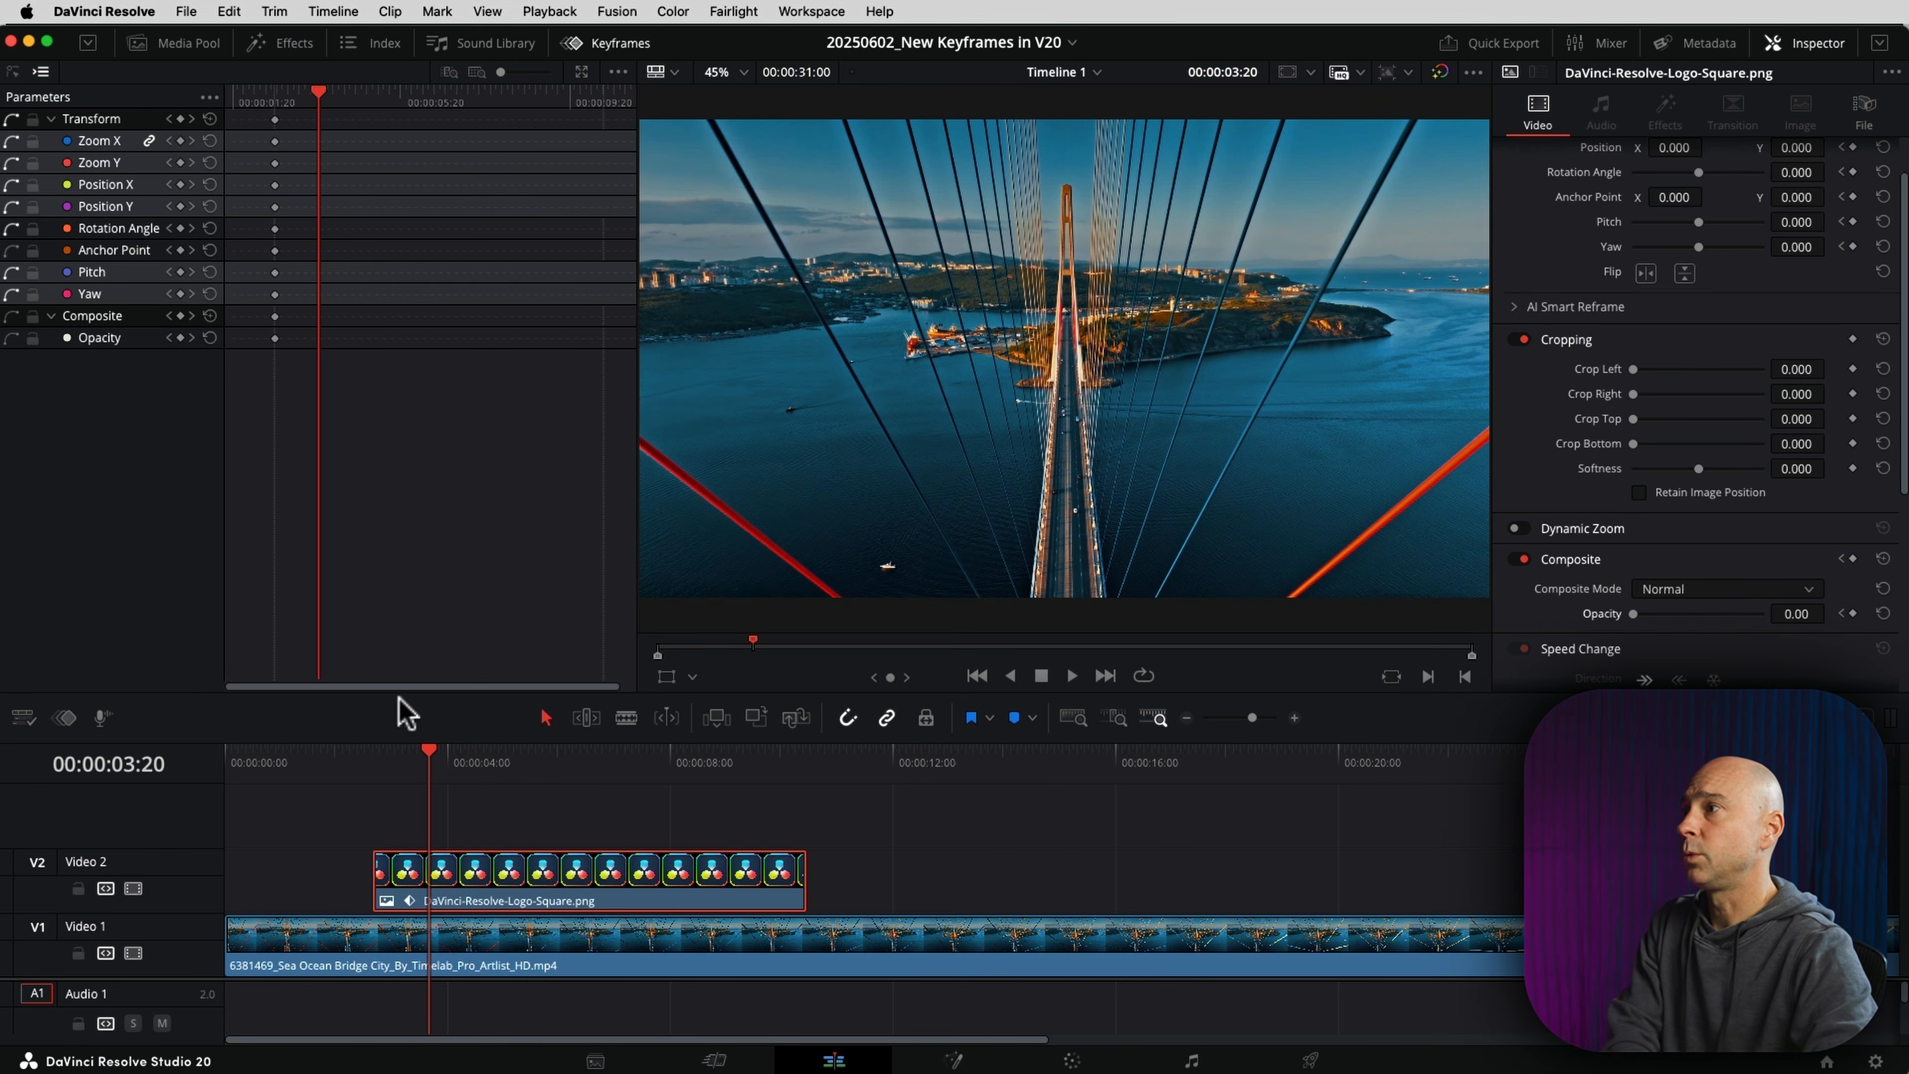
left_click_drag(1632, 613, 1768, 615)
left_click(1793, 621)
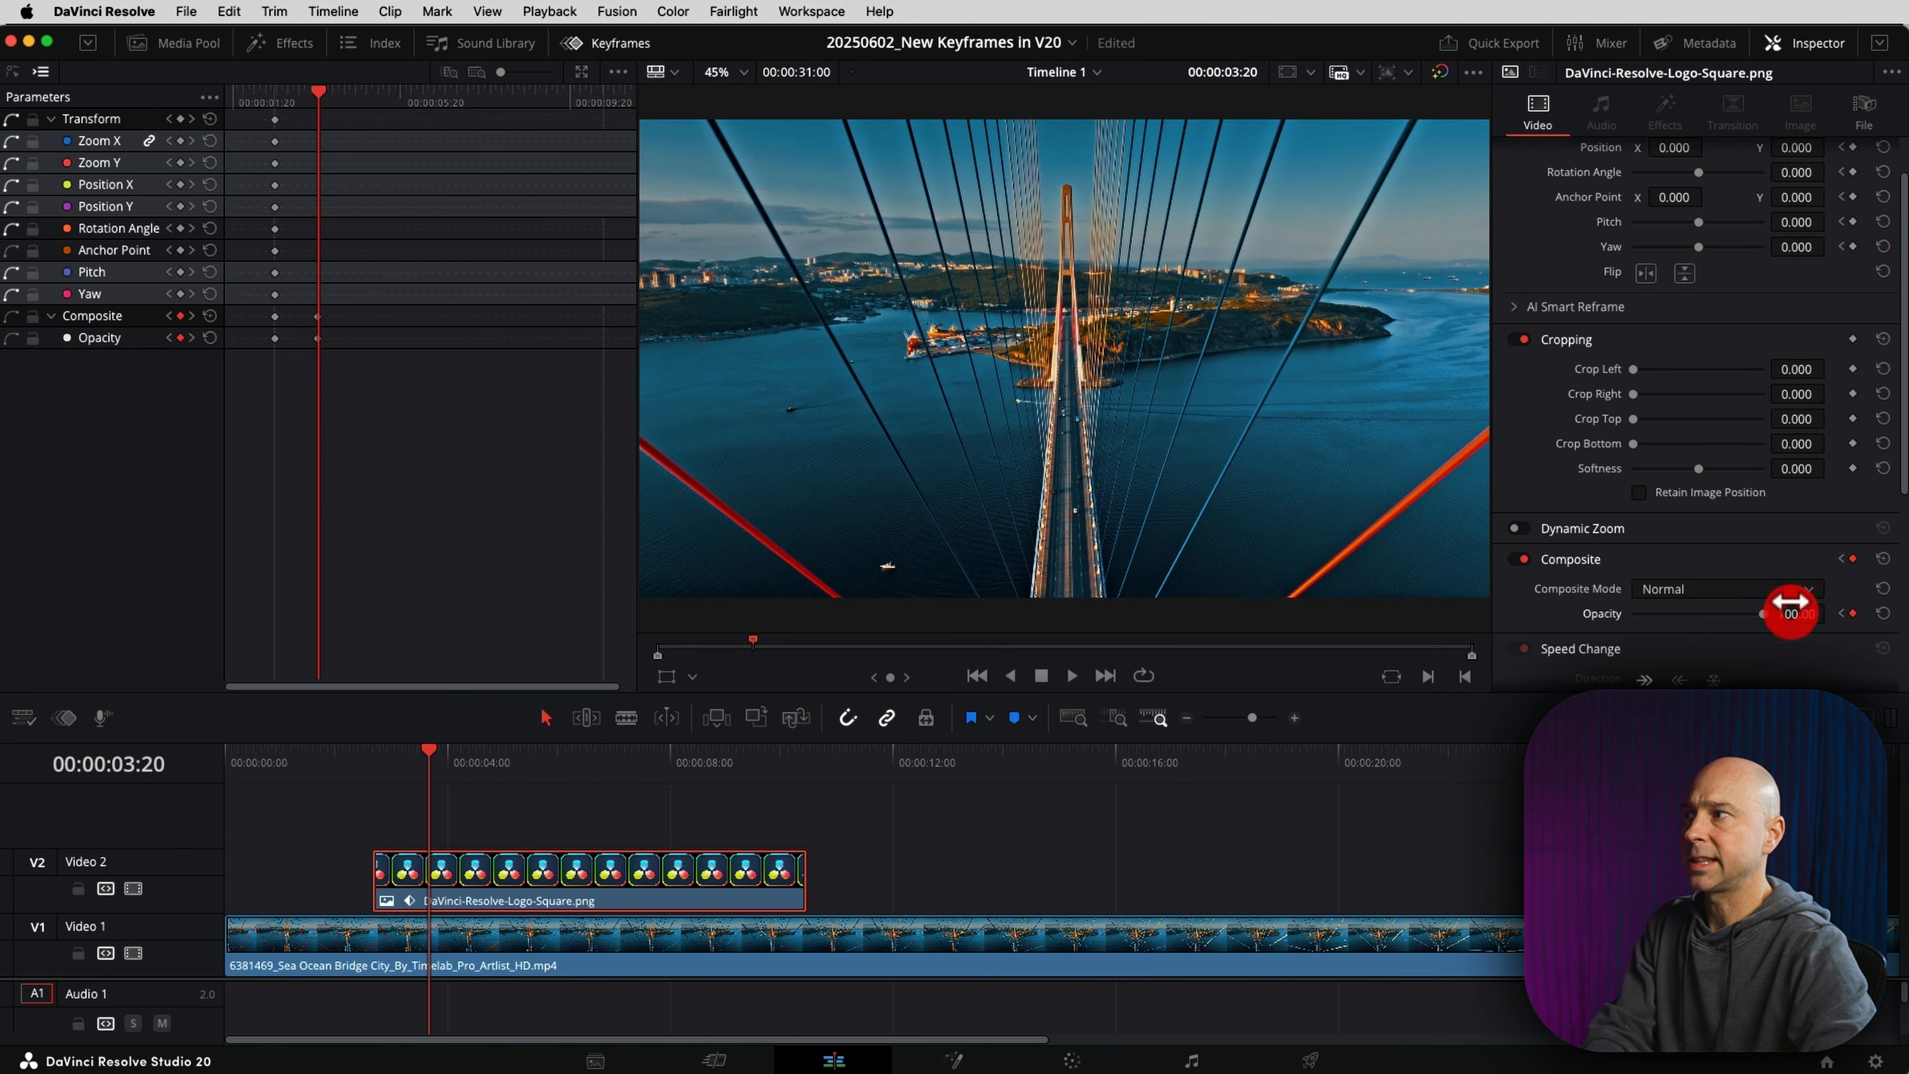
scroll(1695, 226, "up", 2)
left_click(1676, 182)
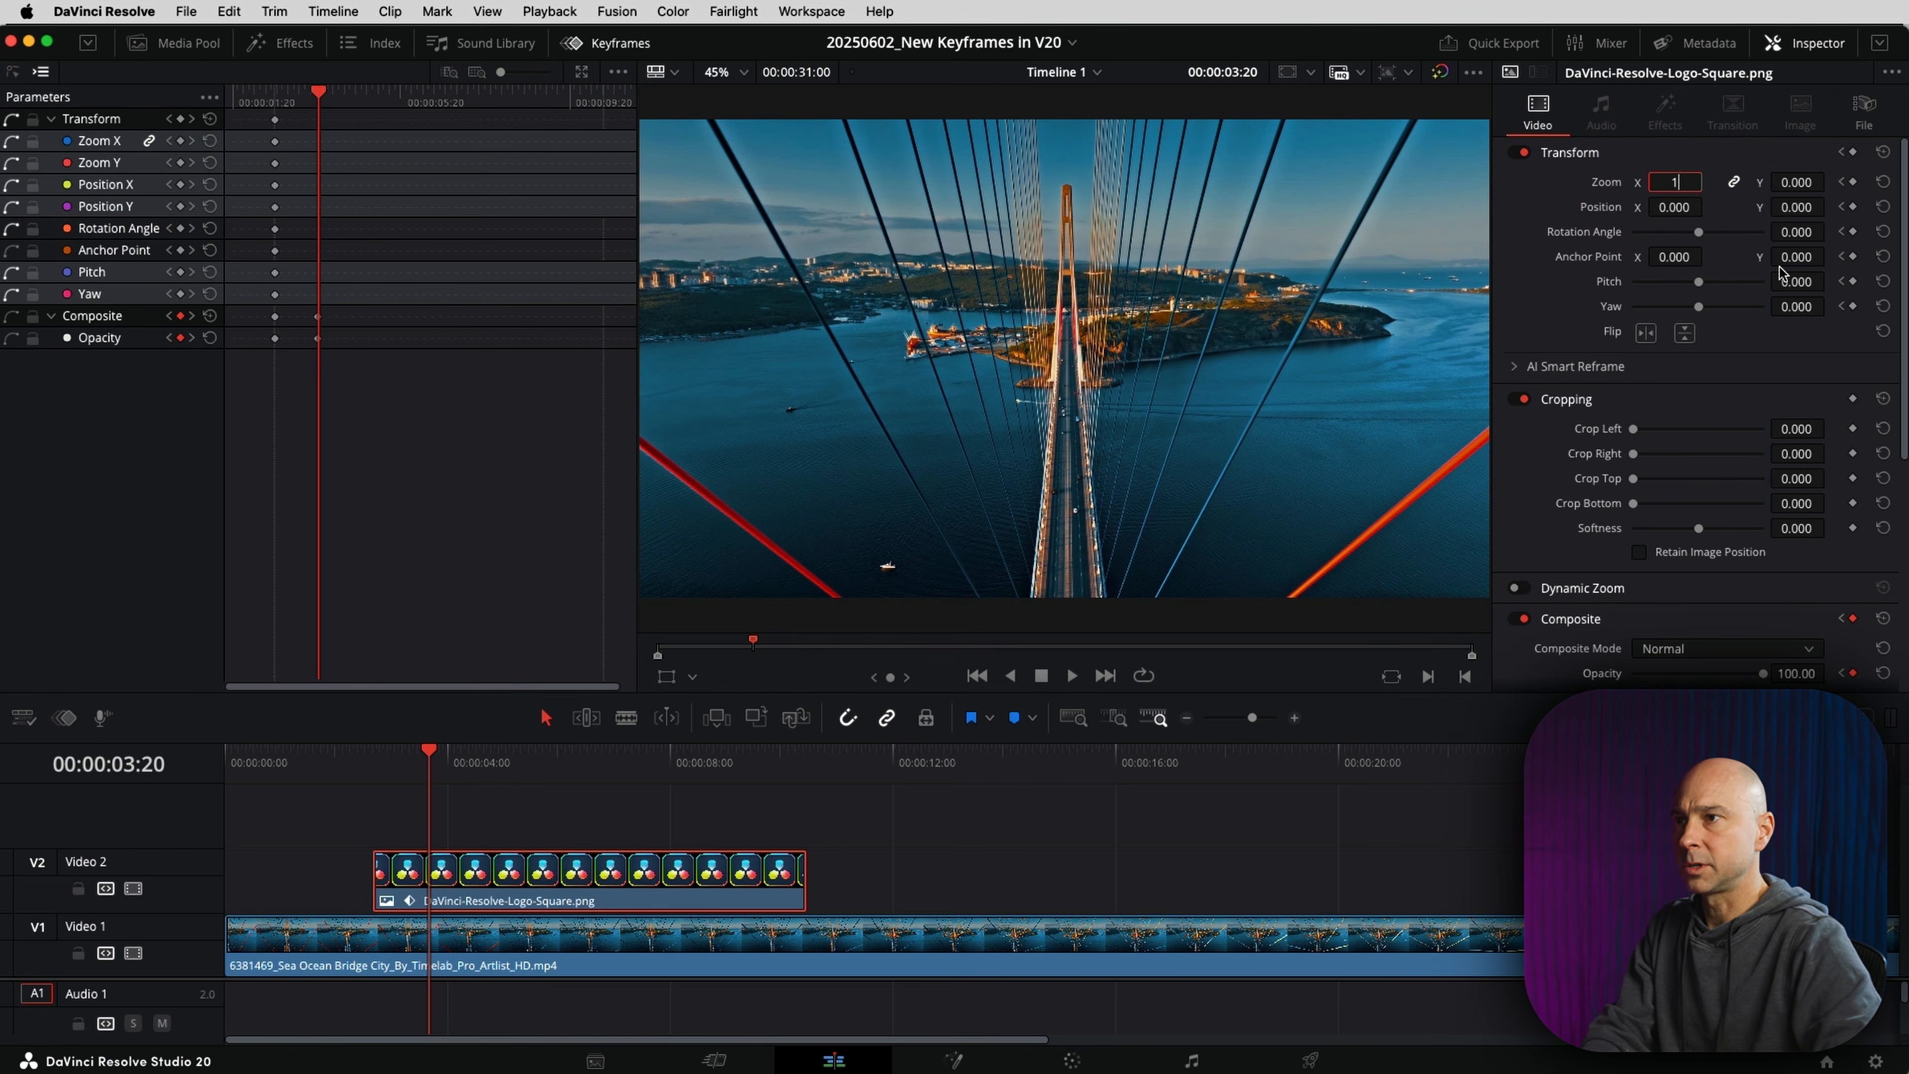
key("Return")
Step: Play the timeline from 00:00:02:20 to preview the logo's fade and zoom-in animation
left_click(373, 766)
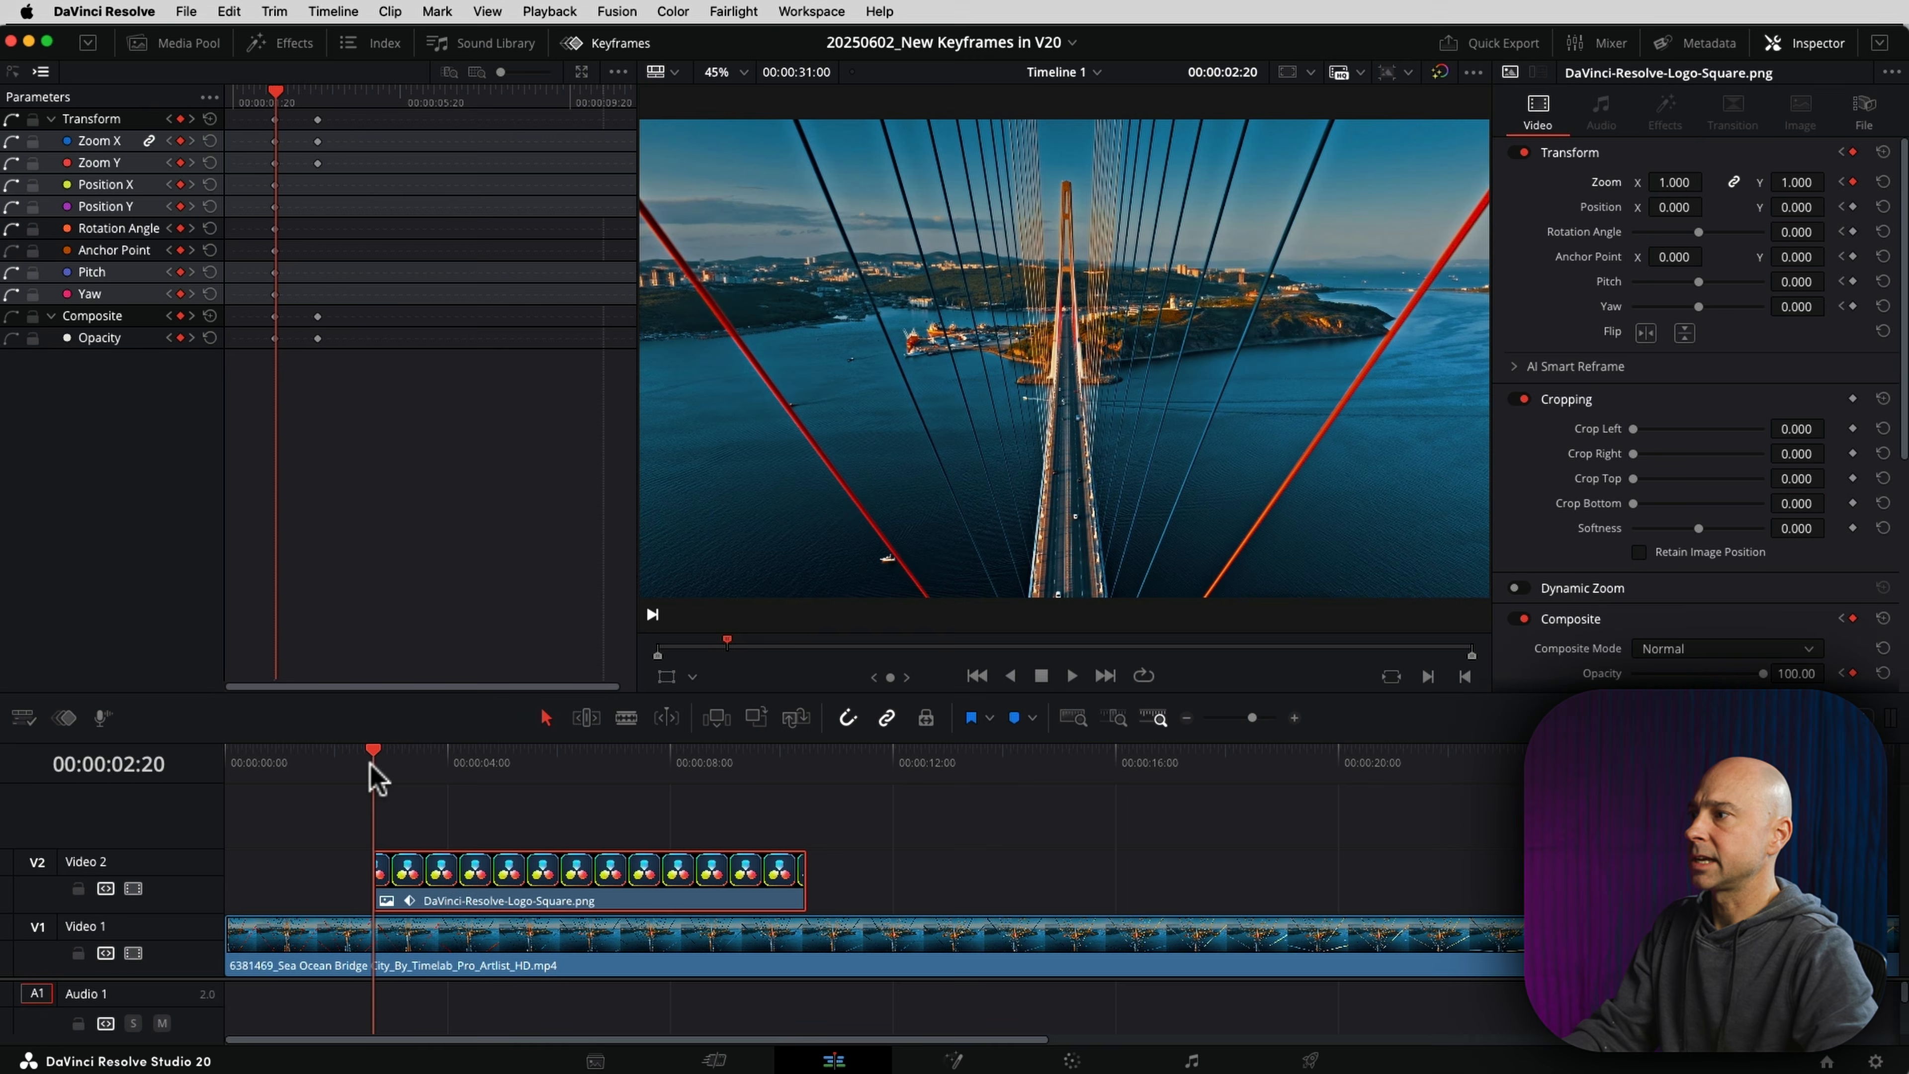
key("space")
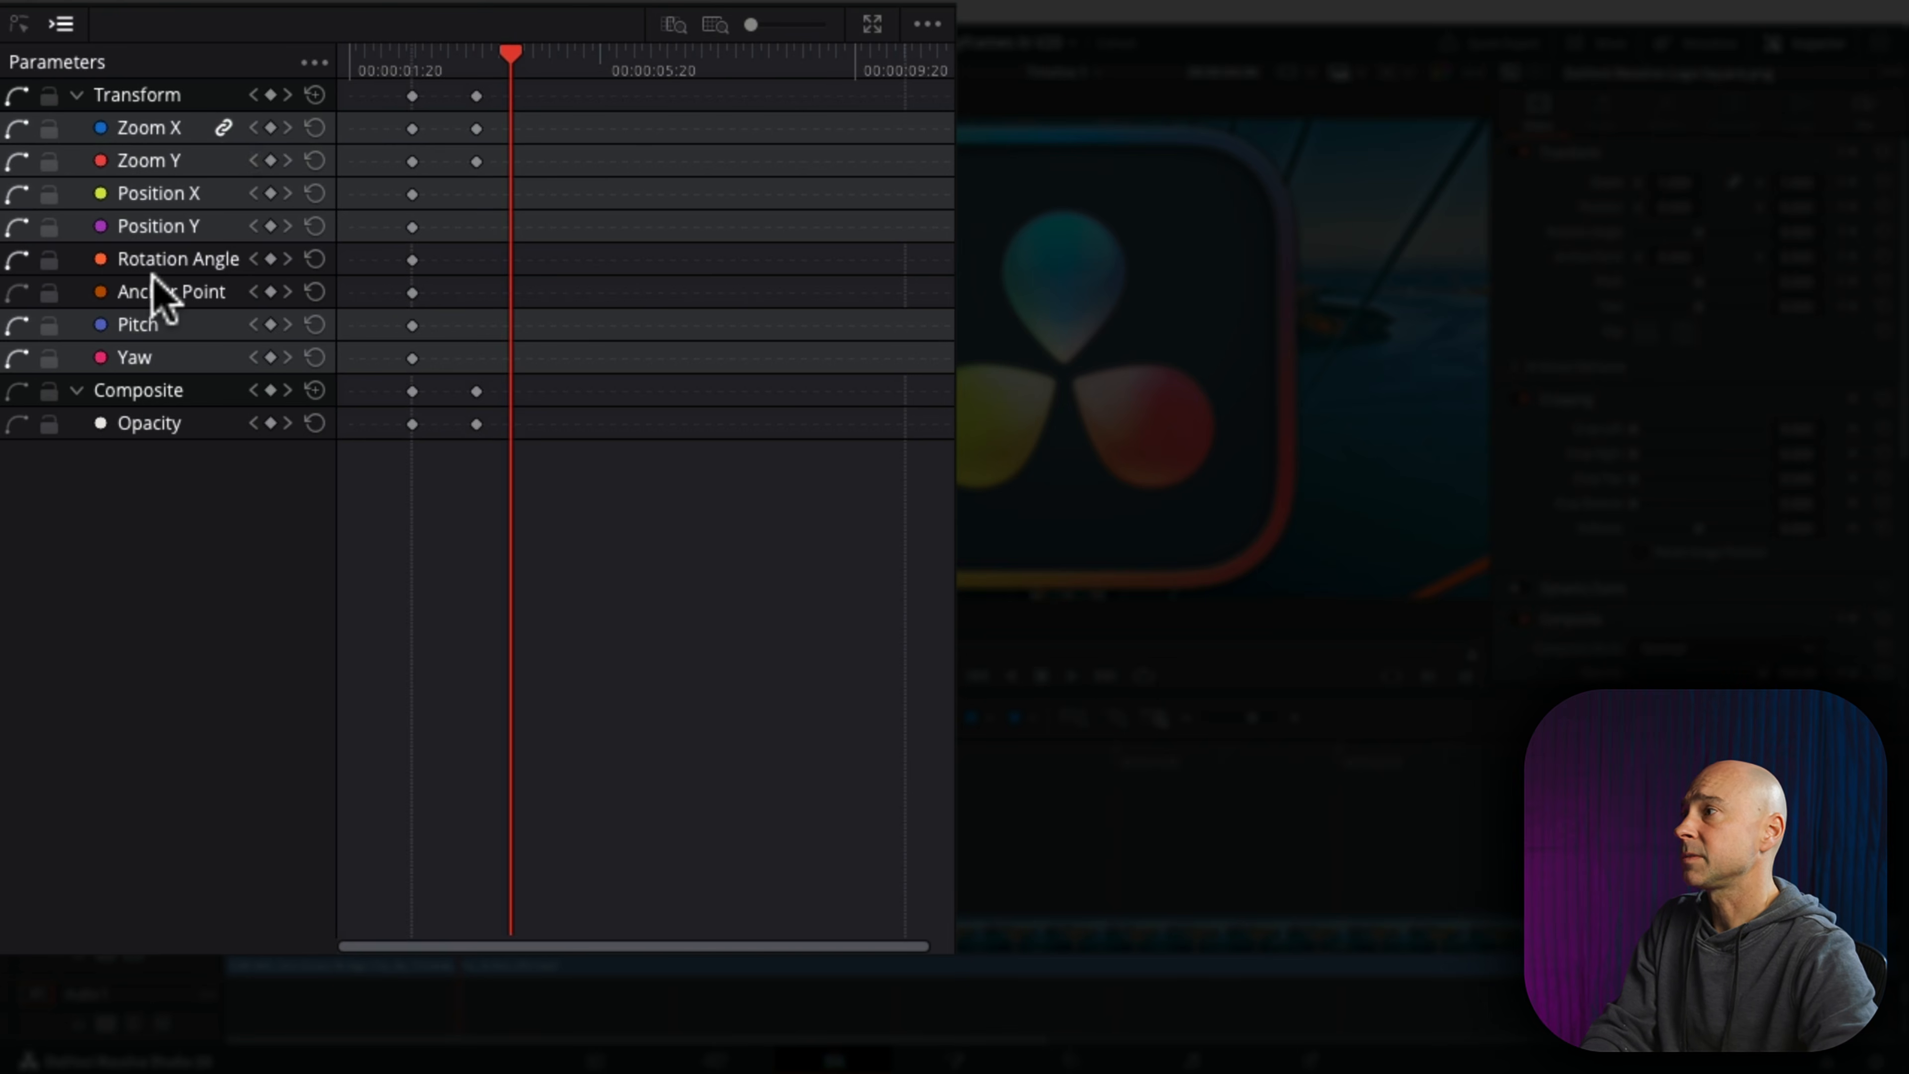
Step: Collapse and re-expand the Transform parameter group in the Keyframes panel
left_click(77, 96)
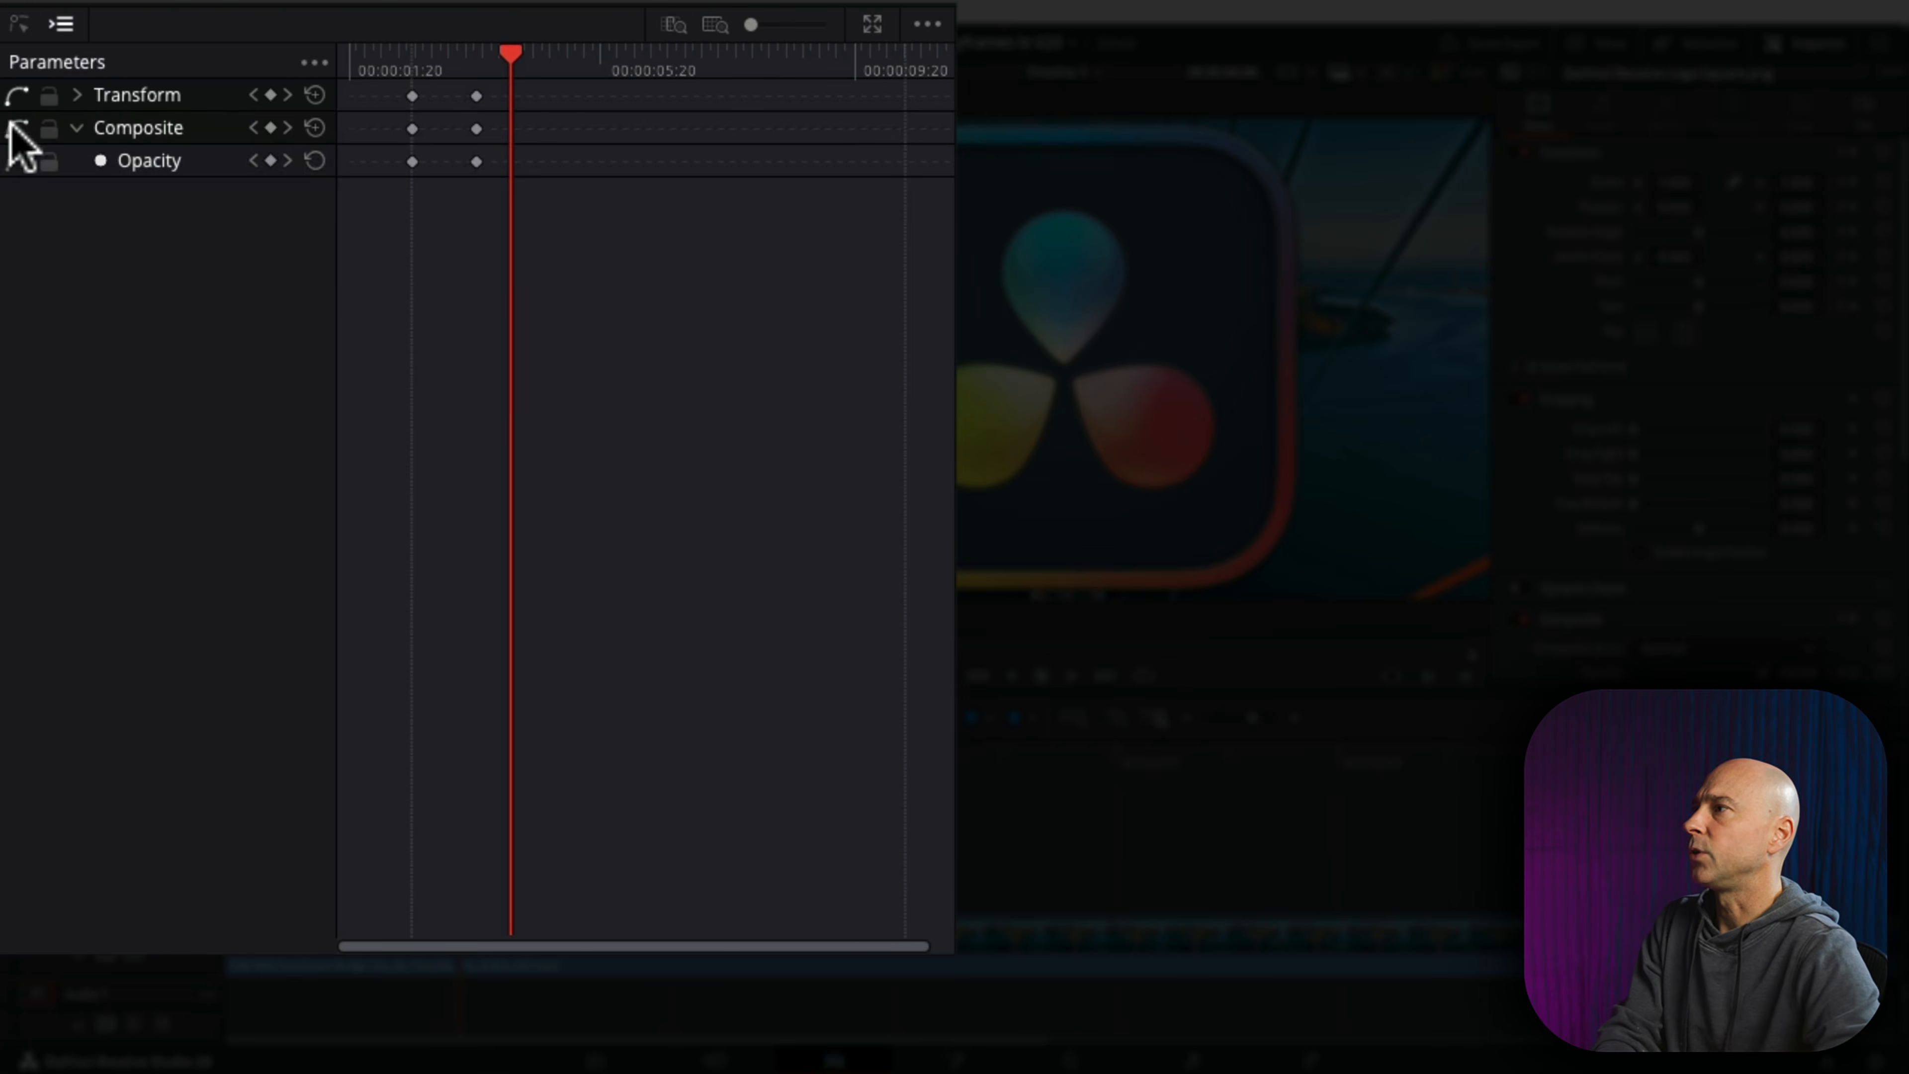
left_click(77, 96)
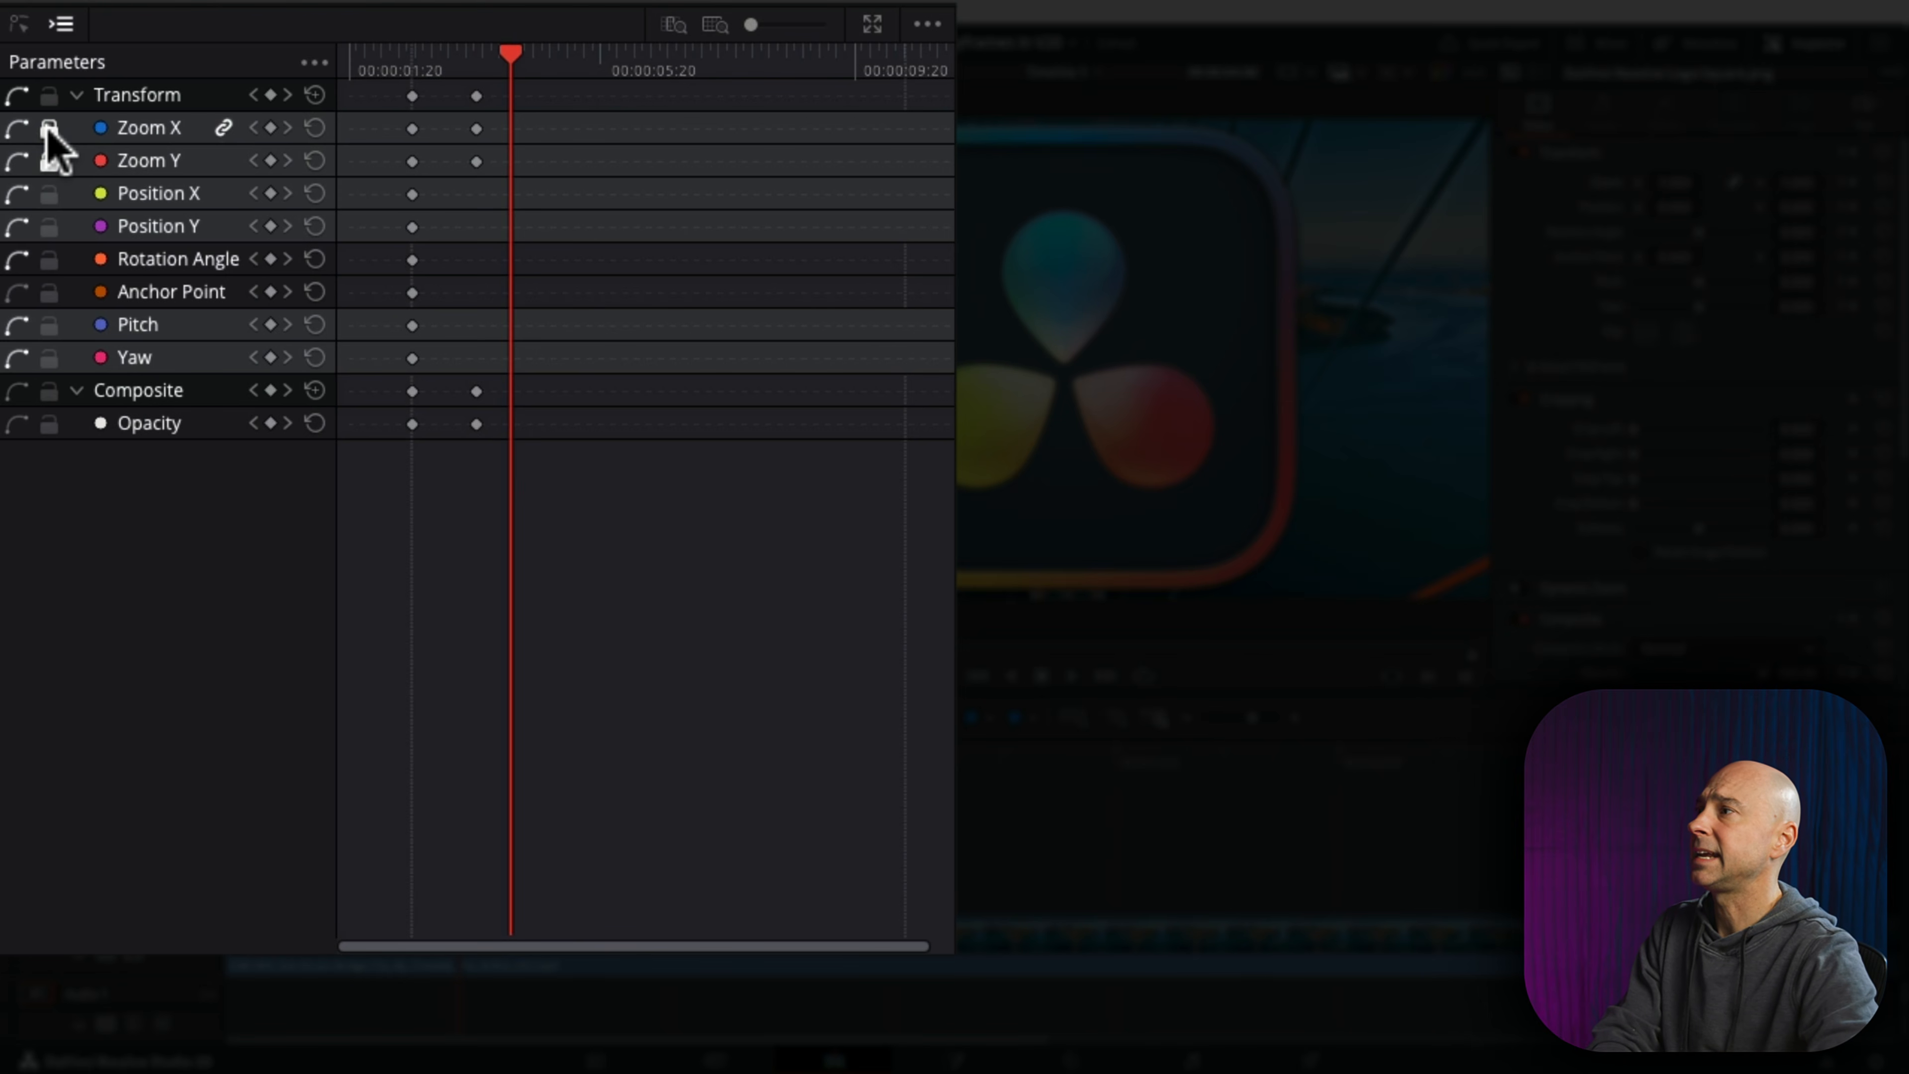
left_click(103, 129)
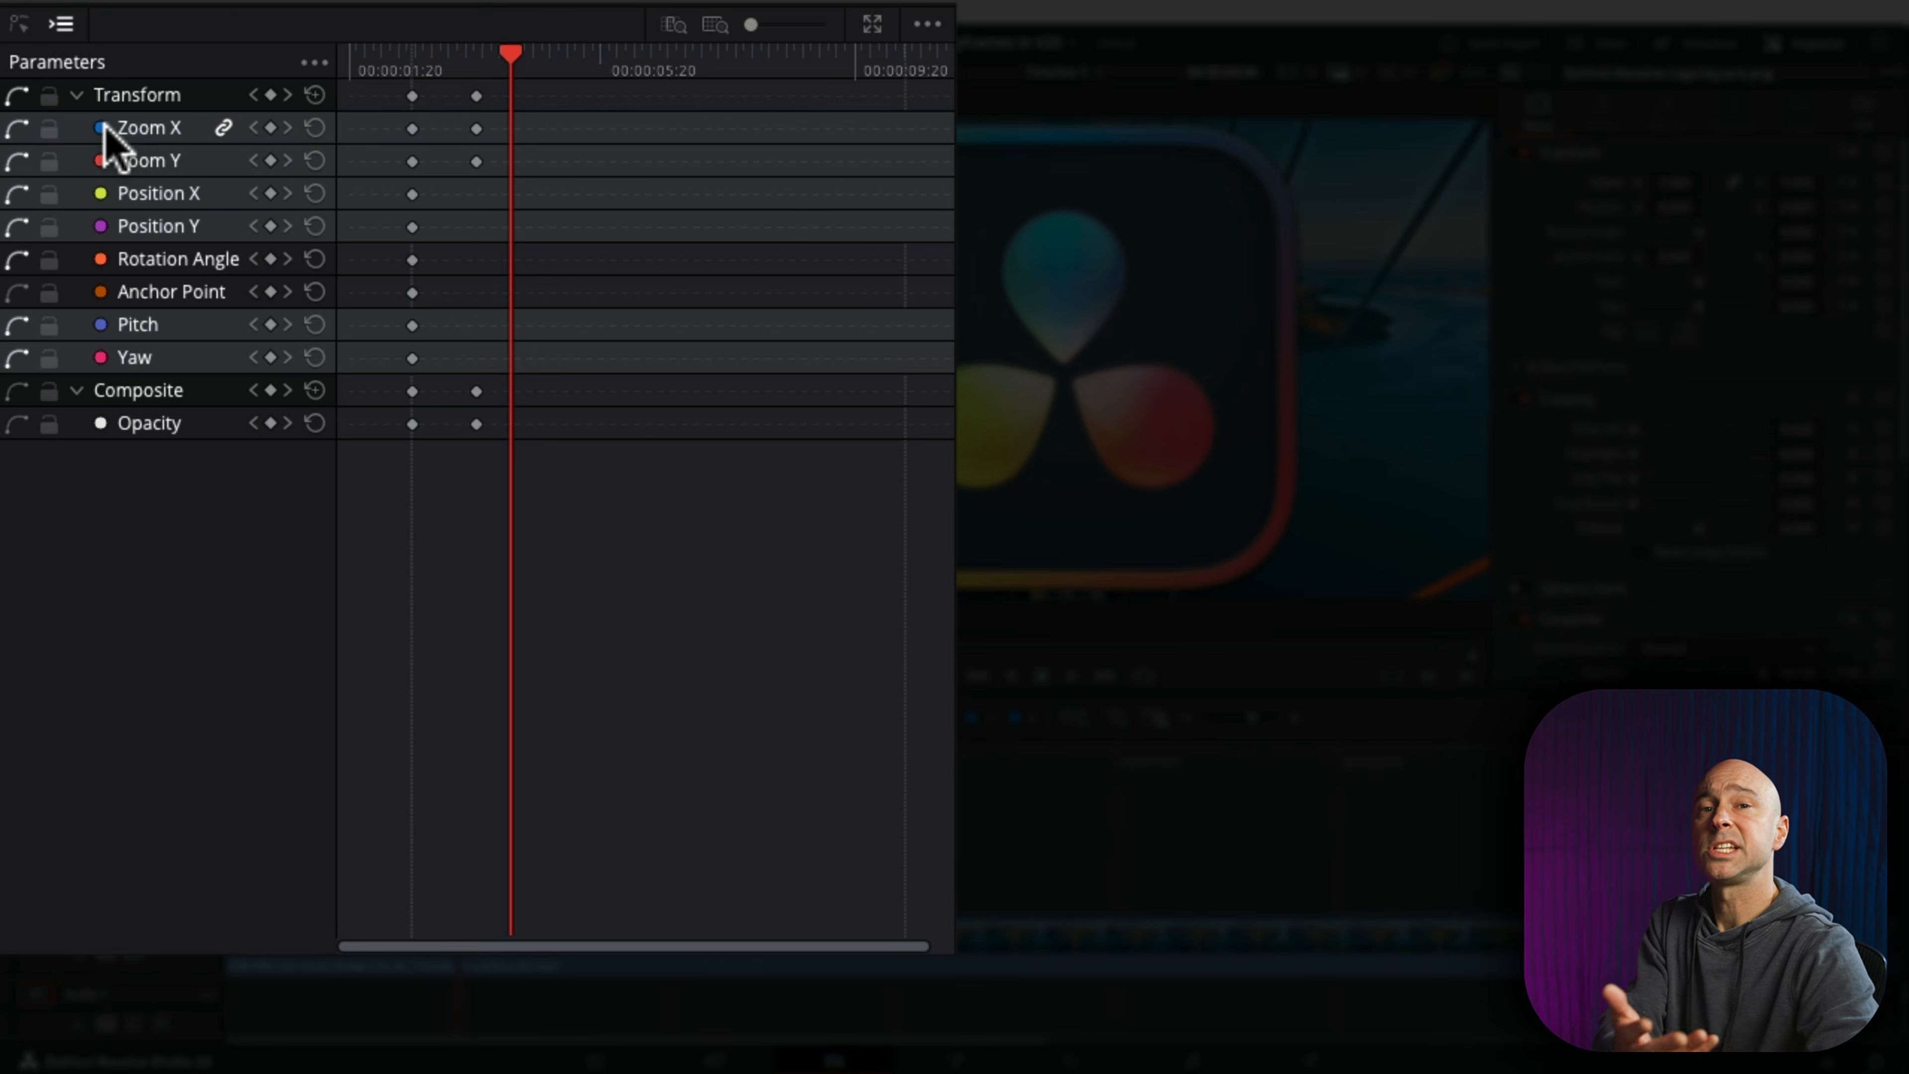
Step: Step the playhead between the two Zoom X keyframes, ending on the second one at 00:00:03:20
left_click(253, 127)
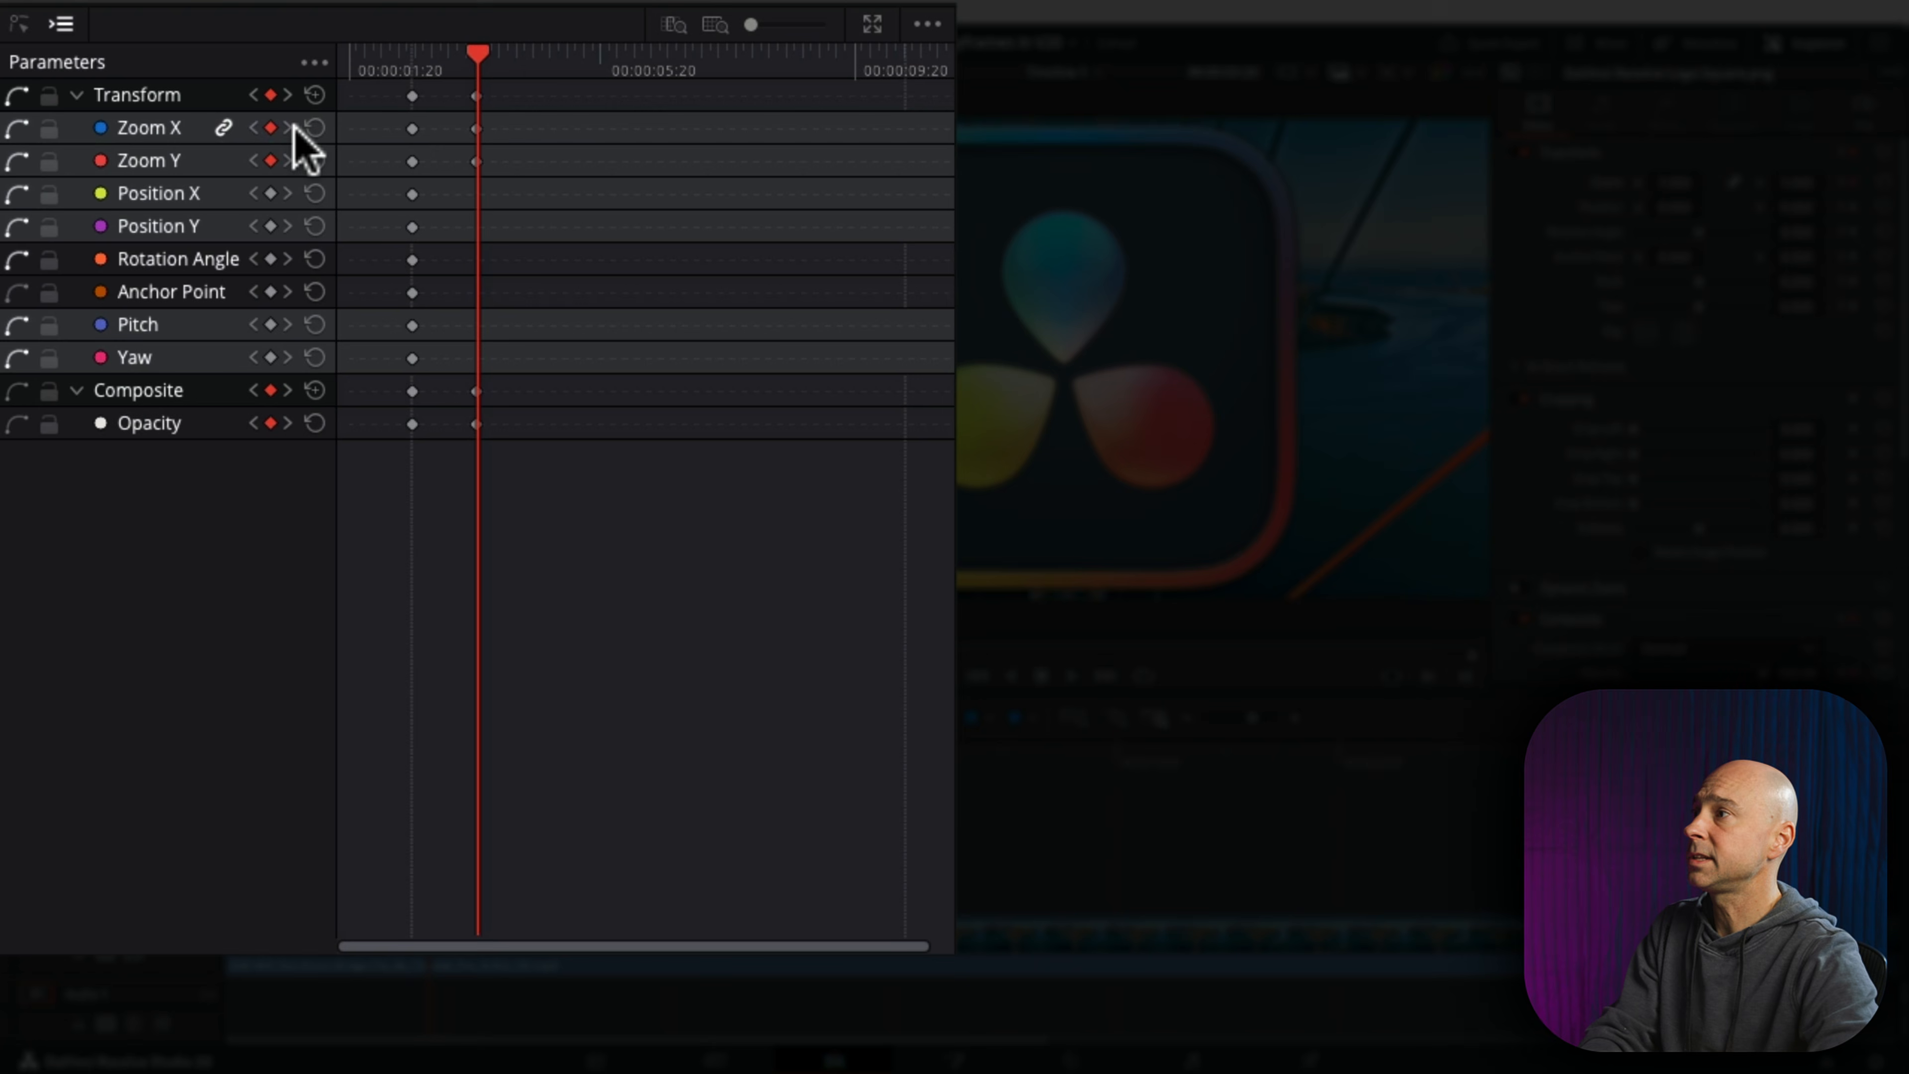
left_click(254, 127)
left_click(287, 128)
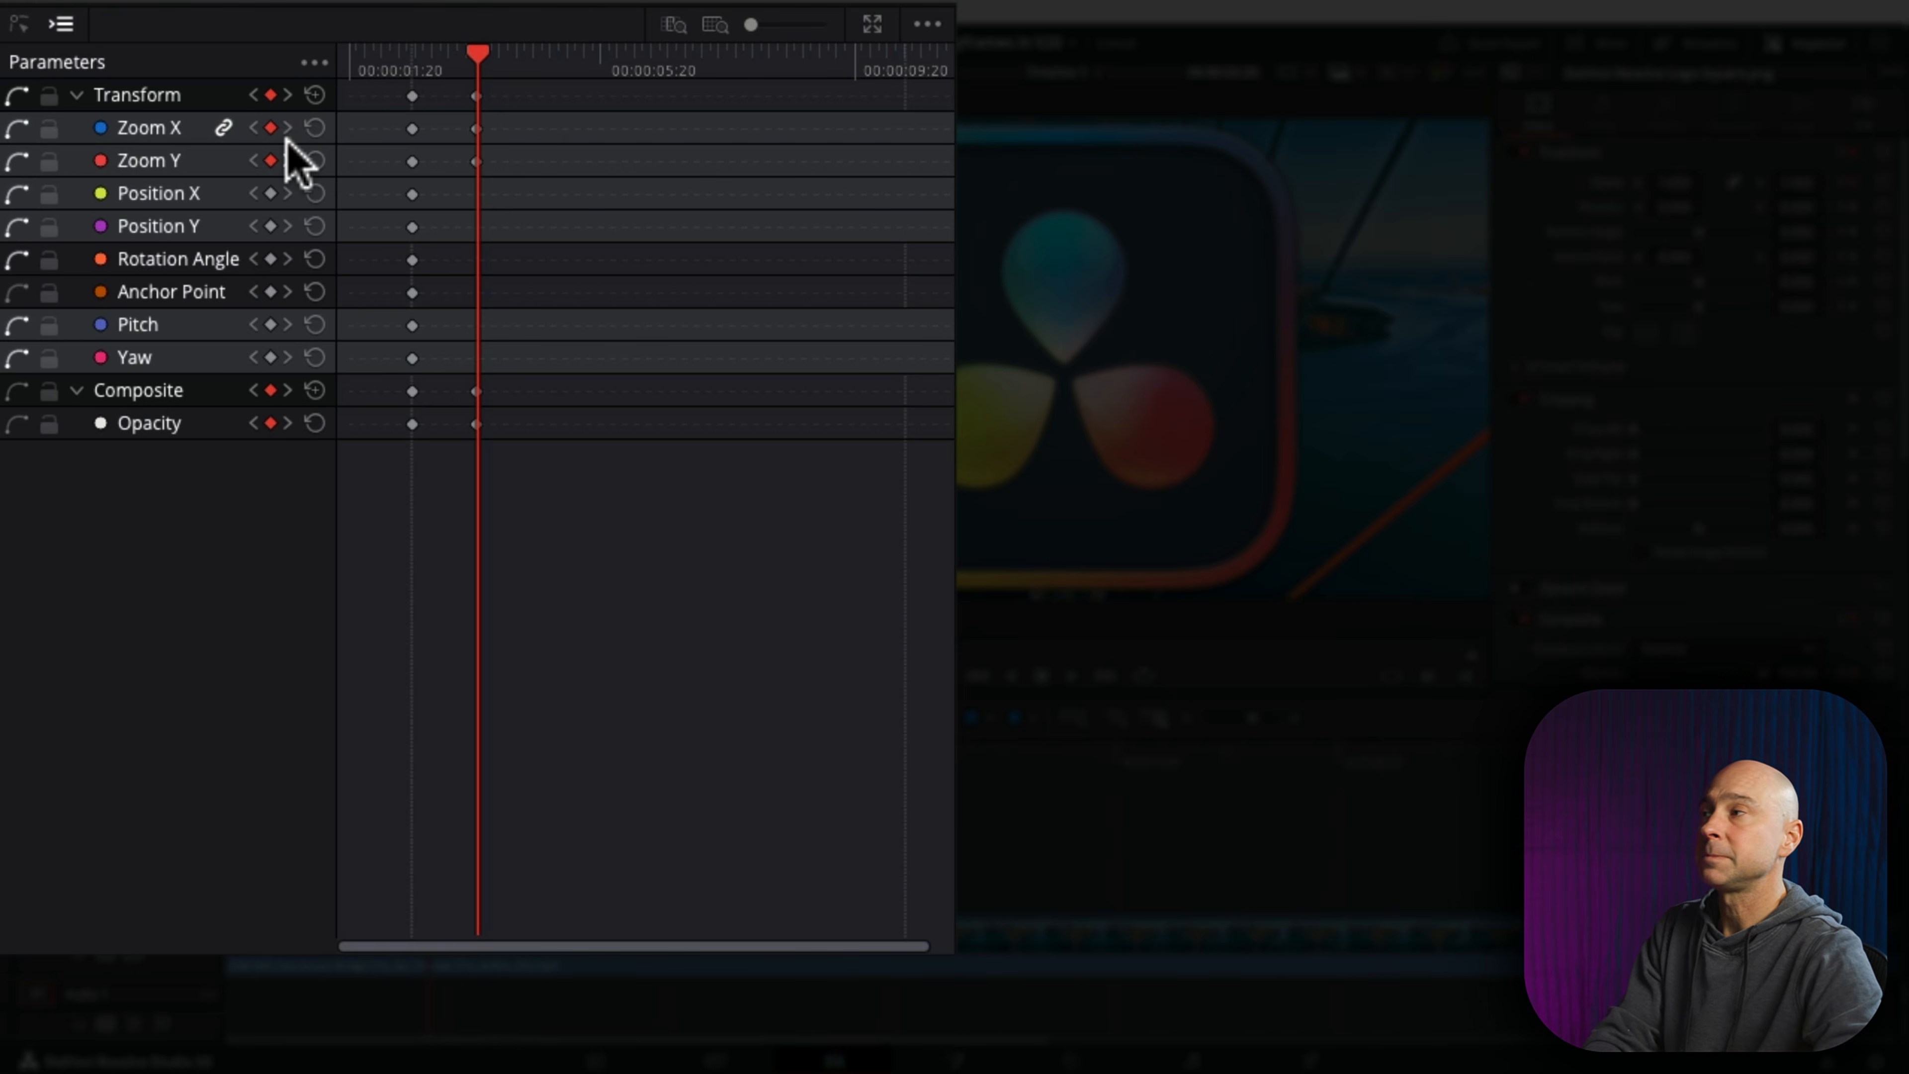
Step: Review the parameter list's options for displaying, expanding and collapsing parameters, leaving the current setting in place
left_click(318, 63)
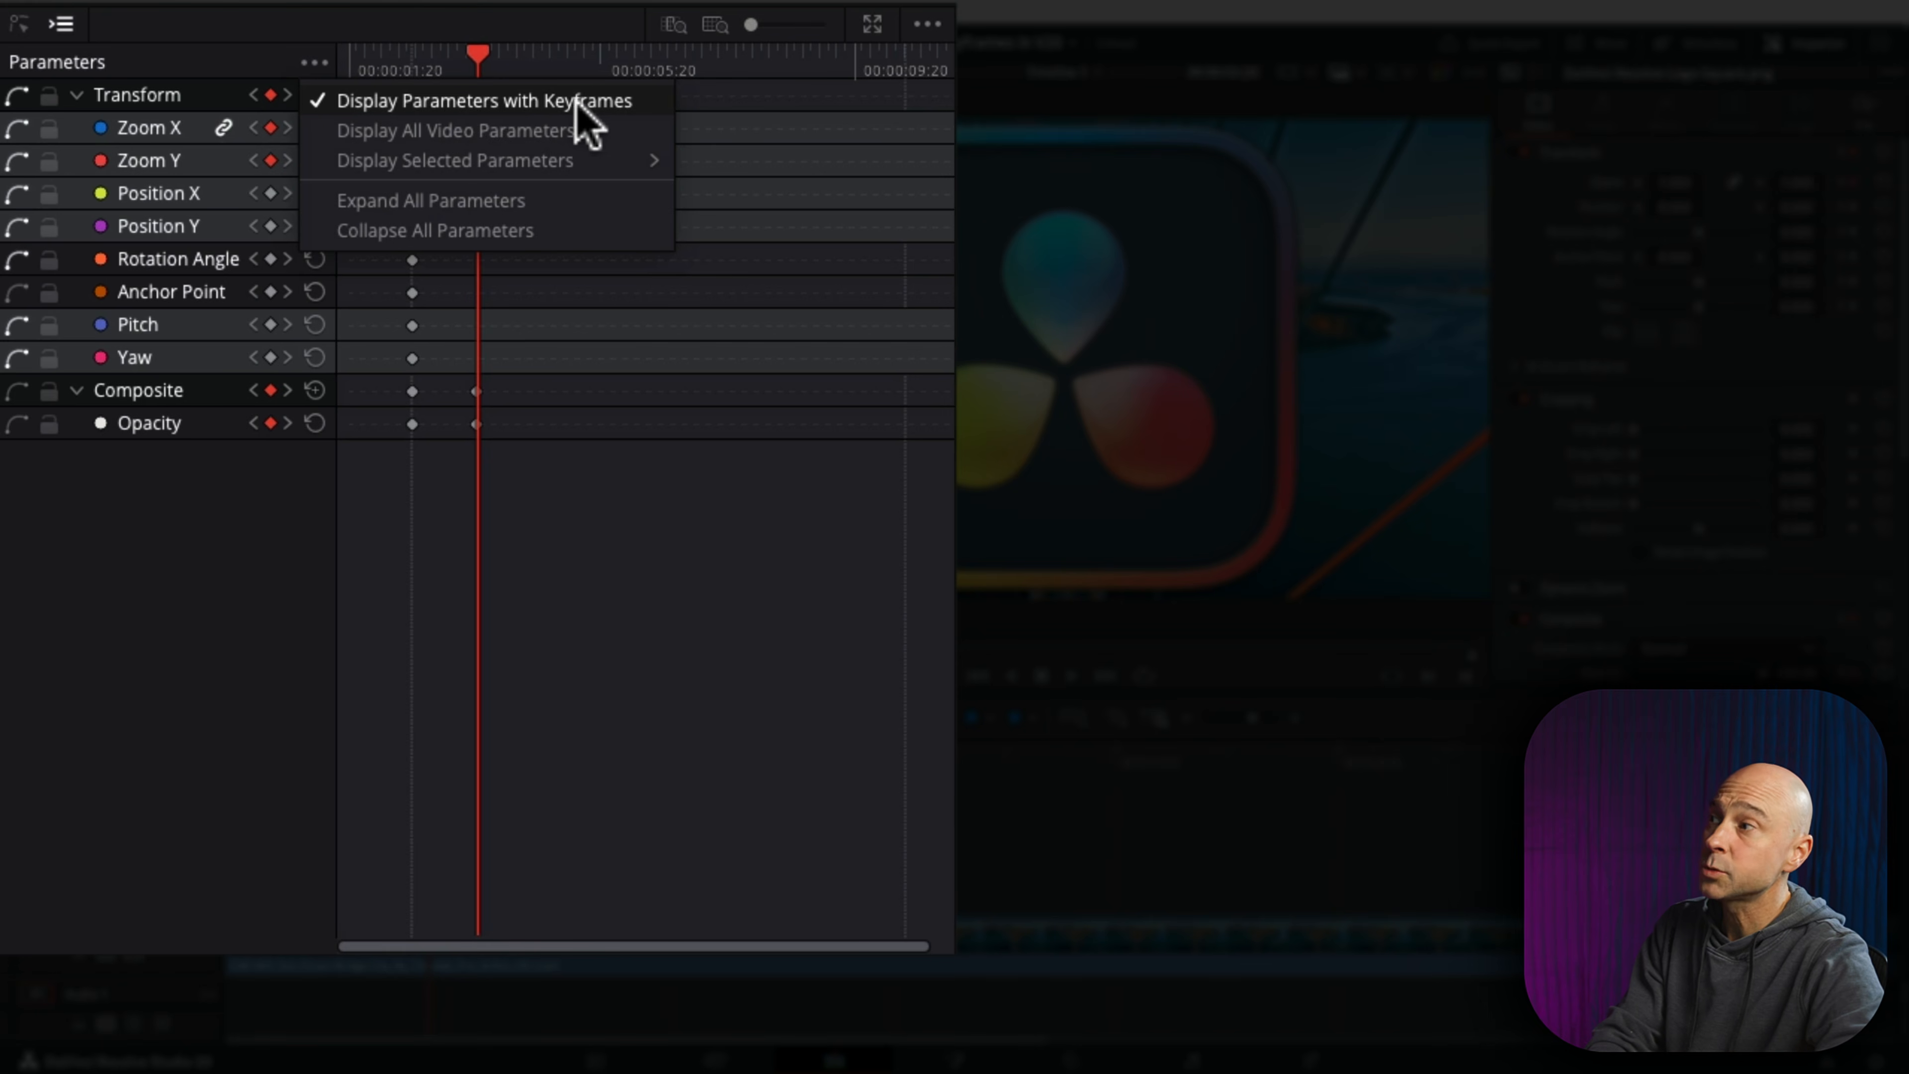
mouse_move(593, 160)
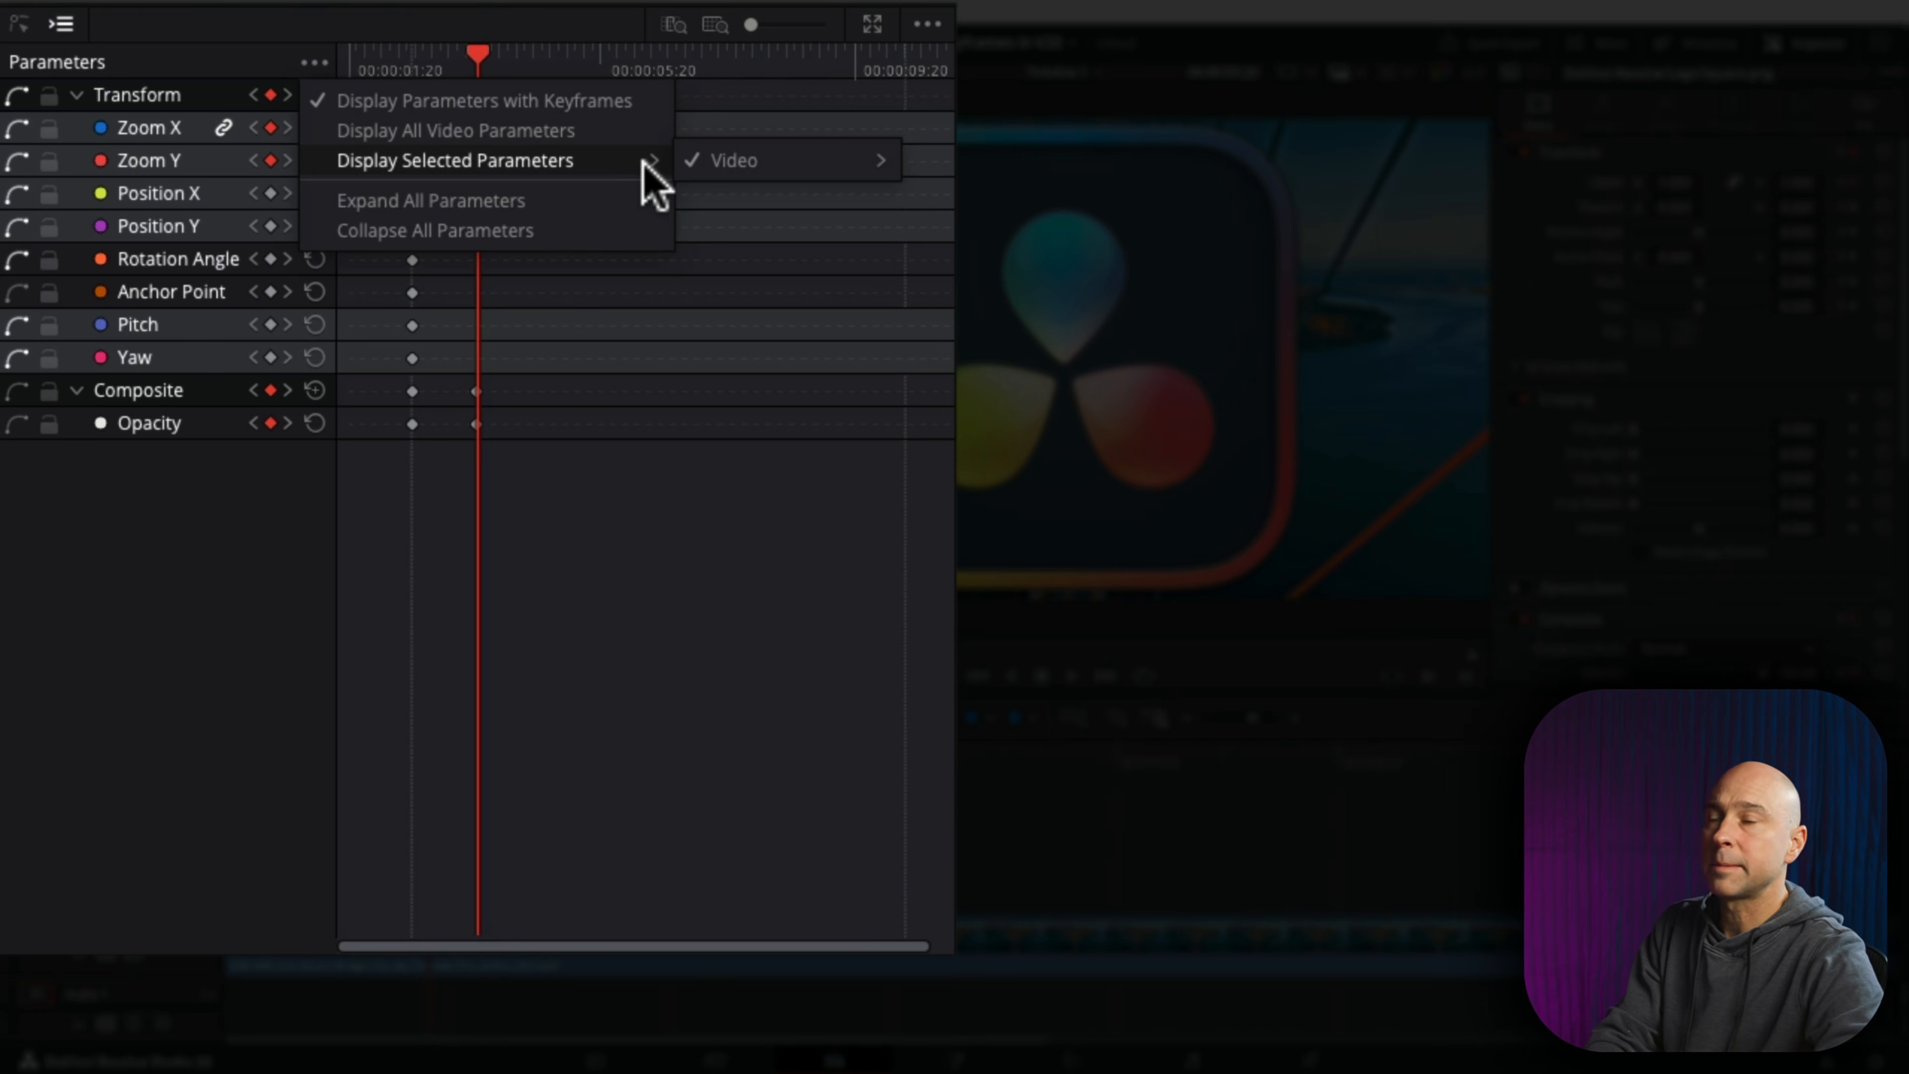
mouse_move(744, 161)
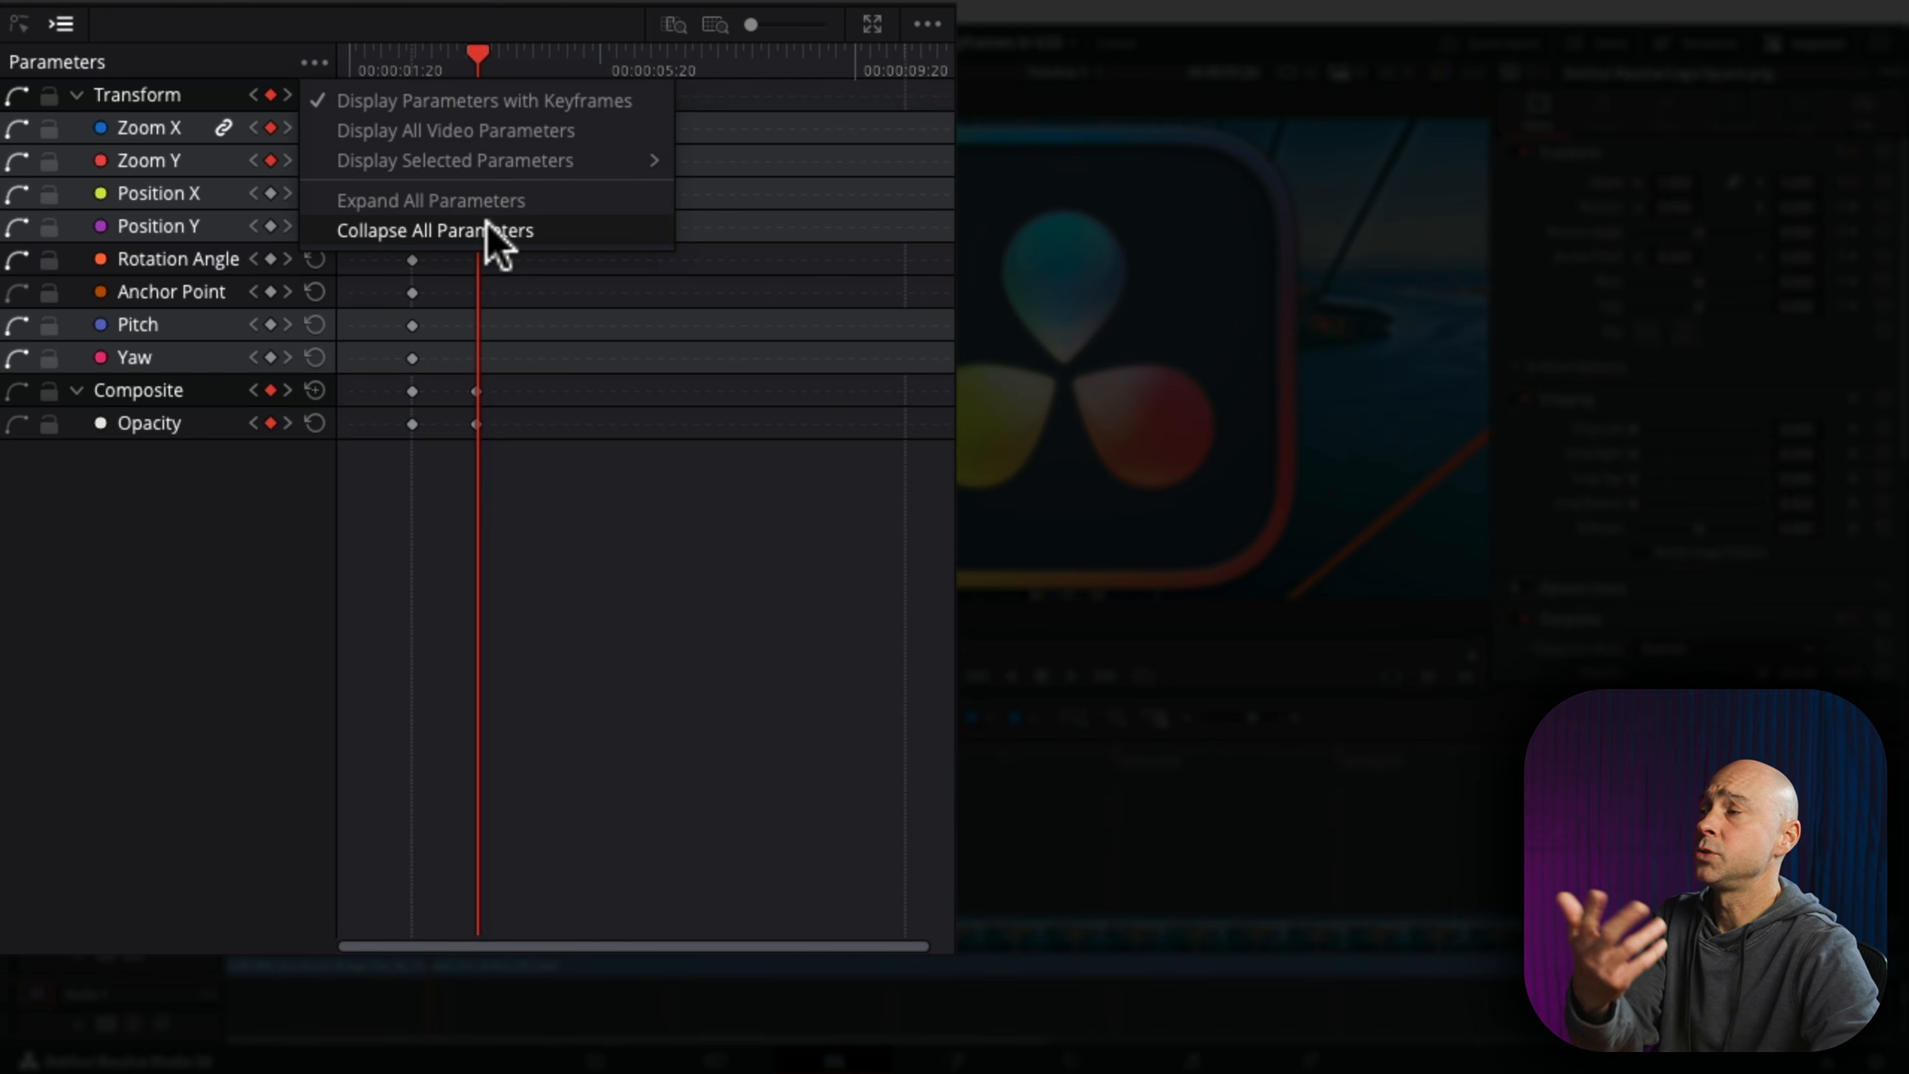
left_click(545, 488)
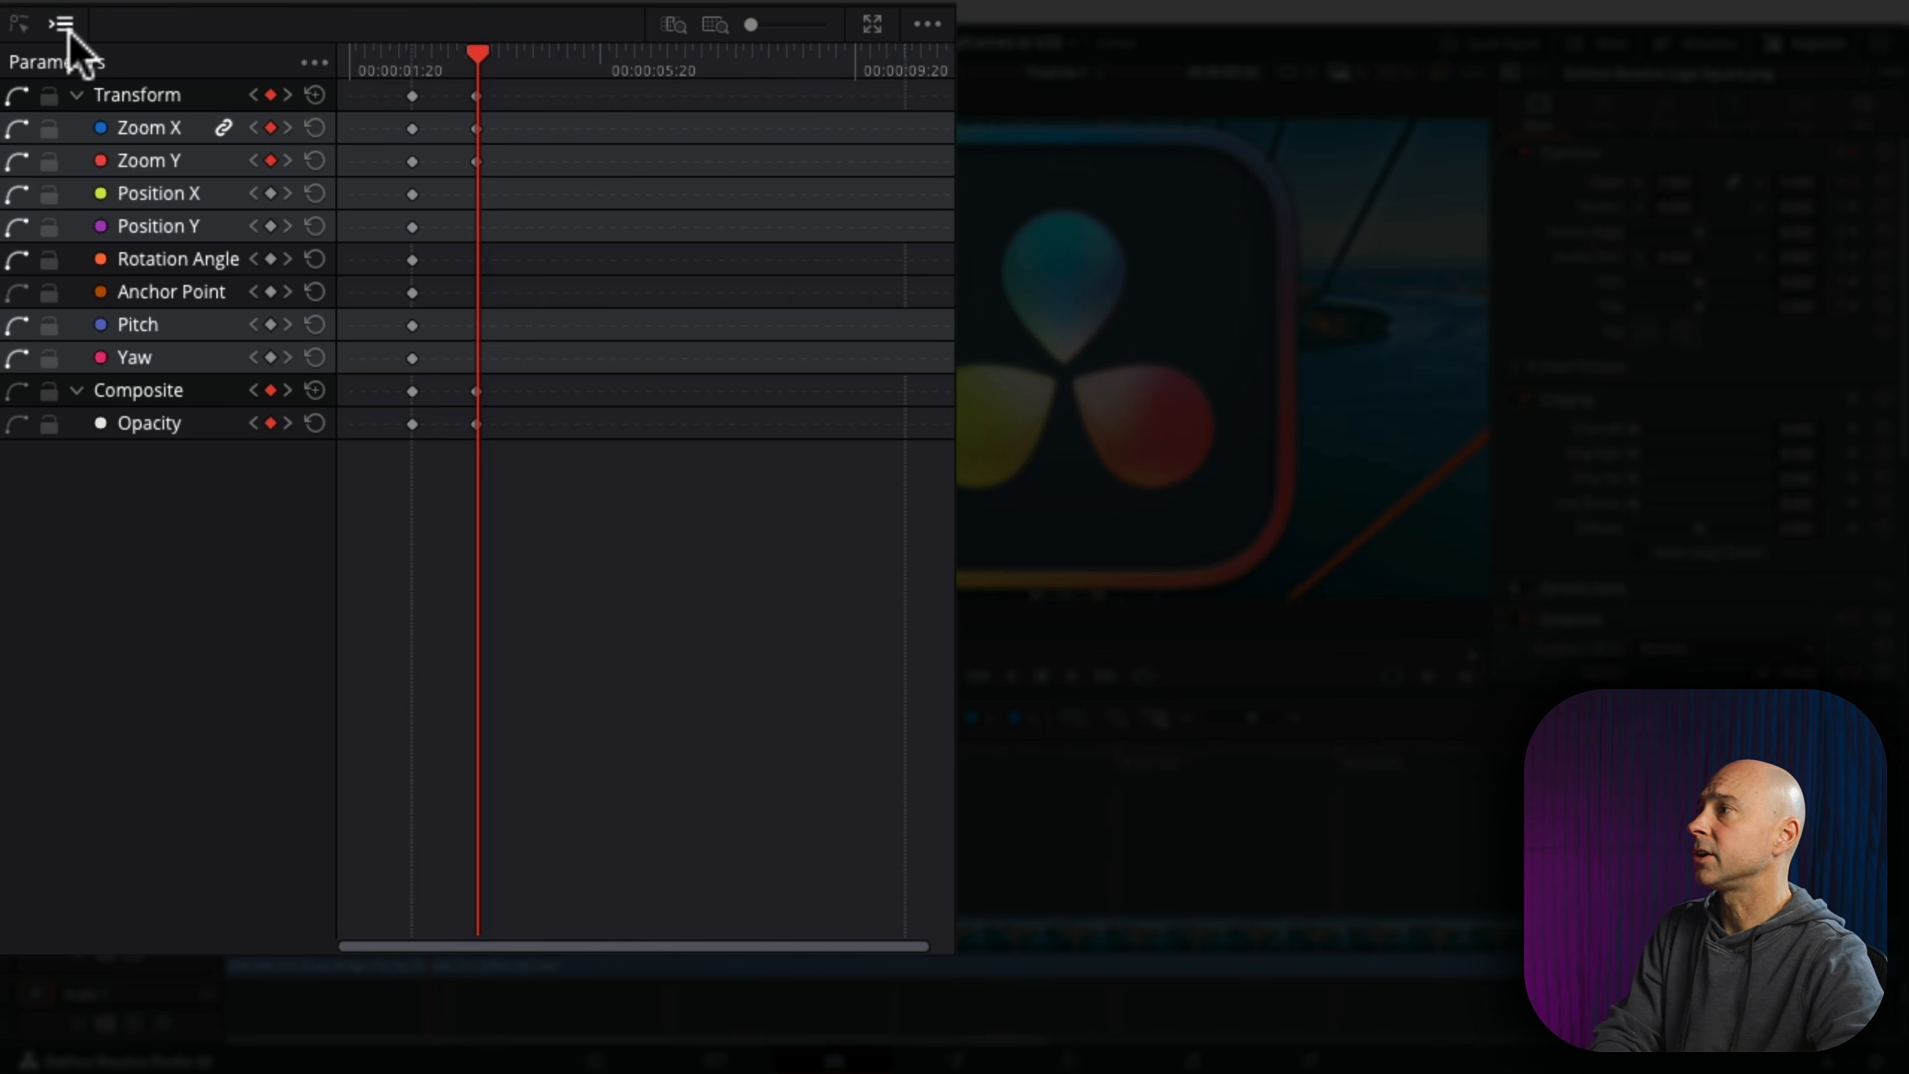
Step: Switch the Keyframes panel from the parameter list to the curve view
left_click(20, 25)
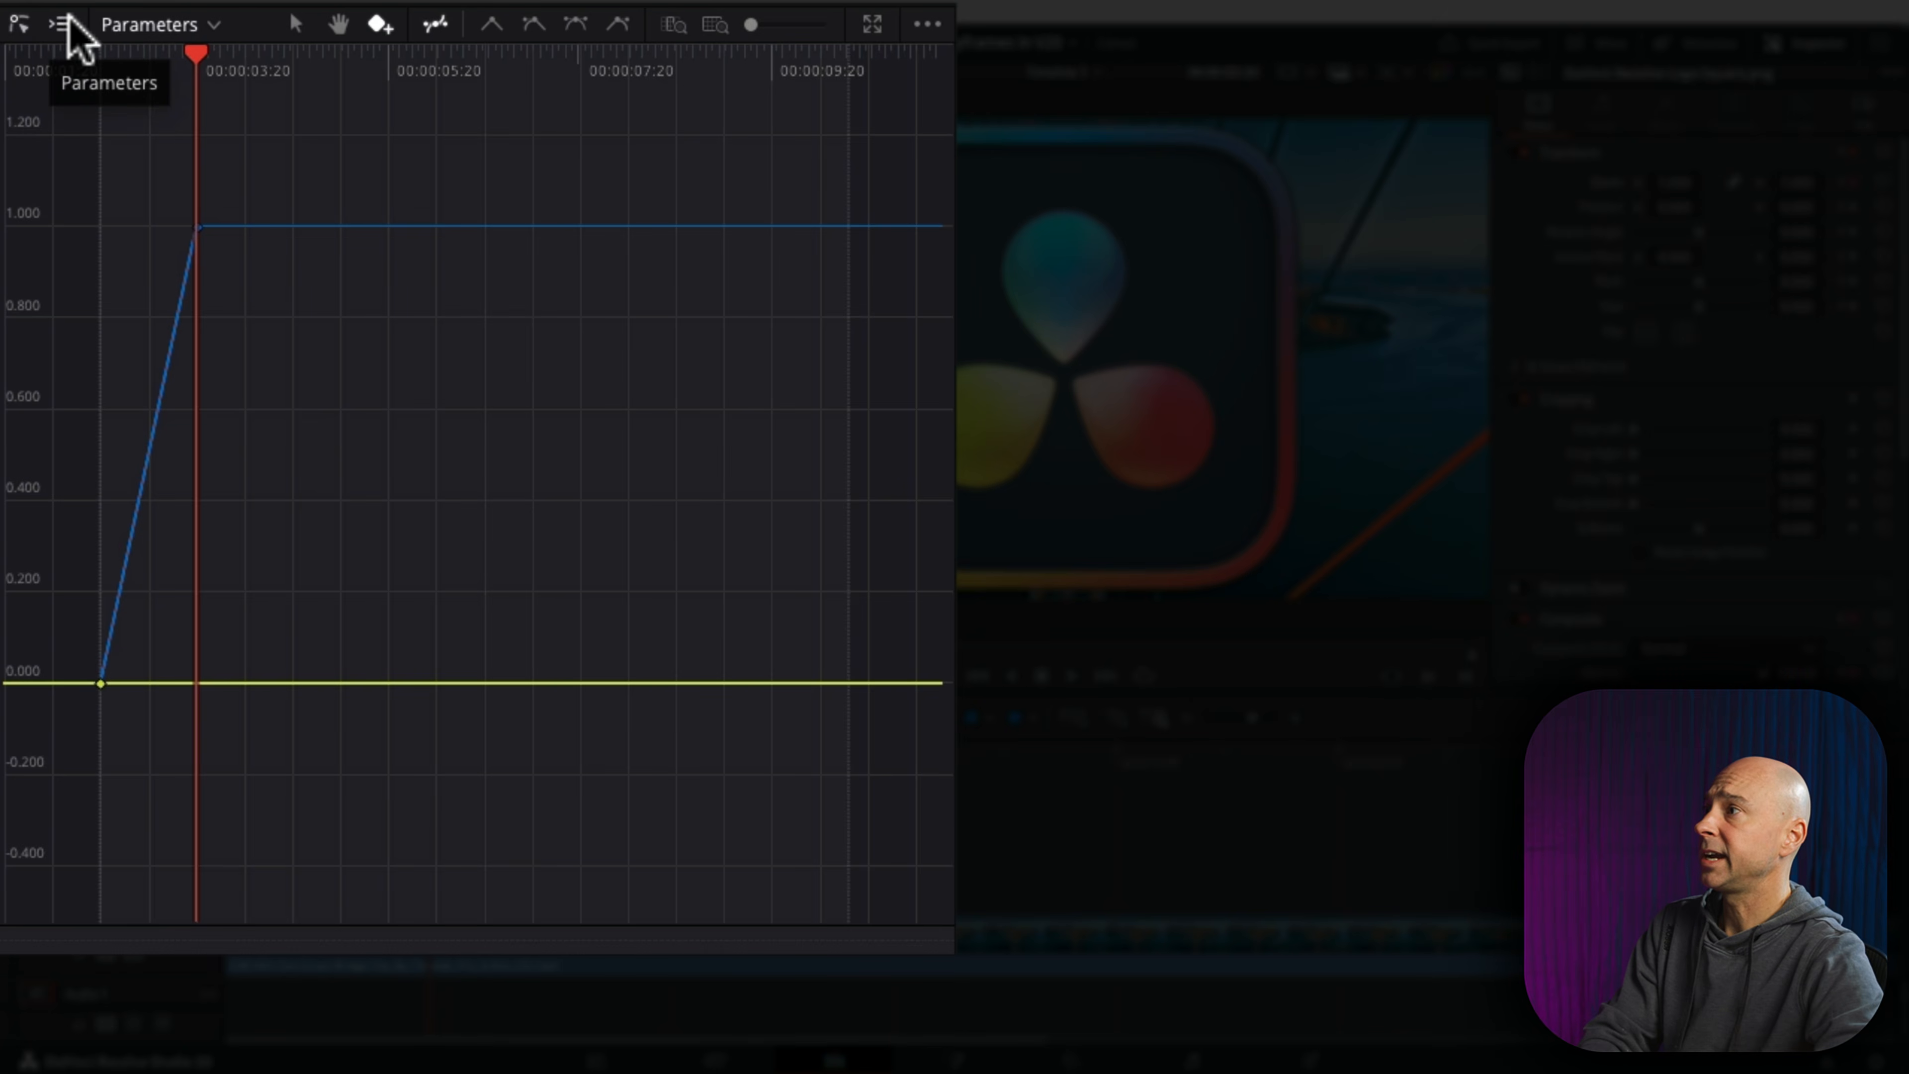
Step: Add the Composite Opacity parameter to the curves displayed for the clip's video parameters
left_click(161, 25)
mouse_move(180, 60)
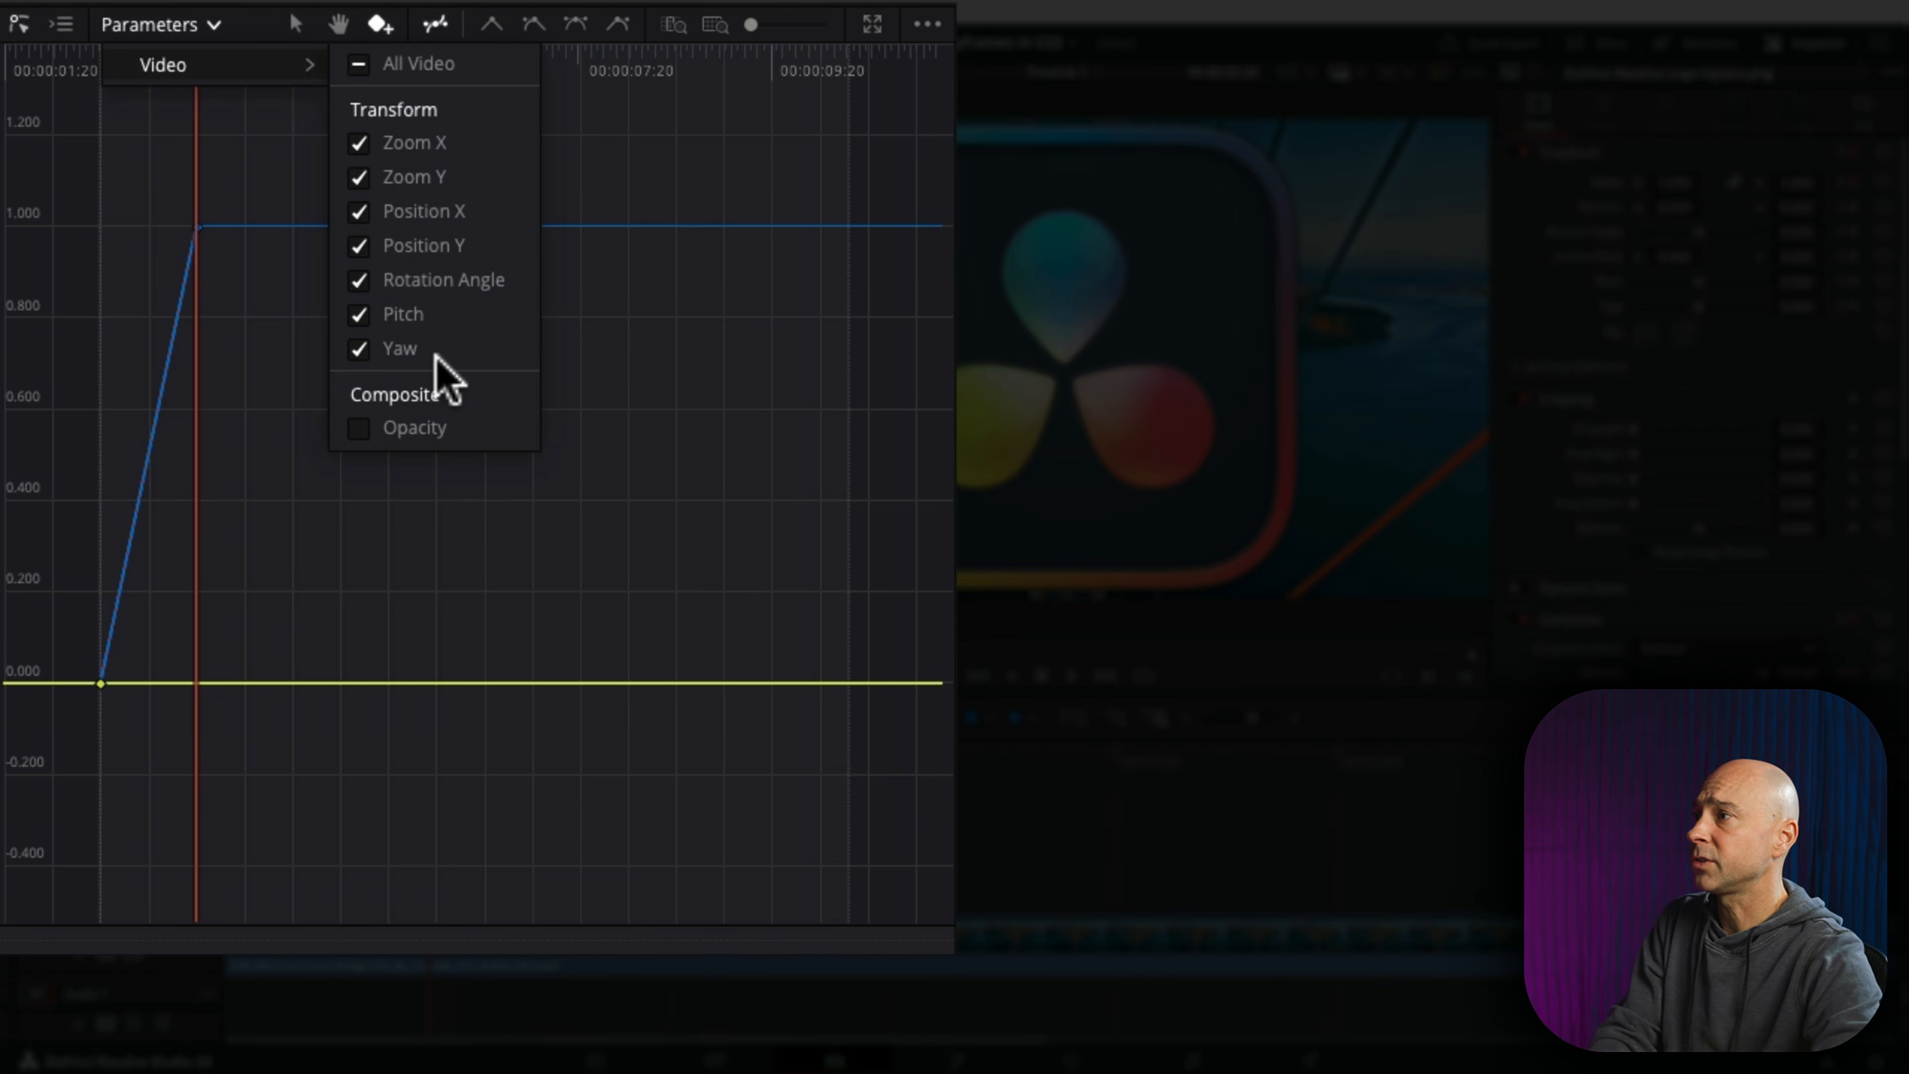
left_click(626, 161)
mouse_move(273, 69)
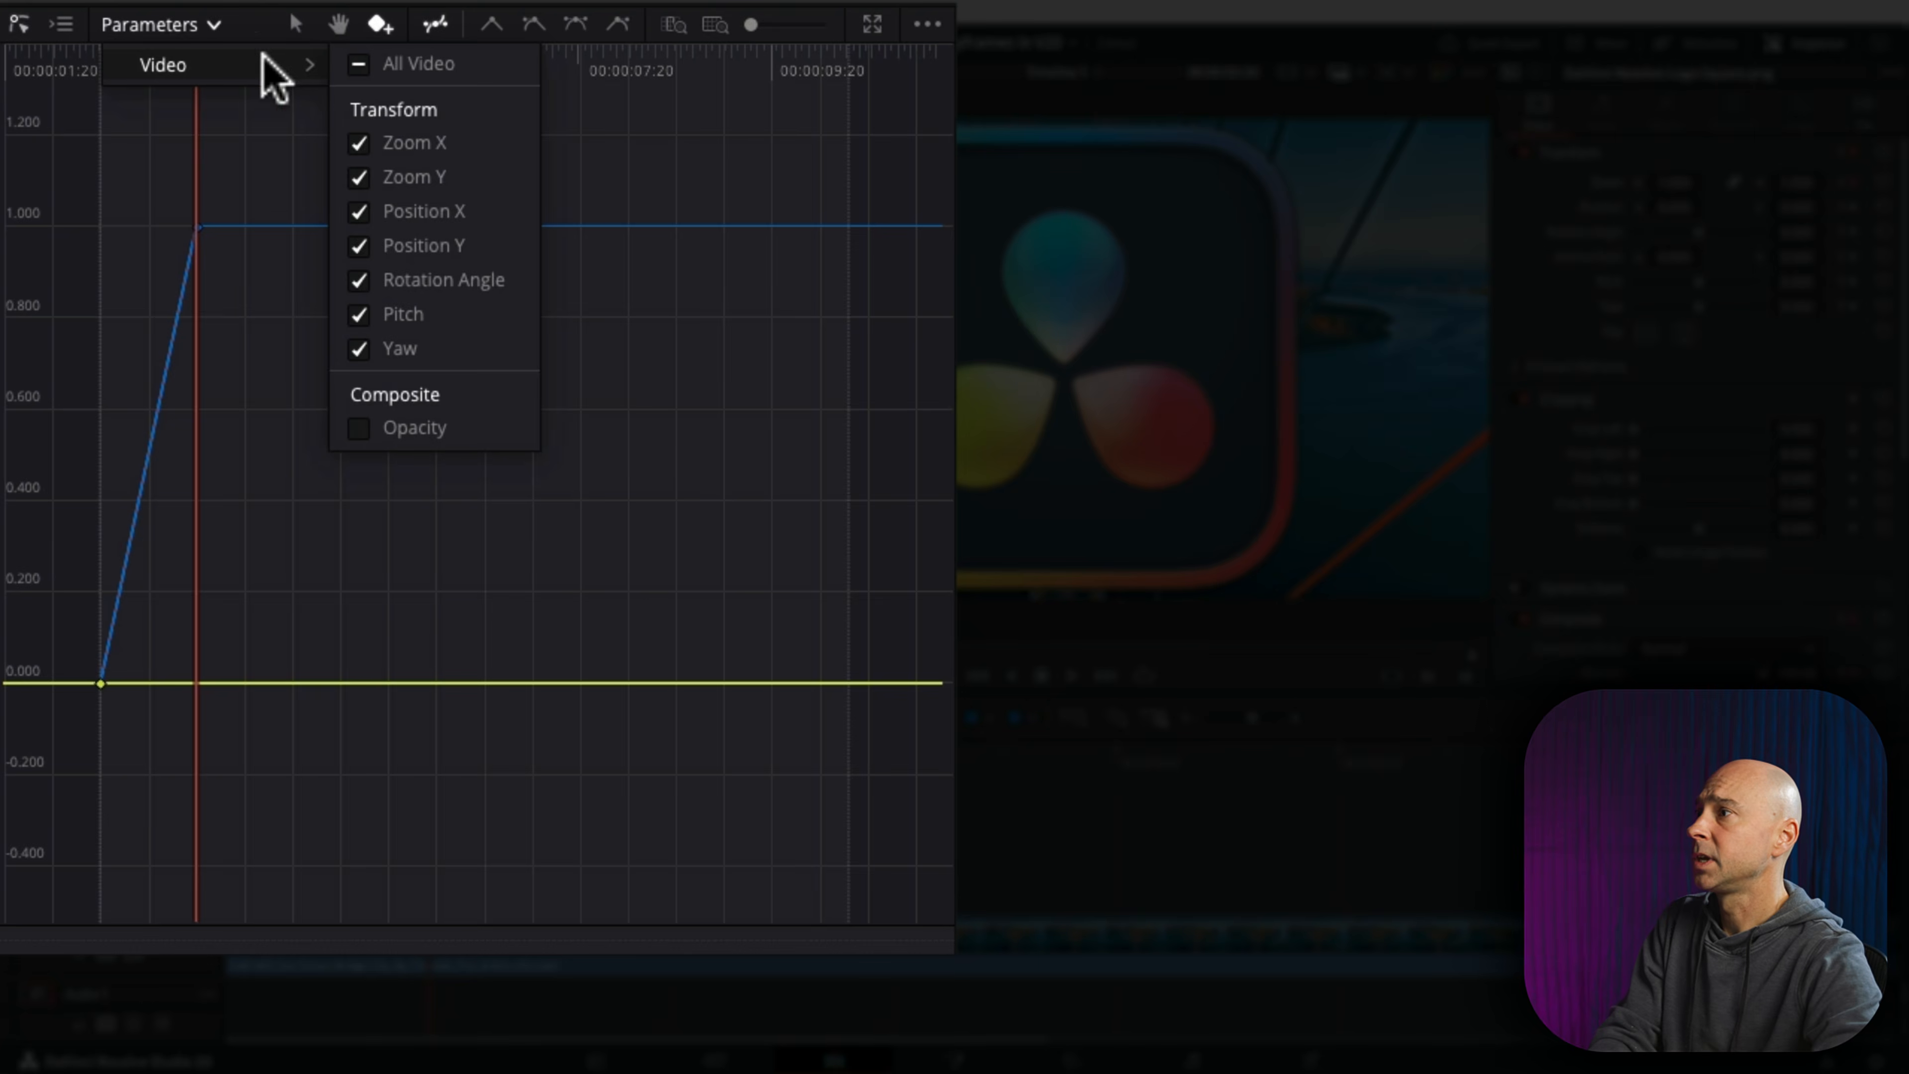
left_click(359, 435)
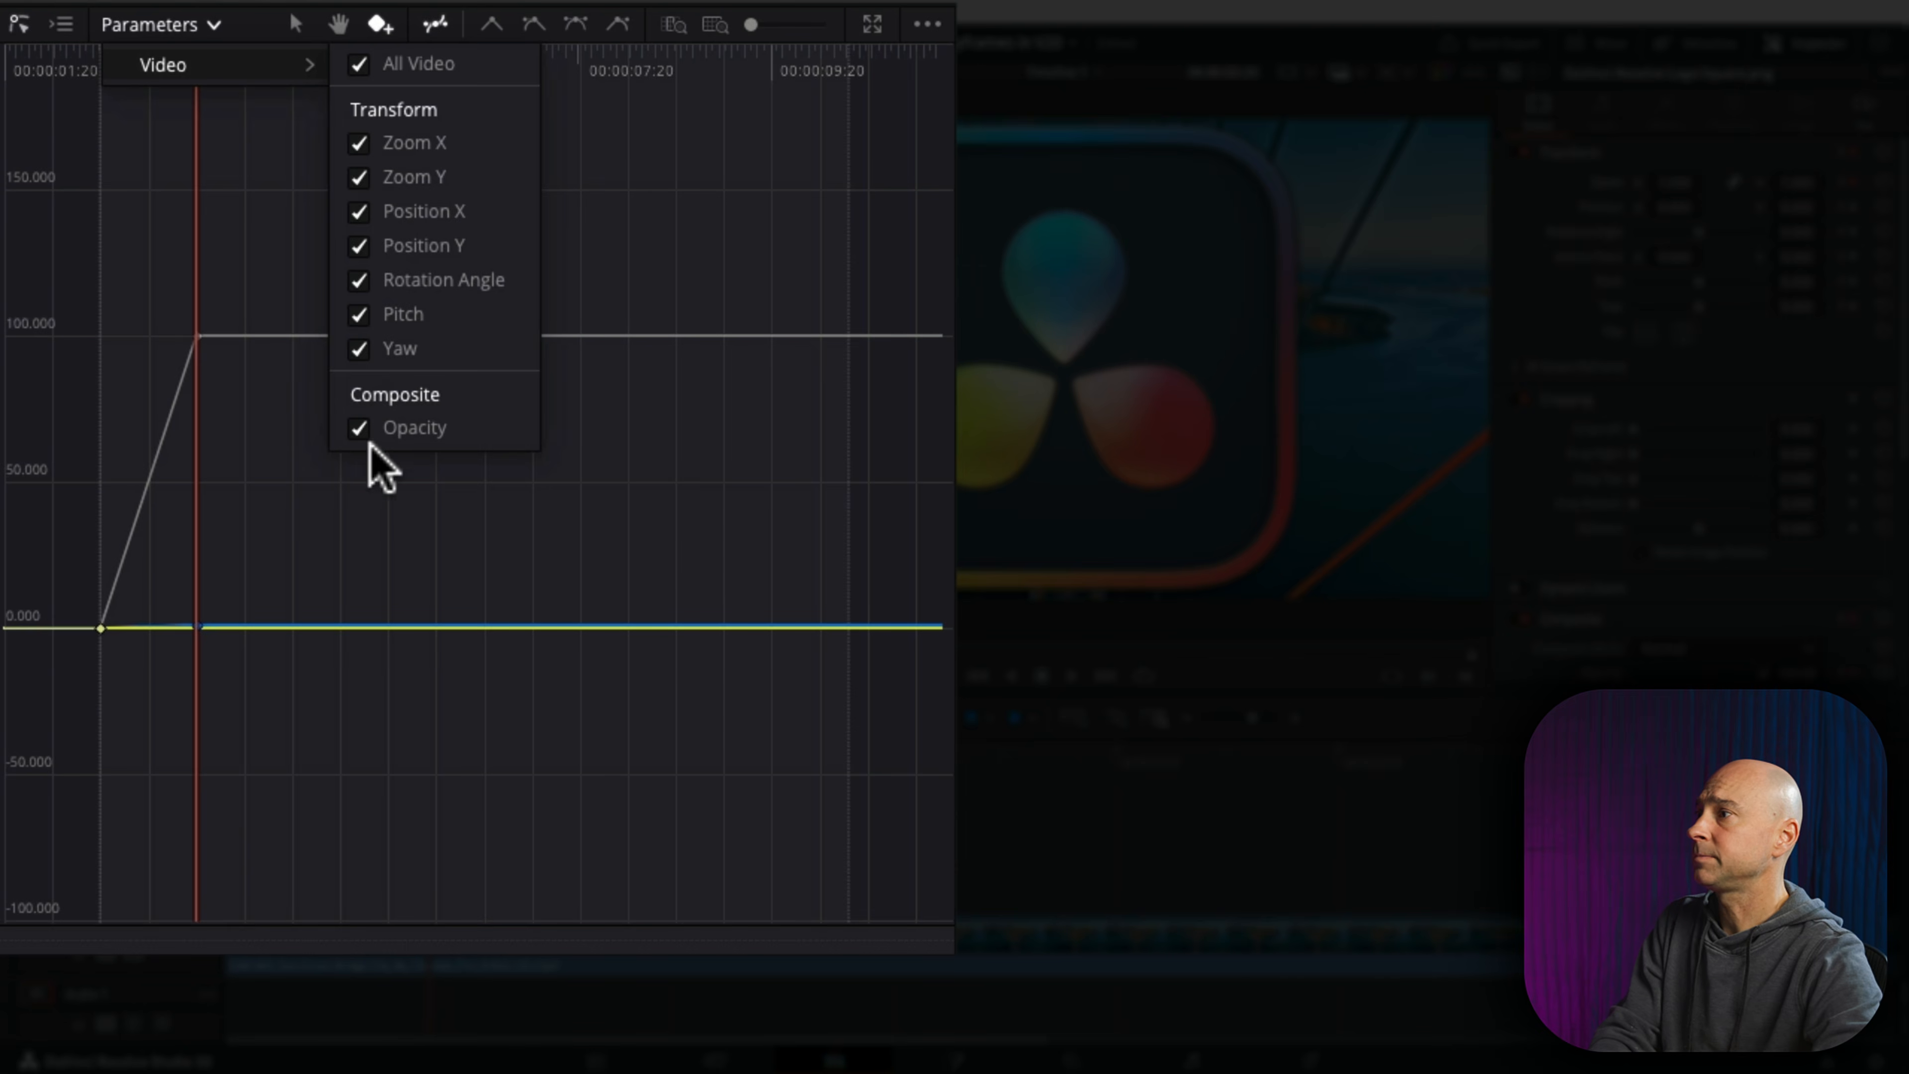
left_click(620, 482)
Step: Try panning around the curve view with the Hand tool
left_click(295, 23)
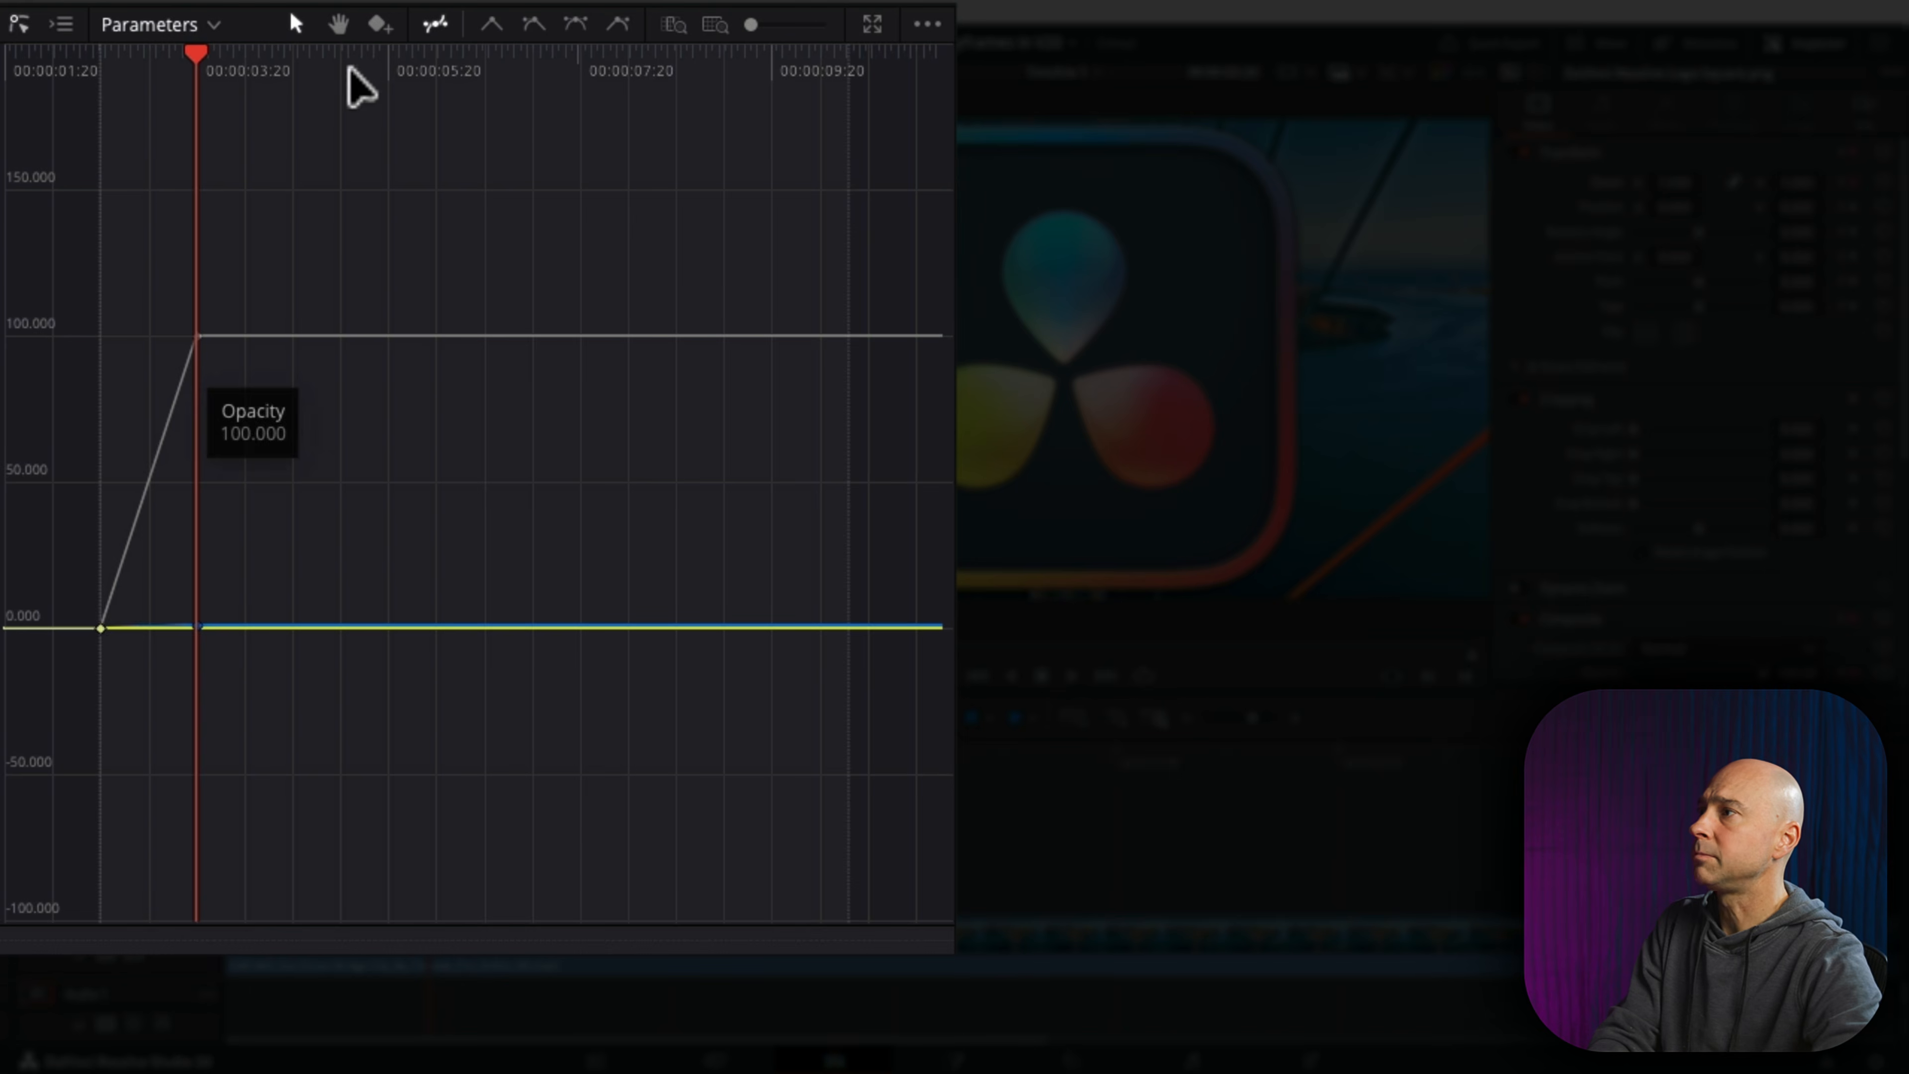
left_click(338, 26)
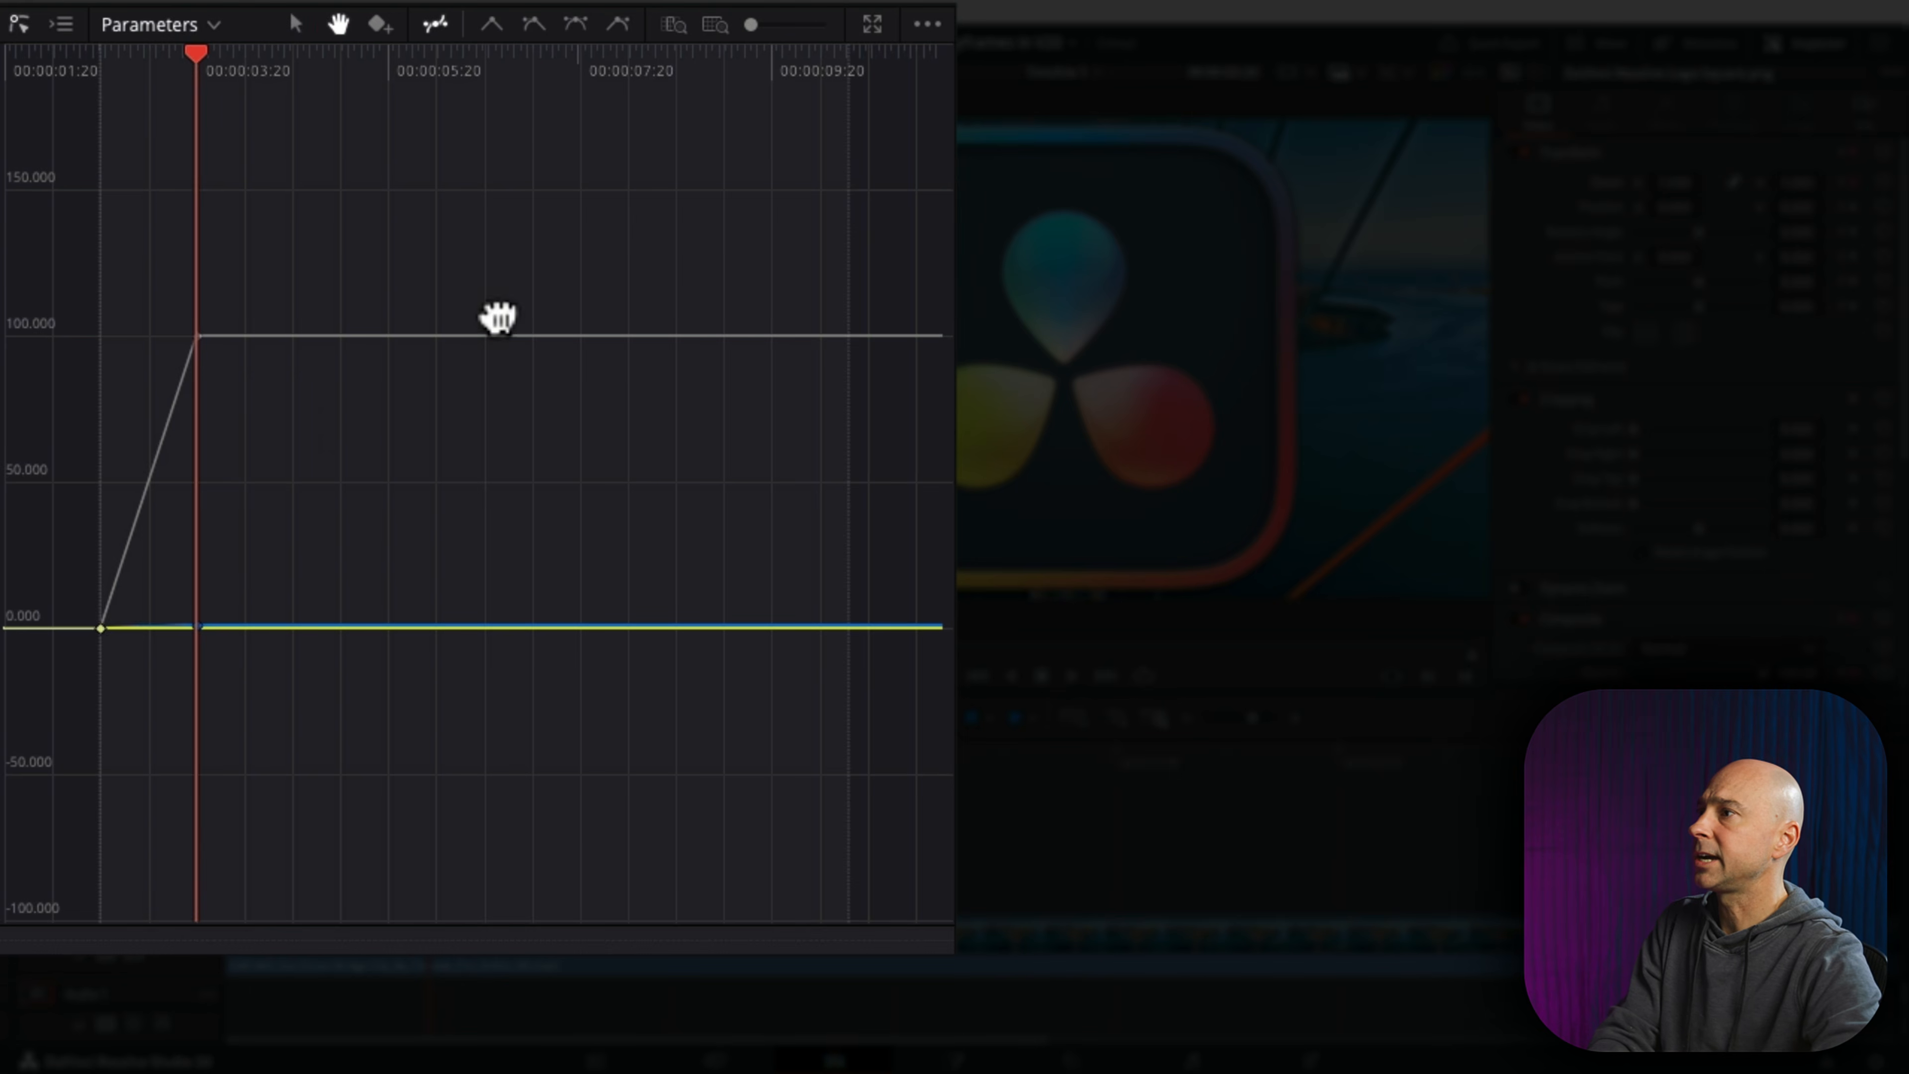
left_click_drag(704, 480, 720, 346)
left_click_drag(313, 305, 455, 383)
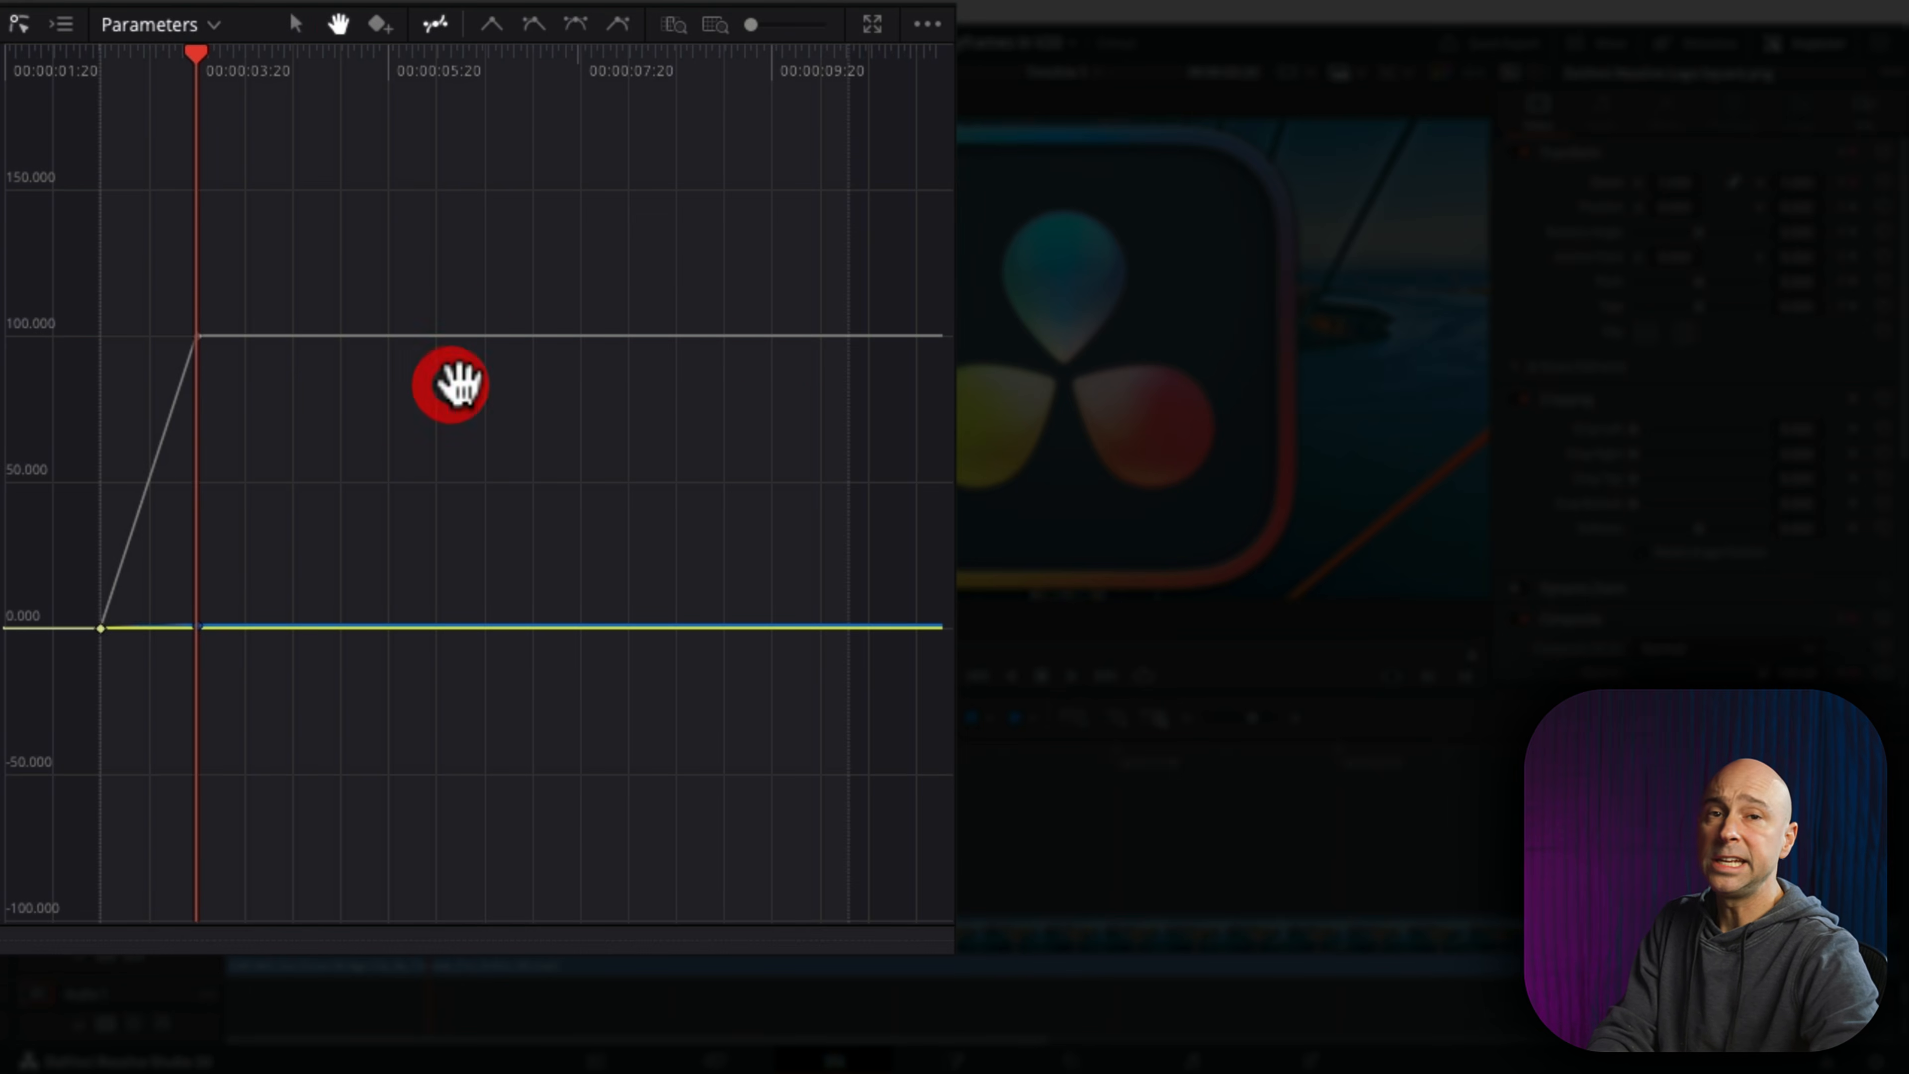
Step: Try adding two keyframes on the flat part of the Opacity curve with the Add Keyframes tool, and undo both
left_click(381, 27)
left_click(402, 337)
left_click(471, 339)
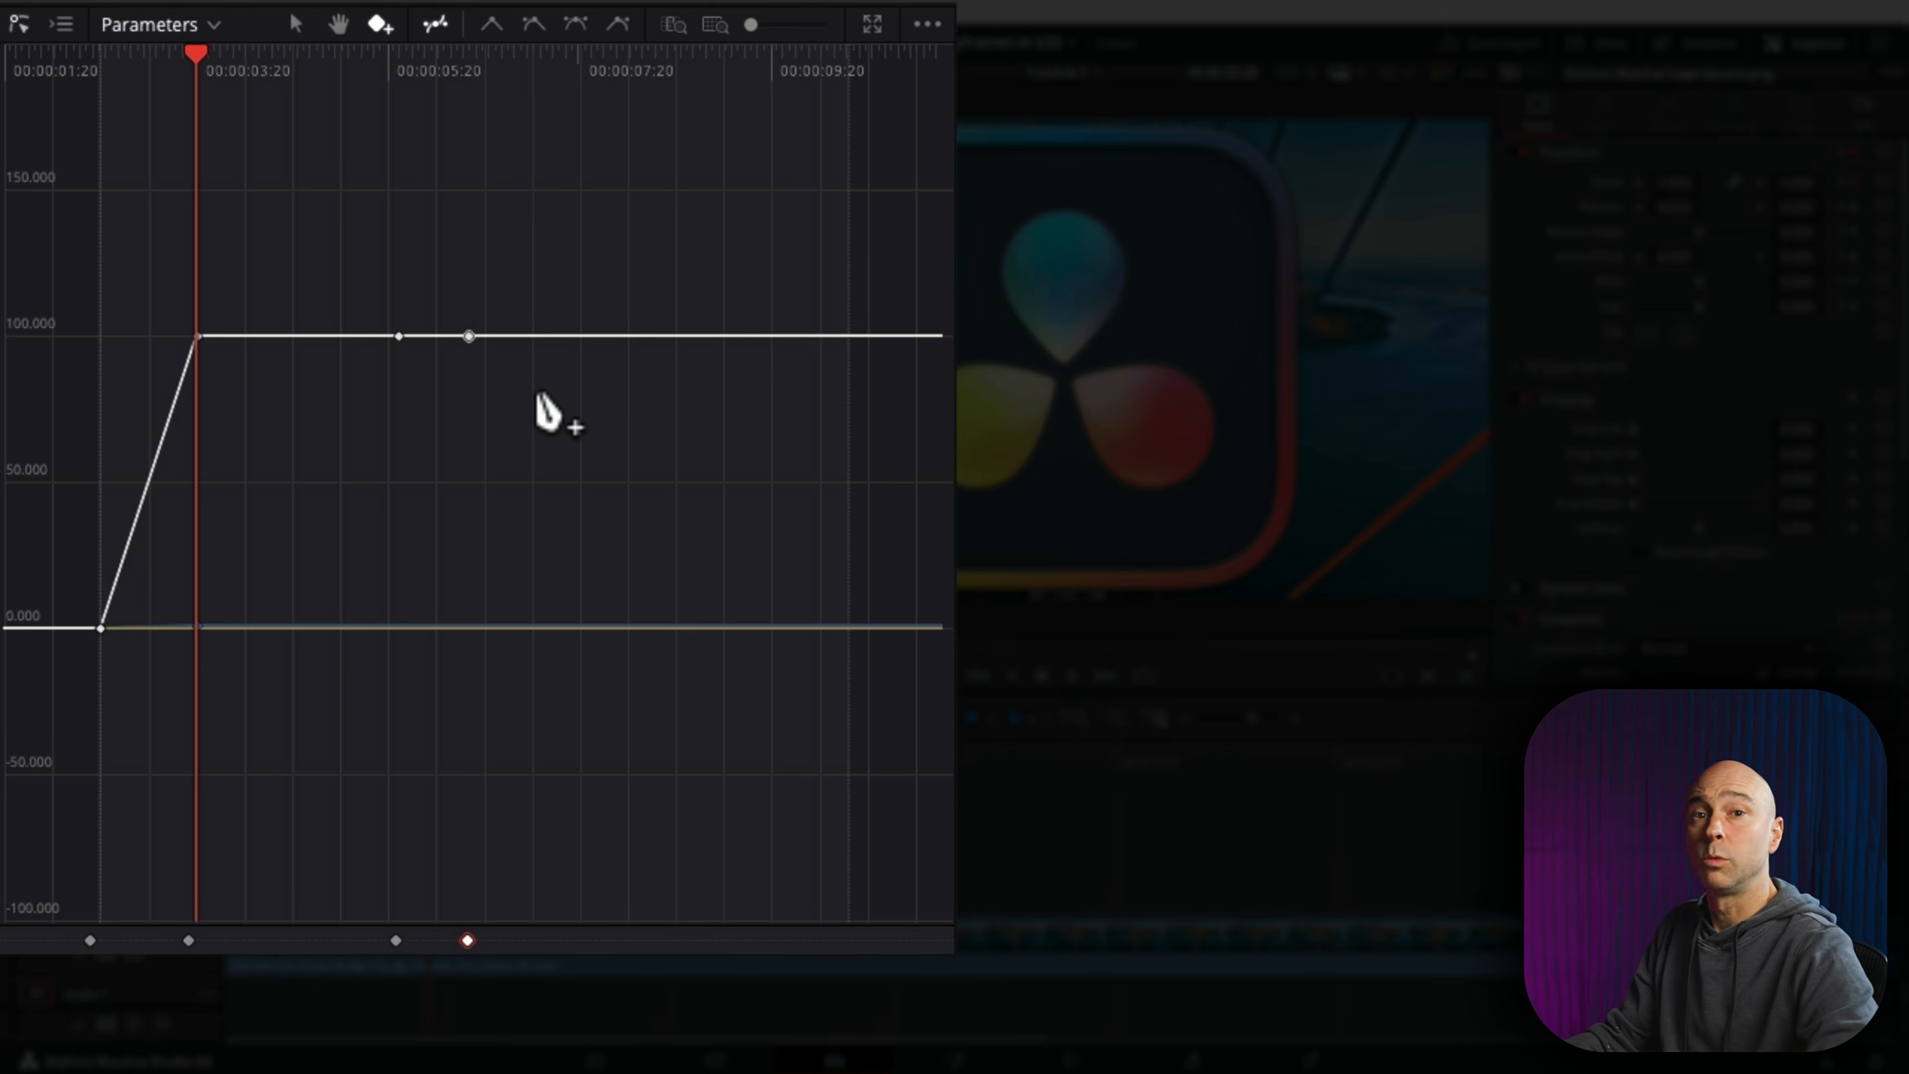
key("ctrl+z")
key("ctrl+z")
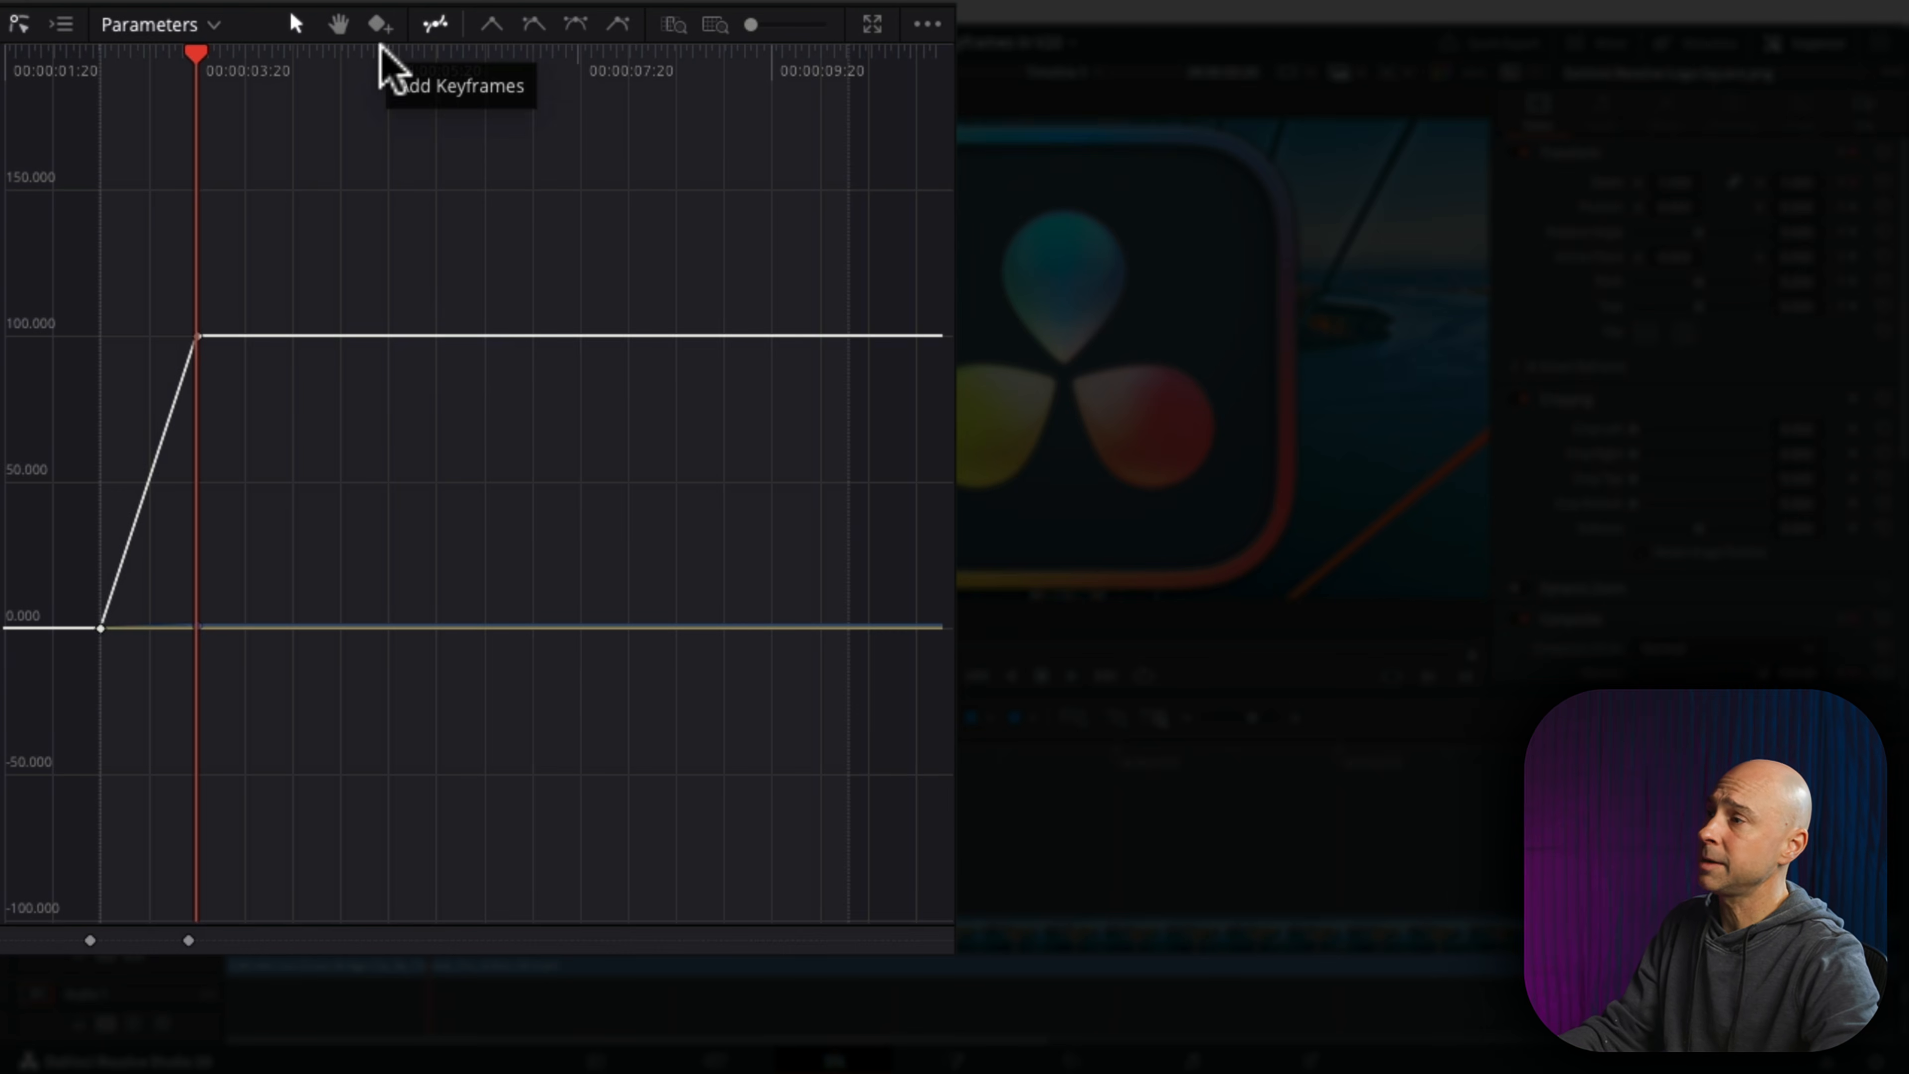
Step: Try adding an Opacity keyframe with the selection tool on the flat part of the curve, lowering it slightly, and delete it
left_click(407, 339)
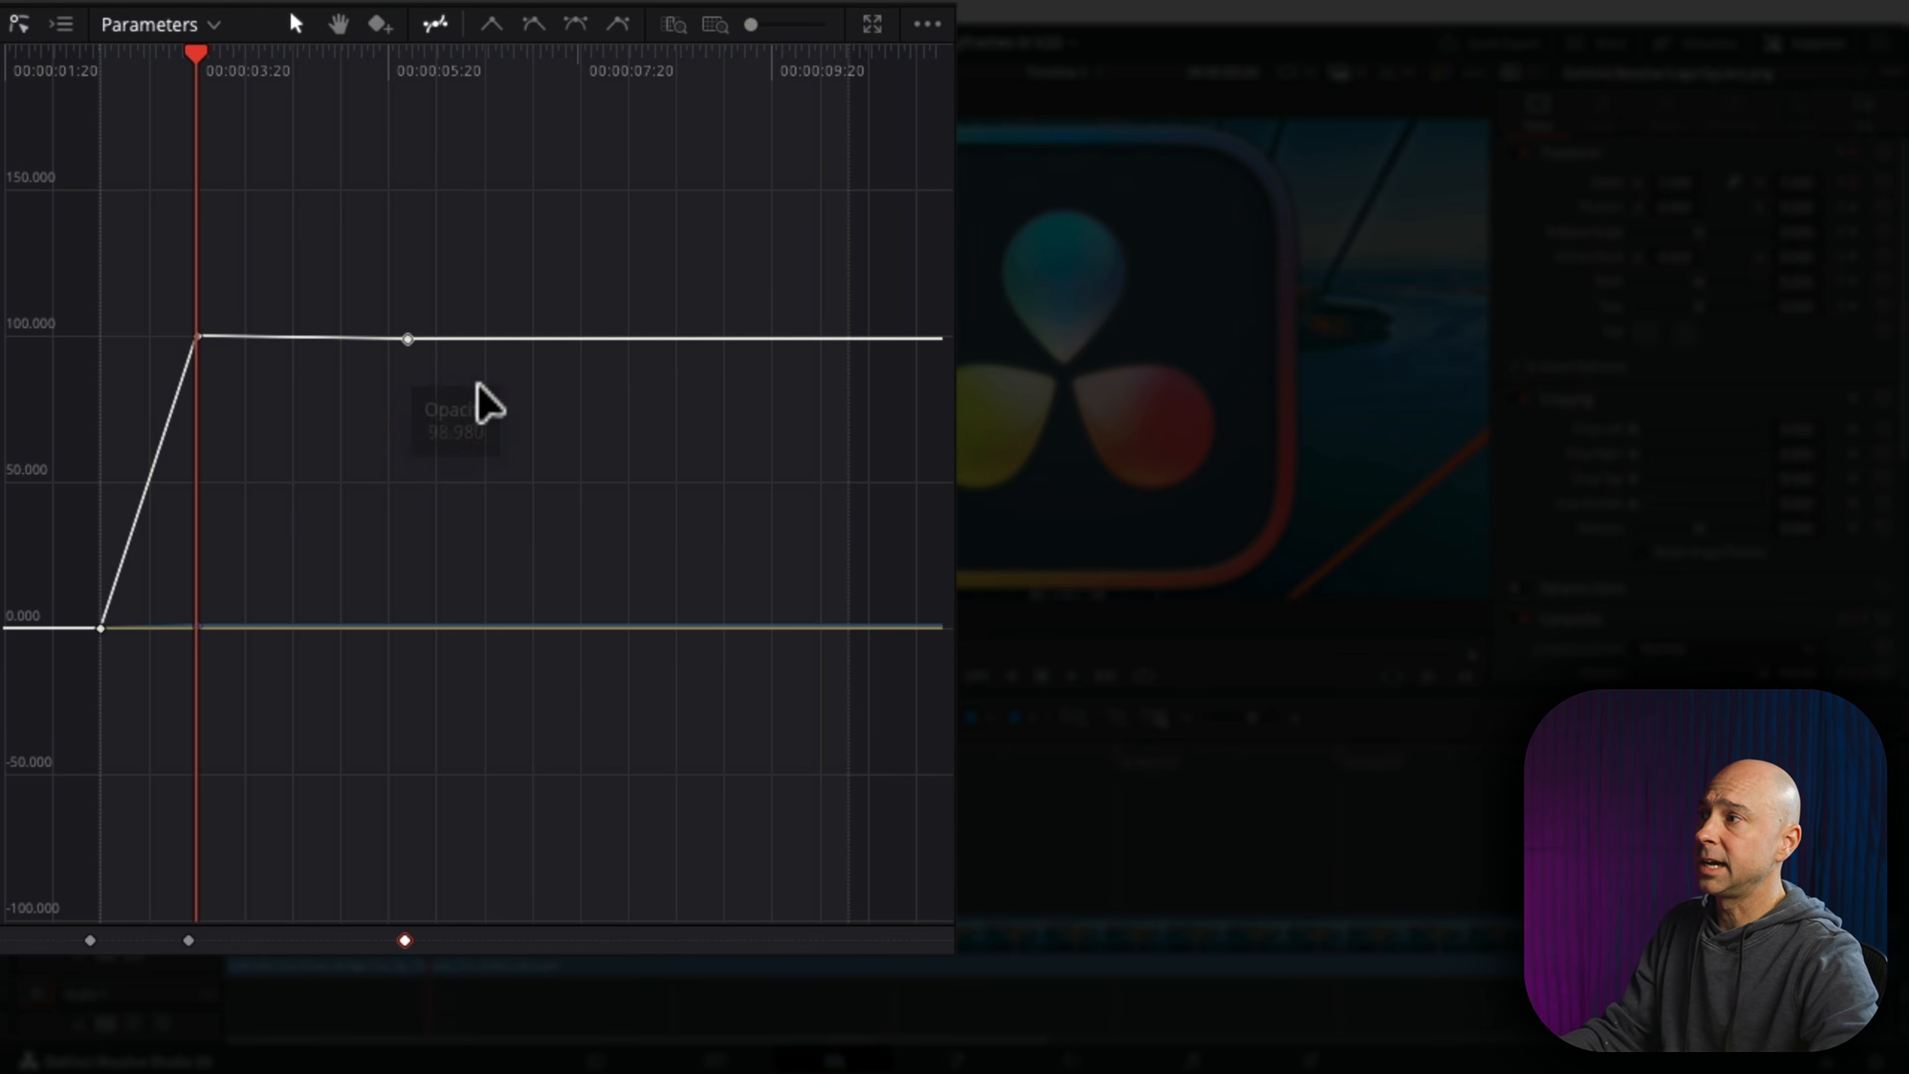
left_click_drag(406, 339, 413, 373)
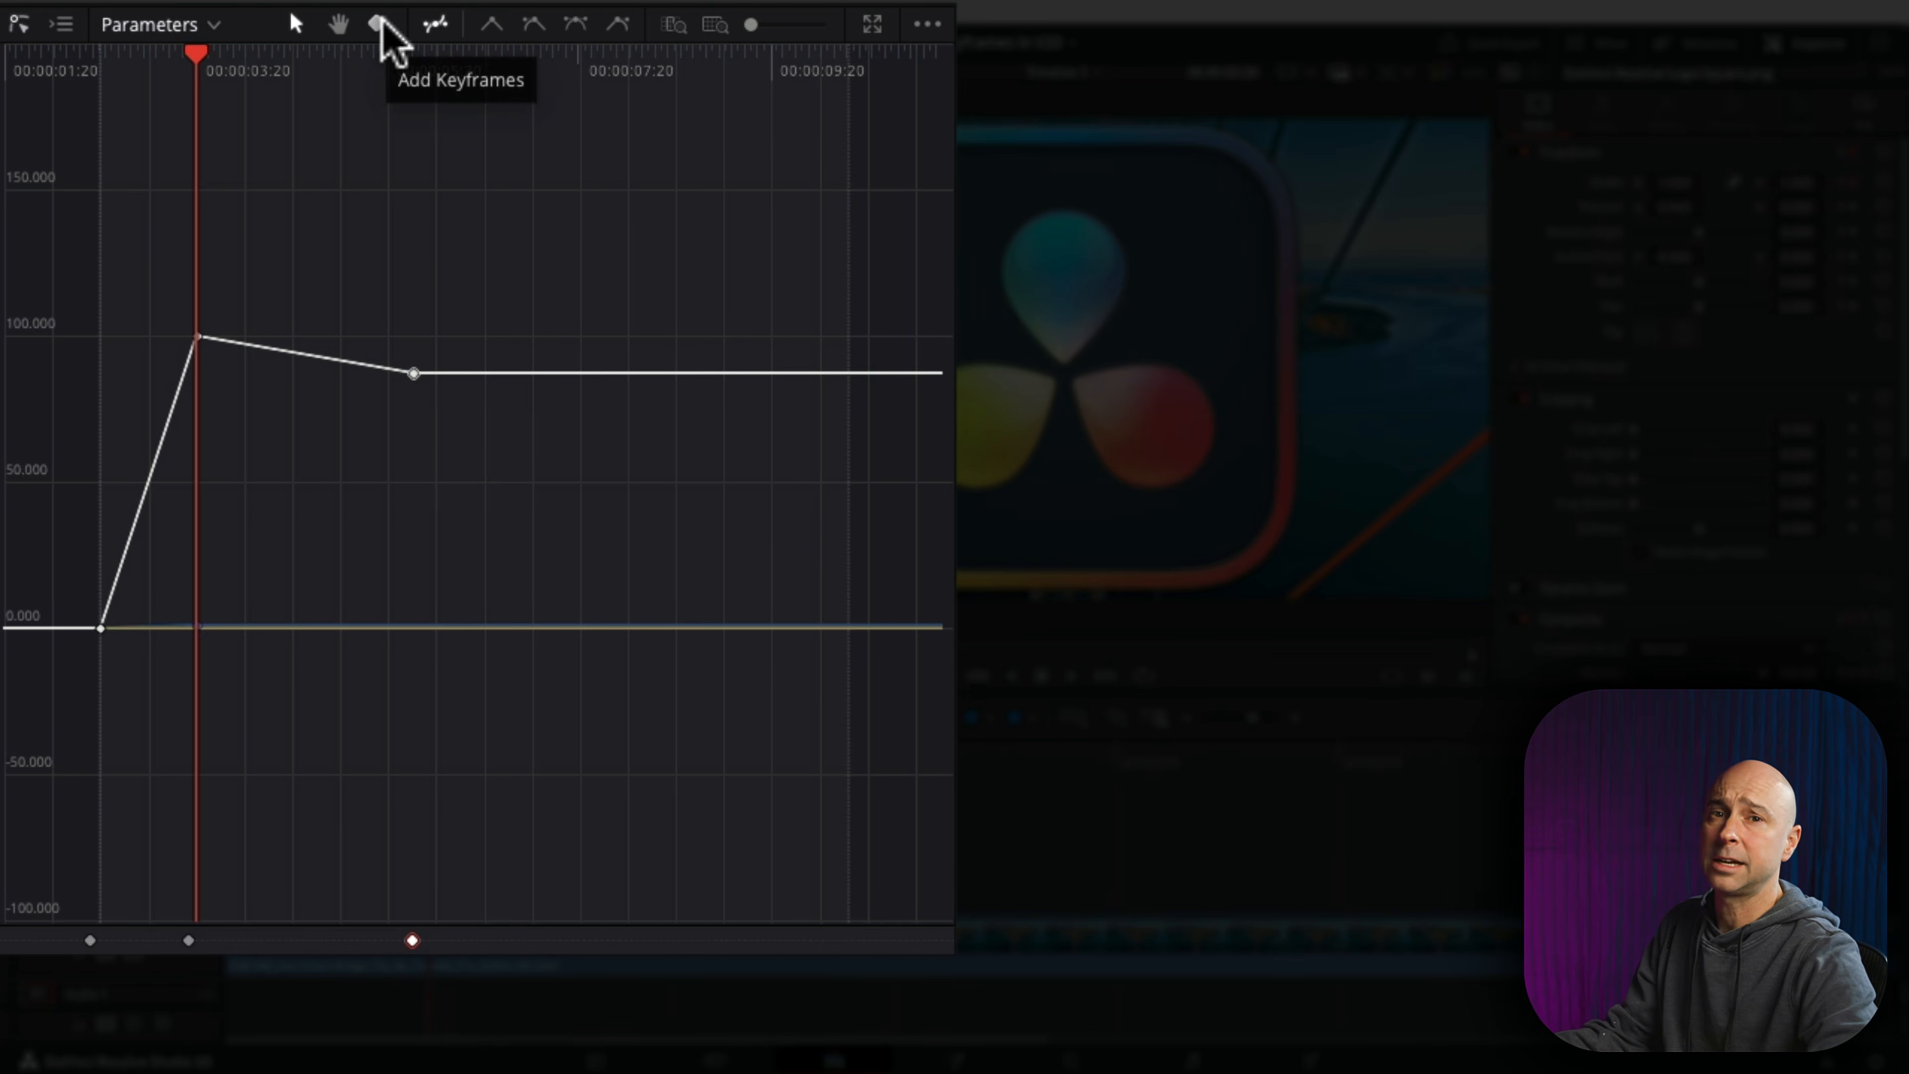
key("Delete")
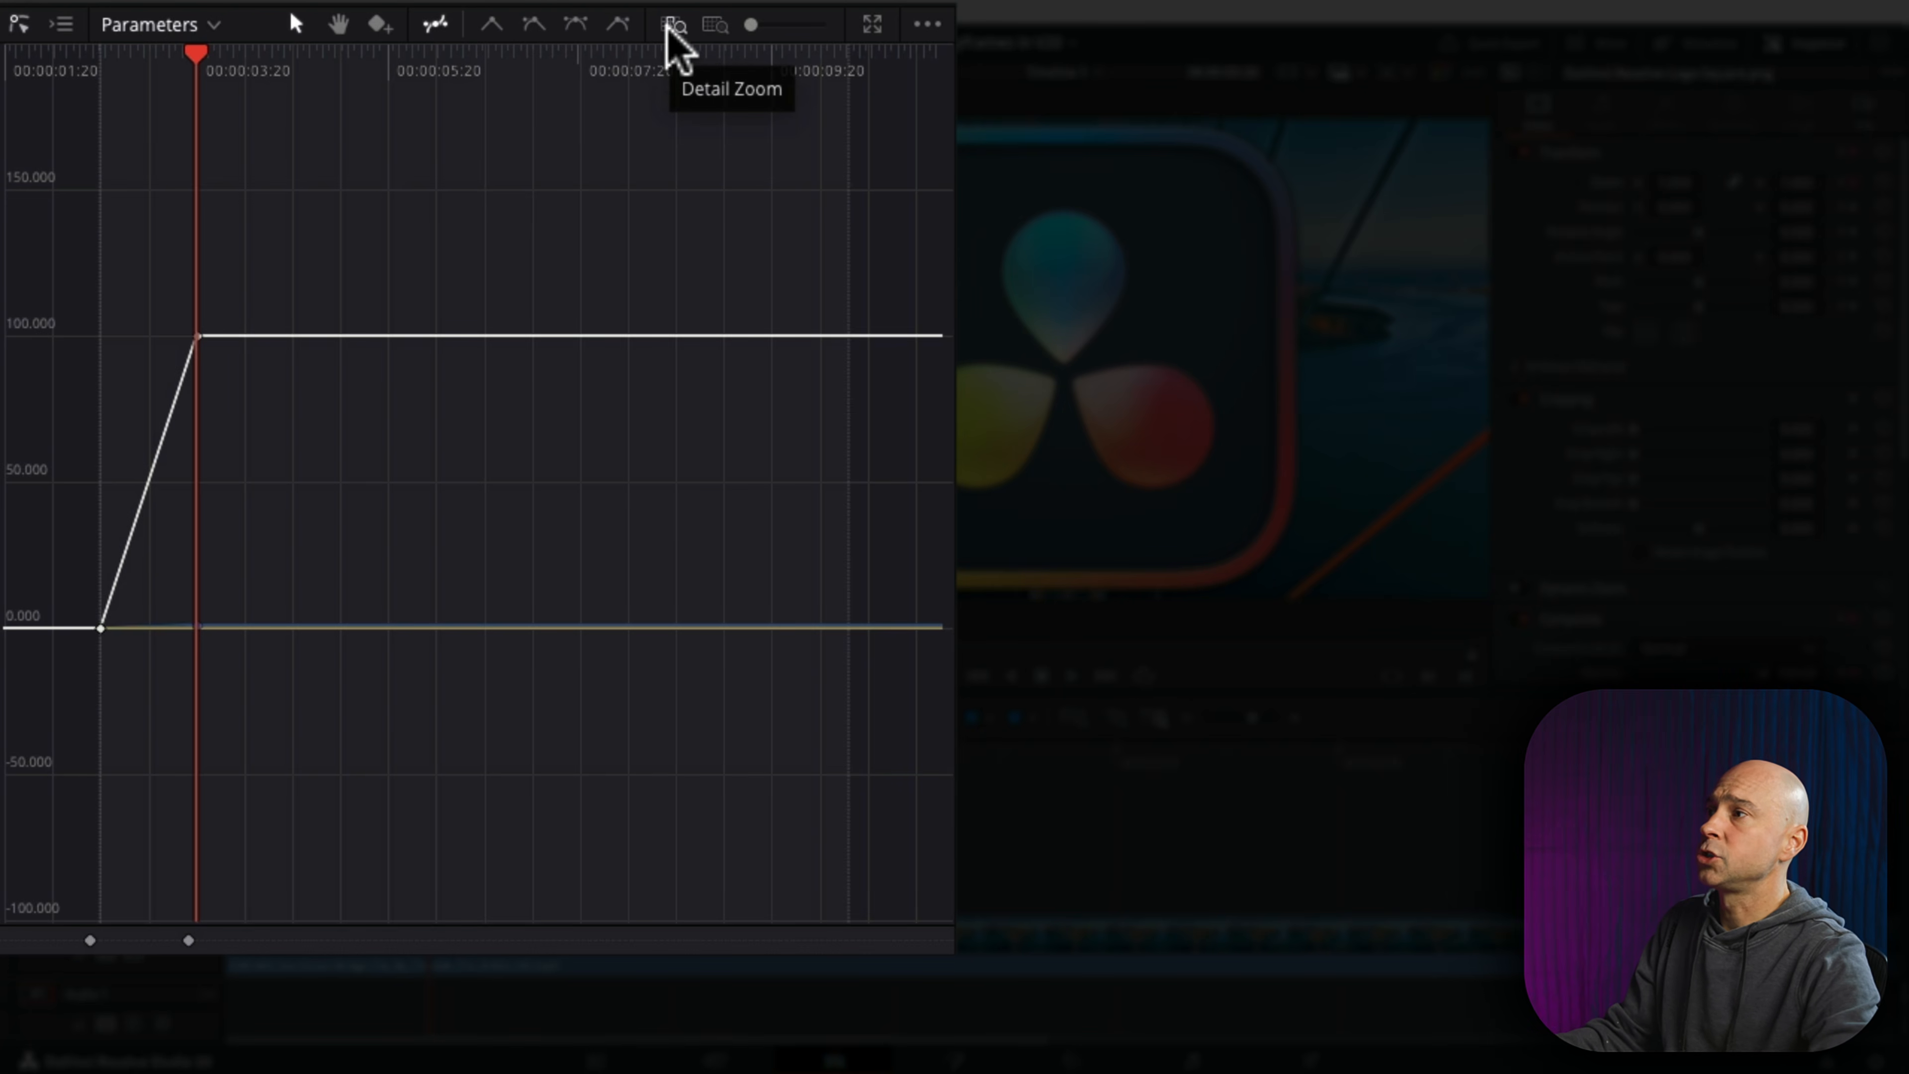
Step: Zoom in on the curve view and review its time ruler, snapping, tooltip and handle options, leaving the settings as they are
mouse_move(750, 23)
left_mouse_down()
mouse_move(818, 22)
mouse_move(794, 22)
left_mouse_up()
left_click(927, 23)
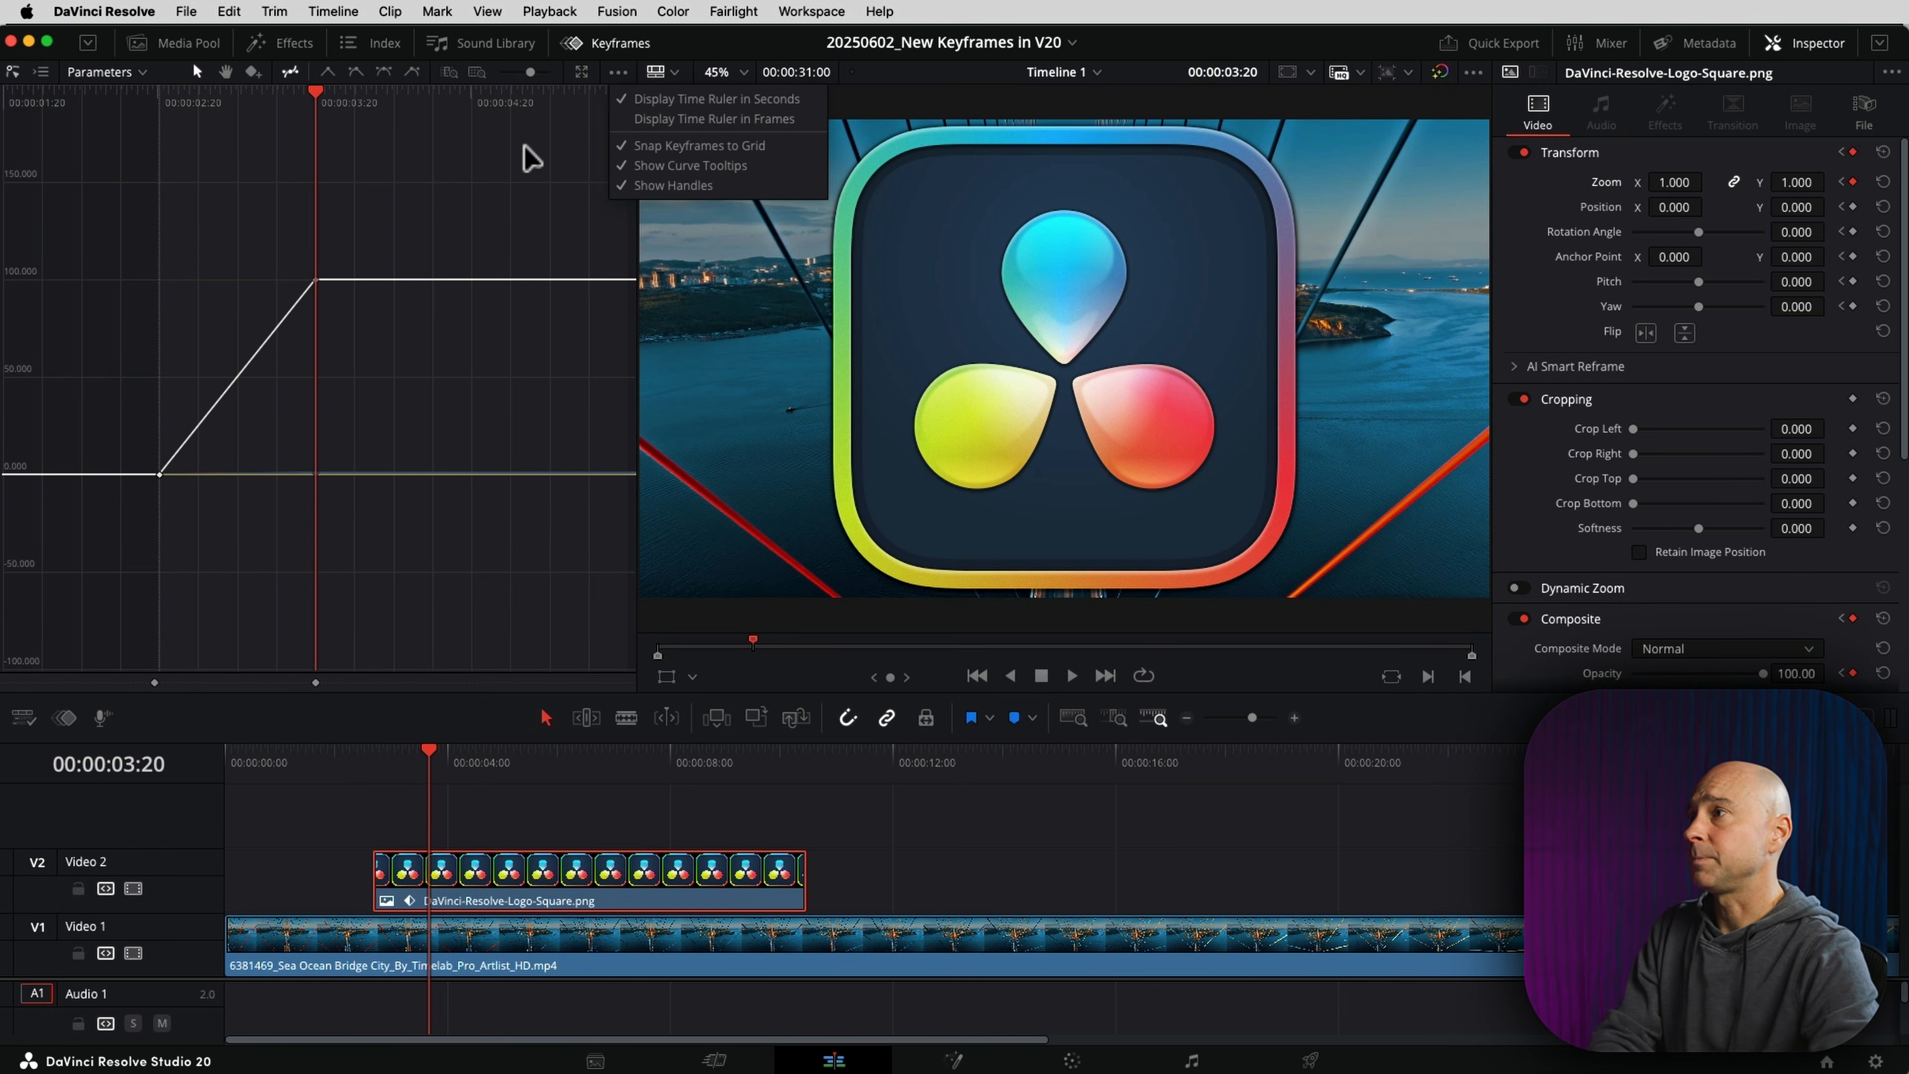
left_click(517, 164)
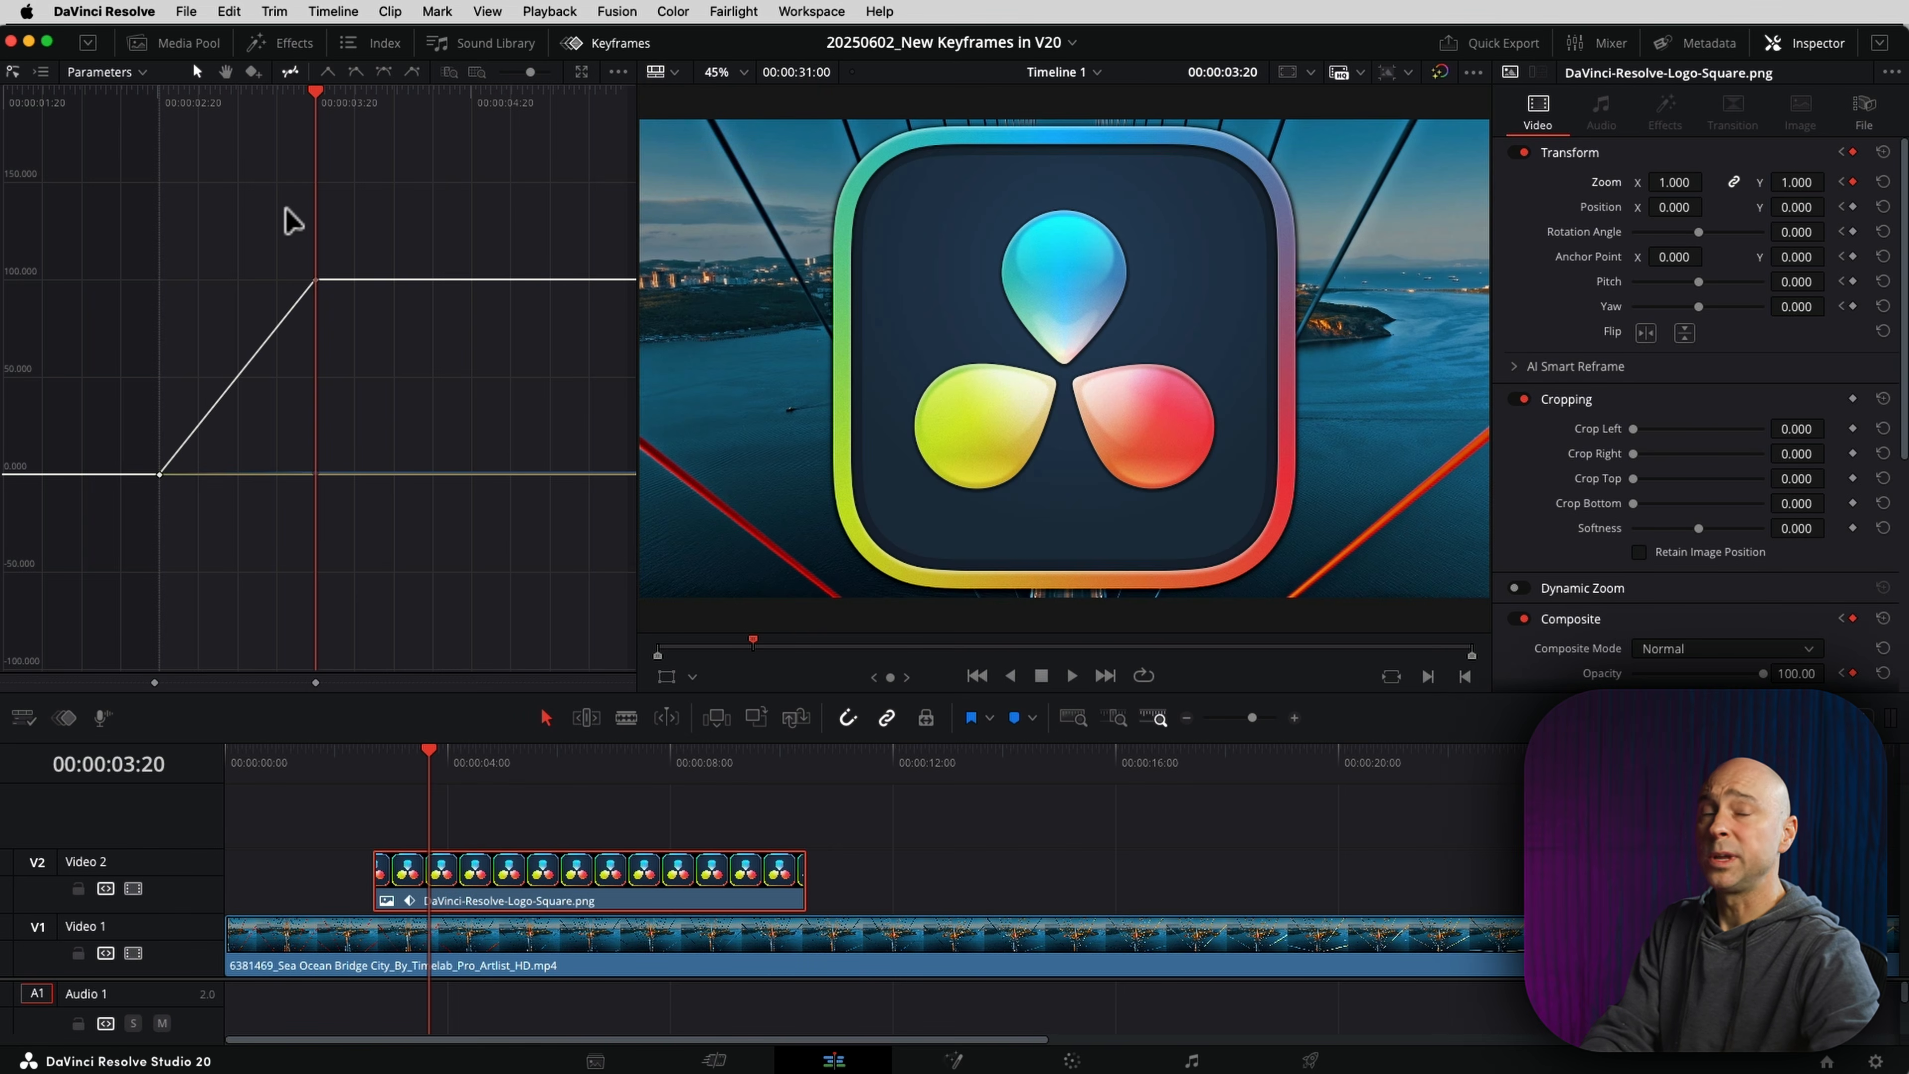
Step: Open the keyframes in the floating Keyframe Editor window, then widen it and move it higher on the screen
left_click(581, 73)
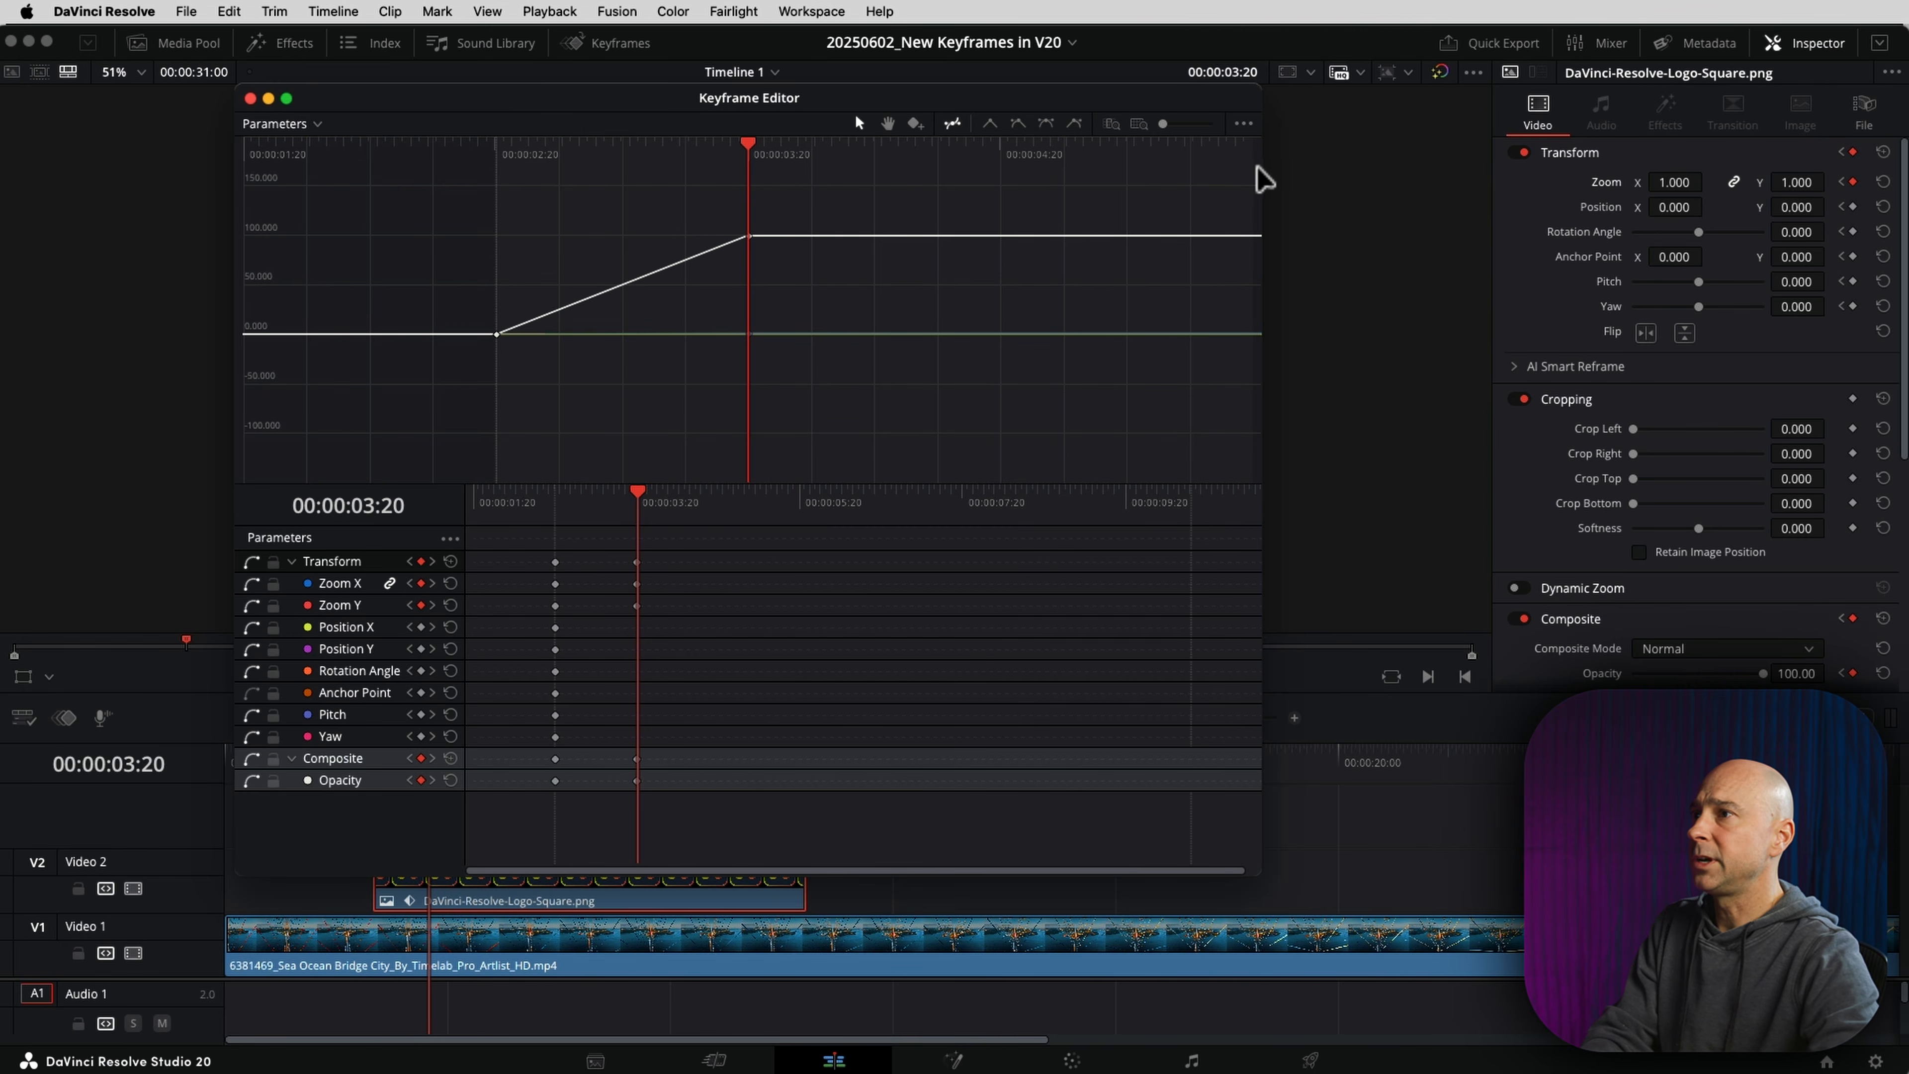
left_click_drag(1266, 161, 1492, 149)
left_click_drag(1353, 98, 1353, 33)
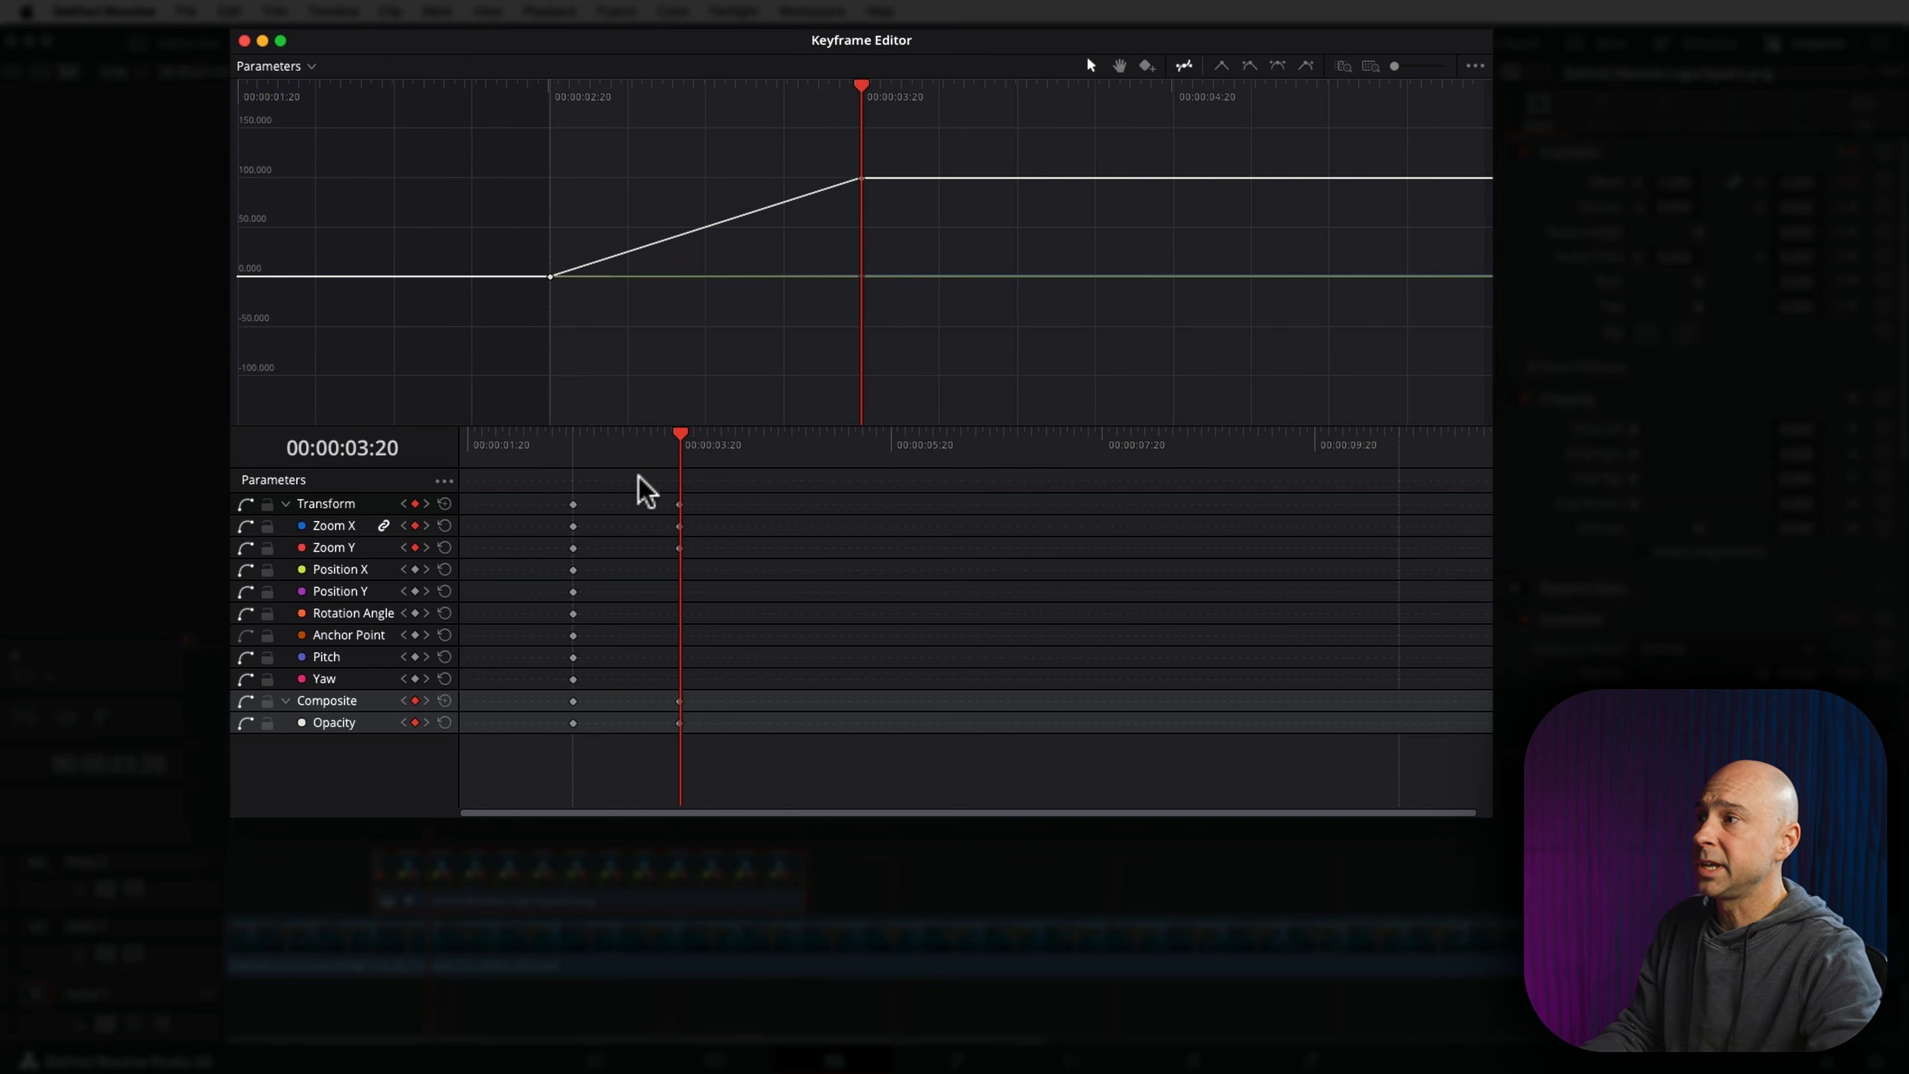
Step: Move the playhead to 00:00:03:24 and apply Ease In and Out to all keyframes in the curve view
mouse_move(679, 437)
left_mouse_down()
mouse_move(556, 439)
mouse_move(693, 438)
left_mouse_up()
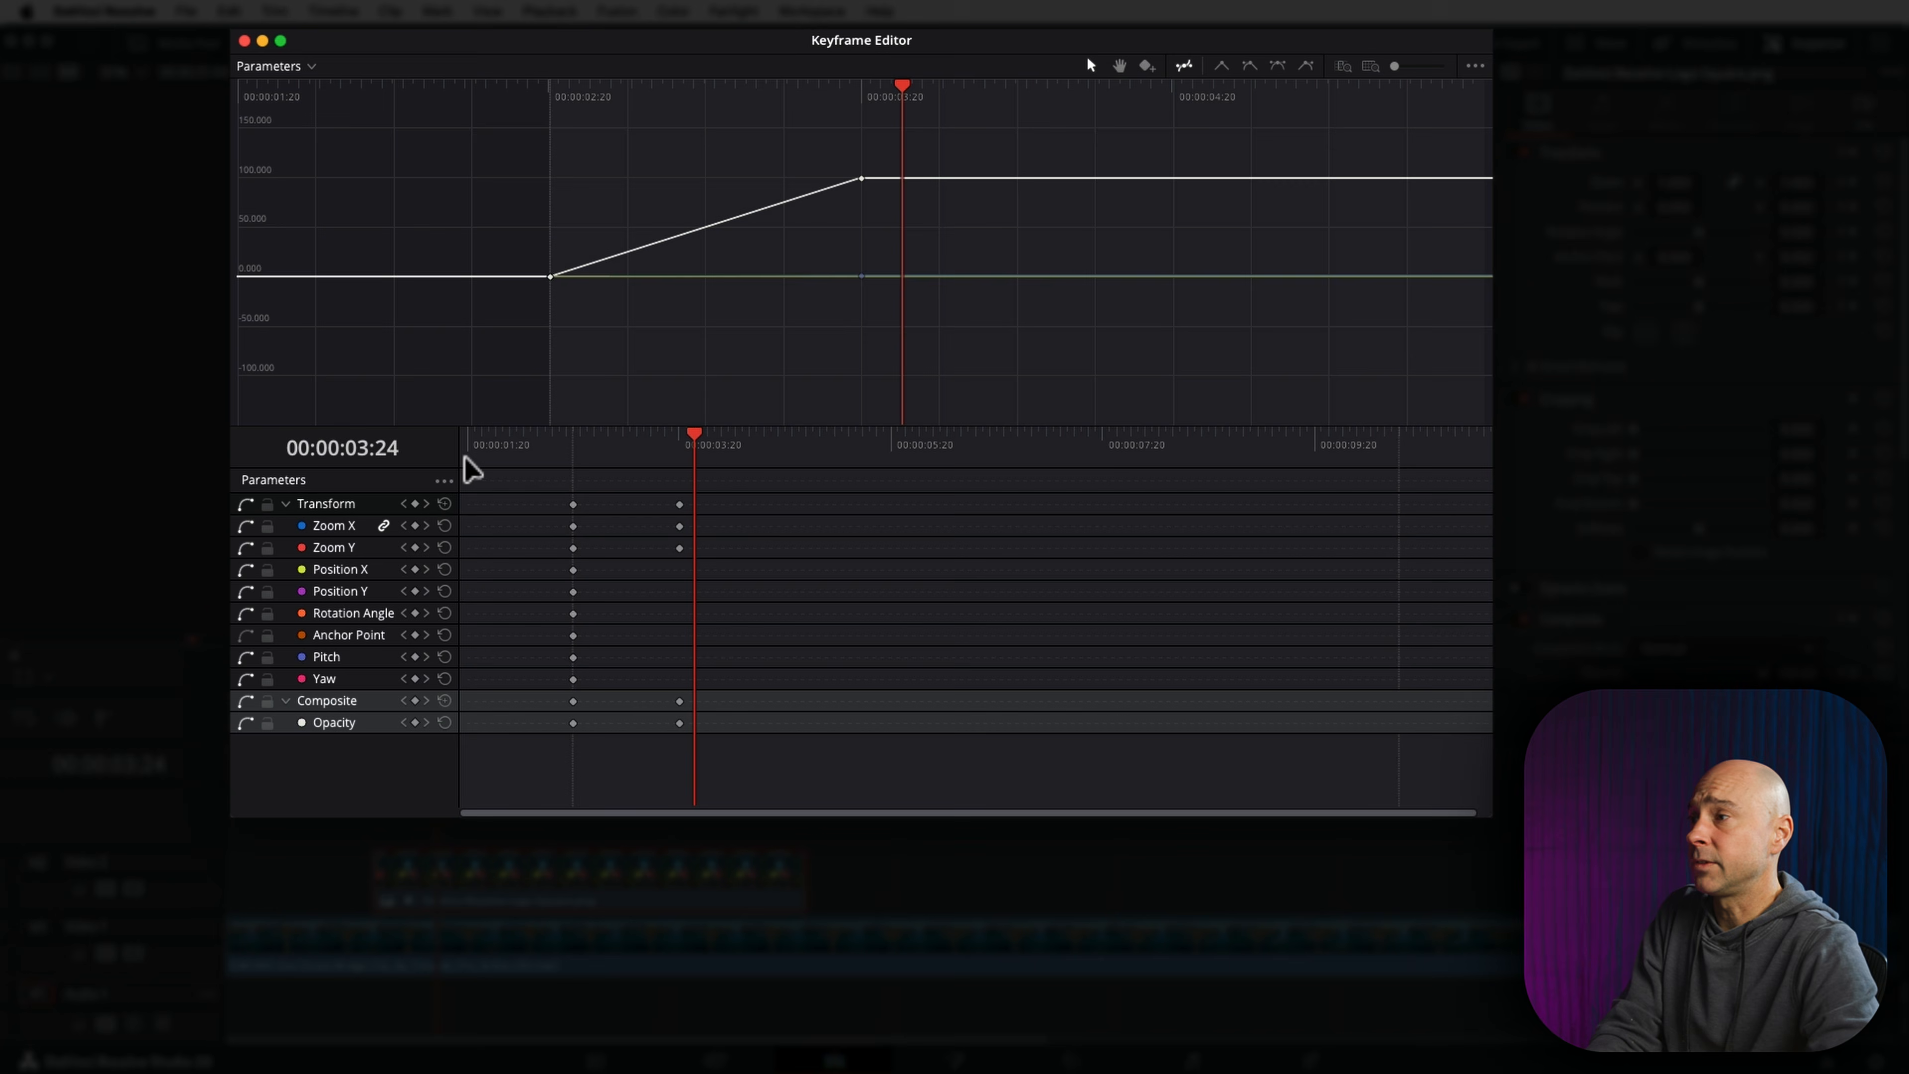
left_click_drag(418, 354, 1049, 112)
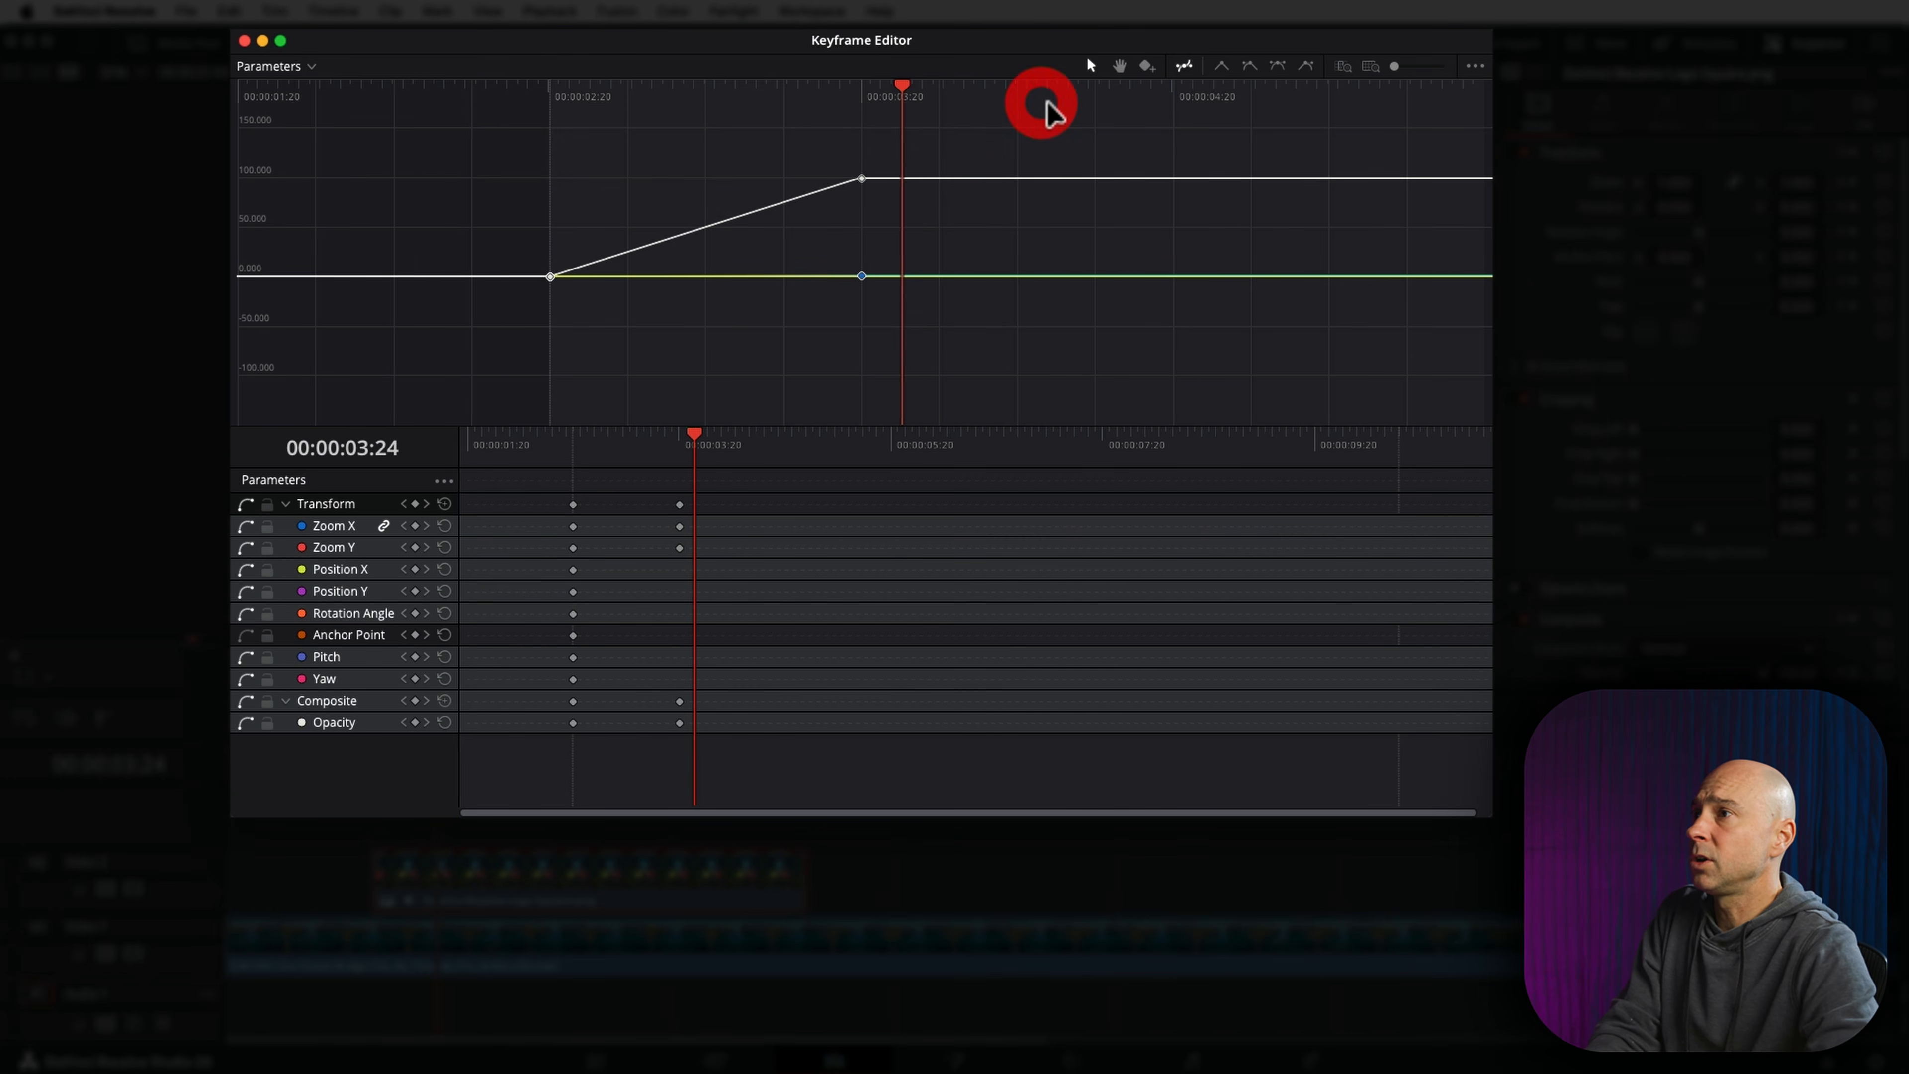
left_click(1090, 67)
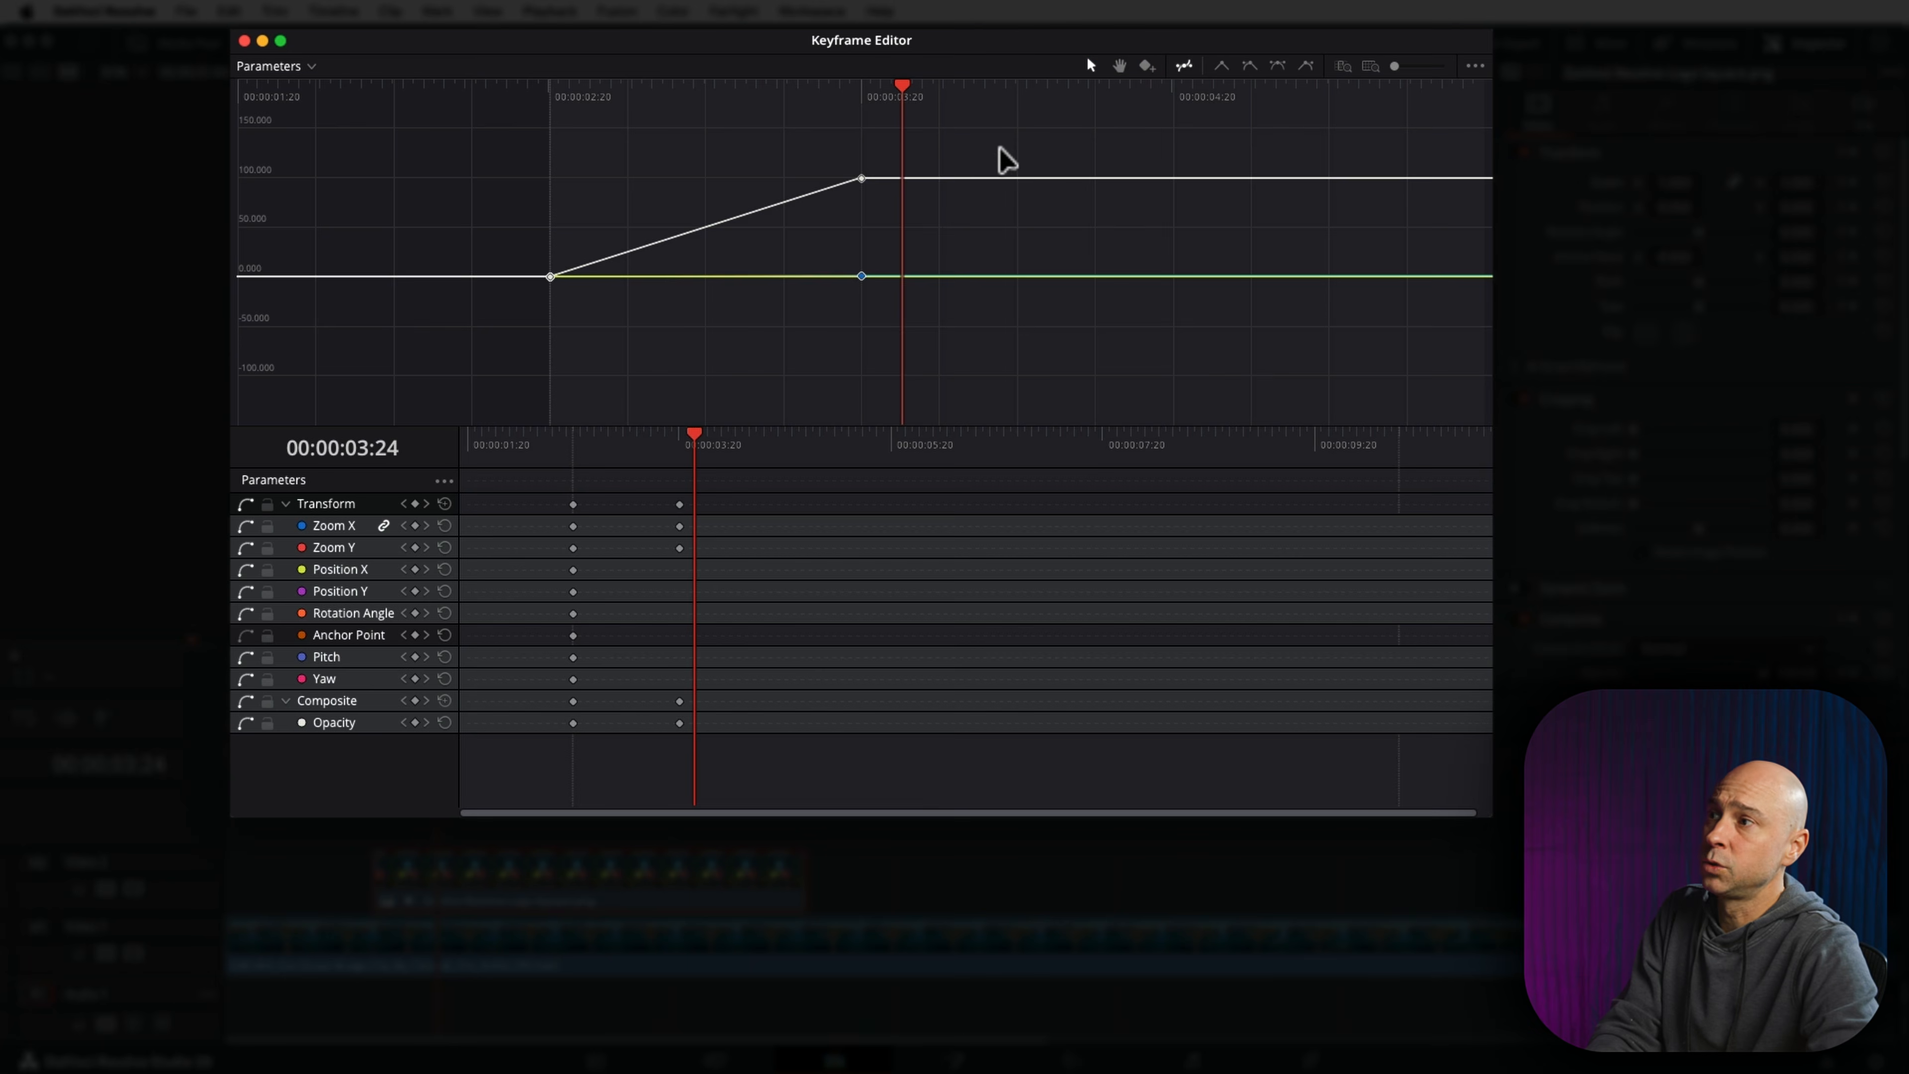
left_click(490, 427)
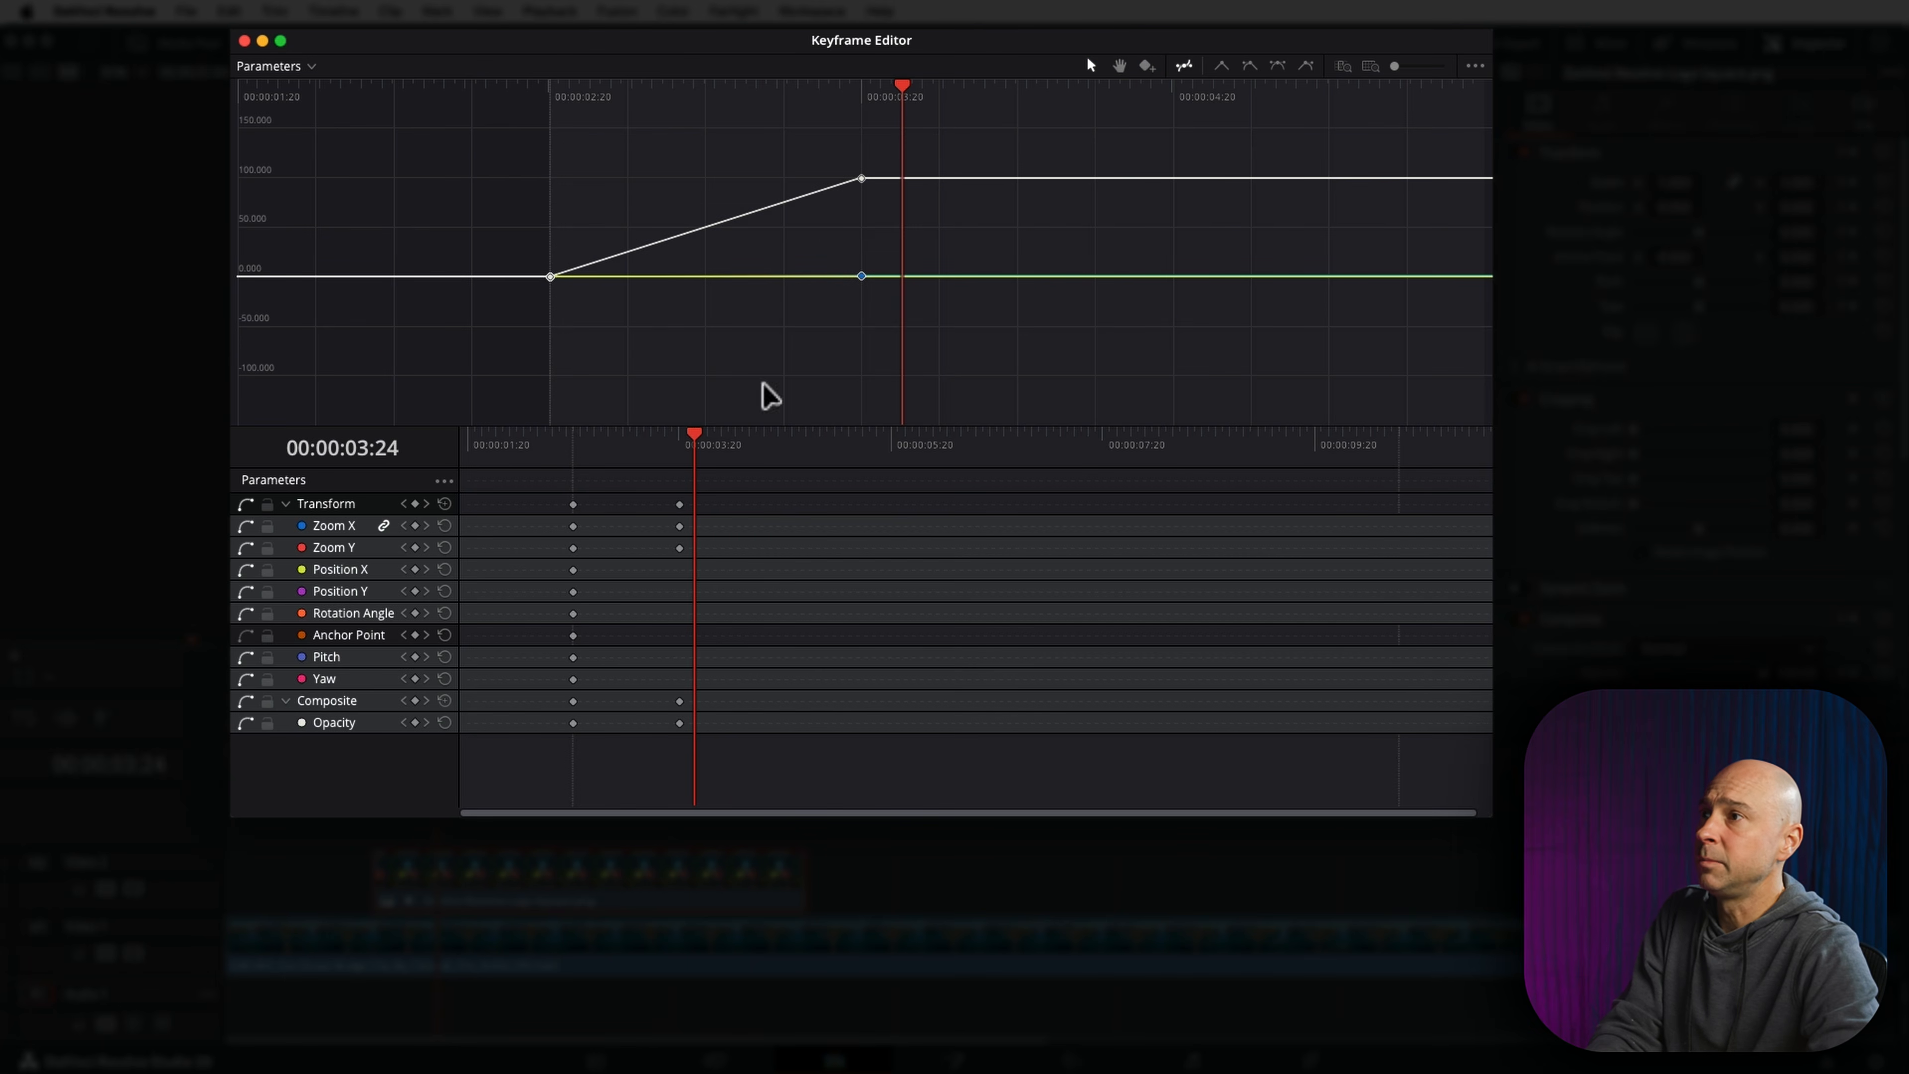
left_click(1278, 66)
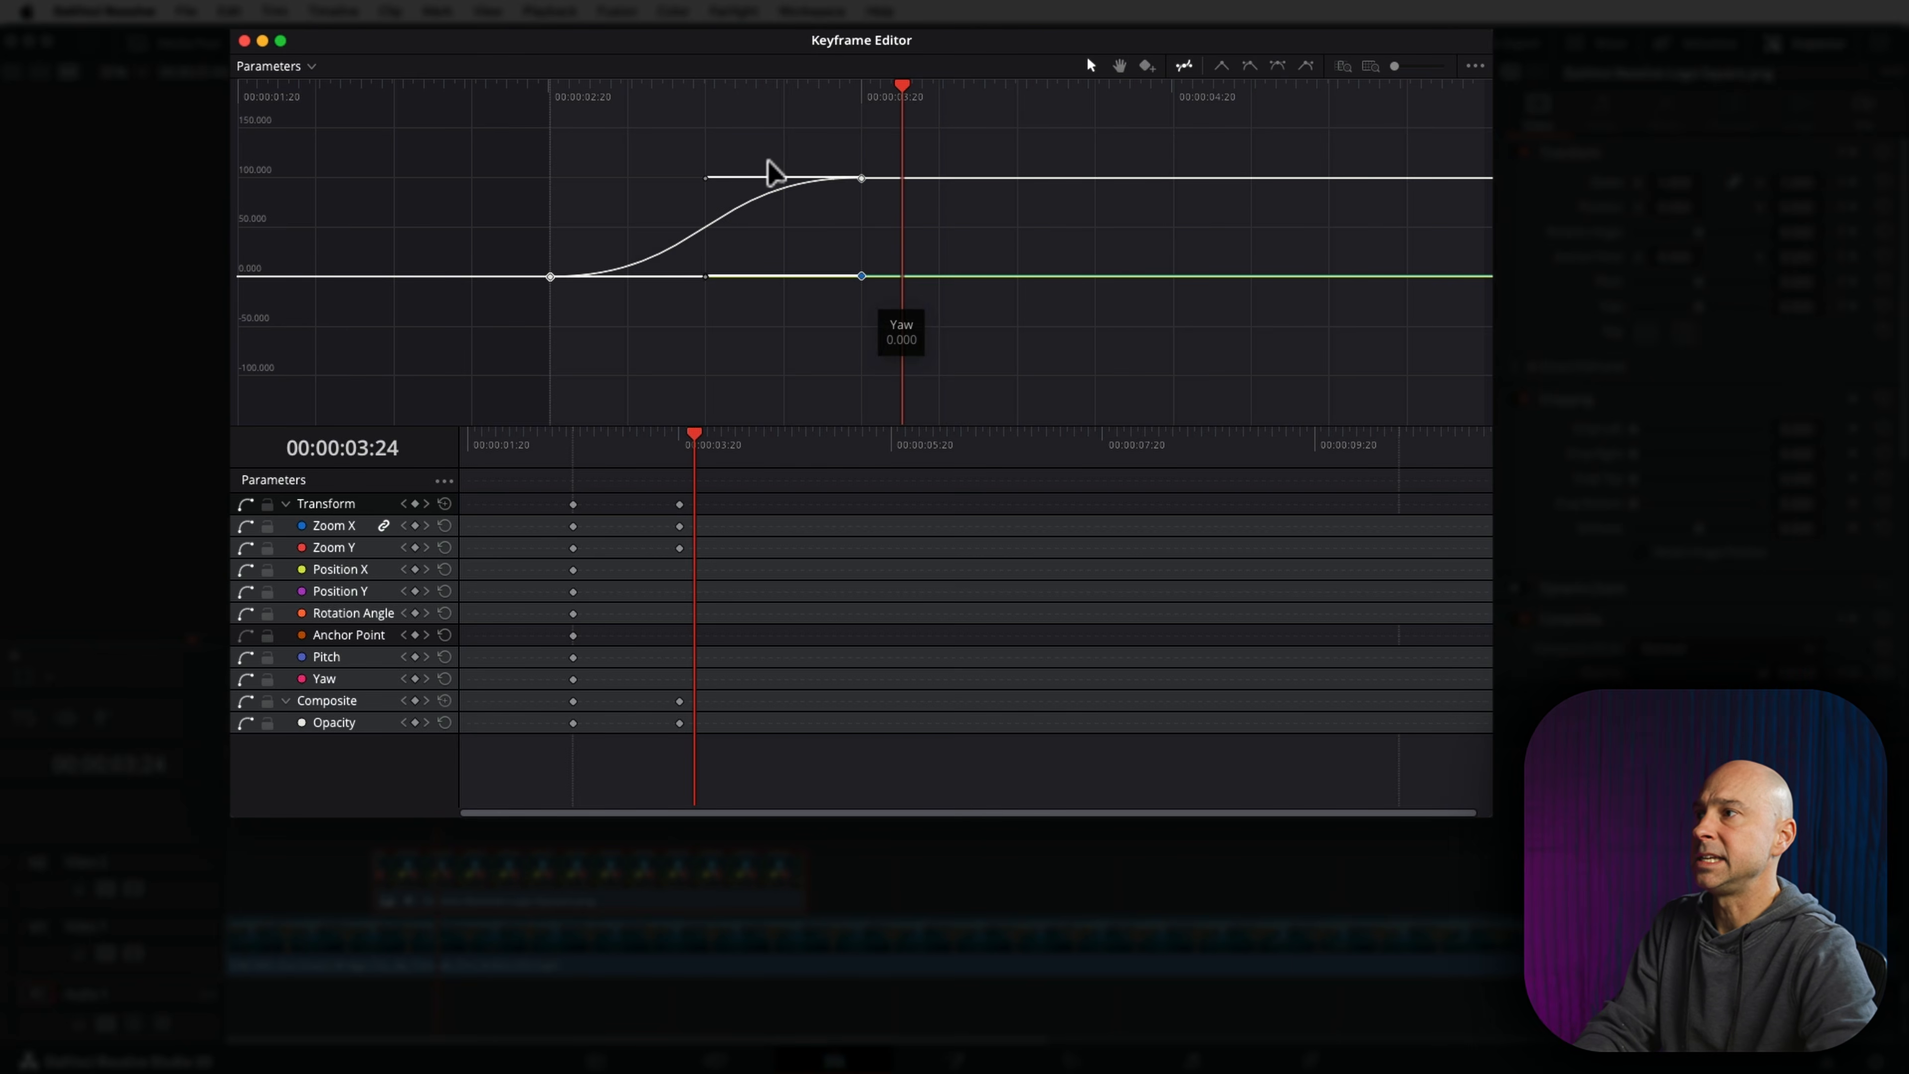
Step: Reshape the Opacity curve by pulling the second keyframe's handle back toward the first keyframe
left_click_drag(863, 276, 996, 263)
left_click_drag(705, 141, 592, 210)
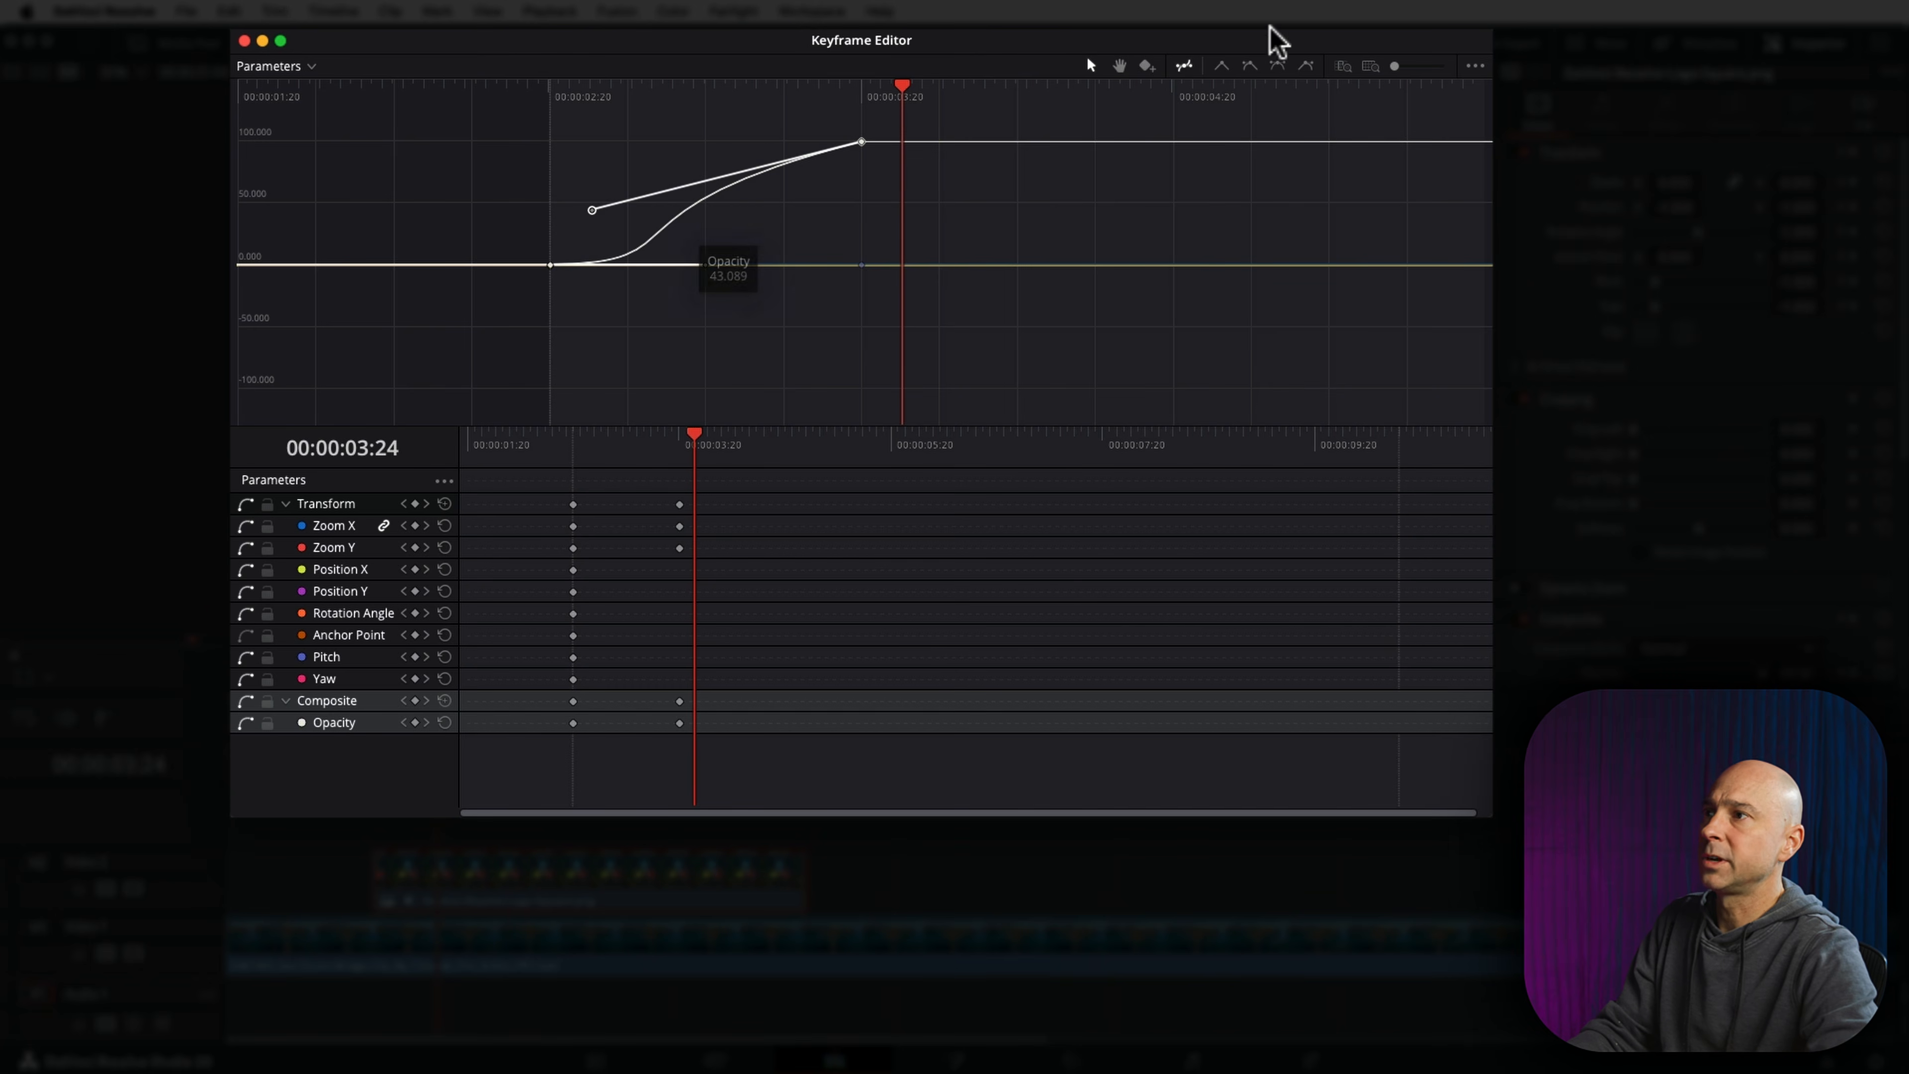
left_click_drag(592, 211, 439, 145)
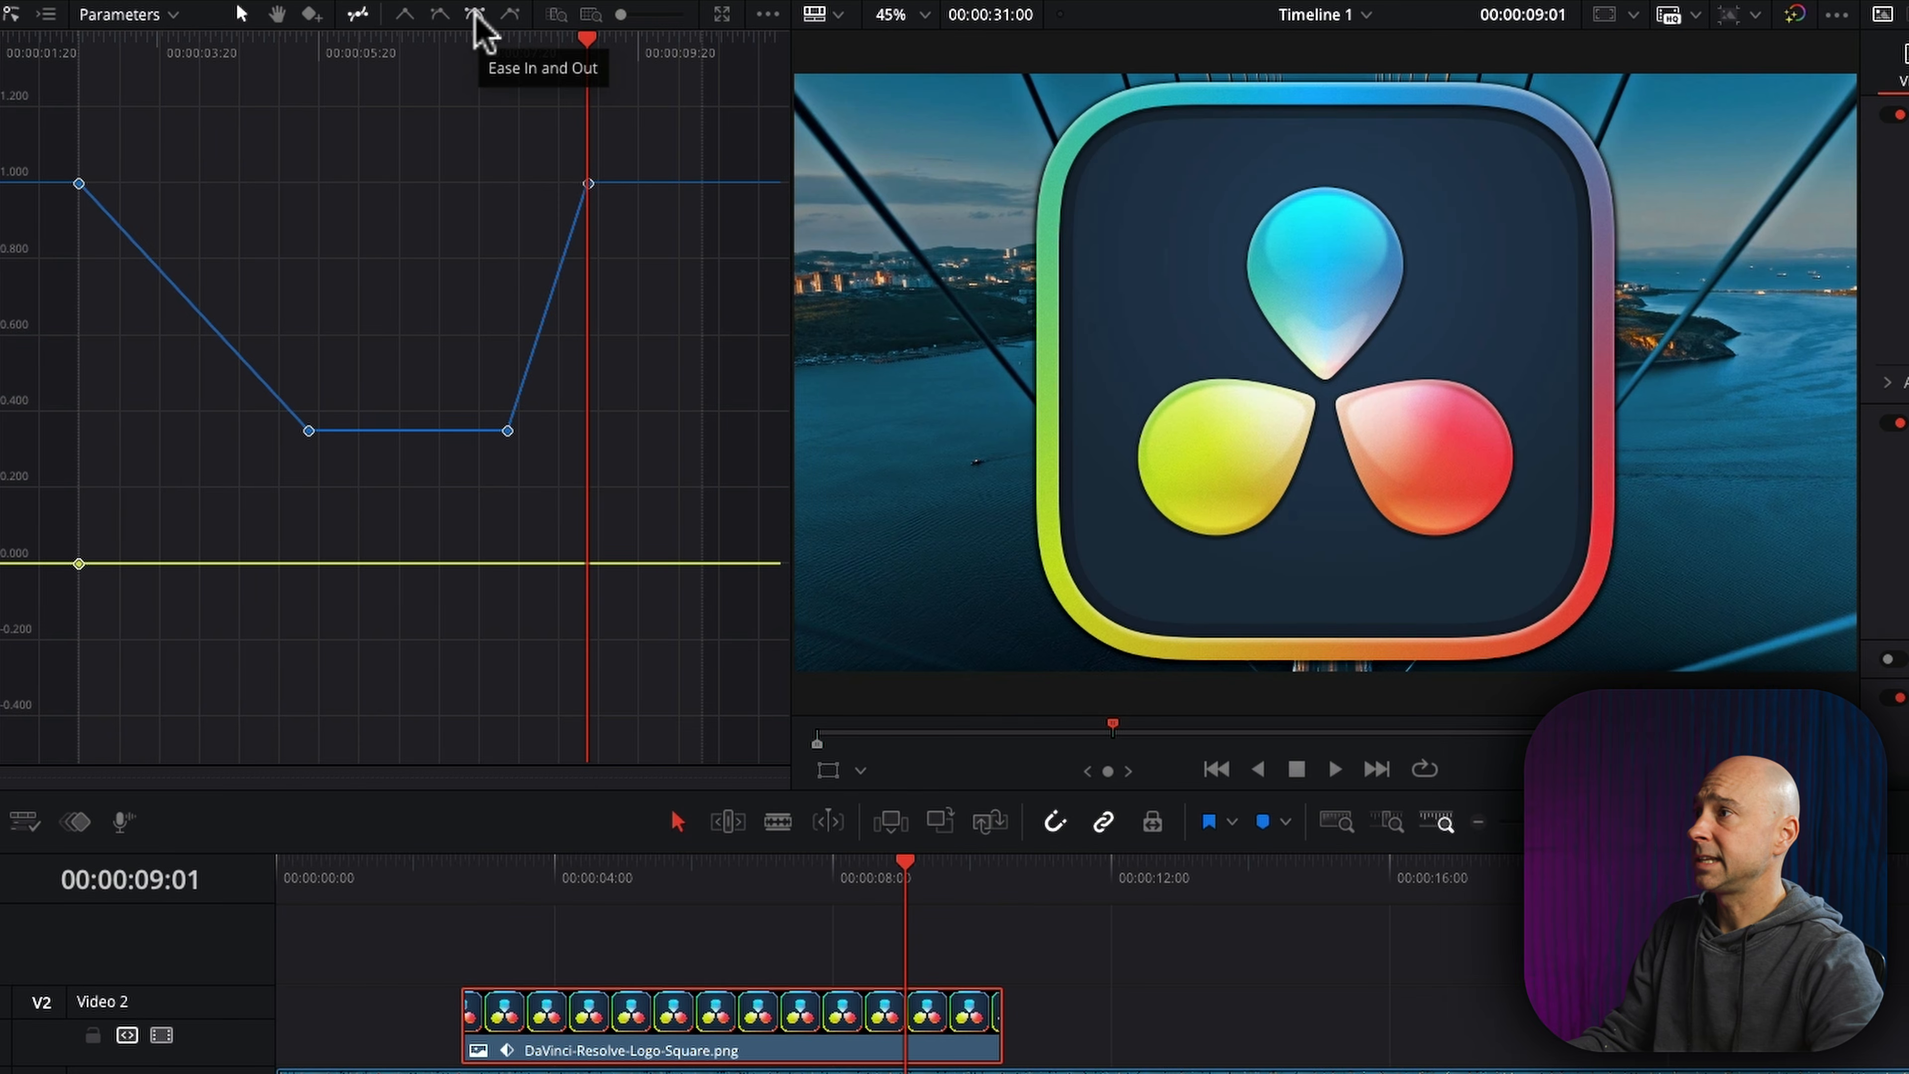
Step: Undo a first flat-handle easing of the four Zoom keyframes, and apply Ease In and Out with Flat Handle Mode off
left_click(475, 17)
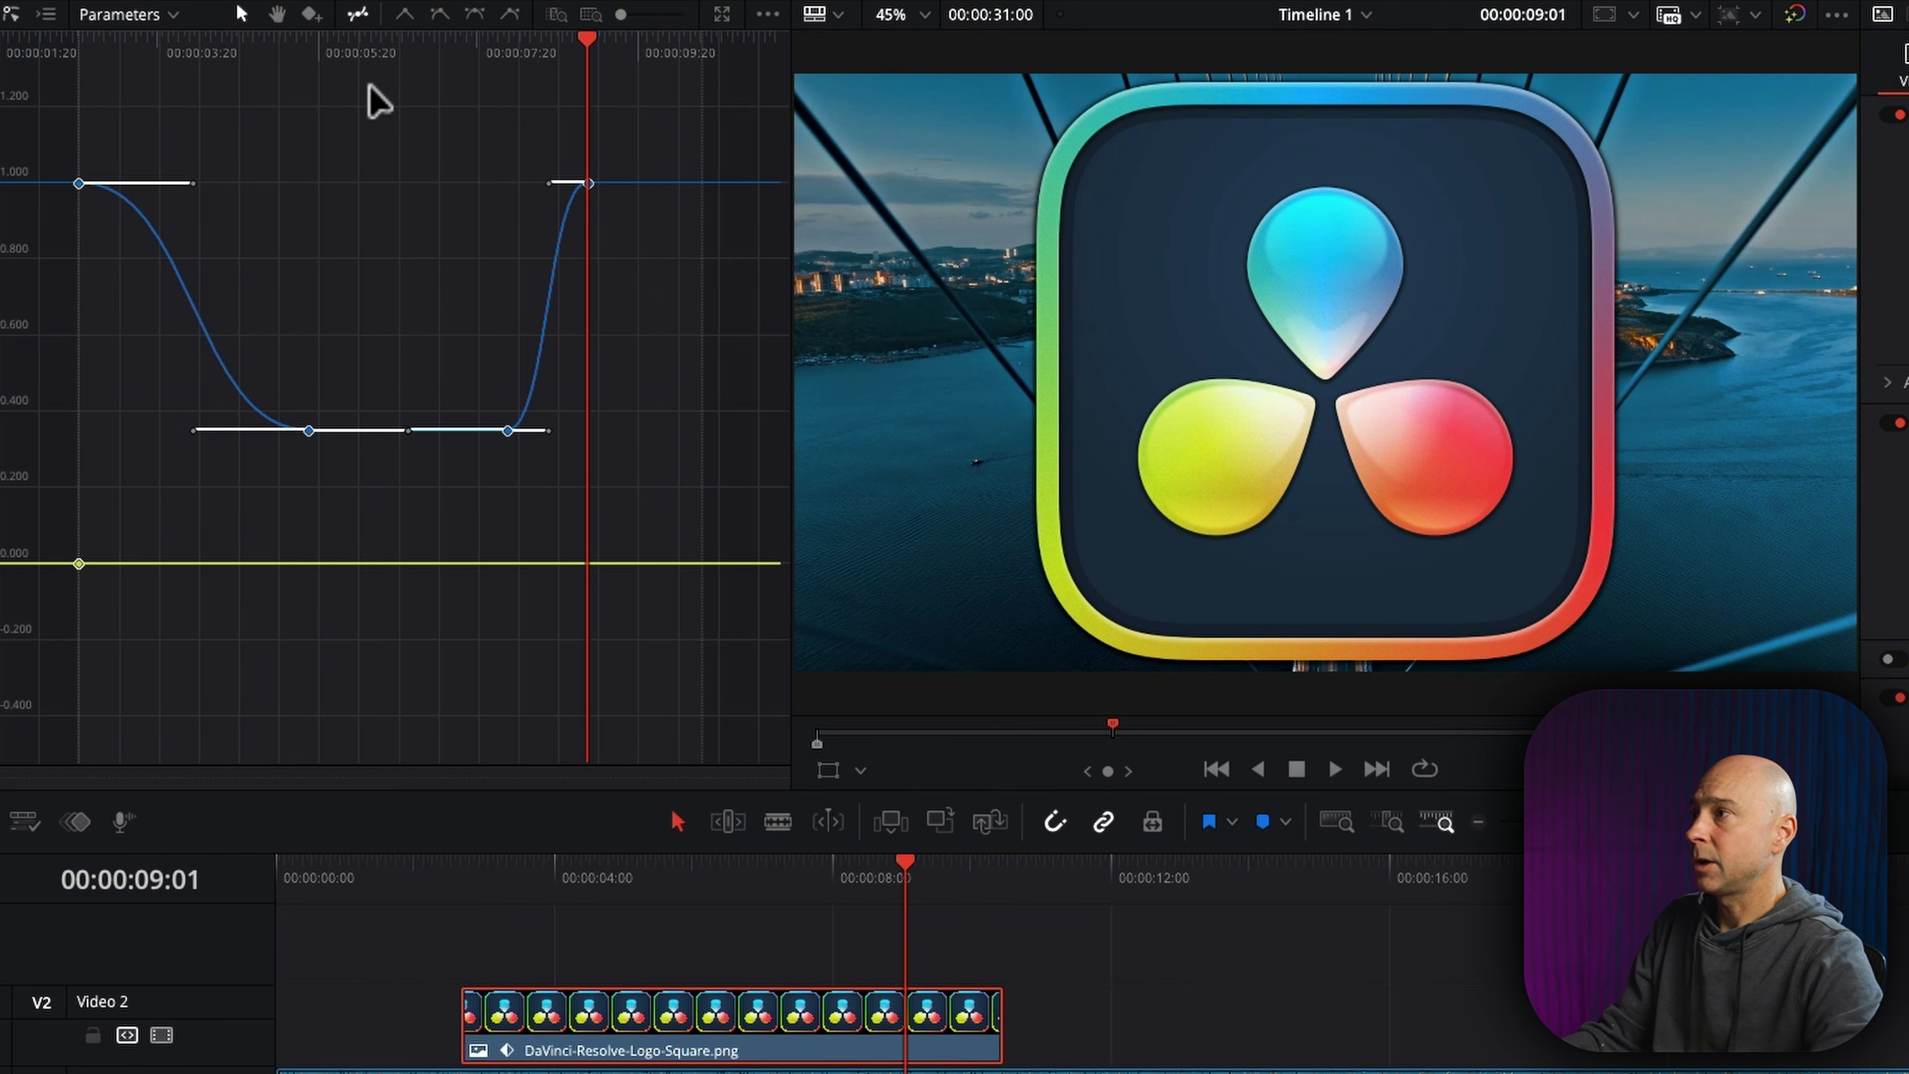
key("ctrl+z")
left_click(360, 19)
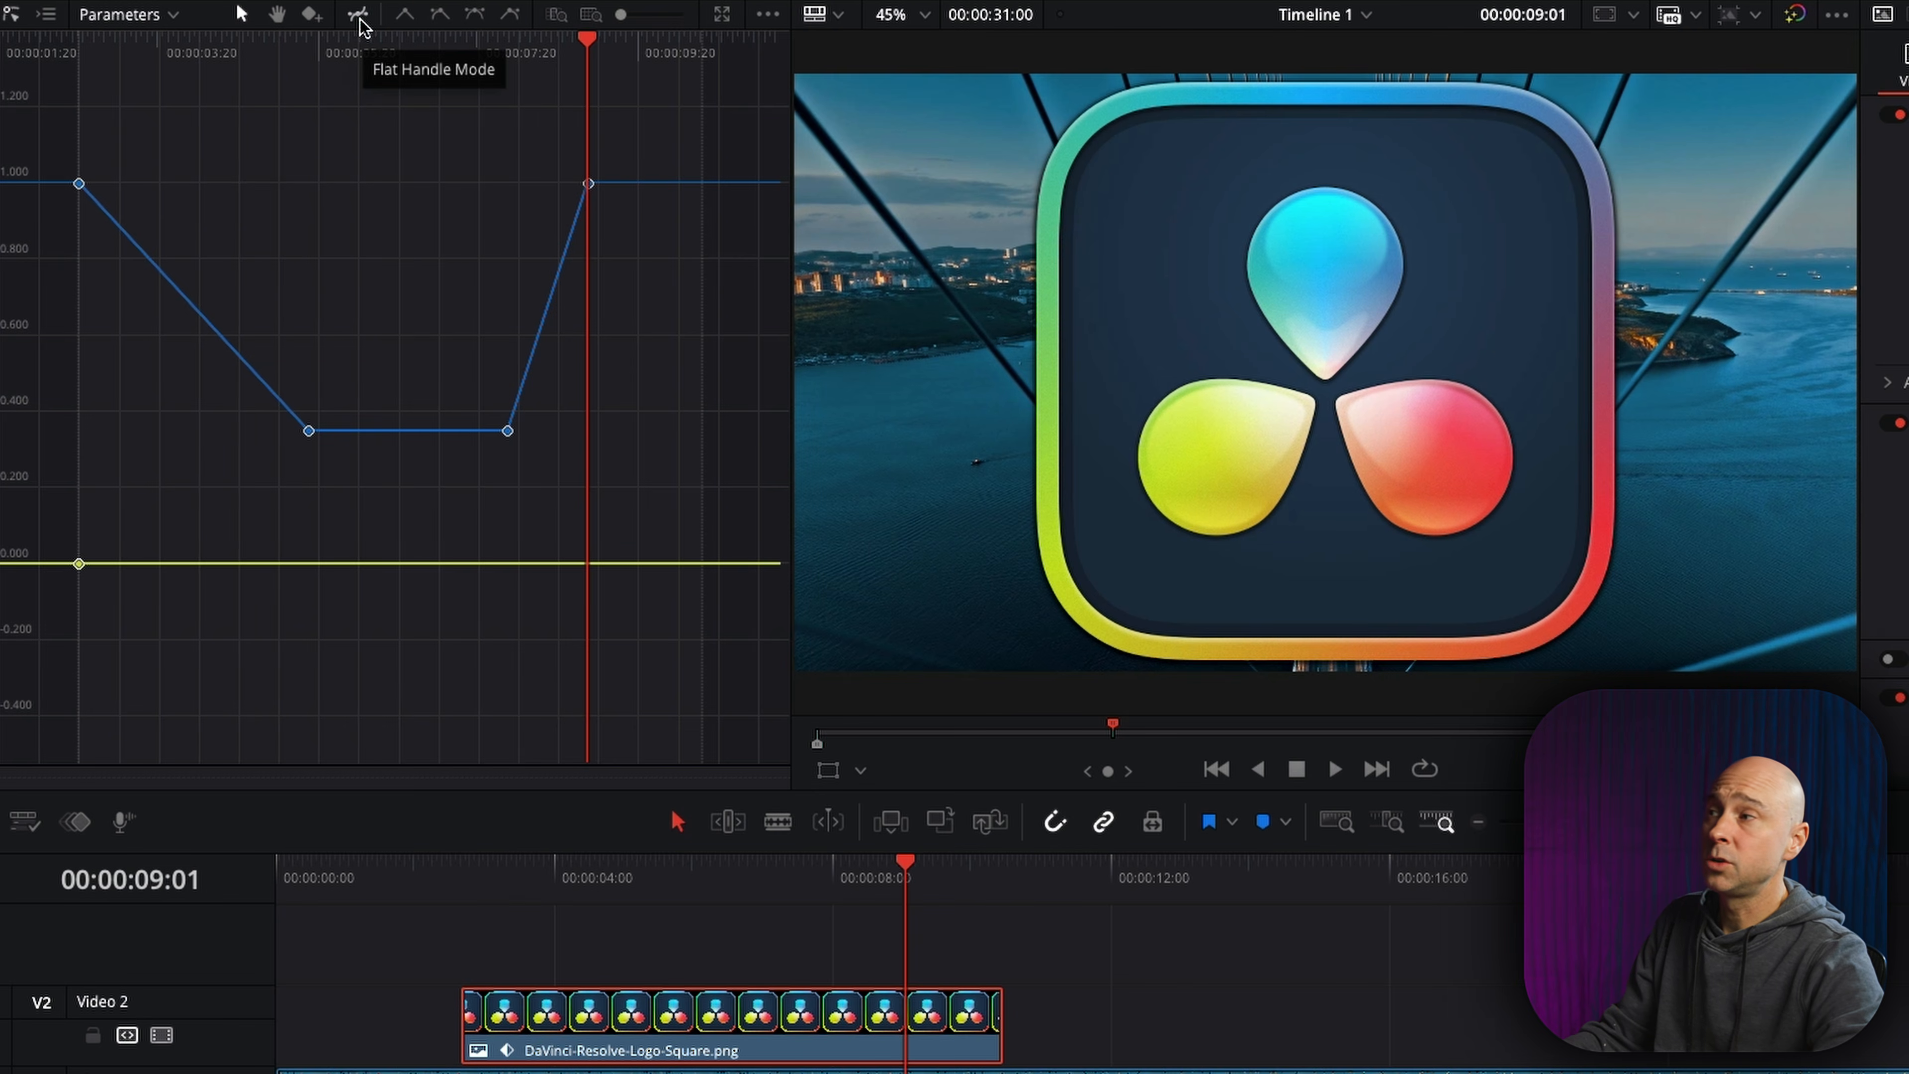
left_click(475, 16)
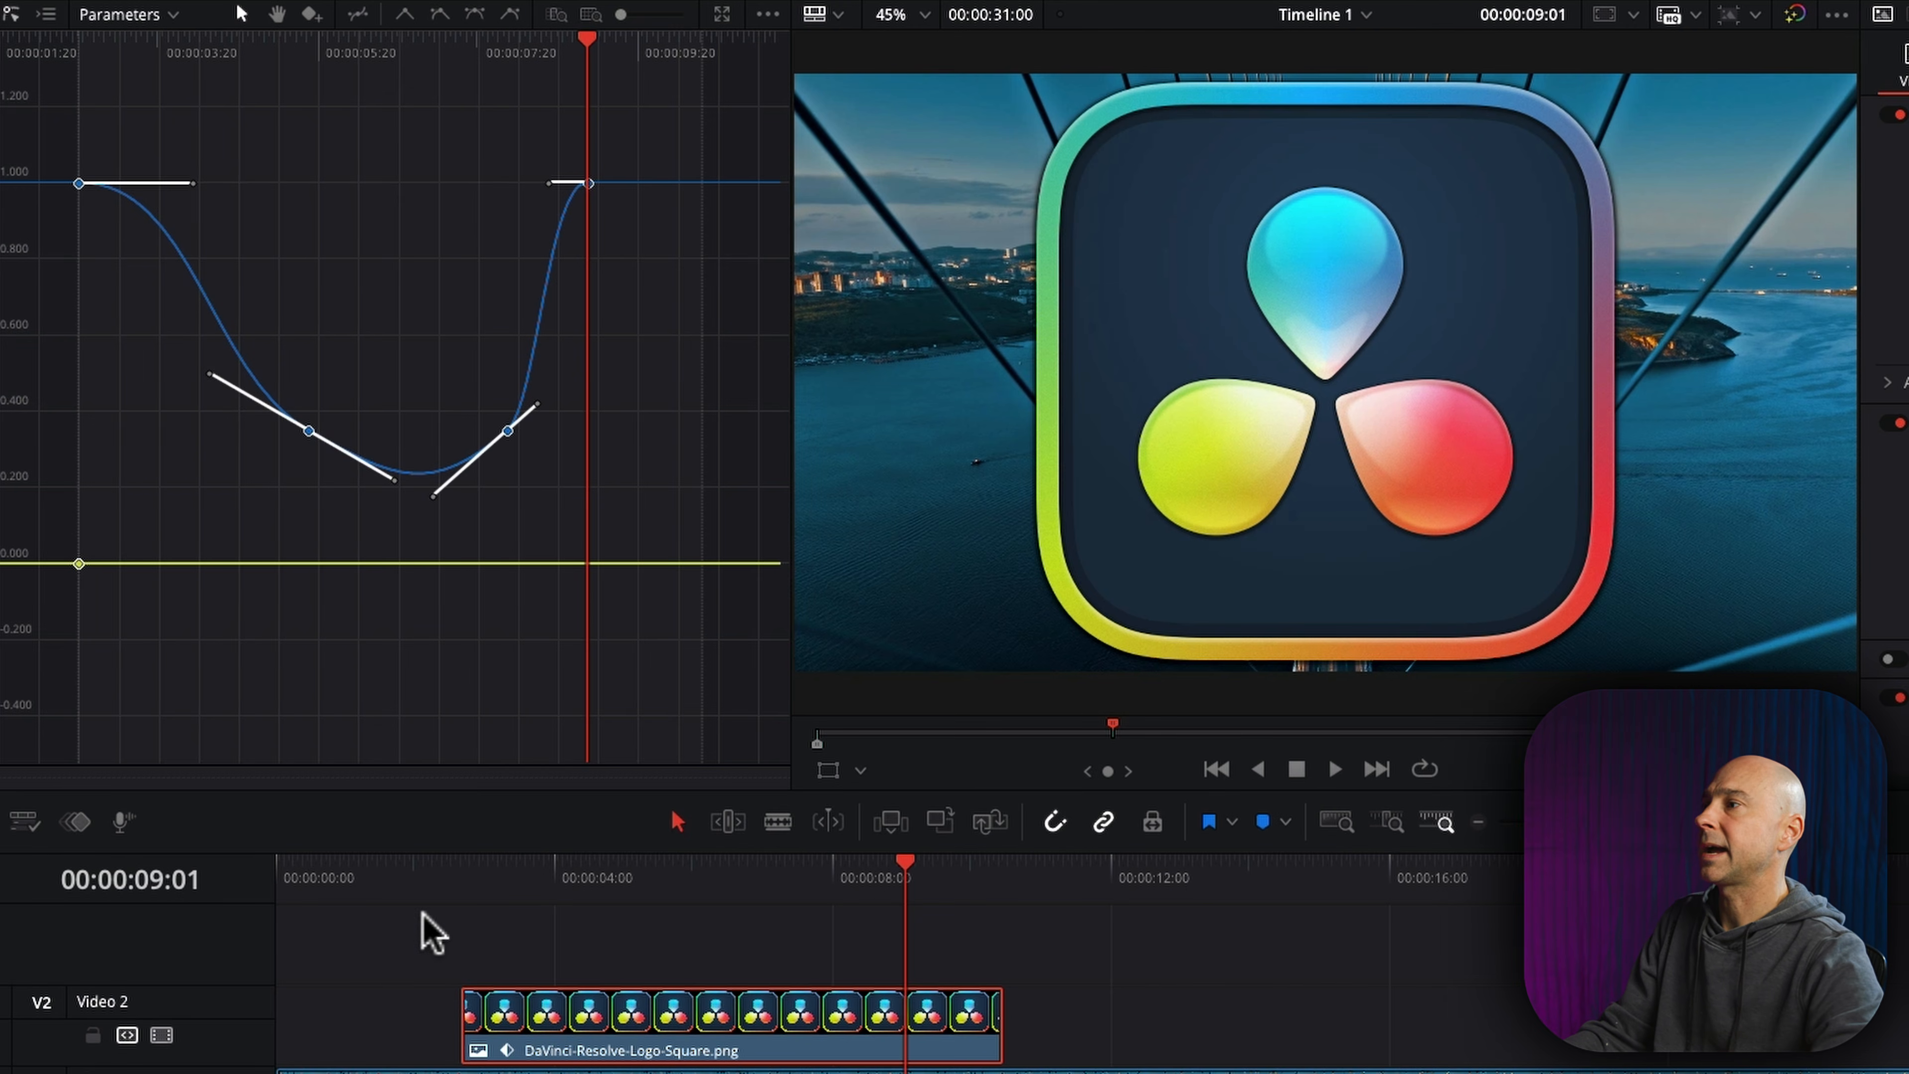
Step: Play back the logo's zoom animation from before the first keyframe to check the easing without flat handles
left_click(450, 905)
left_click(457, 880)
key("space")
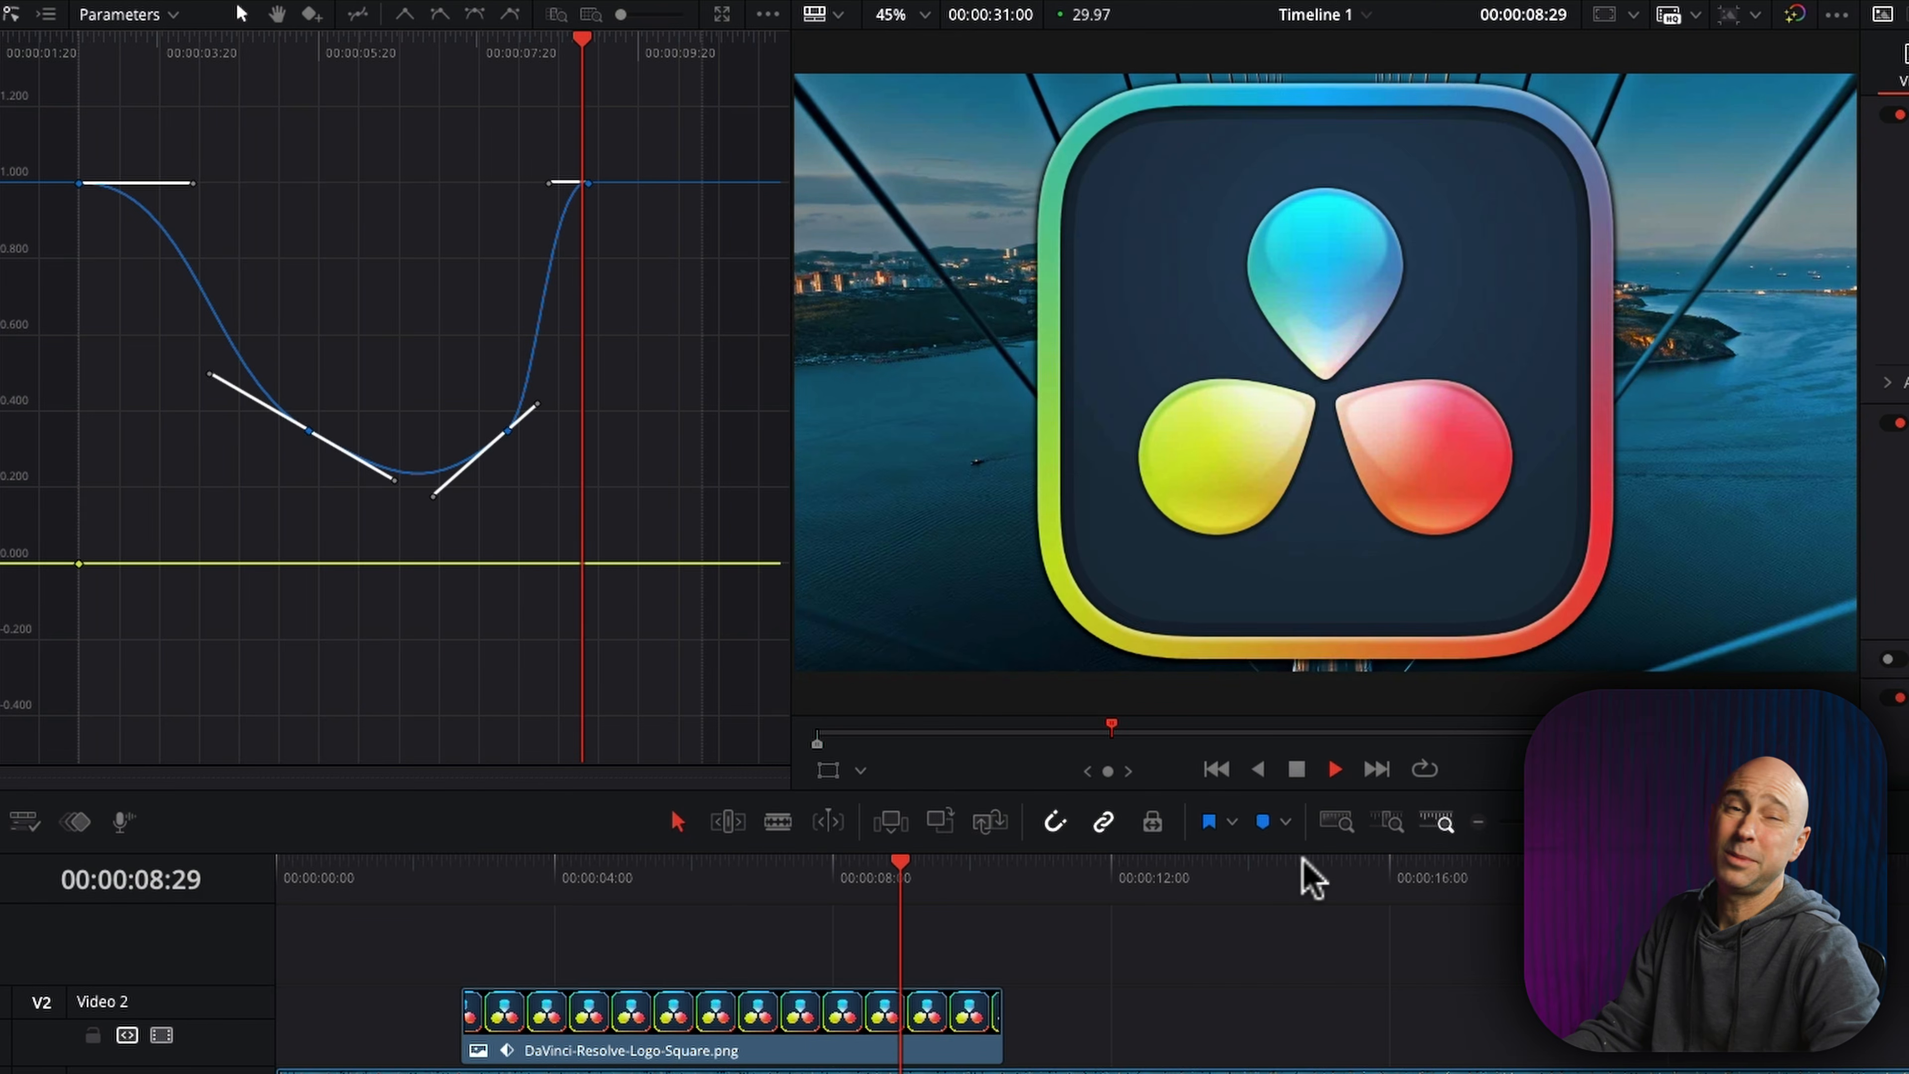
key("space")
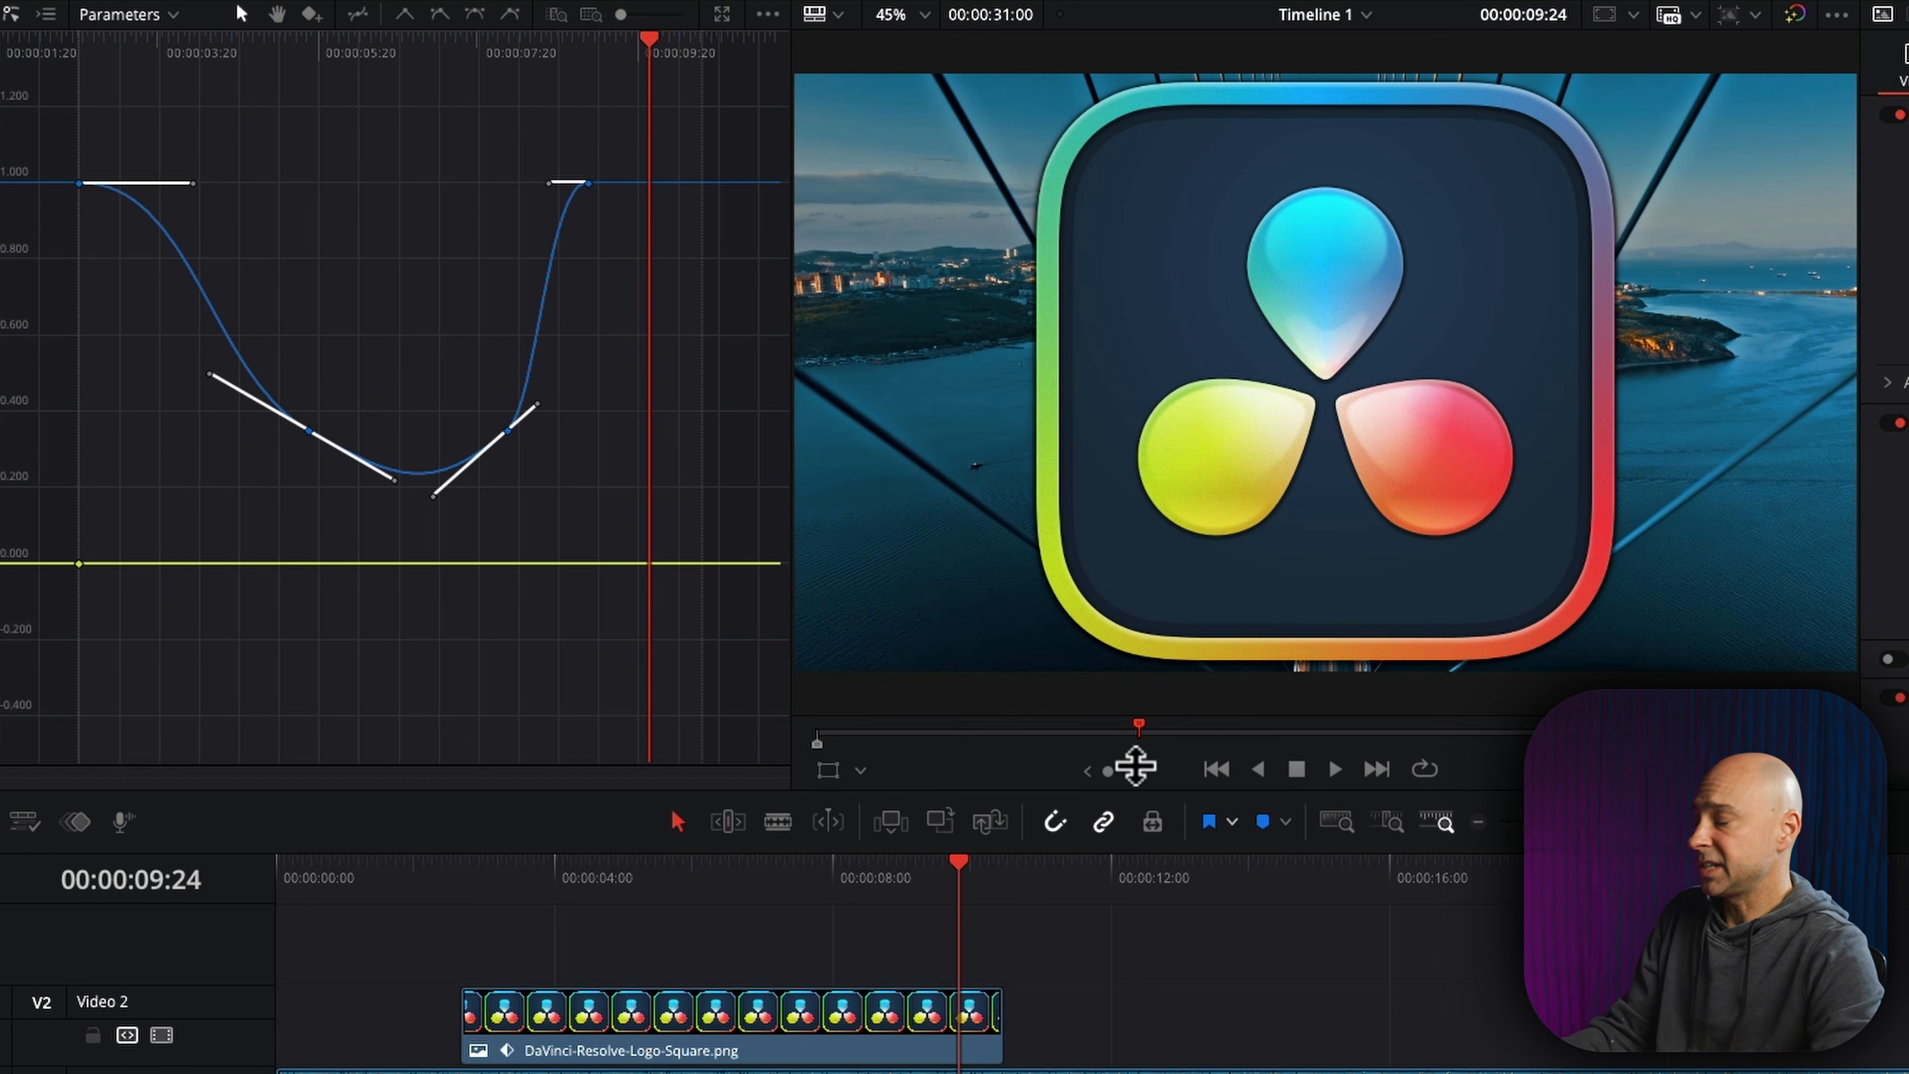
Step: Return the Zoom keyframes to linear, turn Flat Handle Mode on, and apply Ease In and Out to all of them
left_click(512, 11)
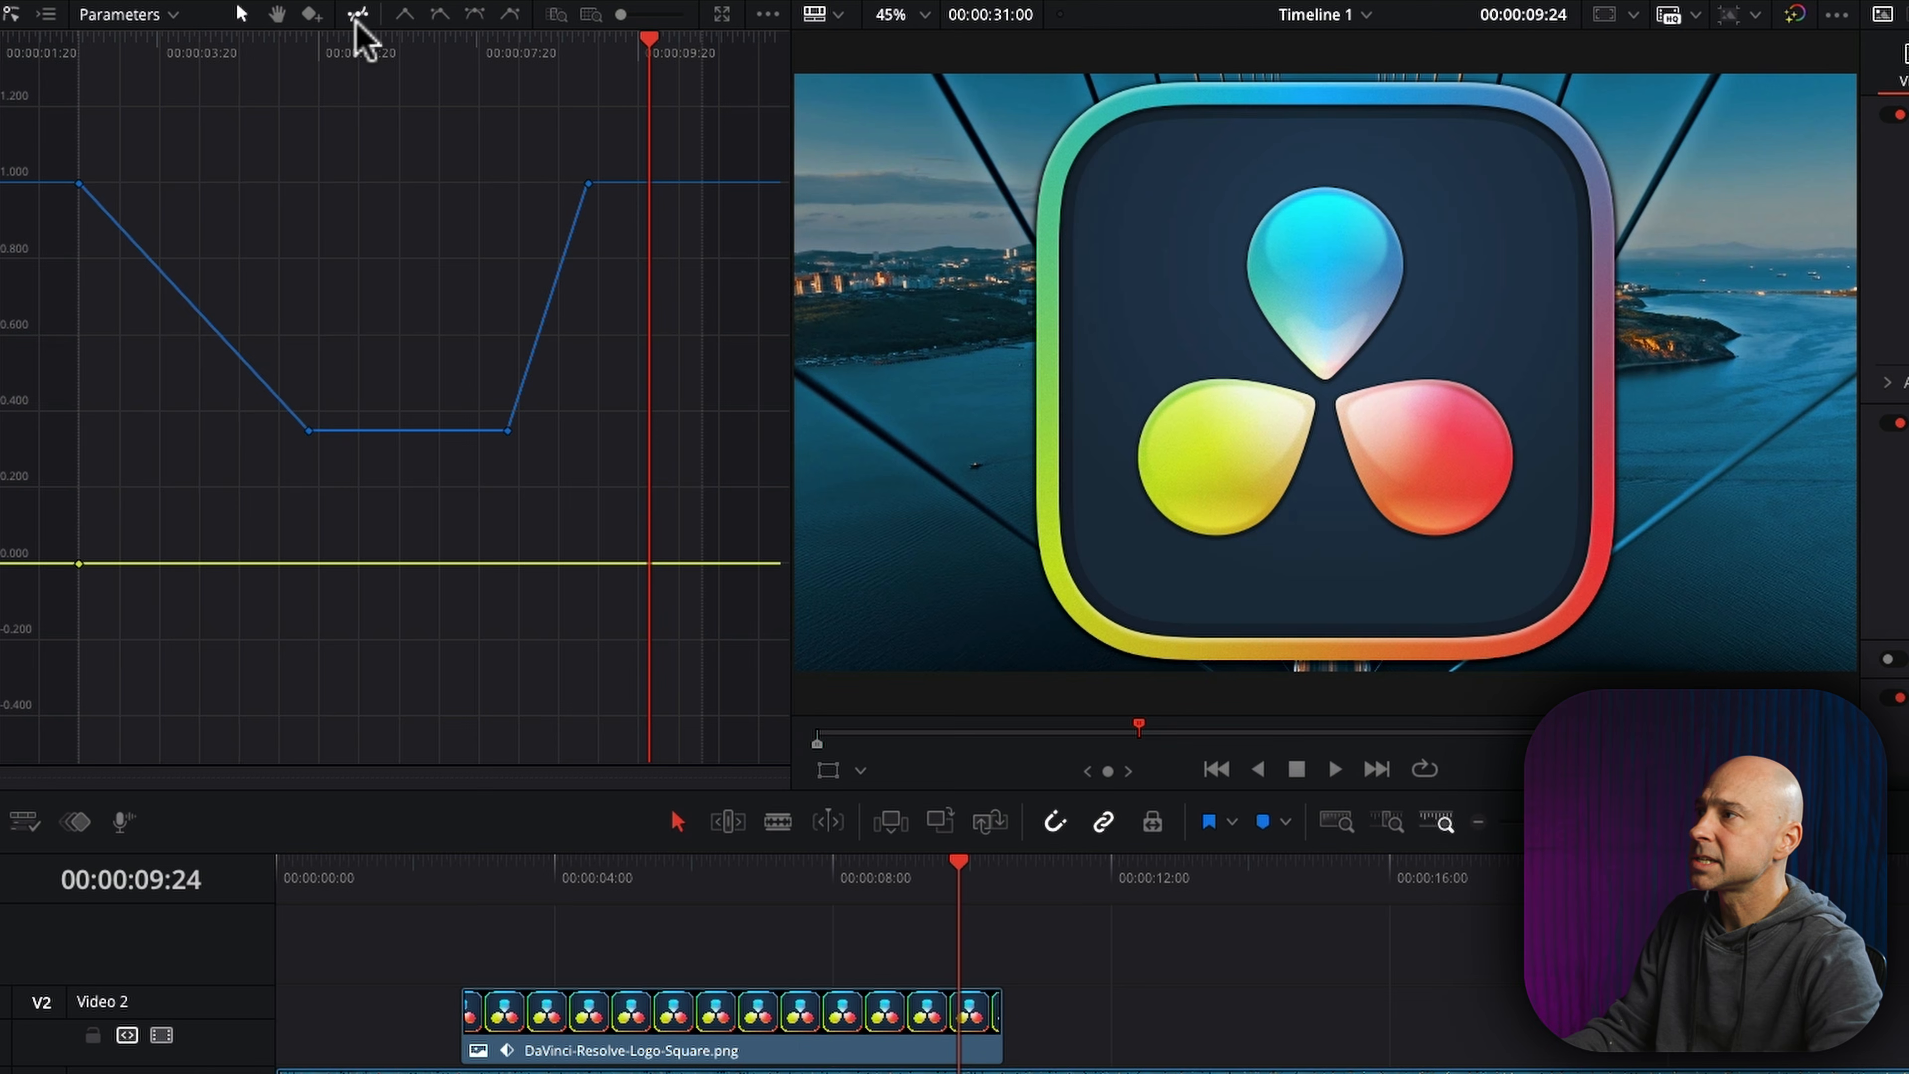
left_click(206, 174)
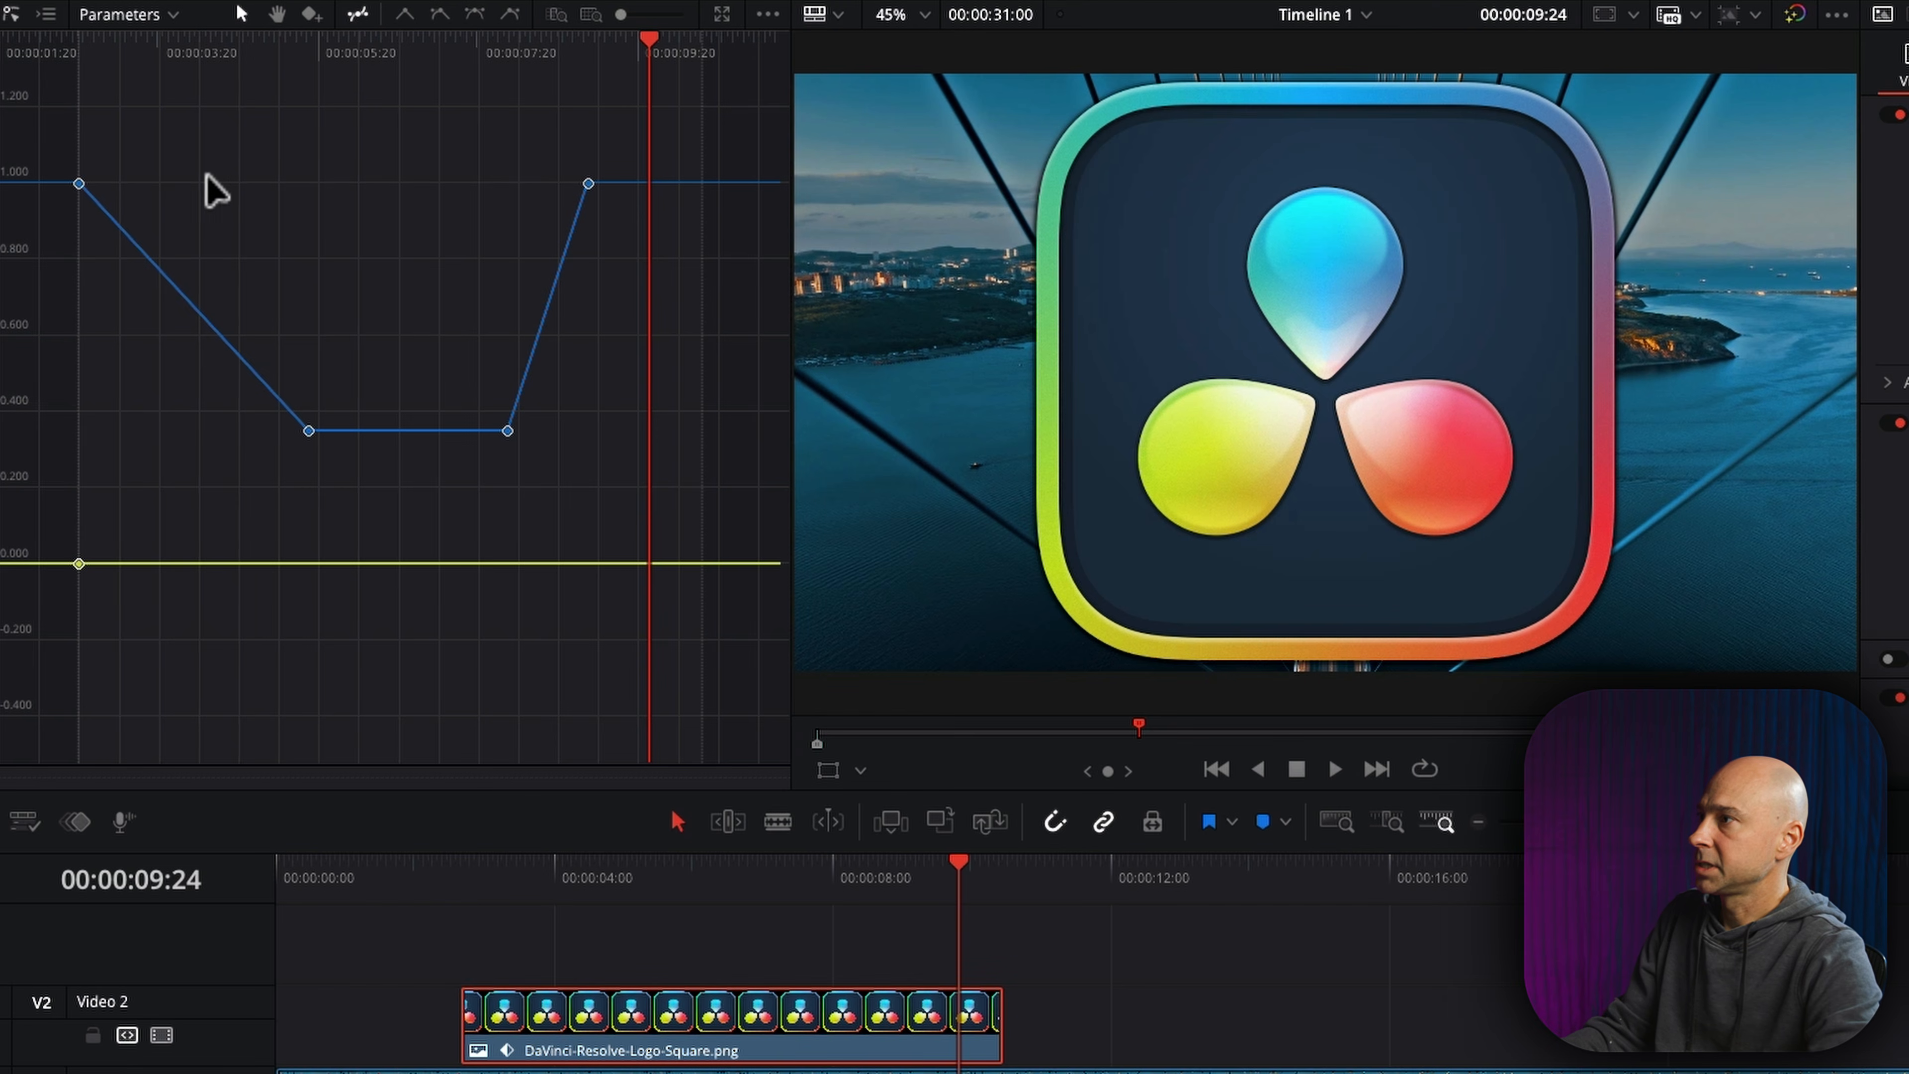
left_click(474, 15)
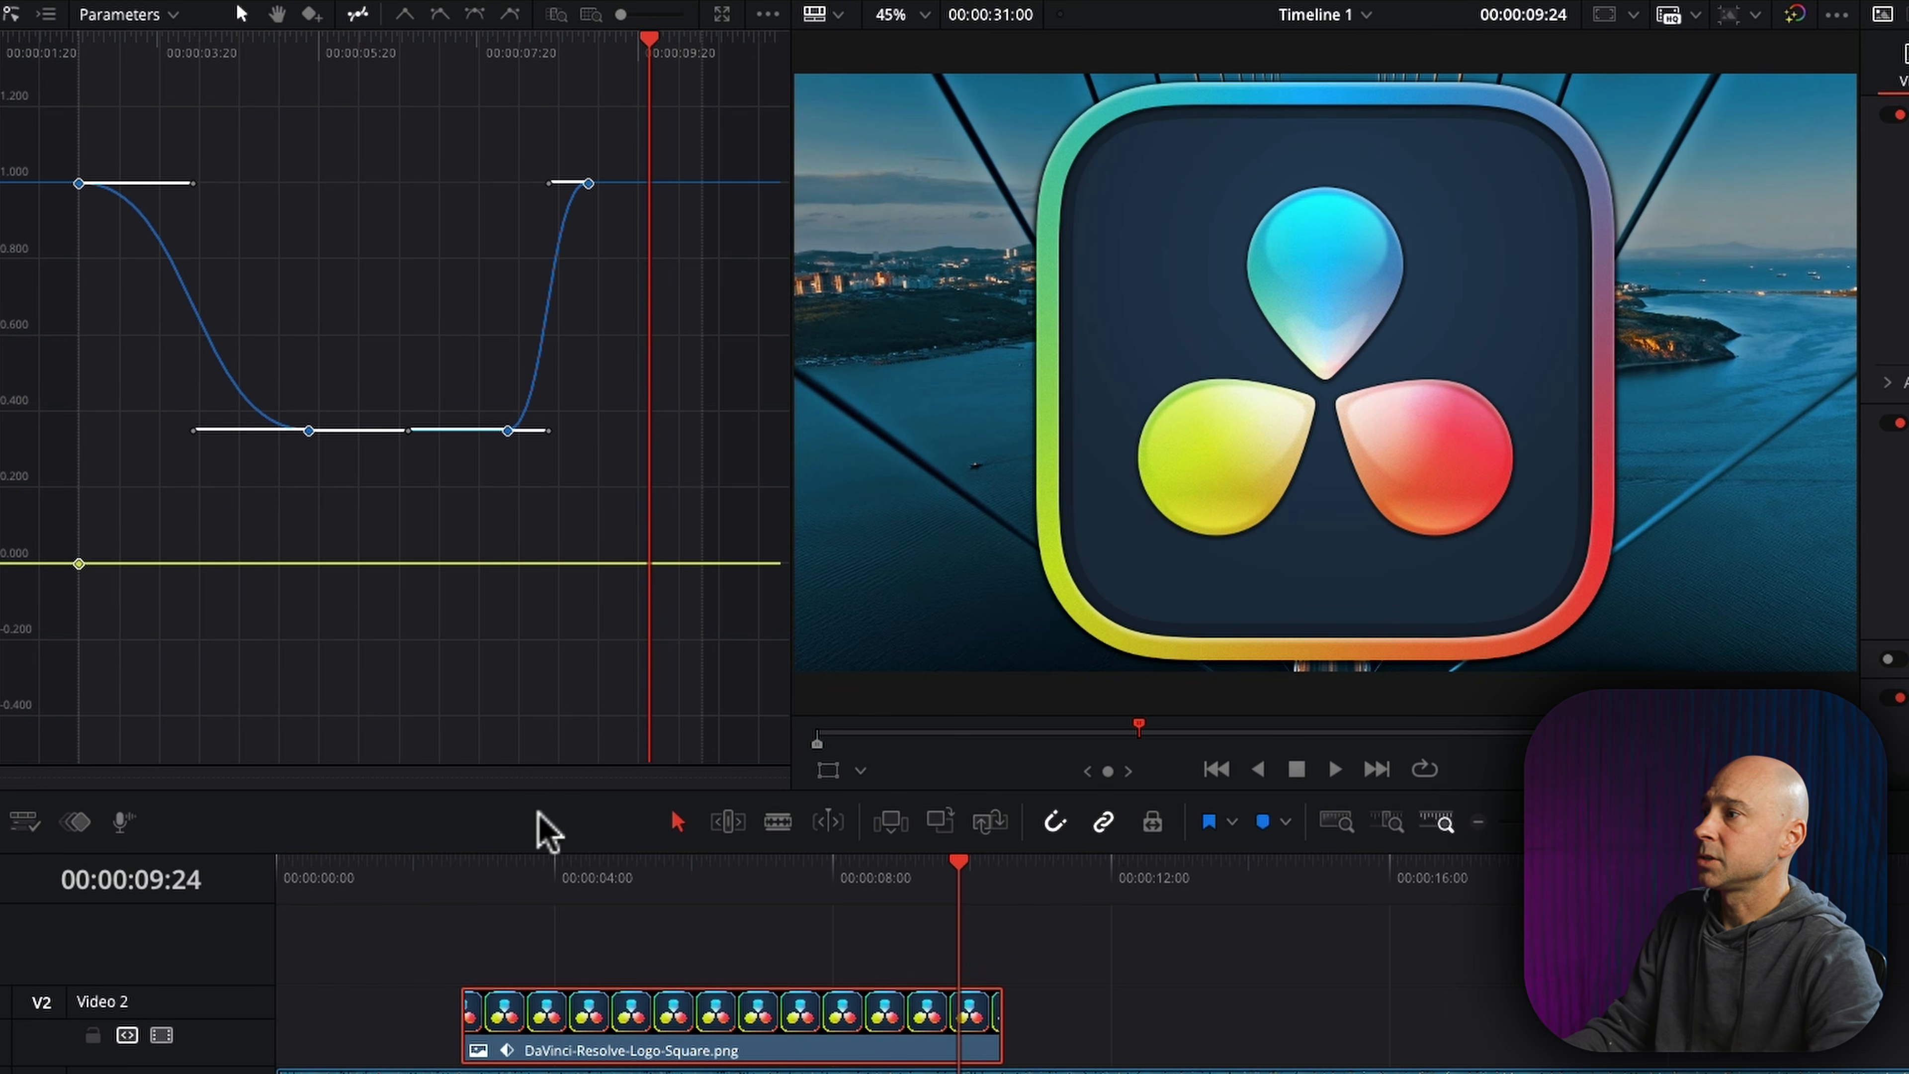
Step: Play the zoom animation again from the start of the logo clip to check the flat-handle easing
left_click(471, 895)
key("space")
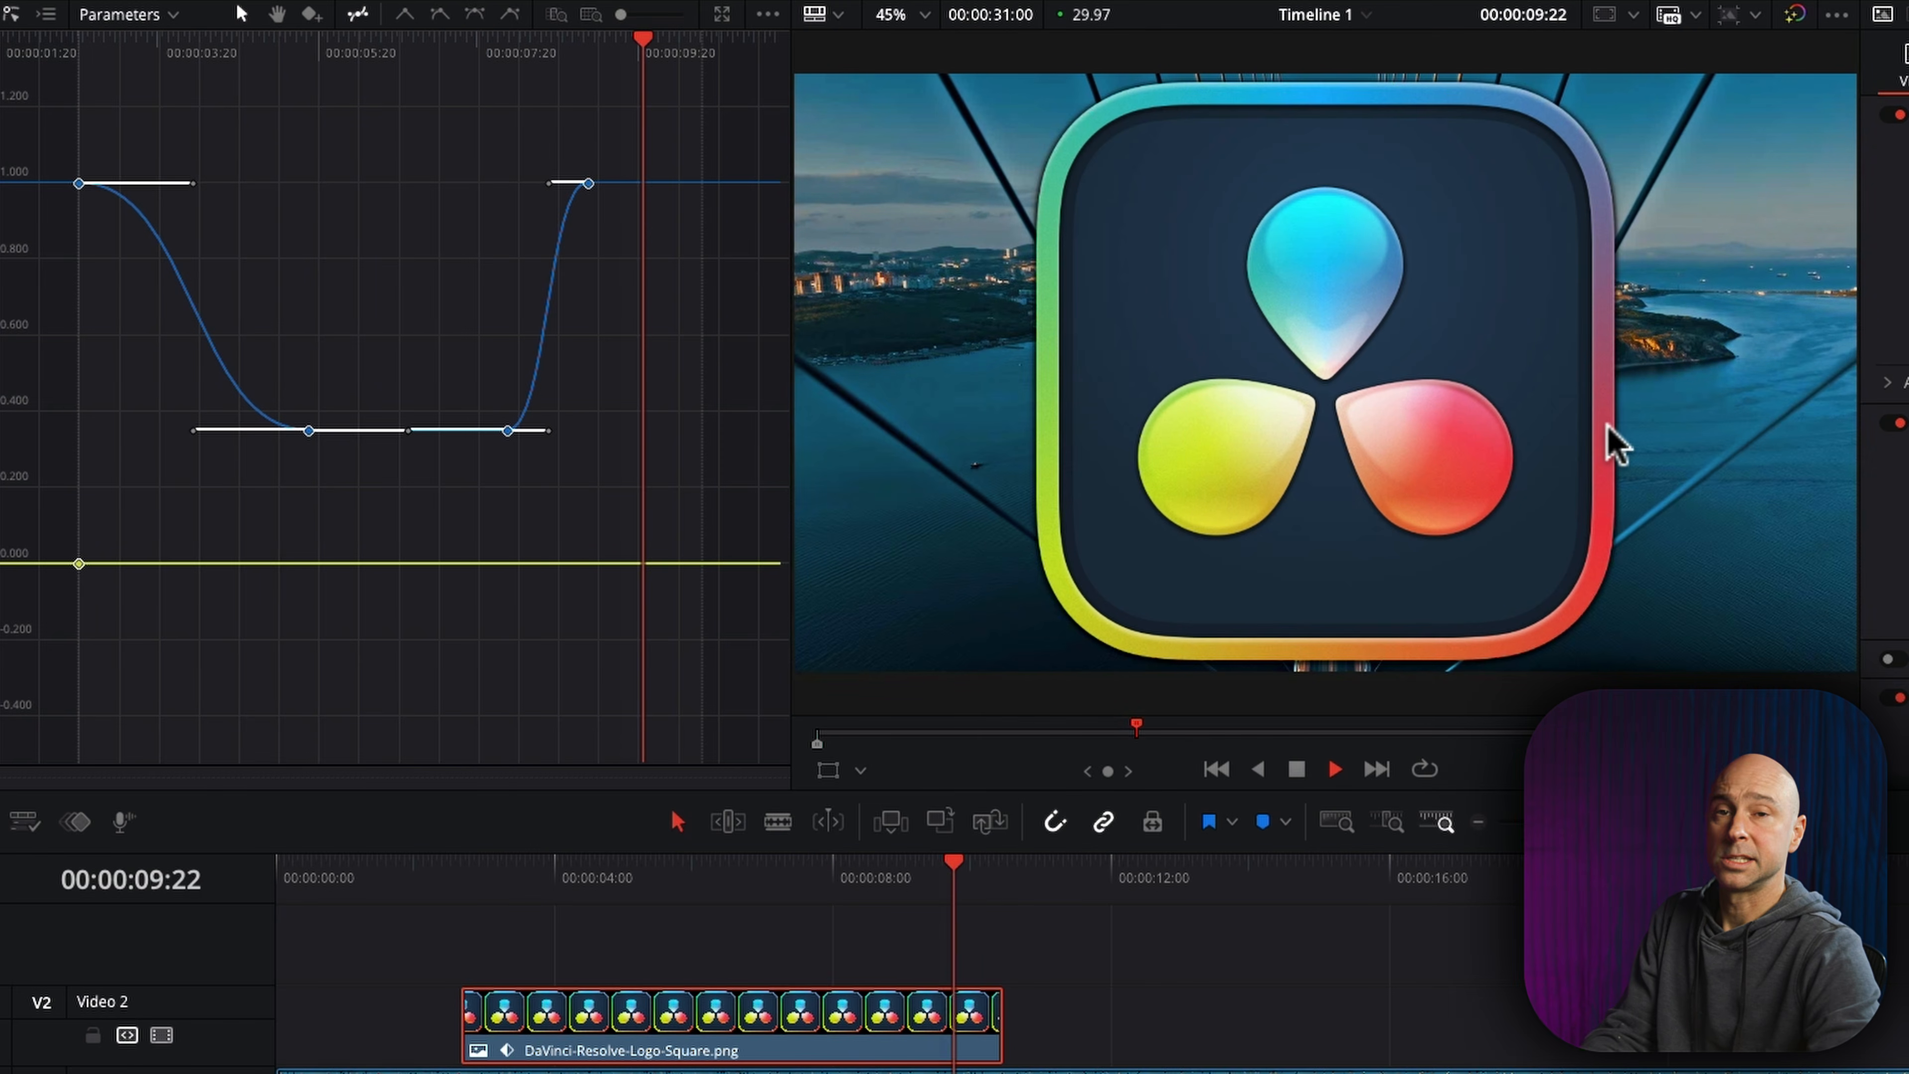
key("space")
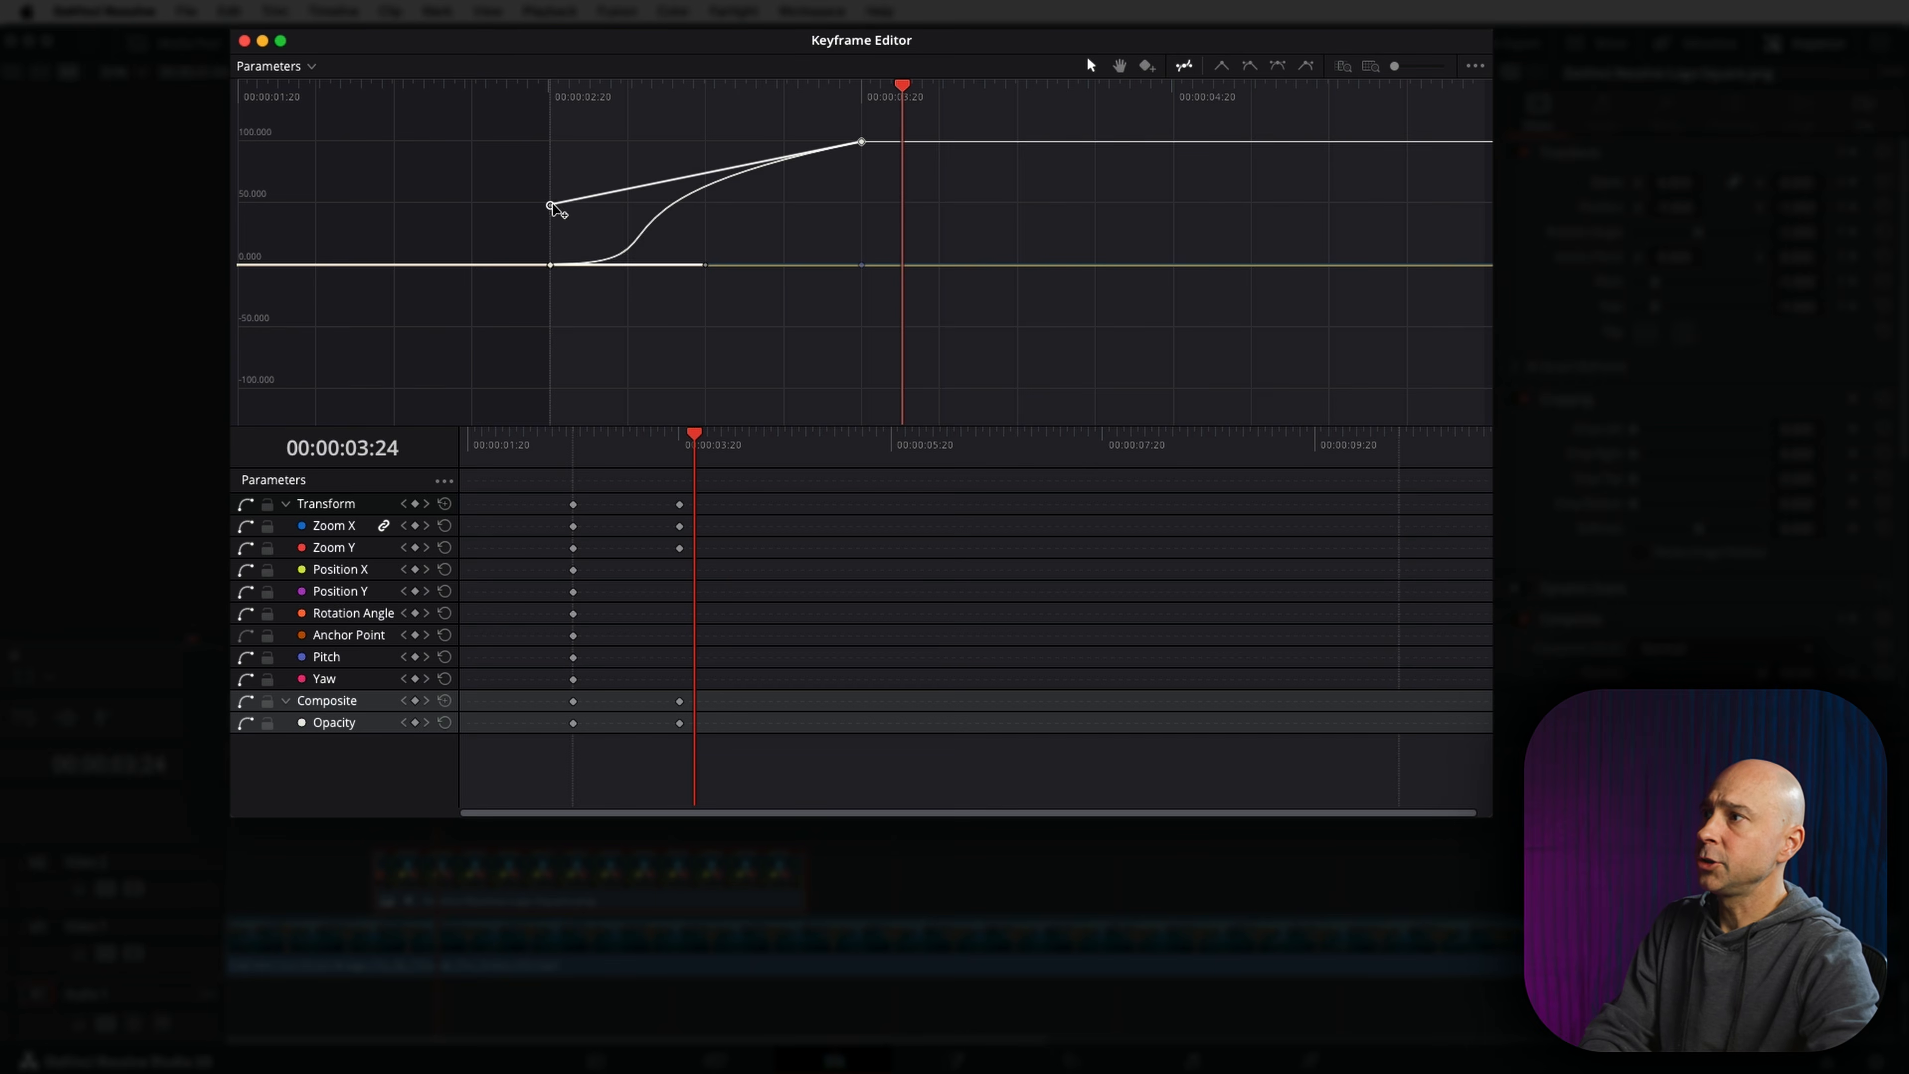
Step: Level the Opacity curve's upper handle, then select all keyframes in the curve view and reapply Ease In and Out
left_click_drag(553, 204, 624, 144)
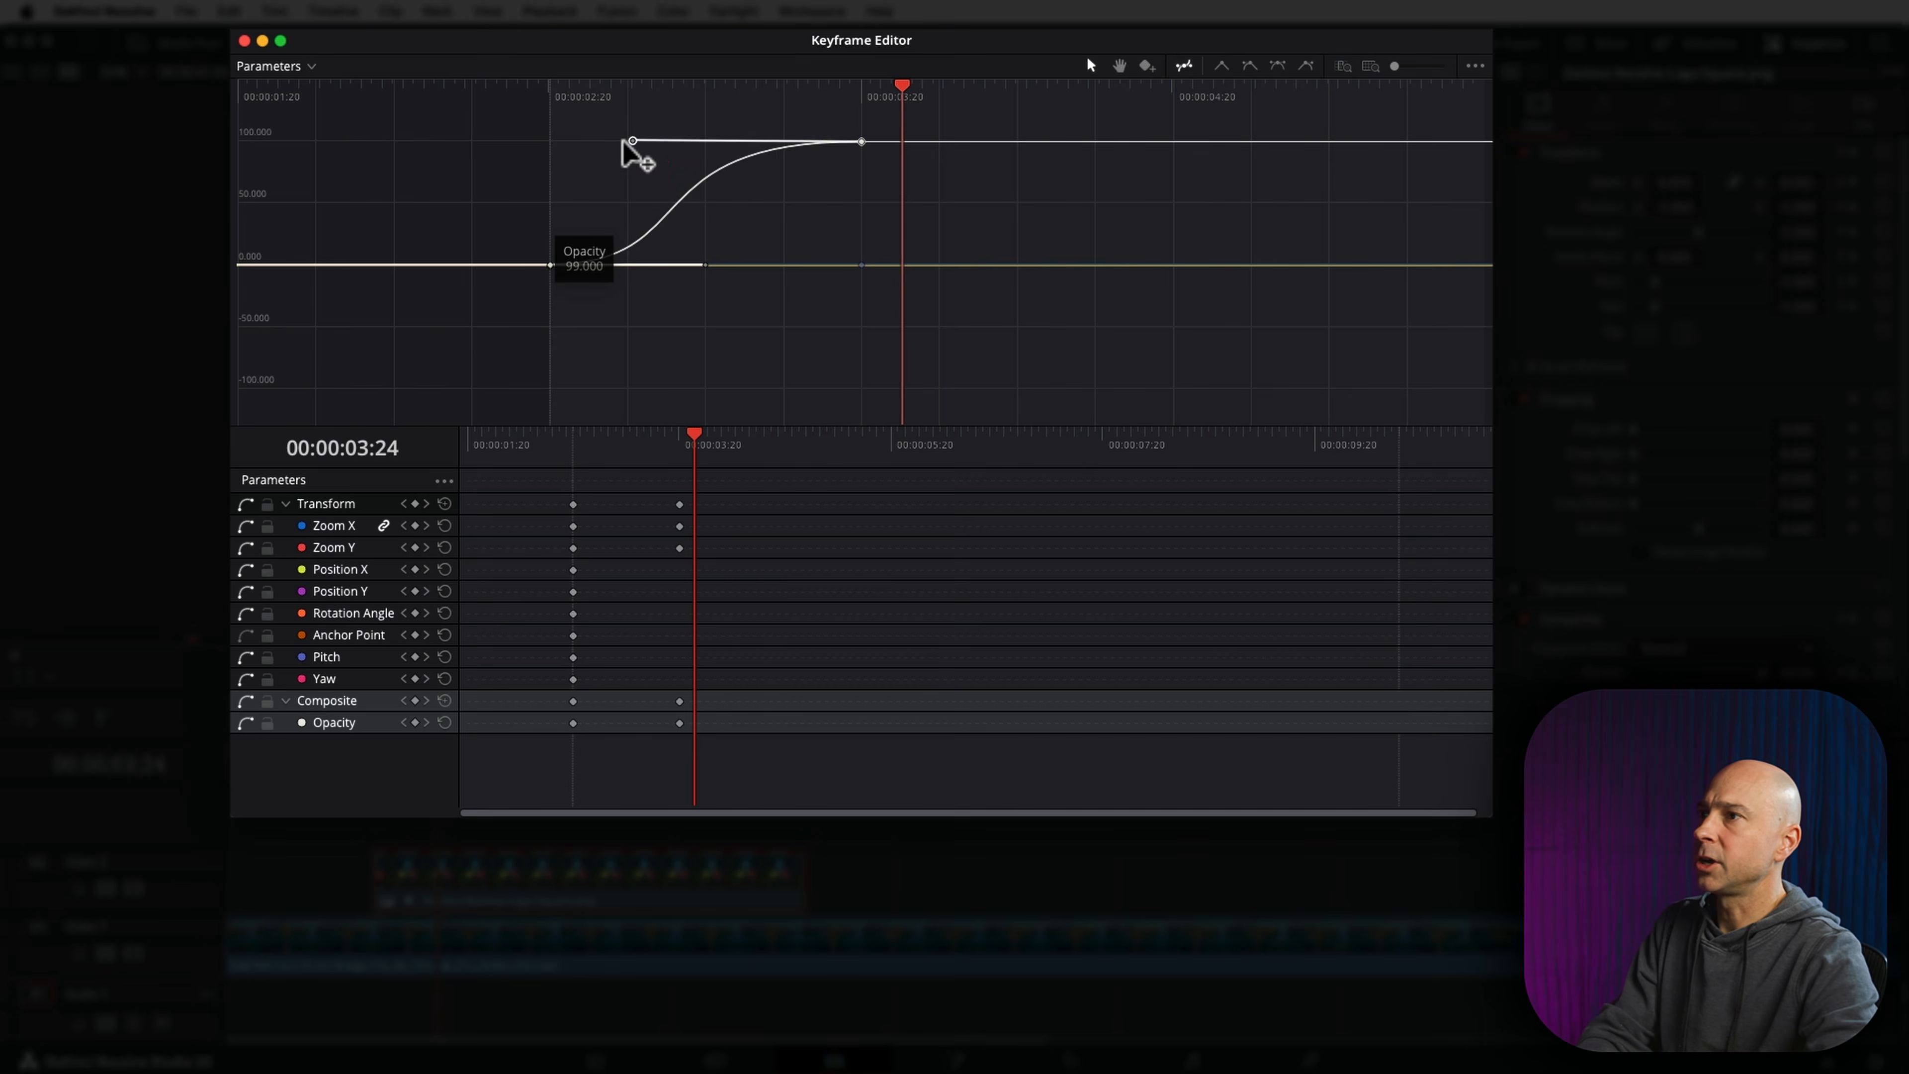
left_click(873, 327)
left_click_drag(965, 352, 411, 82)
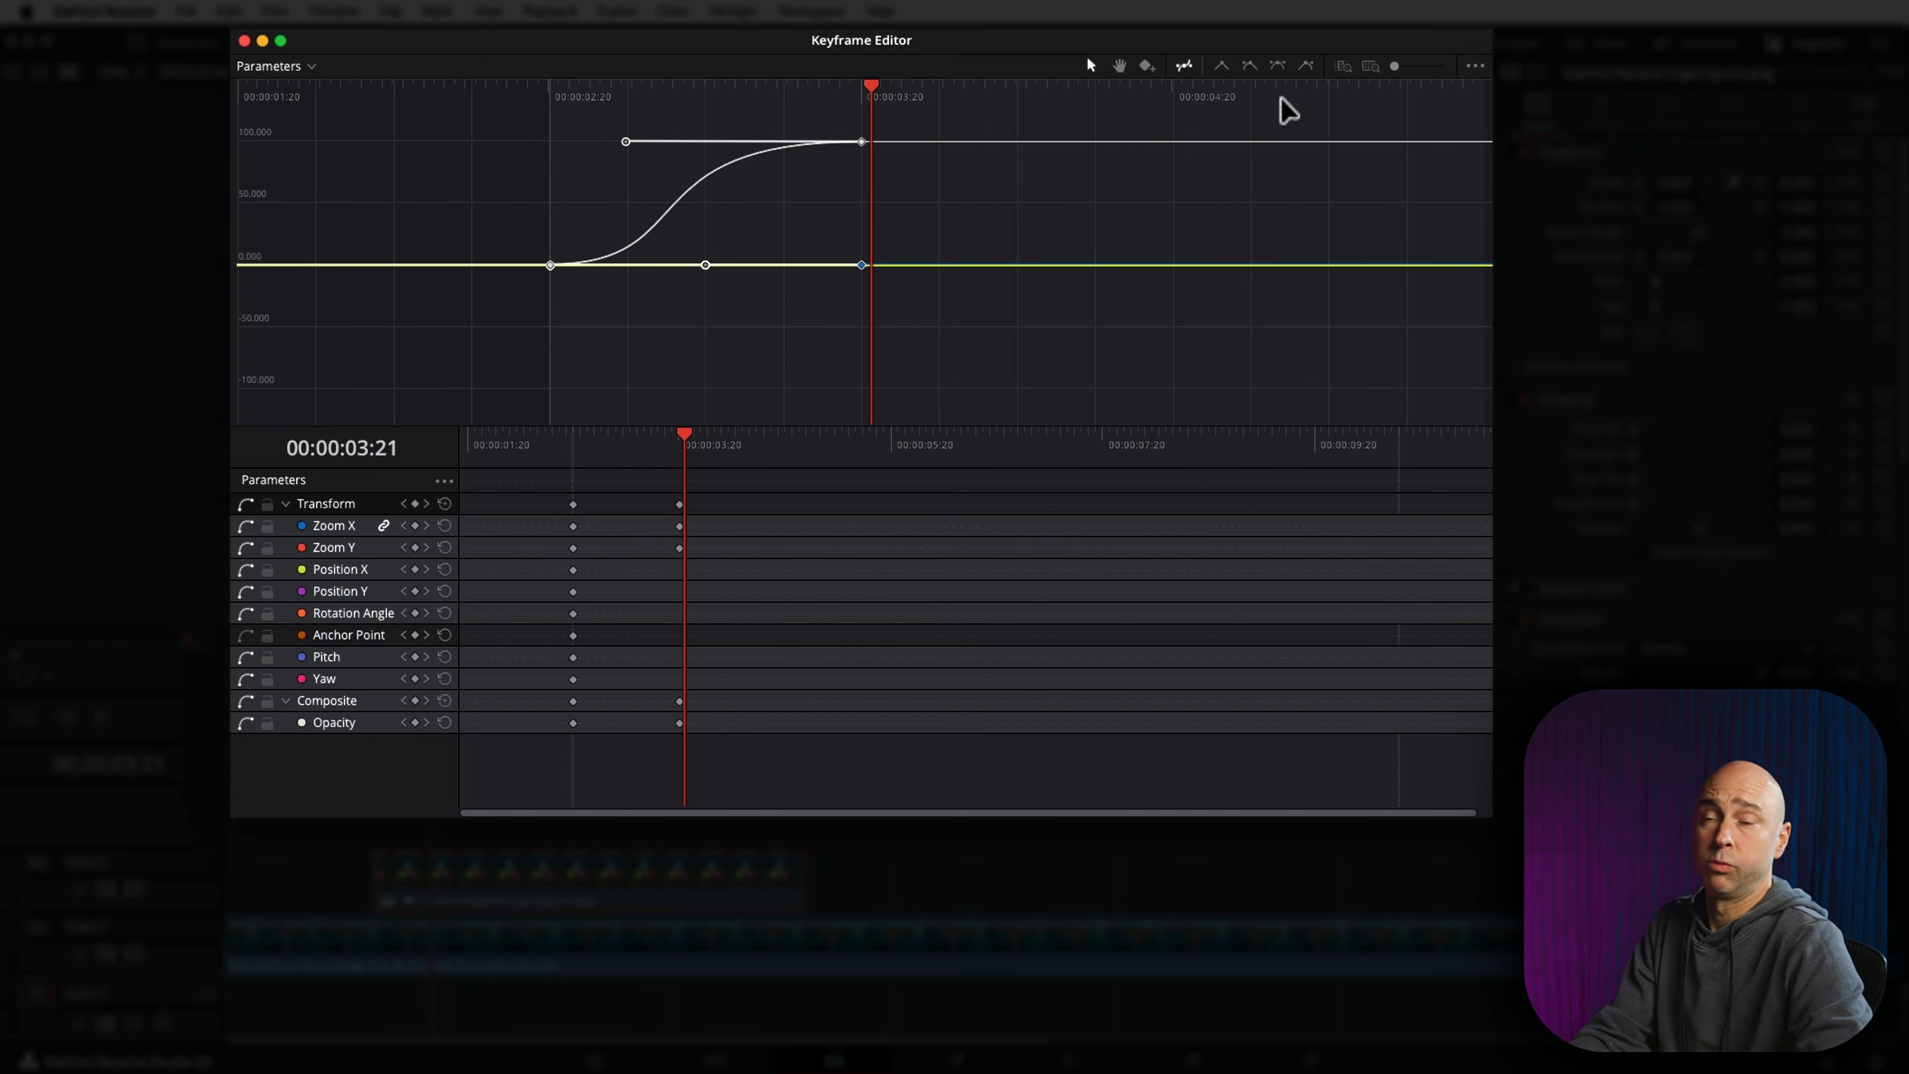
left_click(1279, 66)
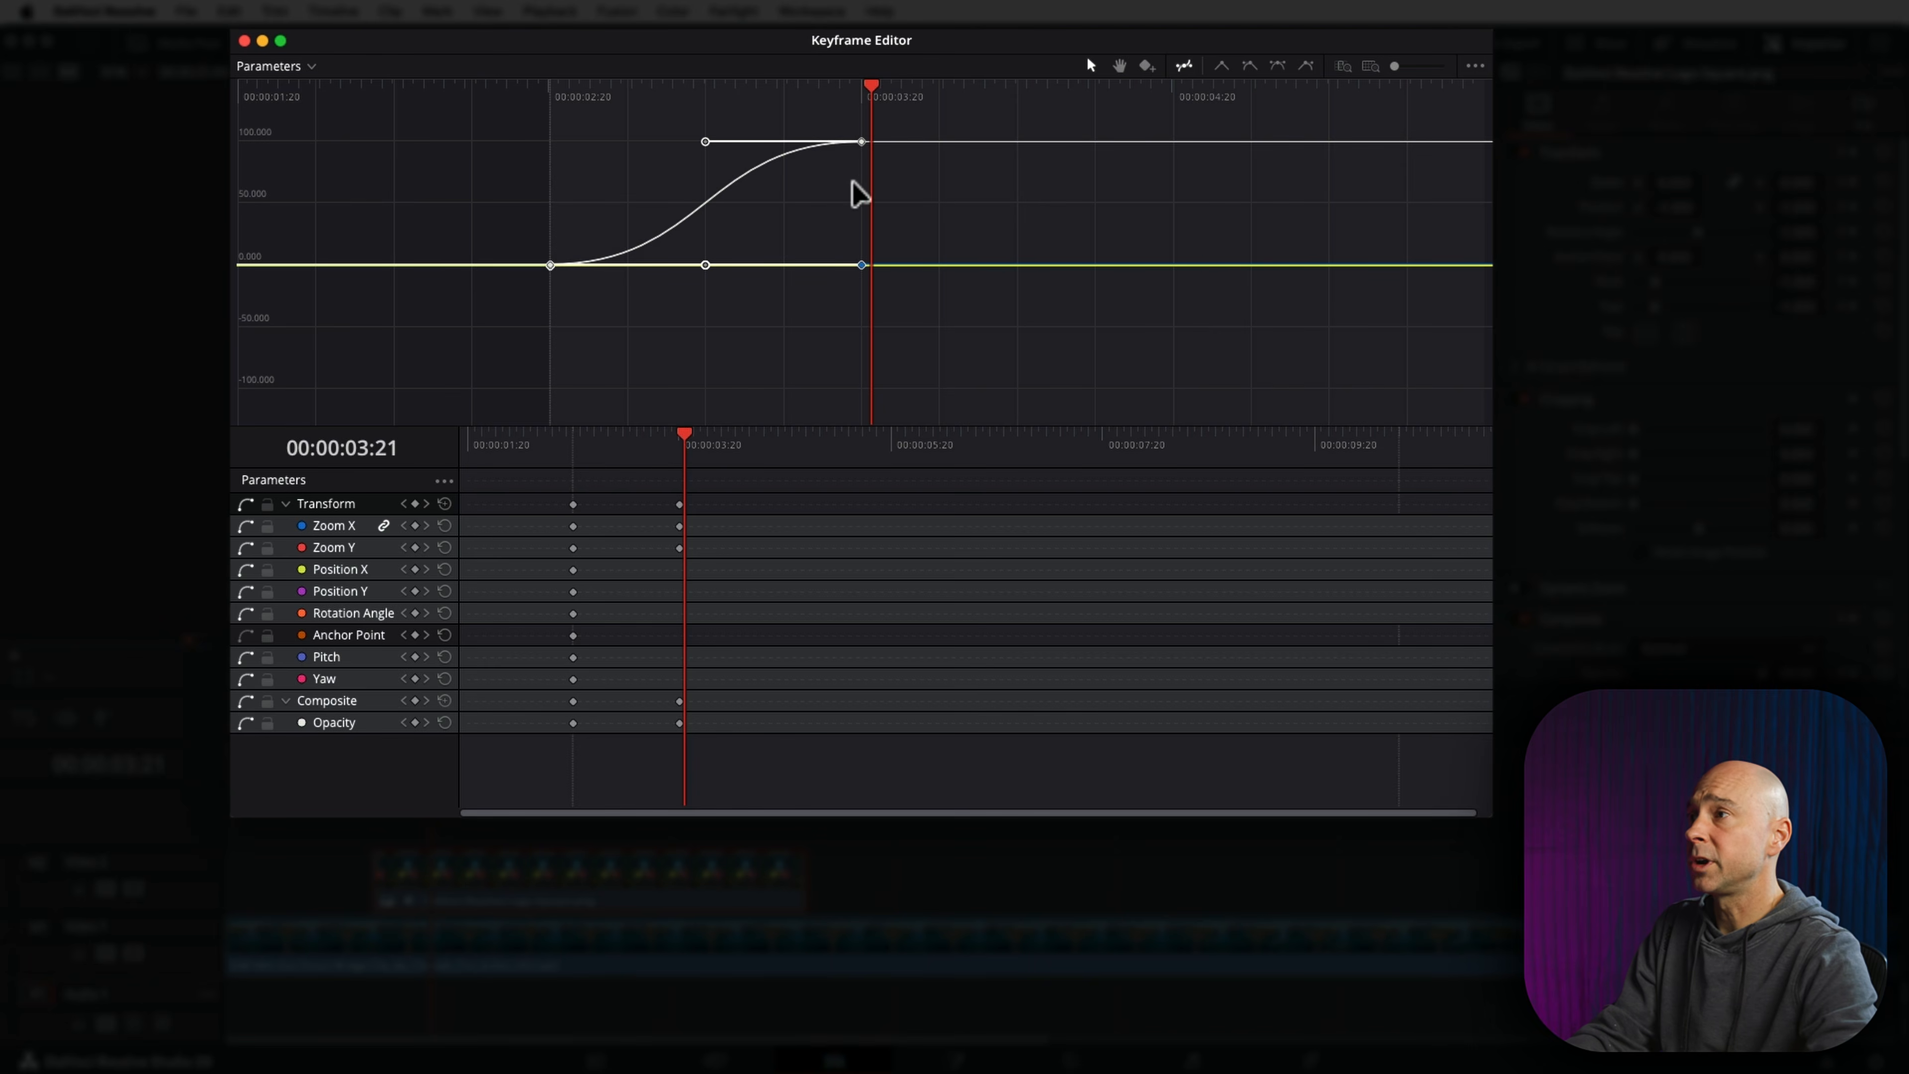
Step: Move the Opacity curve's end keyframe later in time, and move the Zoom end keyframe earlier with a value of about 76.5
mouse_move(864, 142)
left_click_drag(864, 141, 1000, 156)
left_click(778, 208)
left_click(1075, 393)
left_click_drag(799, 277, 611, 199)
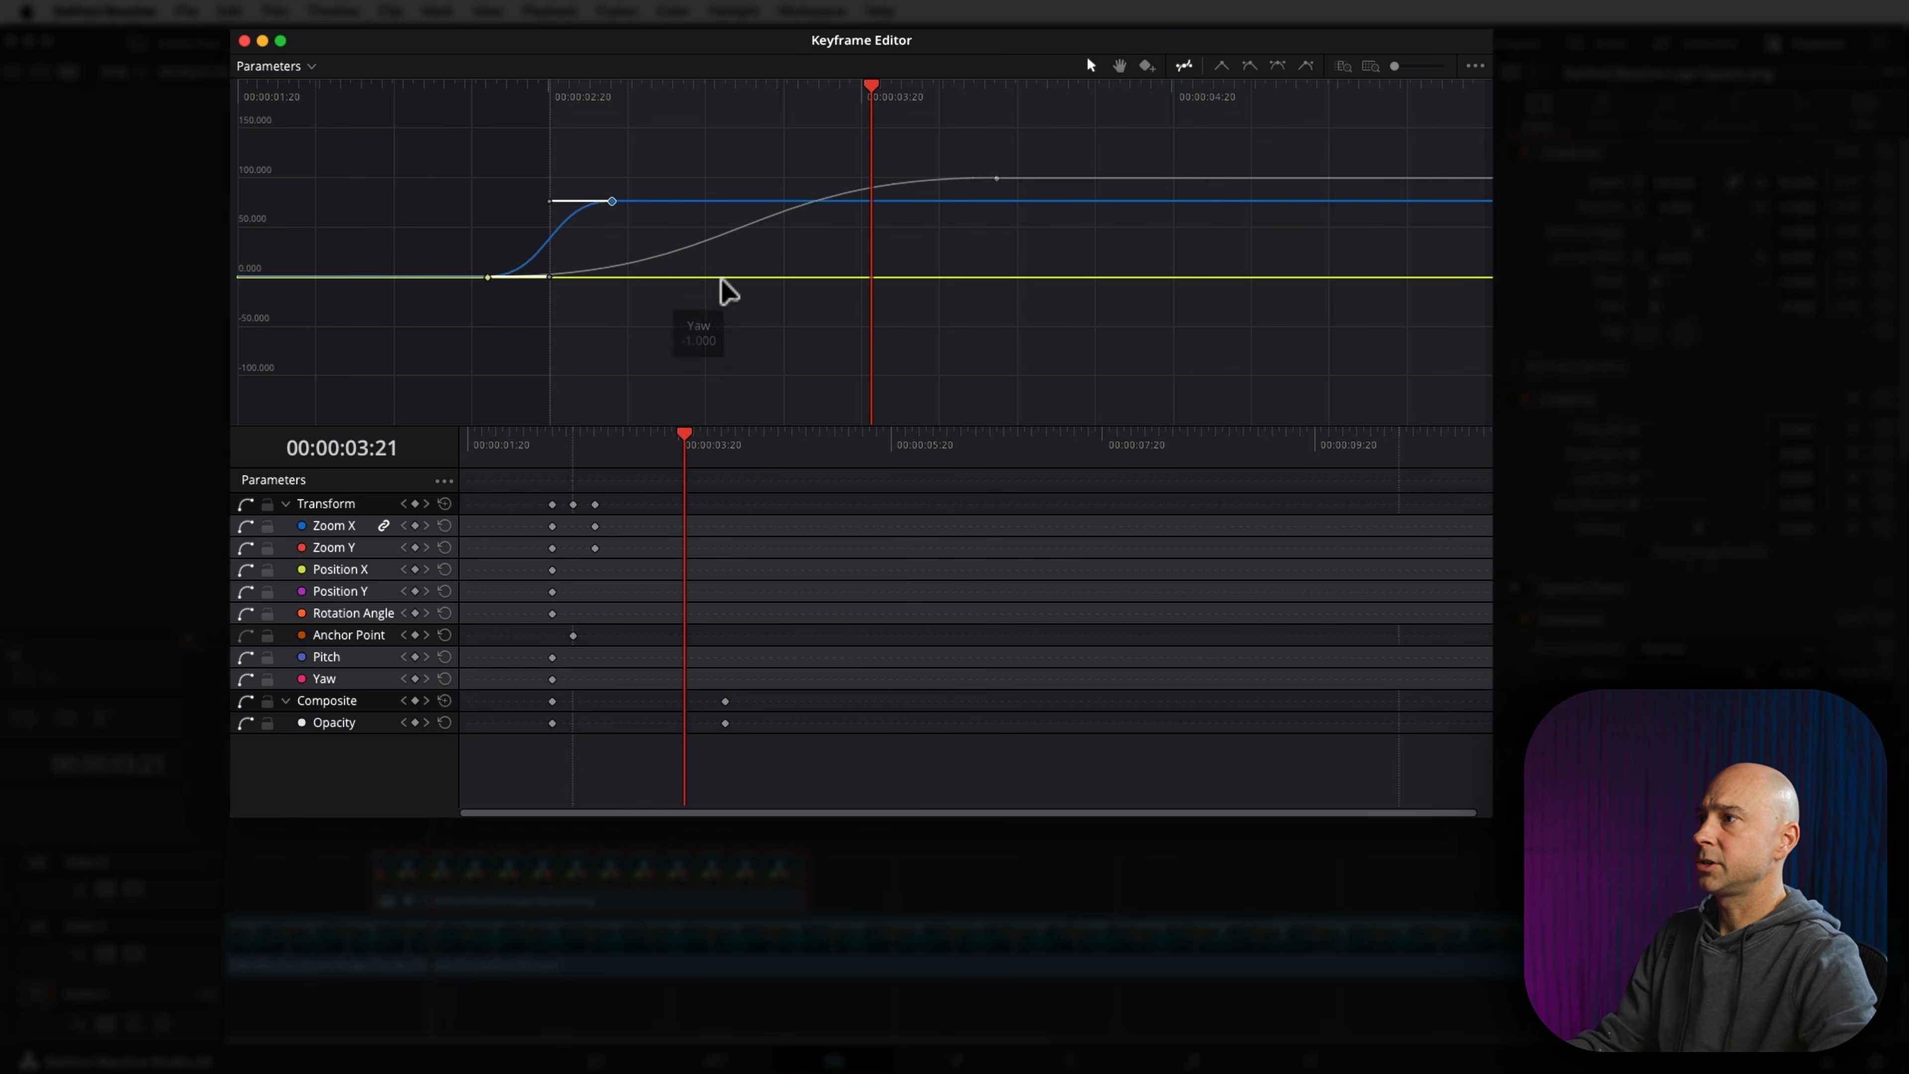
Step: Add two Rotation Angle keyframes at about 35.3 around 00:00:03:21 and nudge them a few frames earlier
left_click(357, 590)
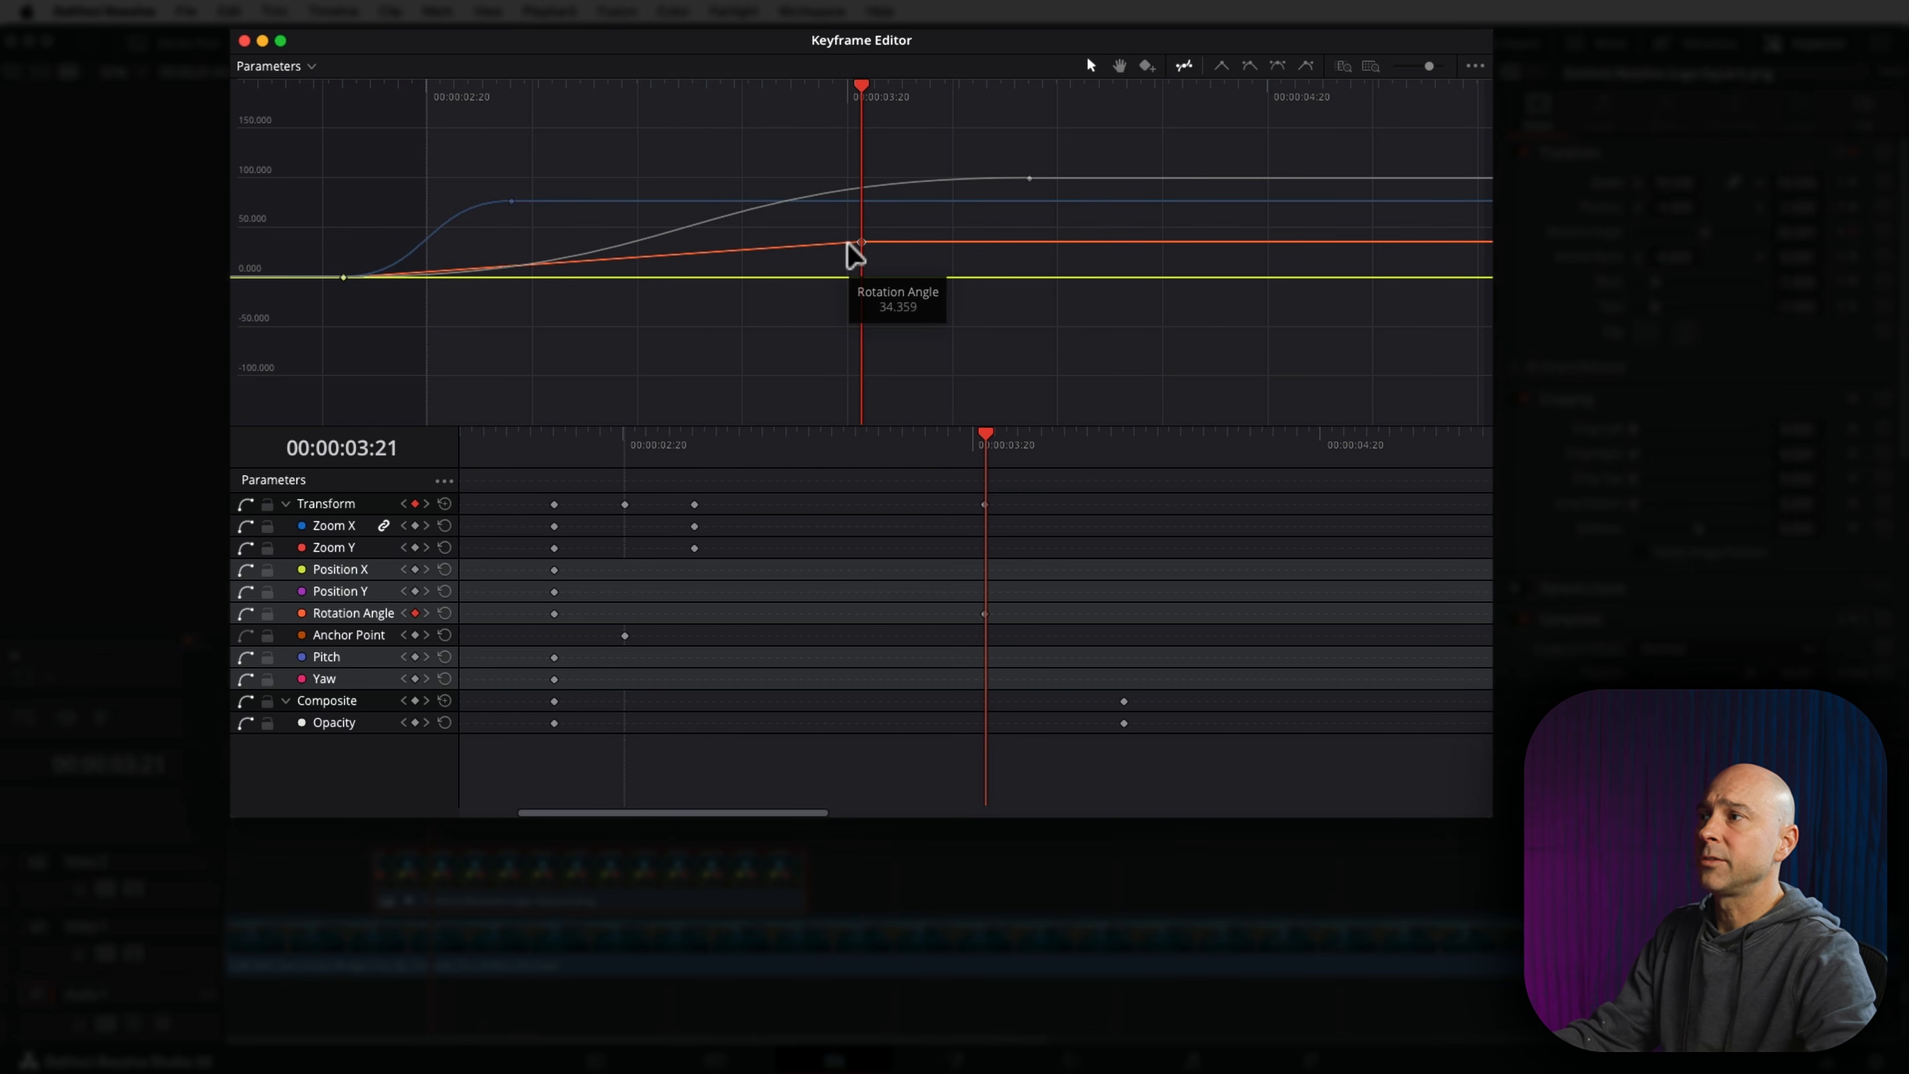
left_click(932, 242, "alt")
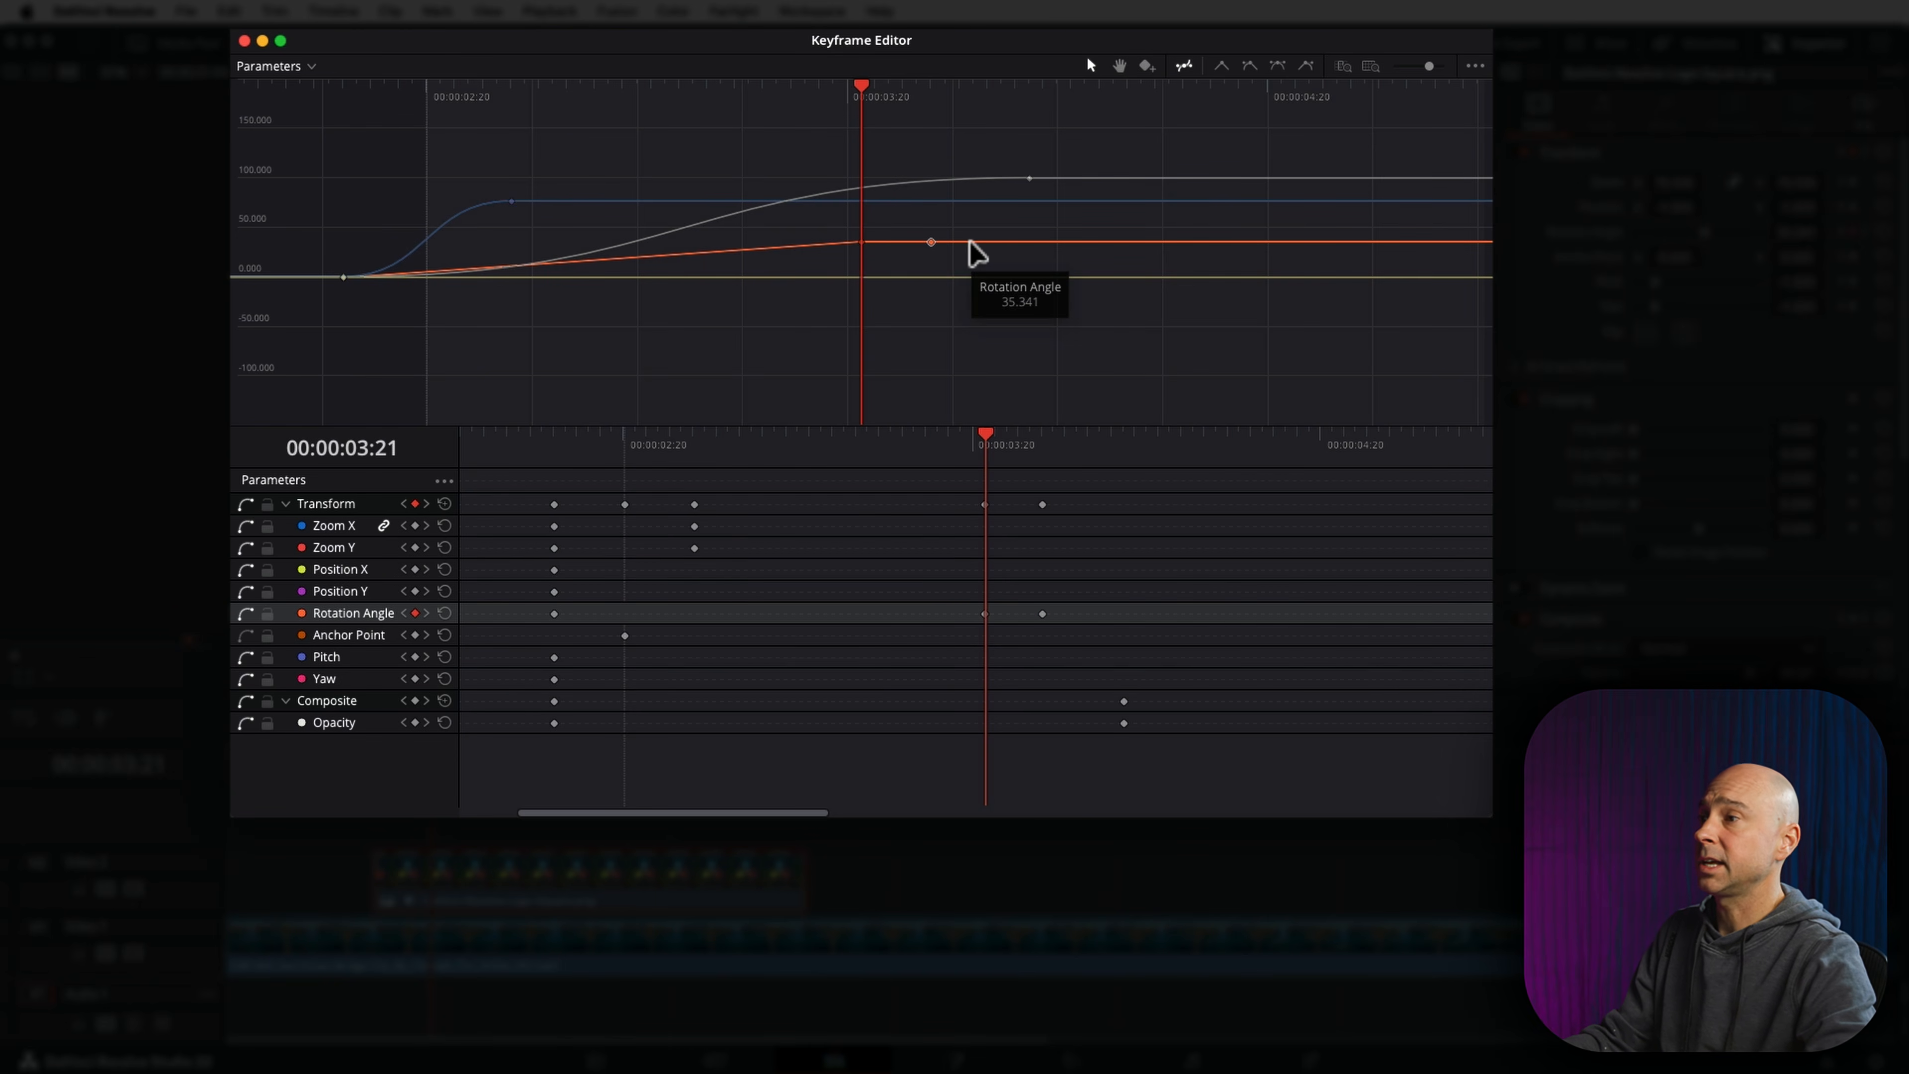
key("shift+comma")
Step: Highlight the Zoom X, Rotation Angle and Opacity curves one after another to compare them in the curve view
left_click(360, 525)
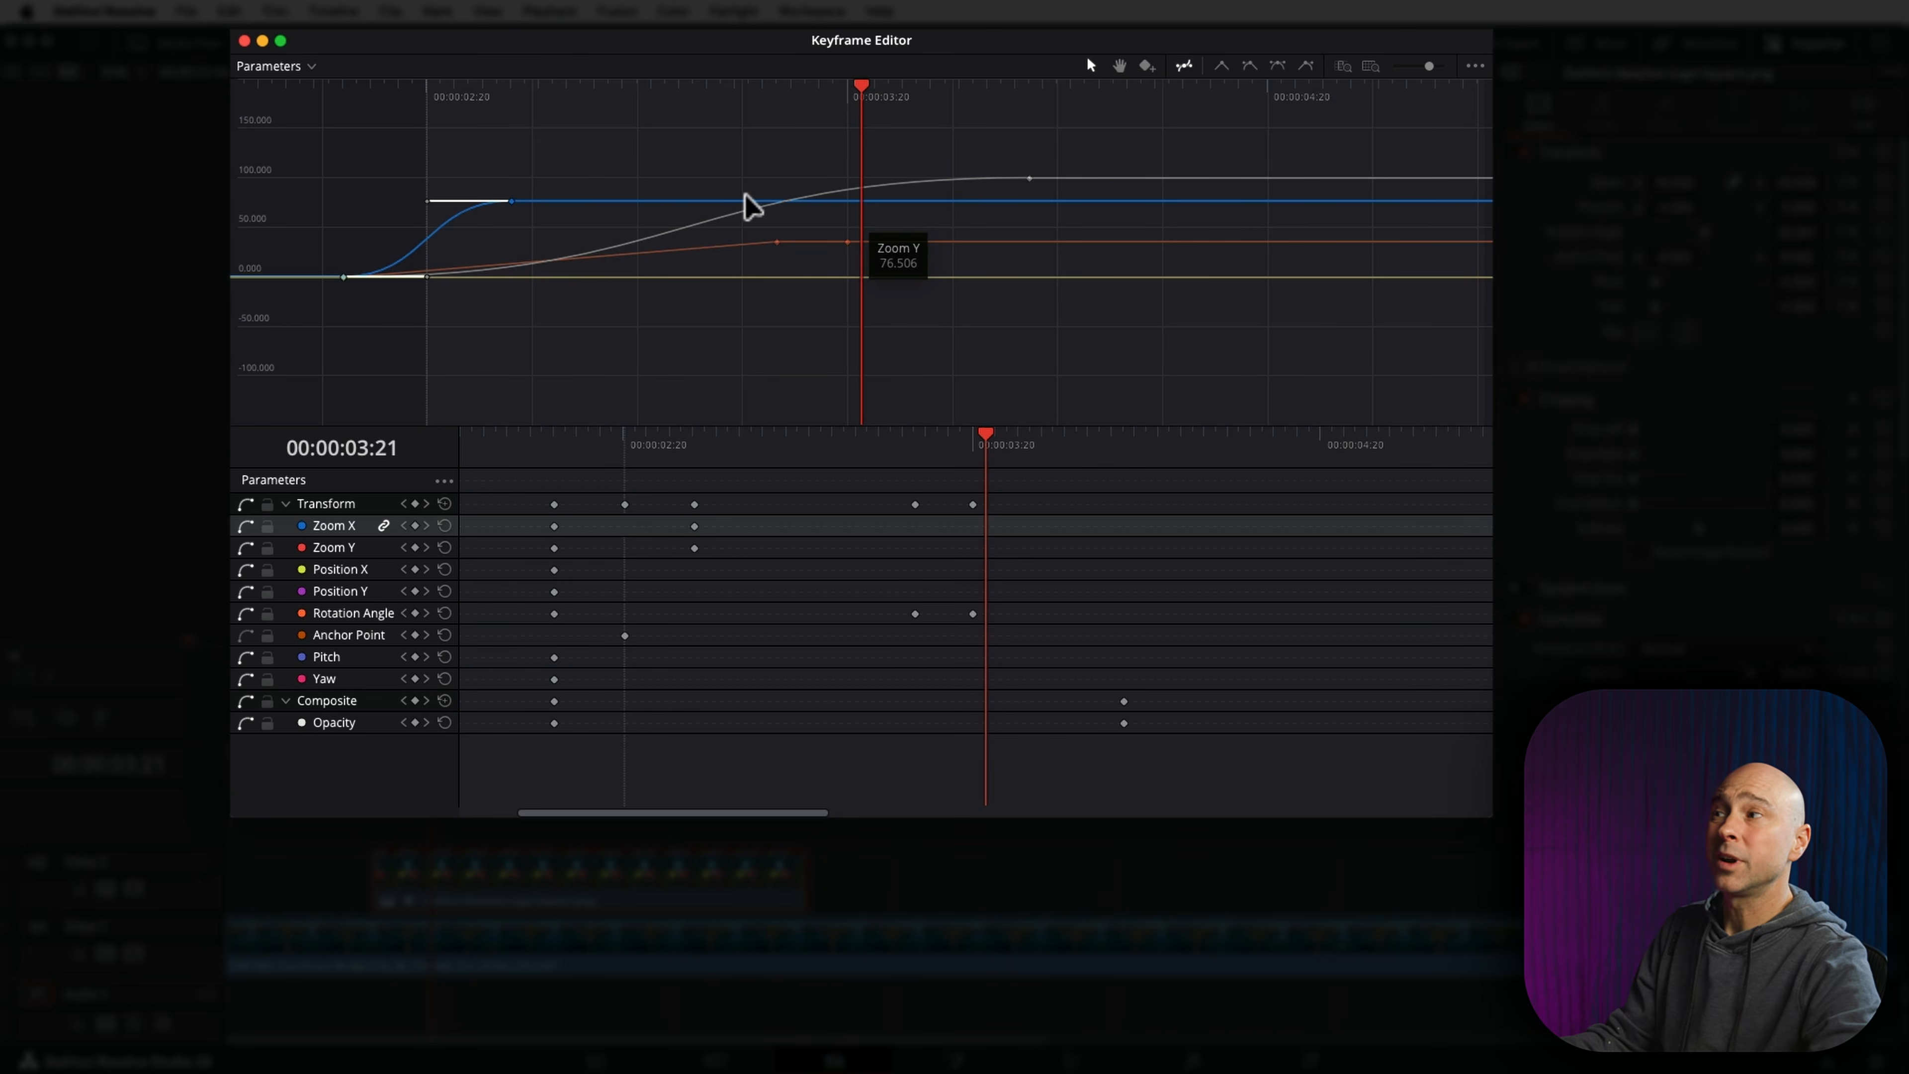
left_click(341, 615)
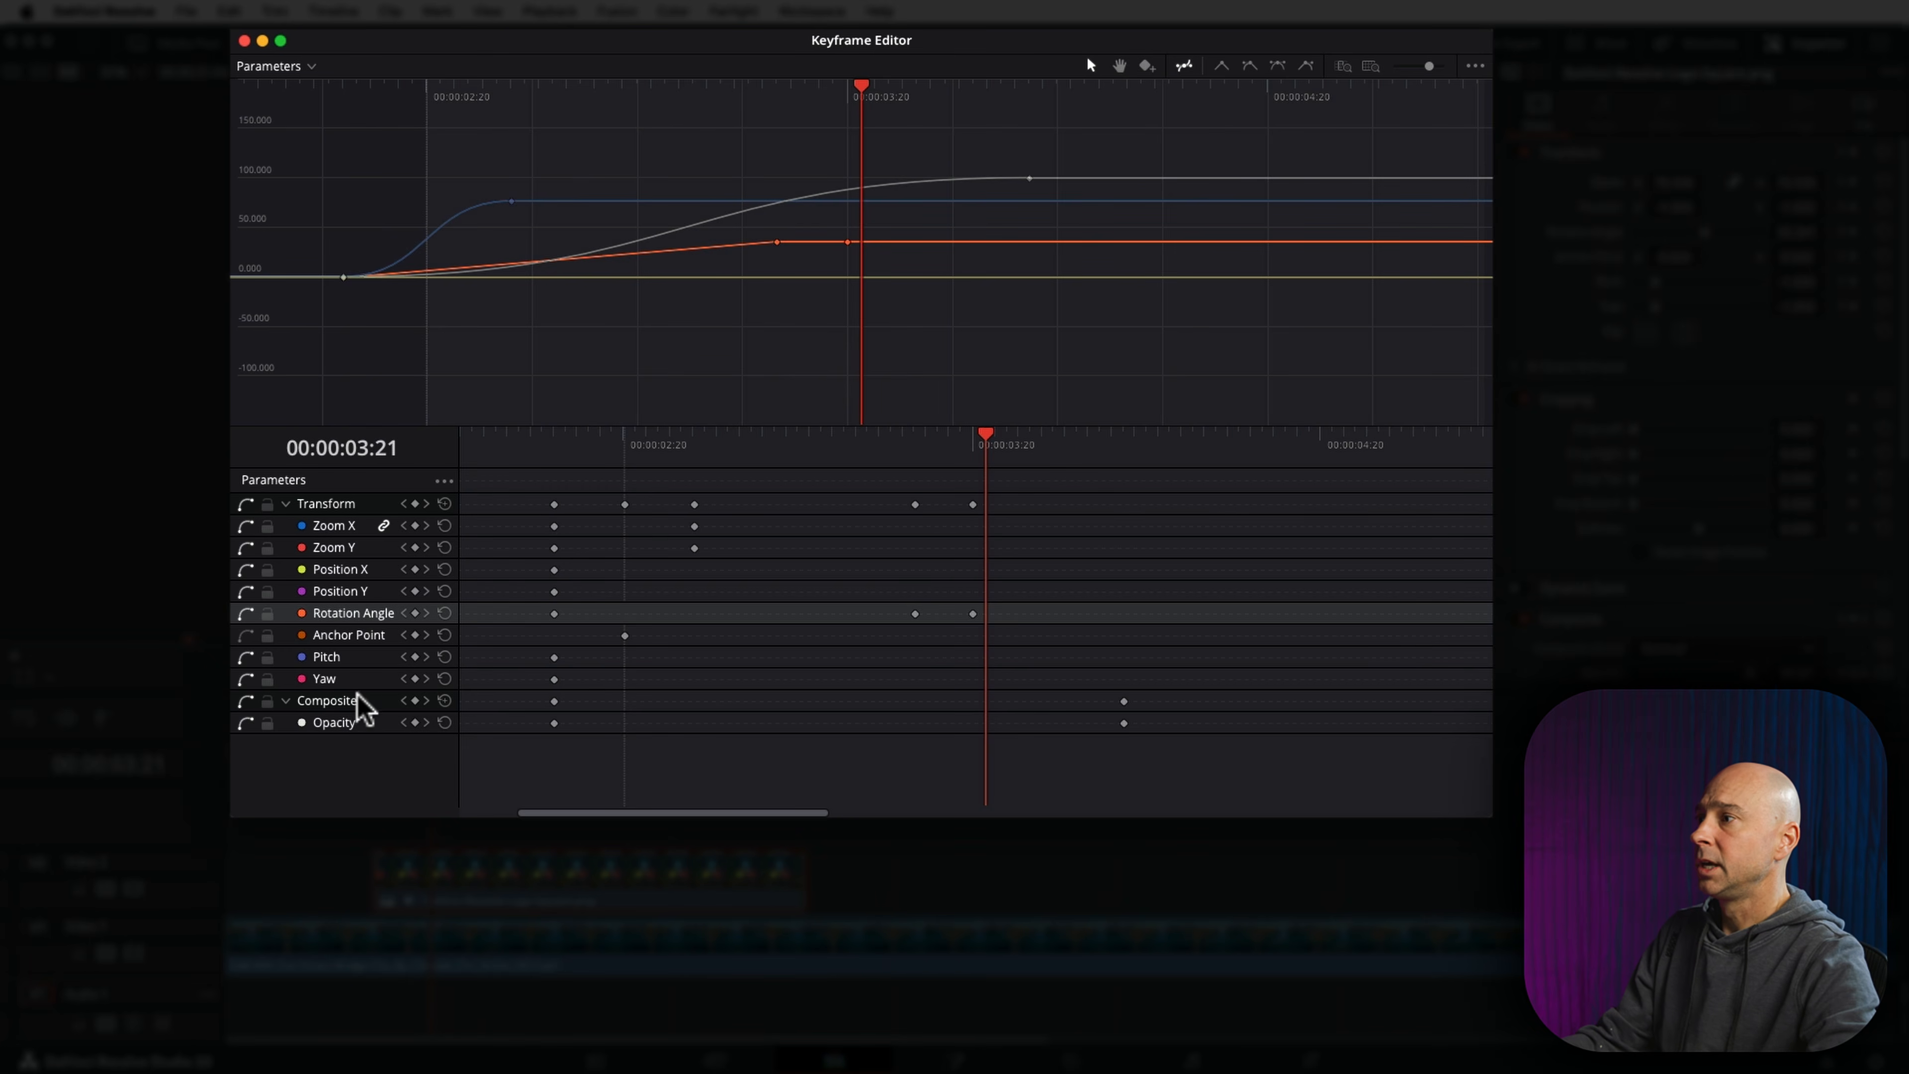
left_click(368, 726)
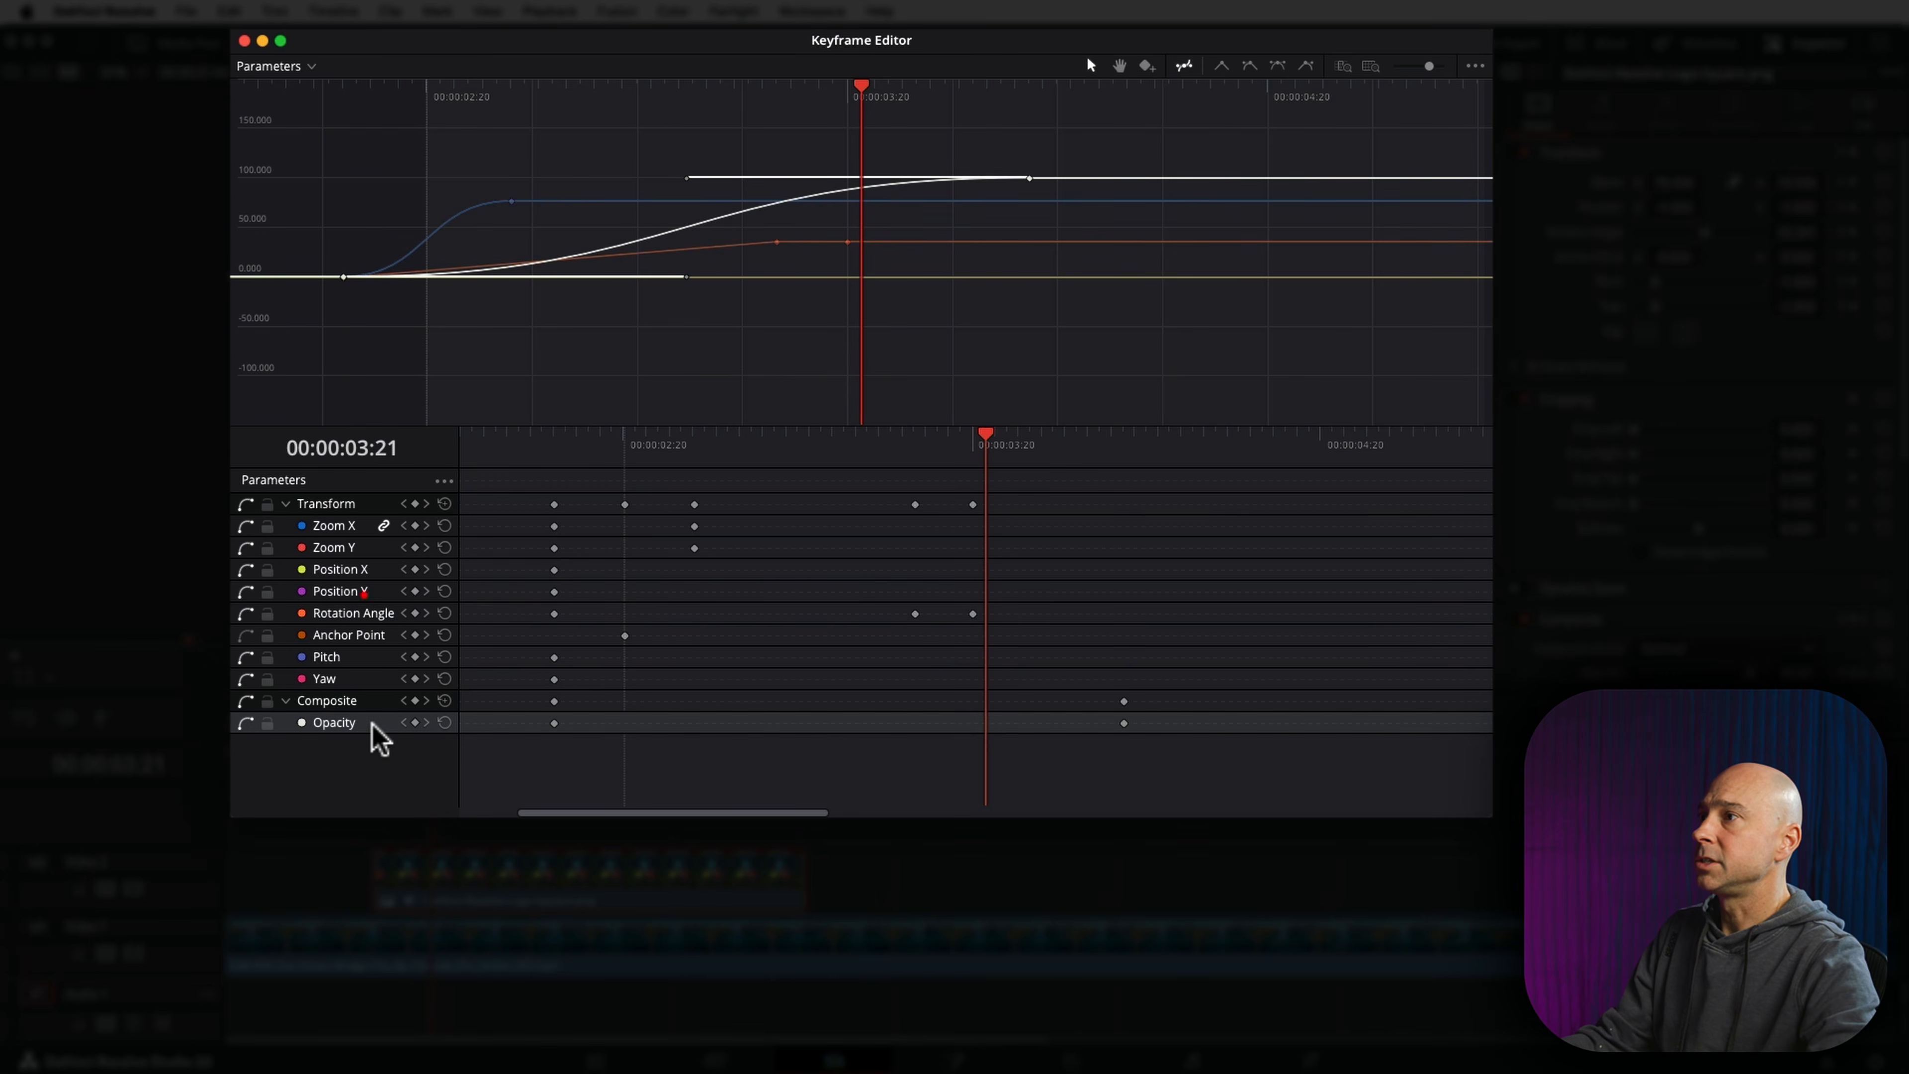
left_click(365, 525)
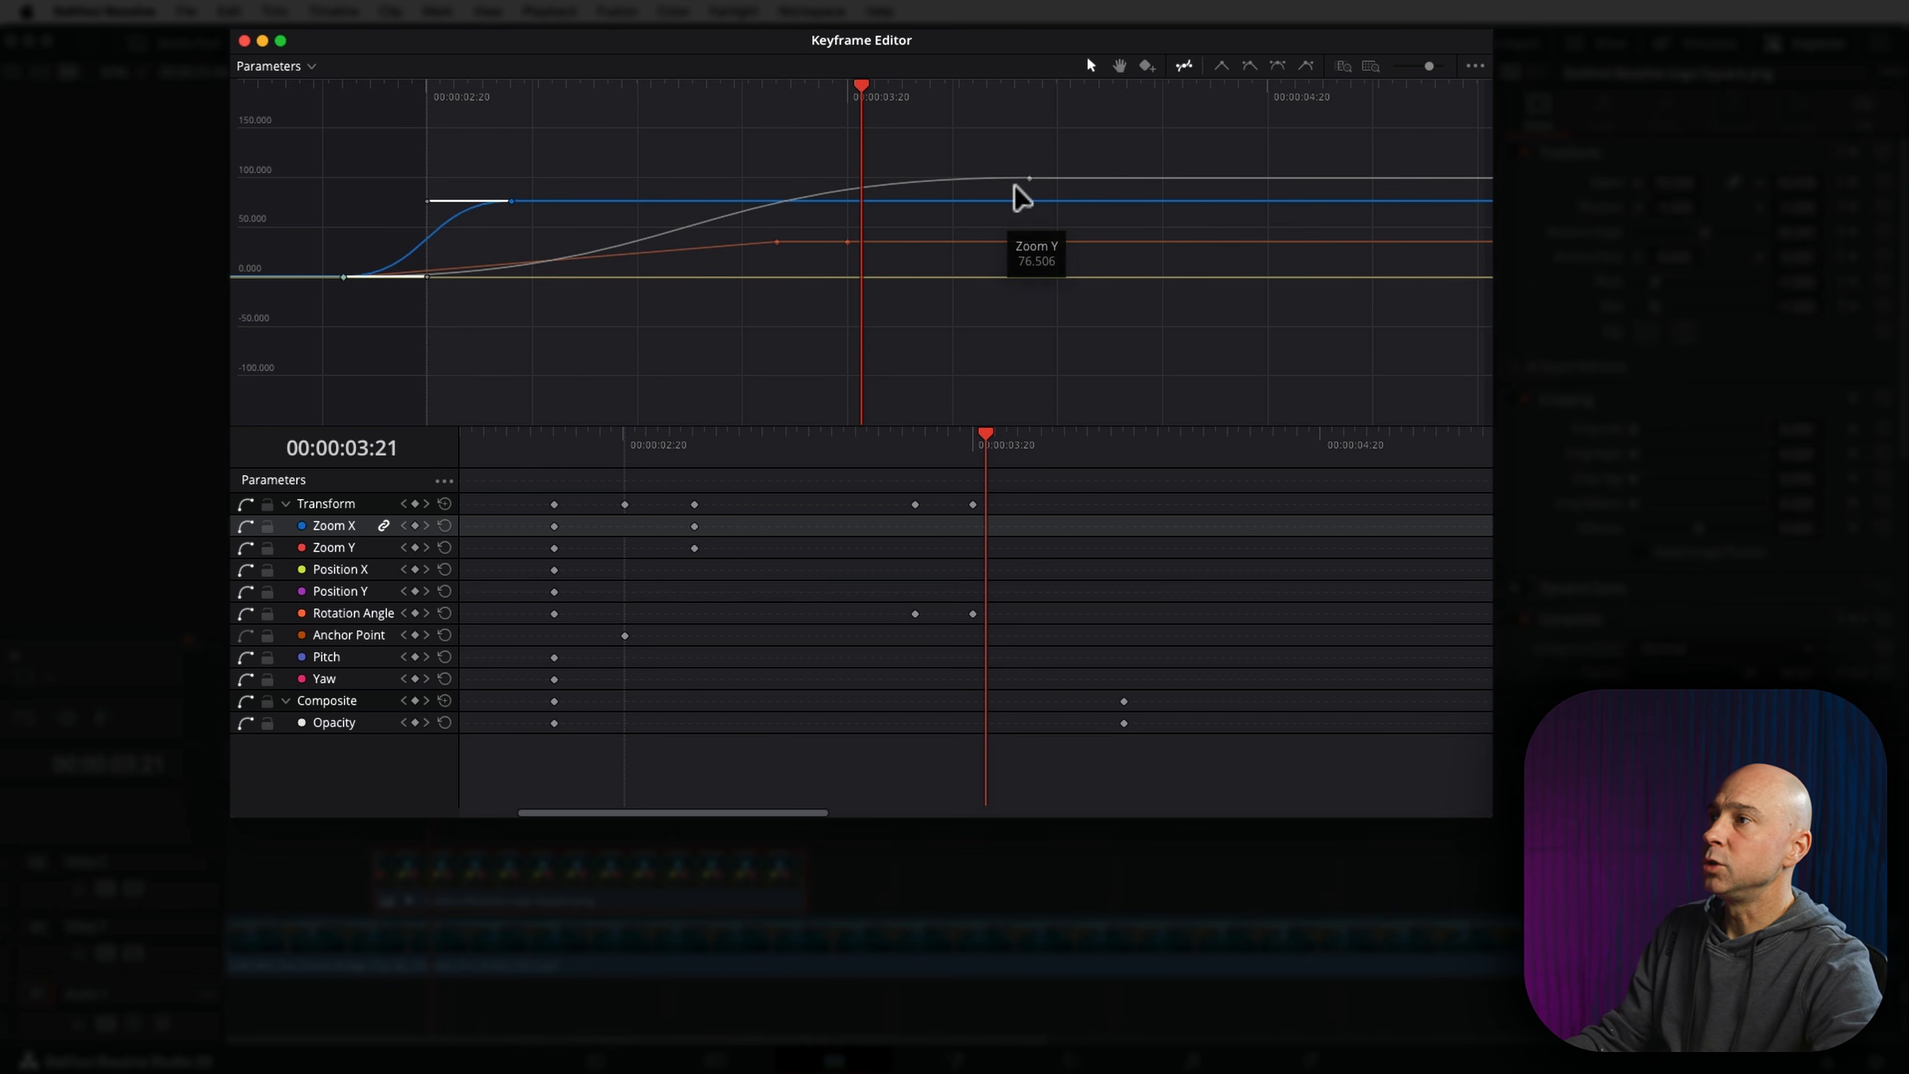
Step: Lower the Opacity curve's end keyframe to about 67.5 and shift it slightly earlier, then select the shared starting keyframes
left_click(1028, 180)
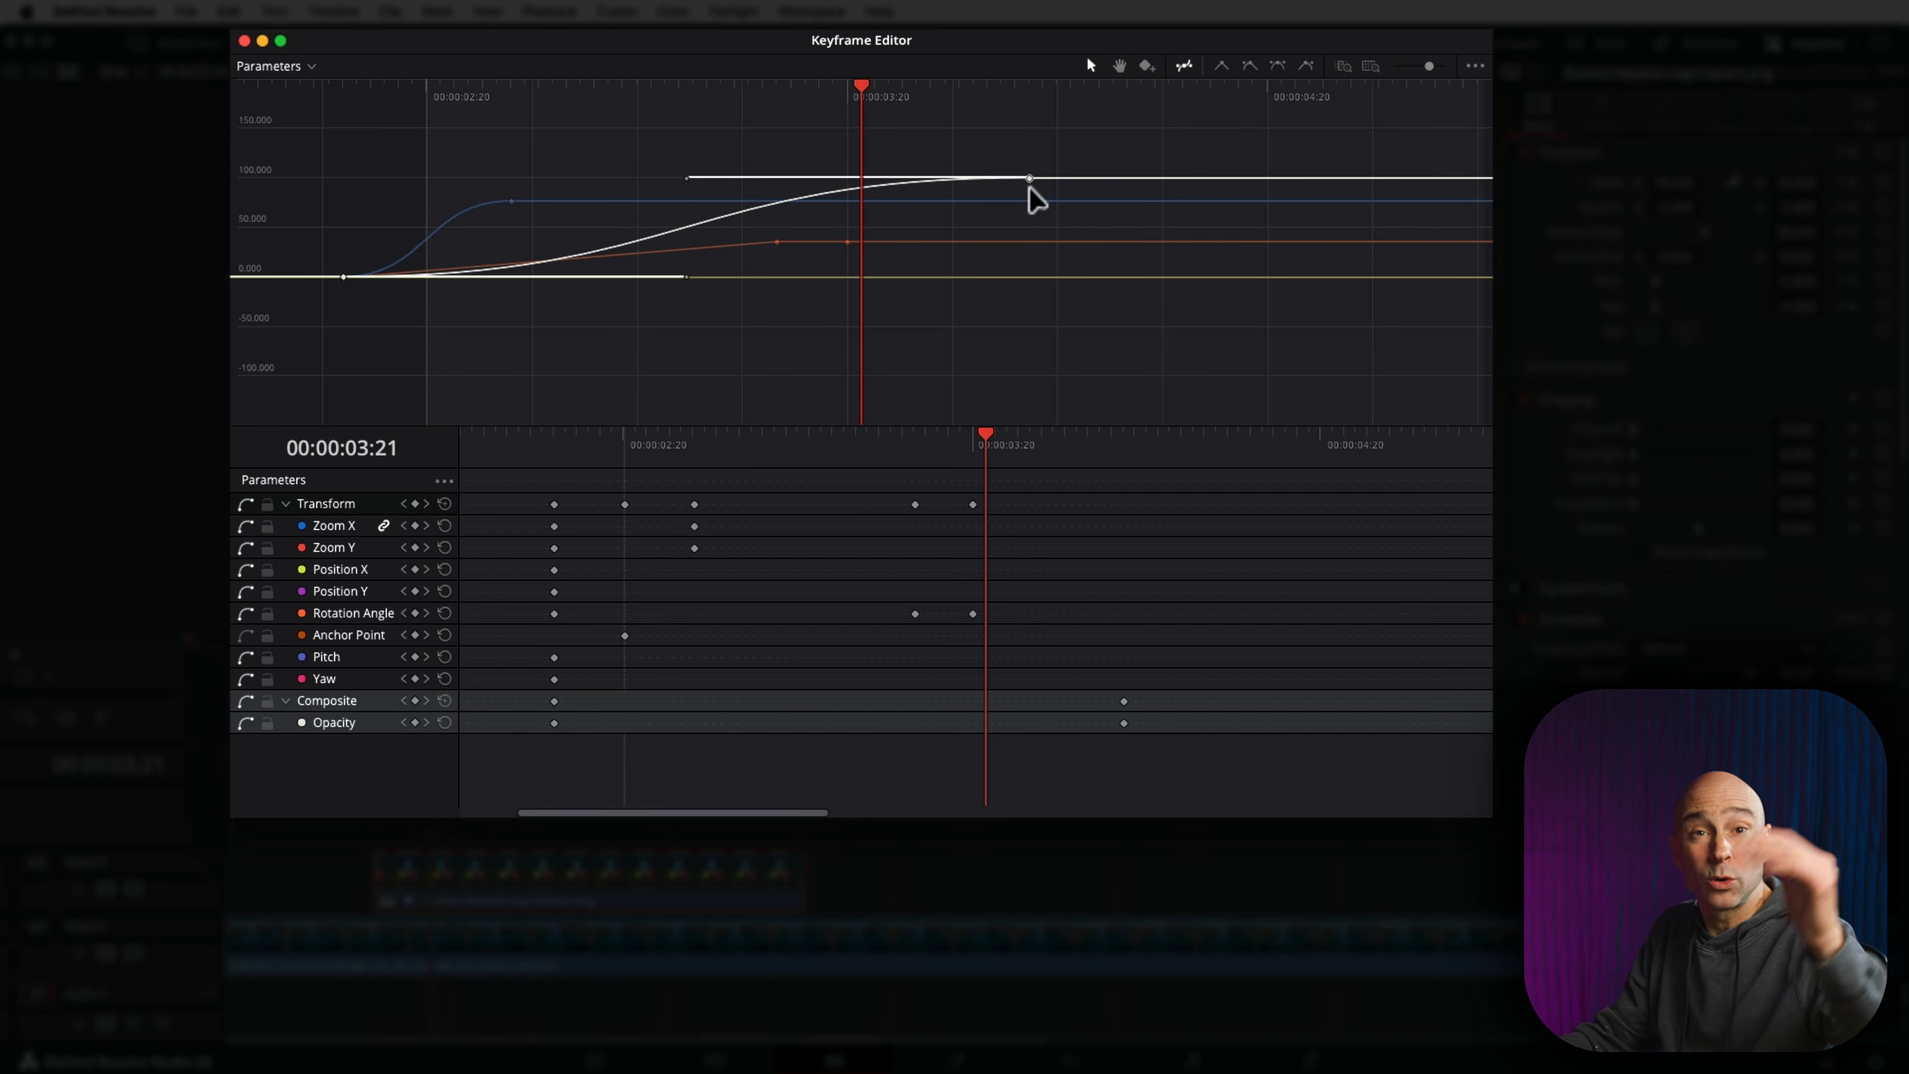
left_click_drag(1031, 179, 1001, 244)
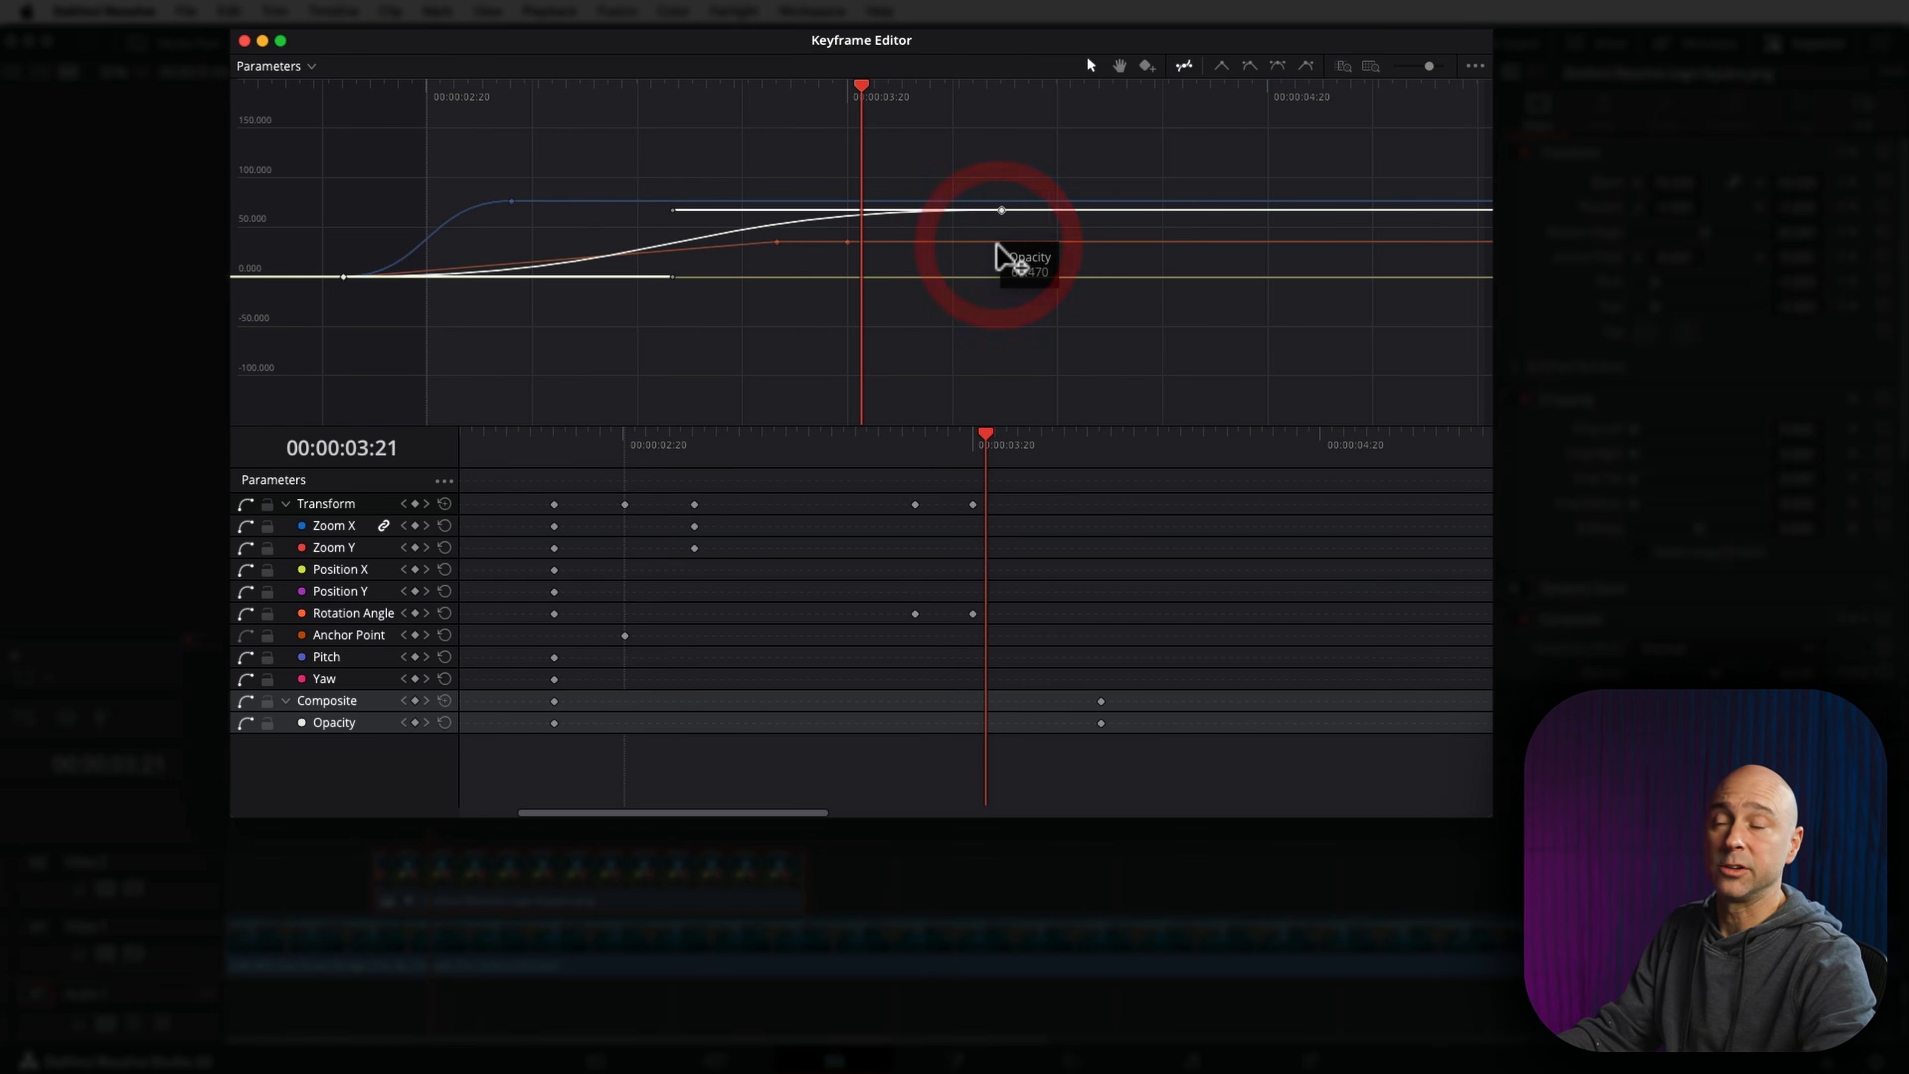
mouse_move(1042, 245)
left_mouse_down()
mouse_move(1258, 235)
mouse_move(1015, 243)
left_mouse_up()
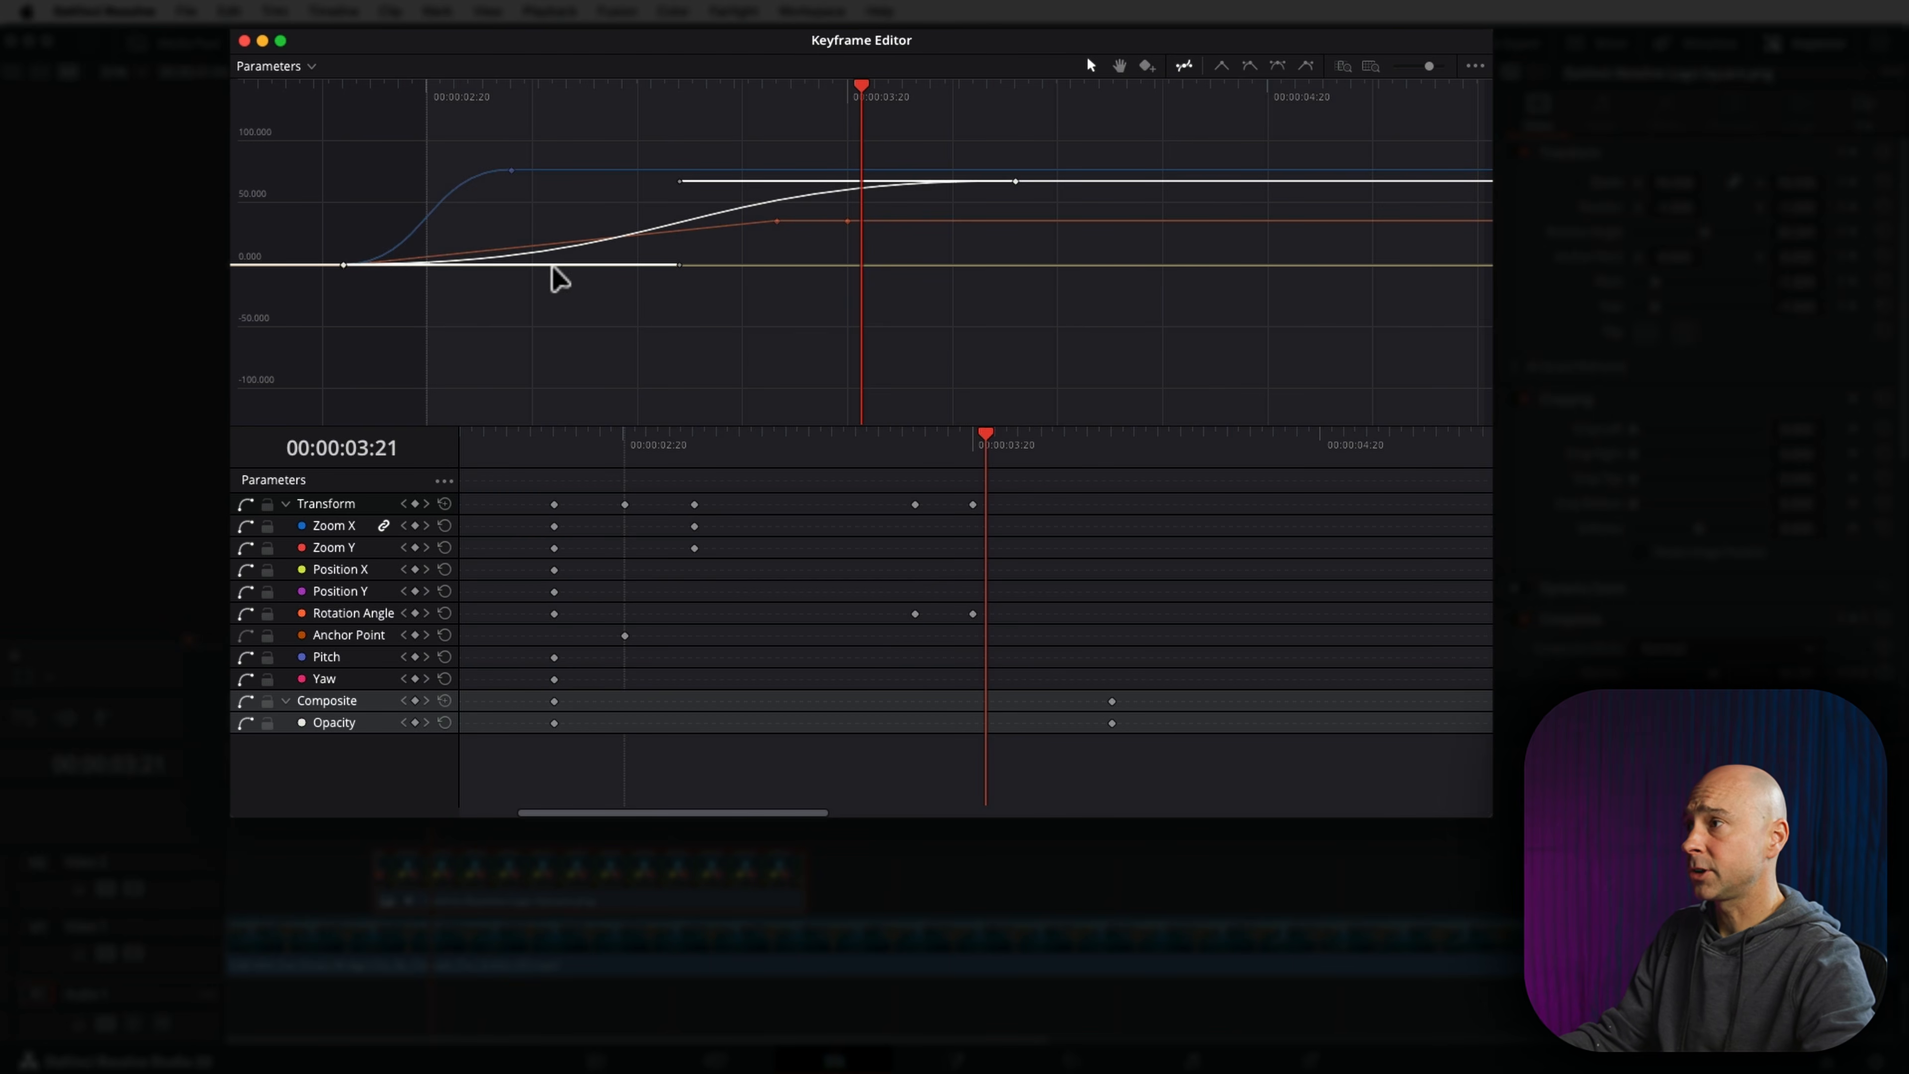
left_click(343, 267)
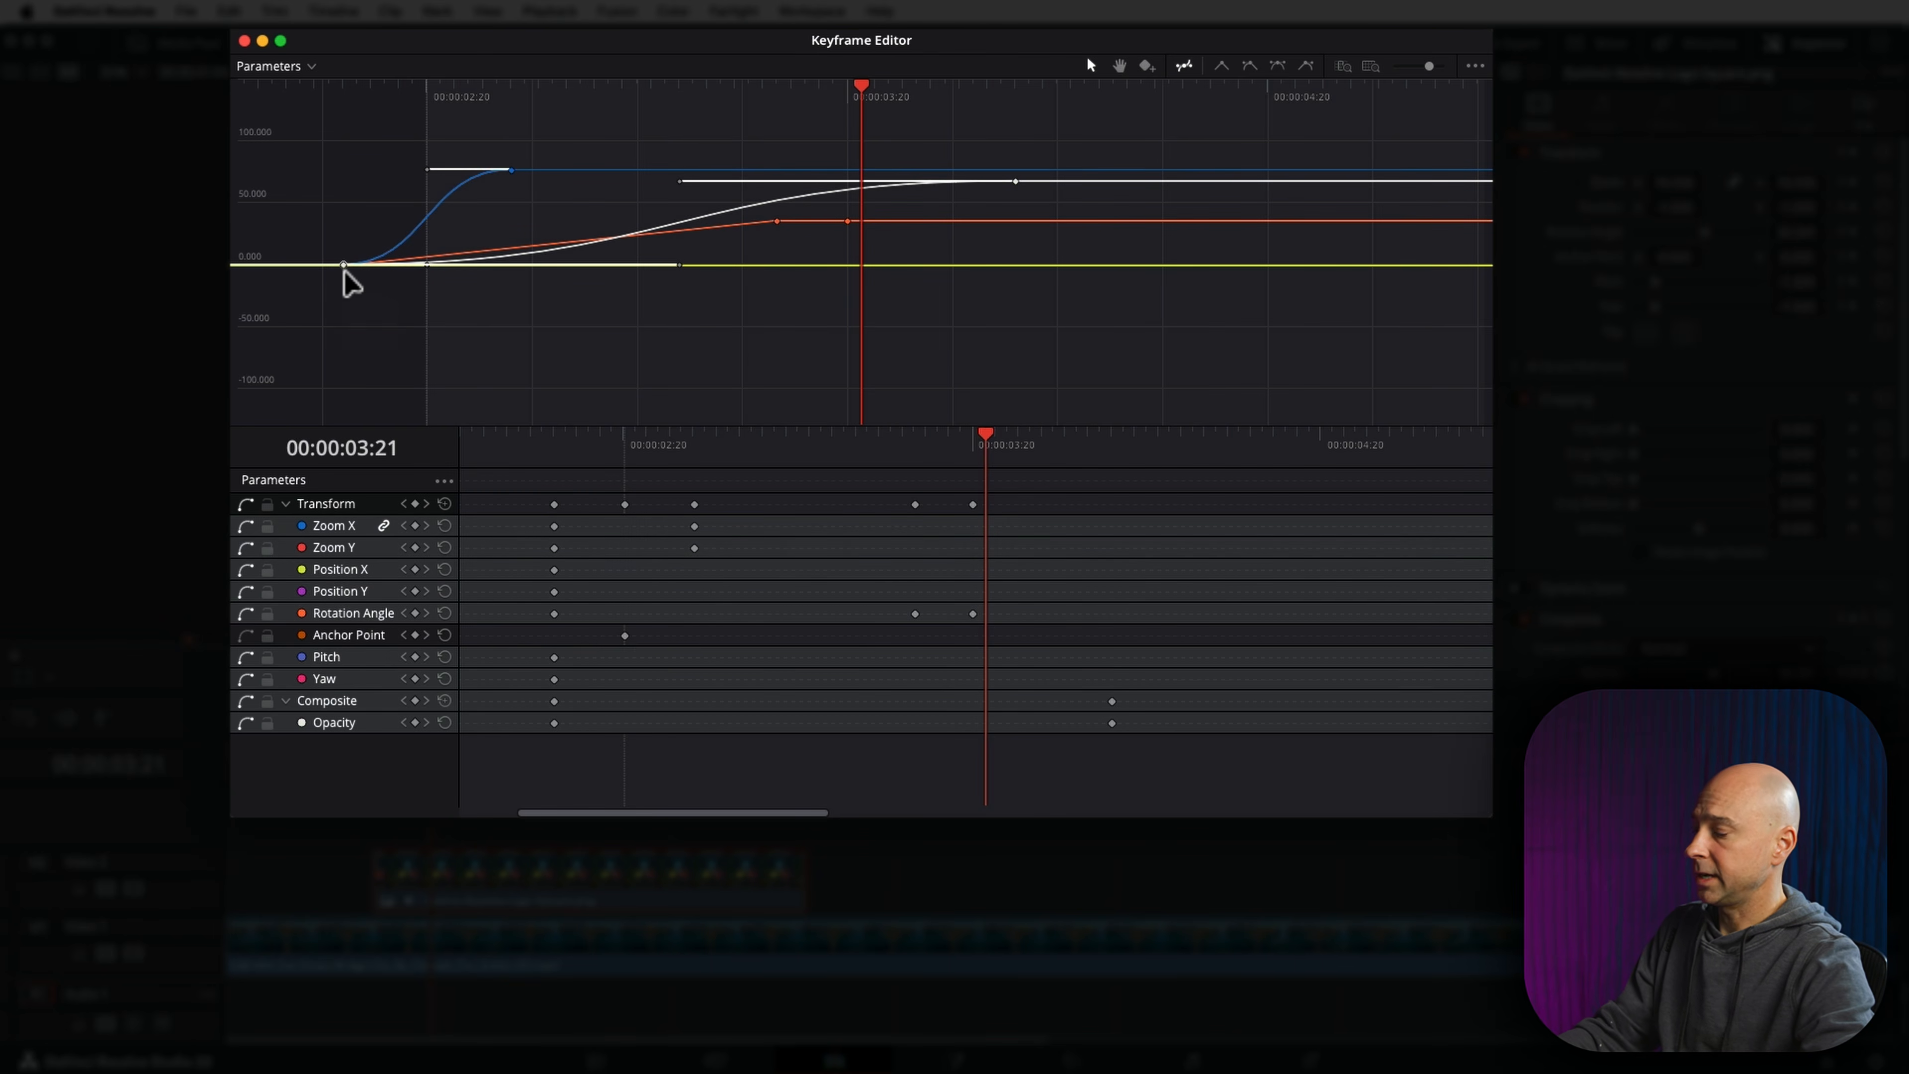
Step: Add a Zoom keyframe with value 0.000 at 00:00:04:22 and apply Ease In and Out to it
left_click(1294, 92)
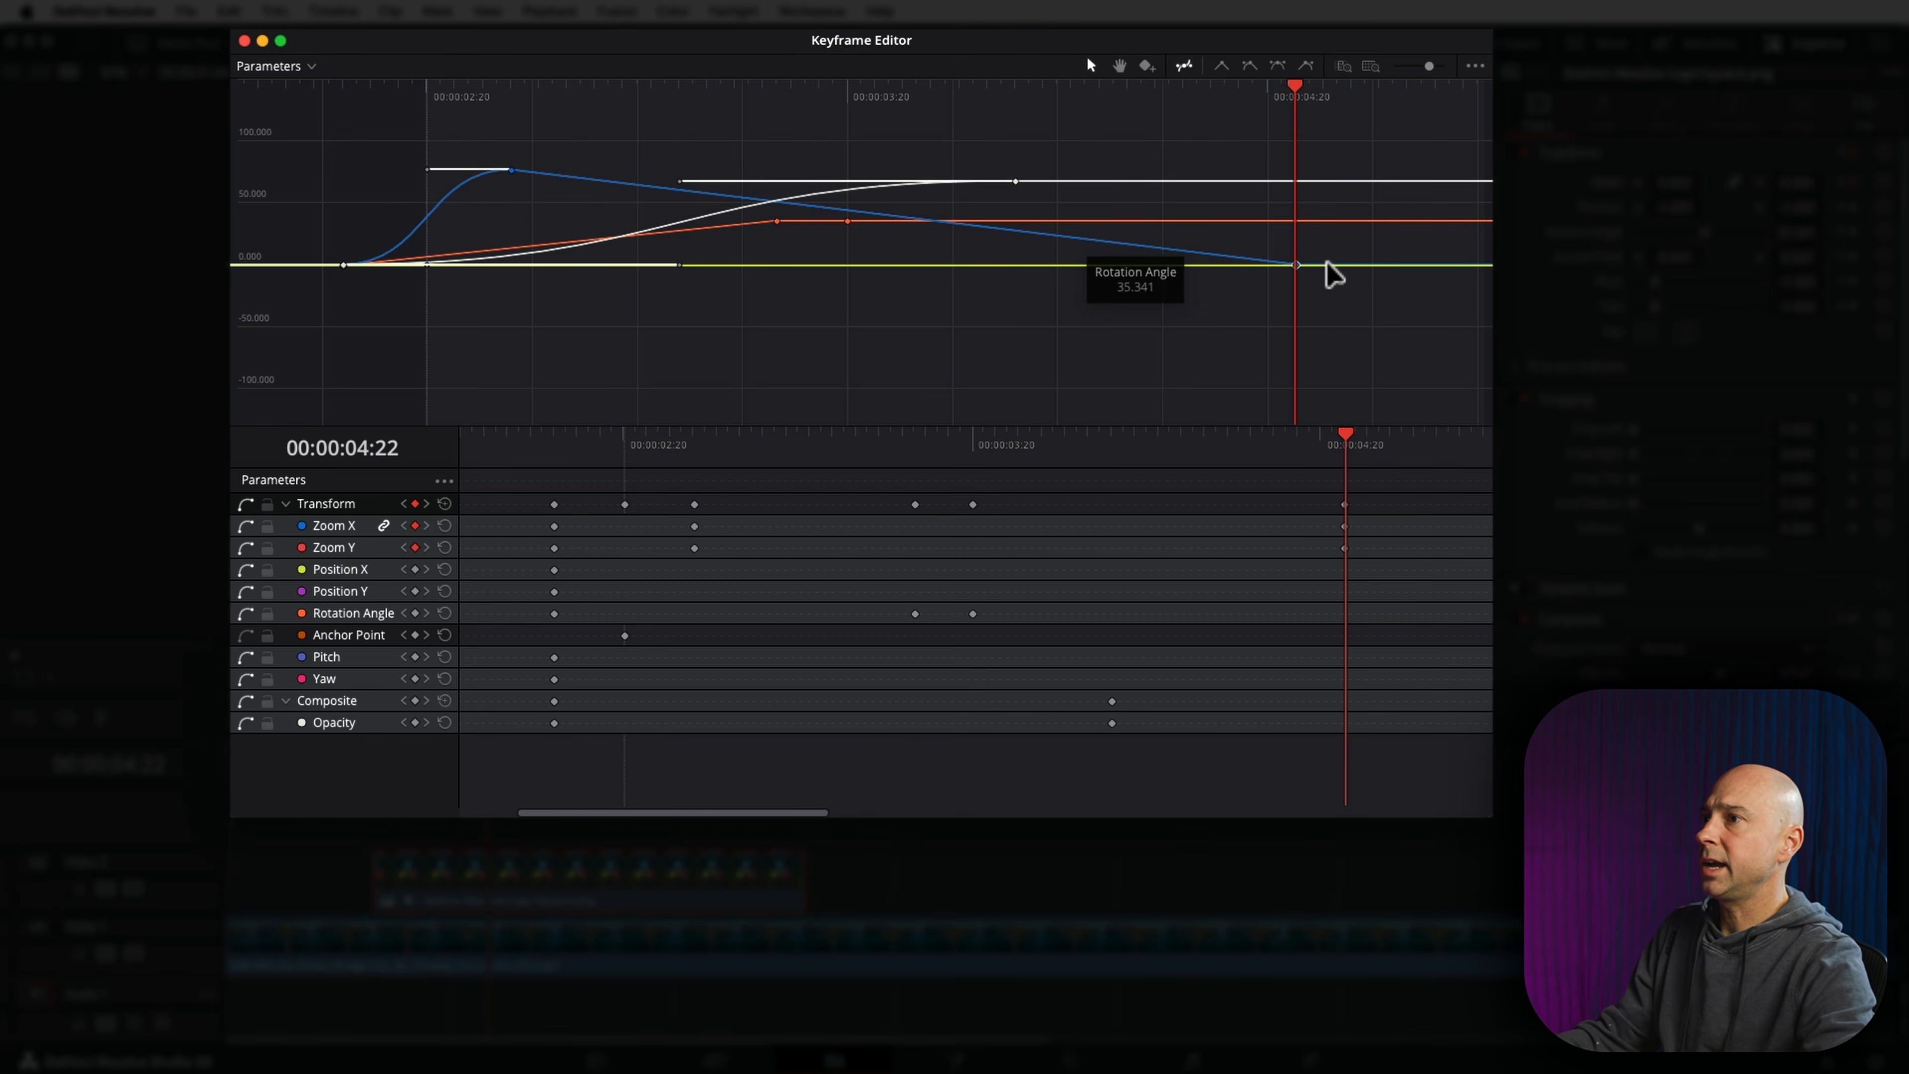
left_click(1300, 268)
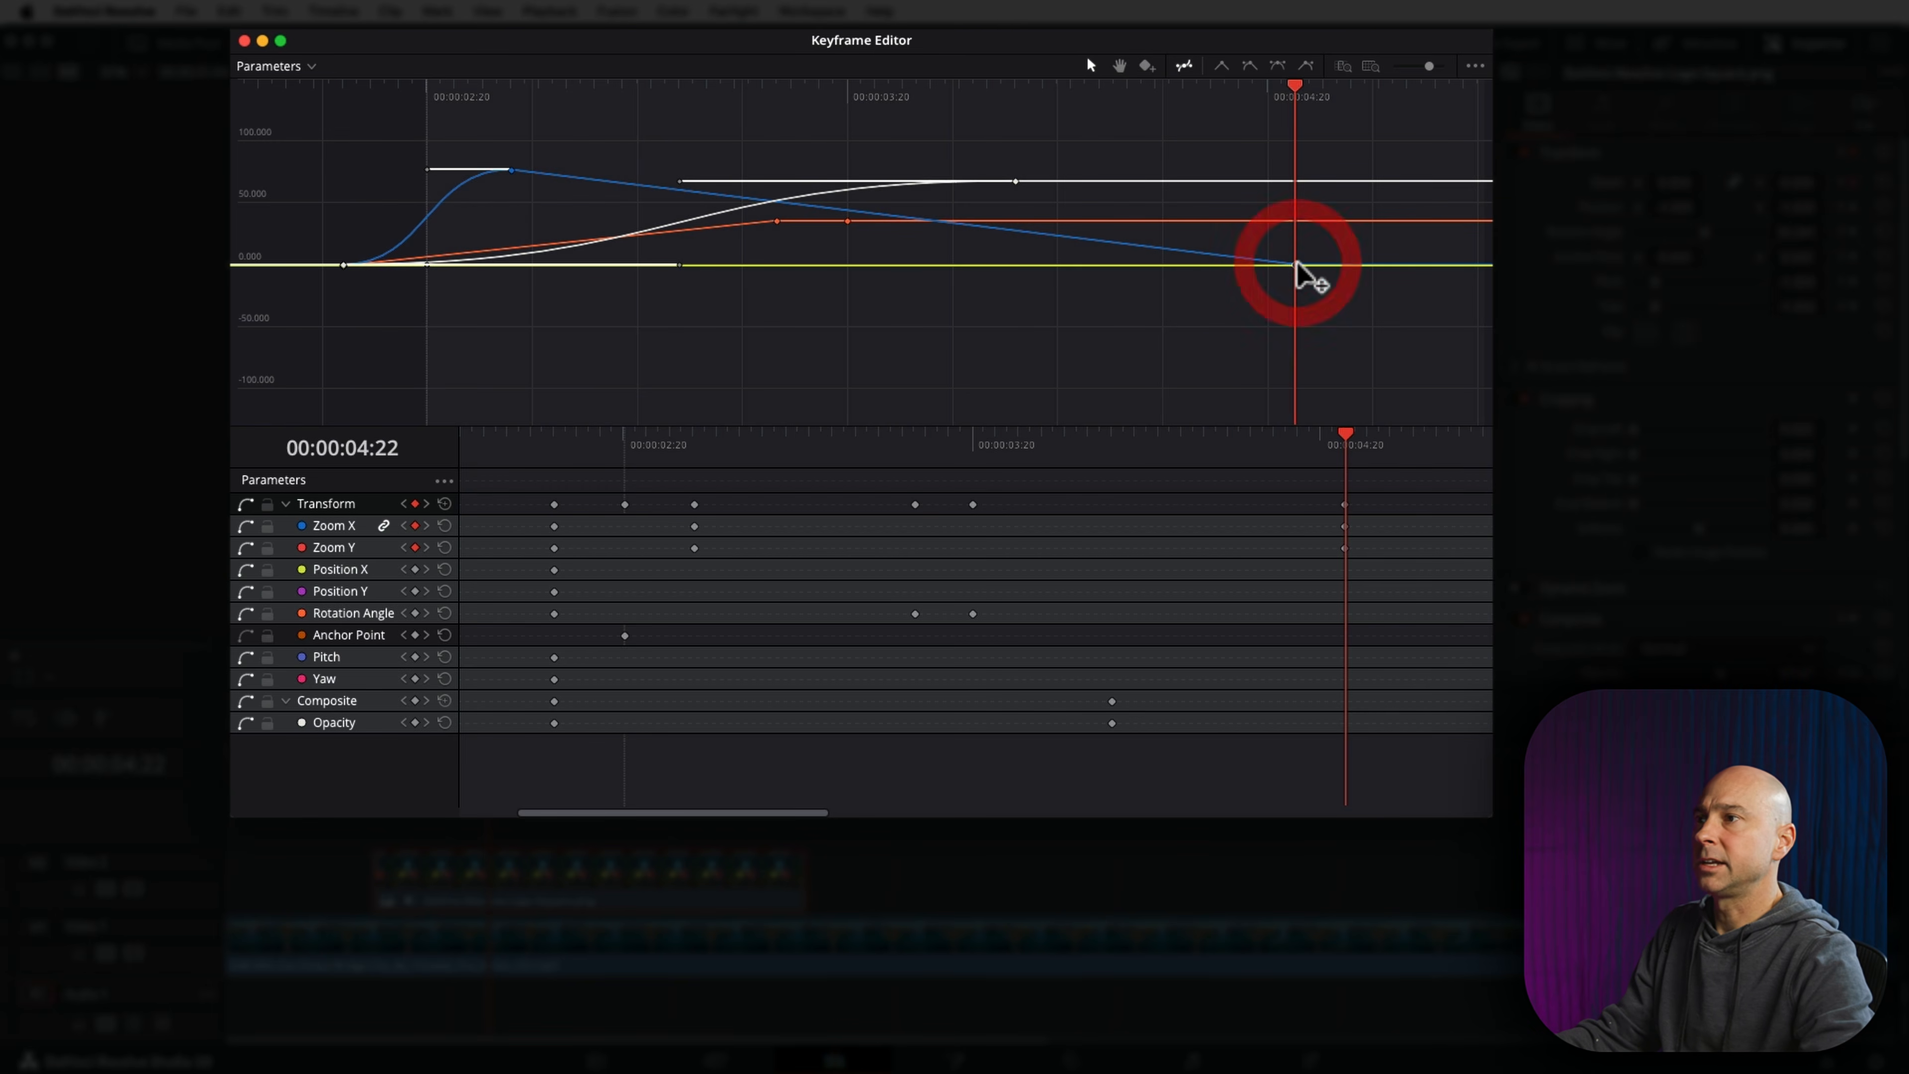
left_click_drag(1257, 245, 1335, 309)
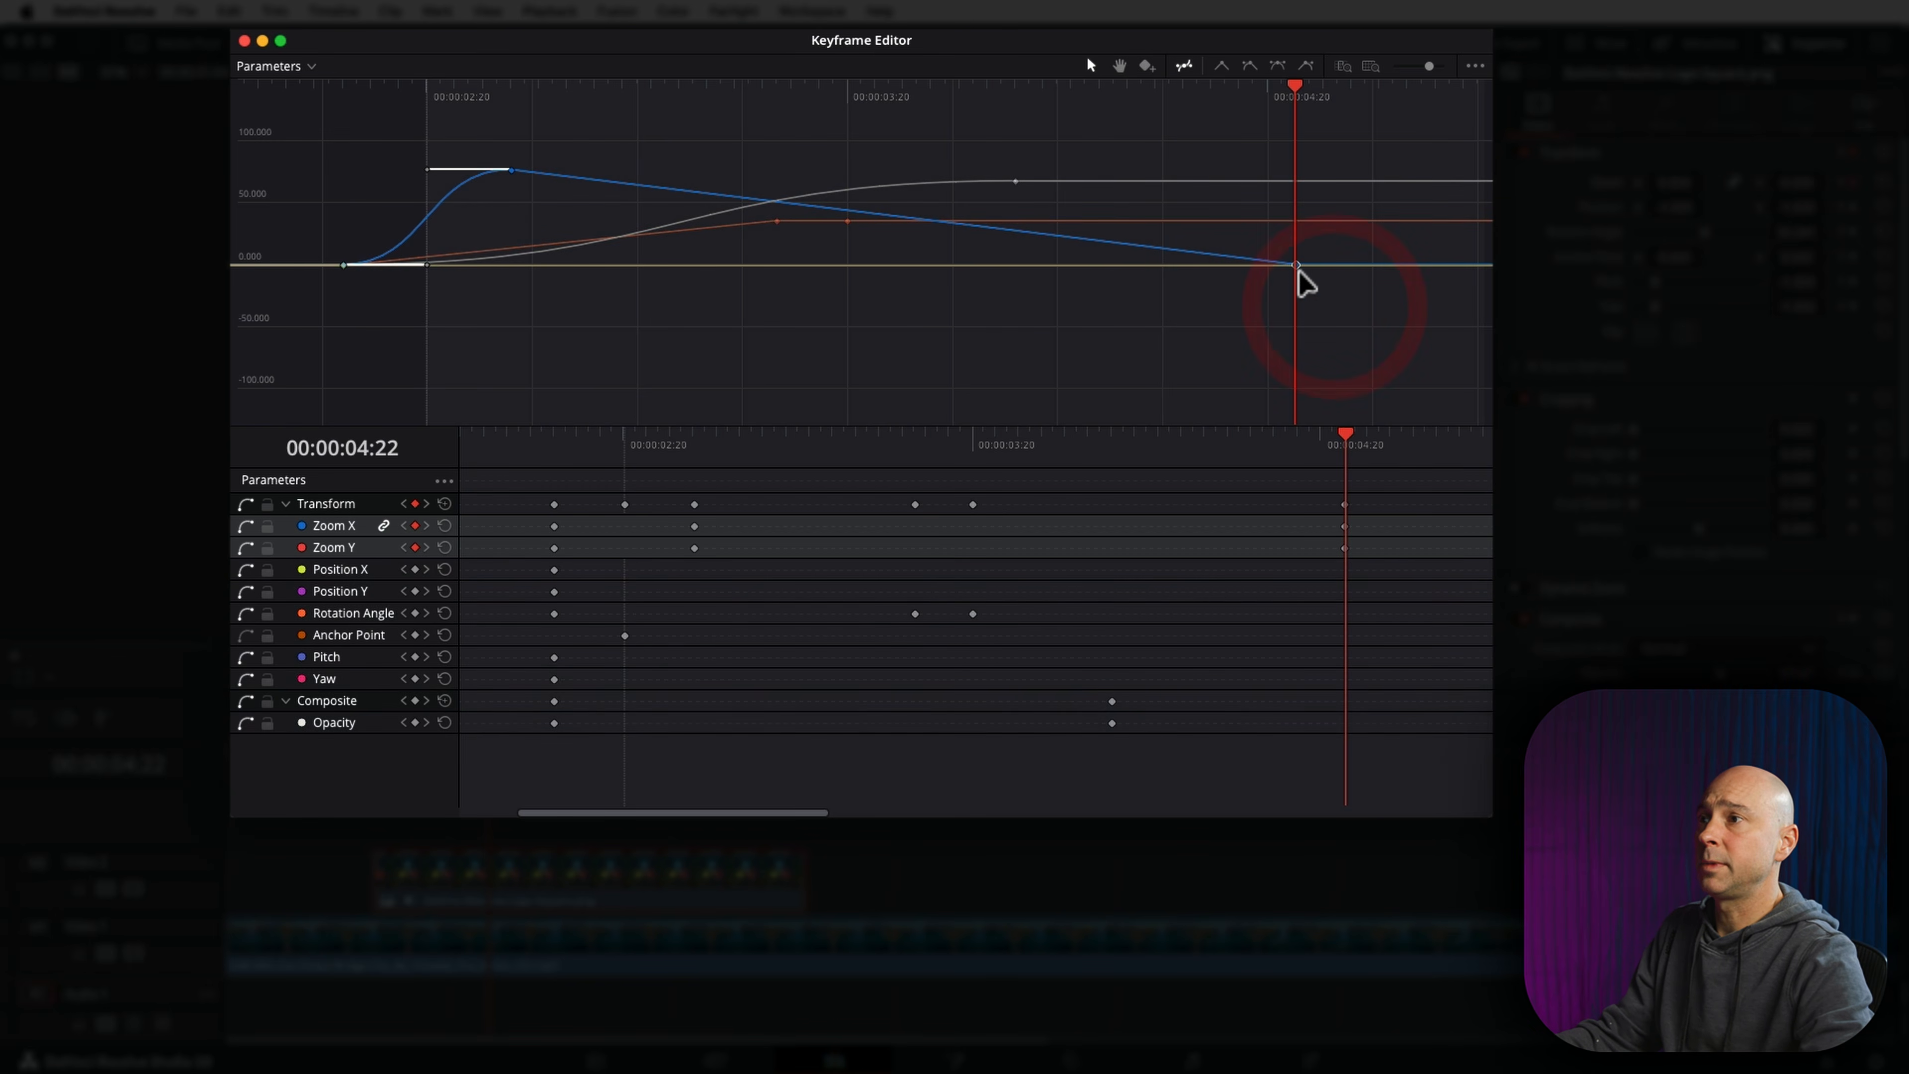
left_click(1296, 266)
left_click(1279, 265)
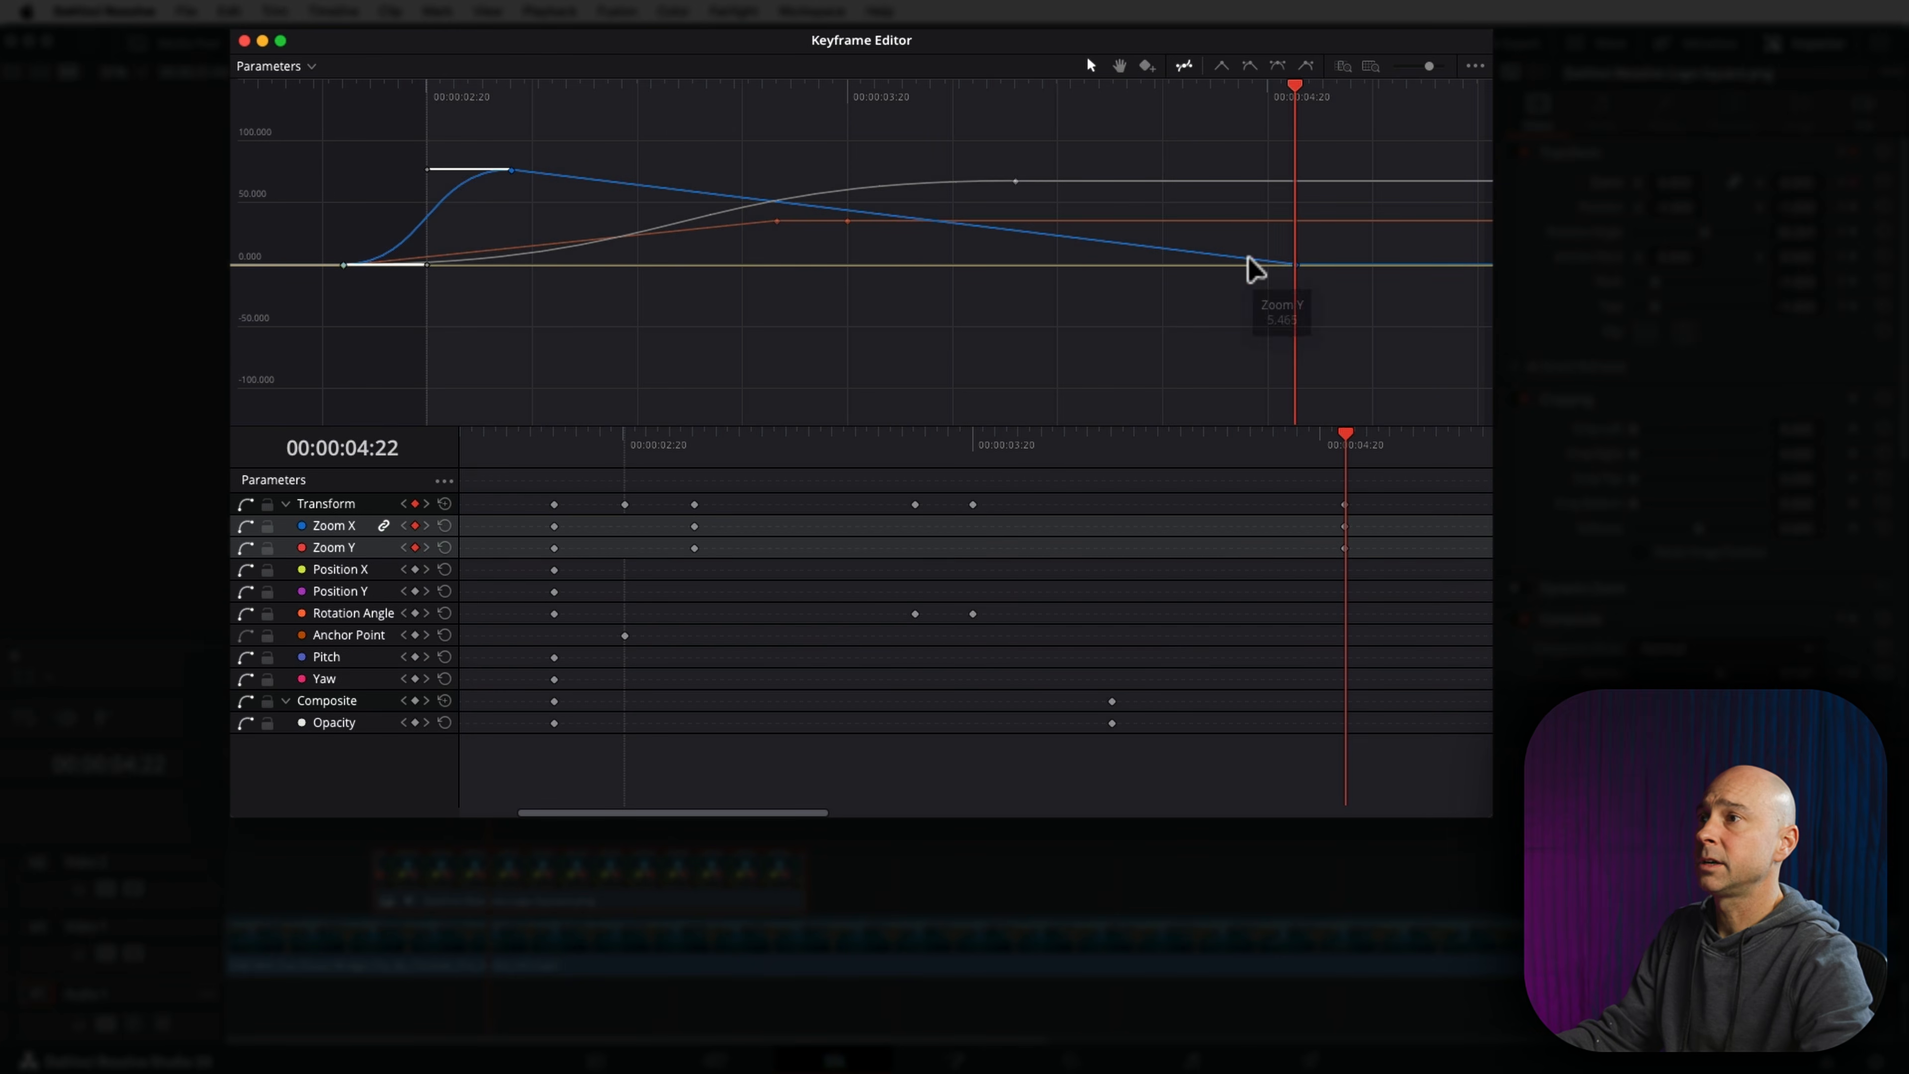
left_click(1277, 66)
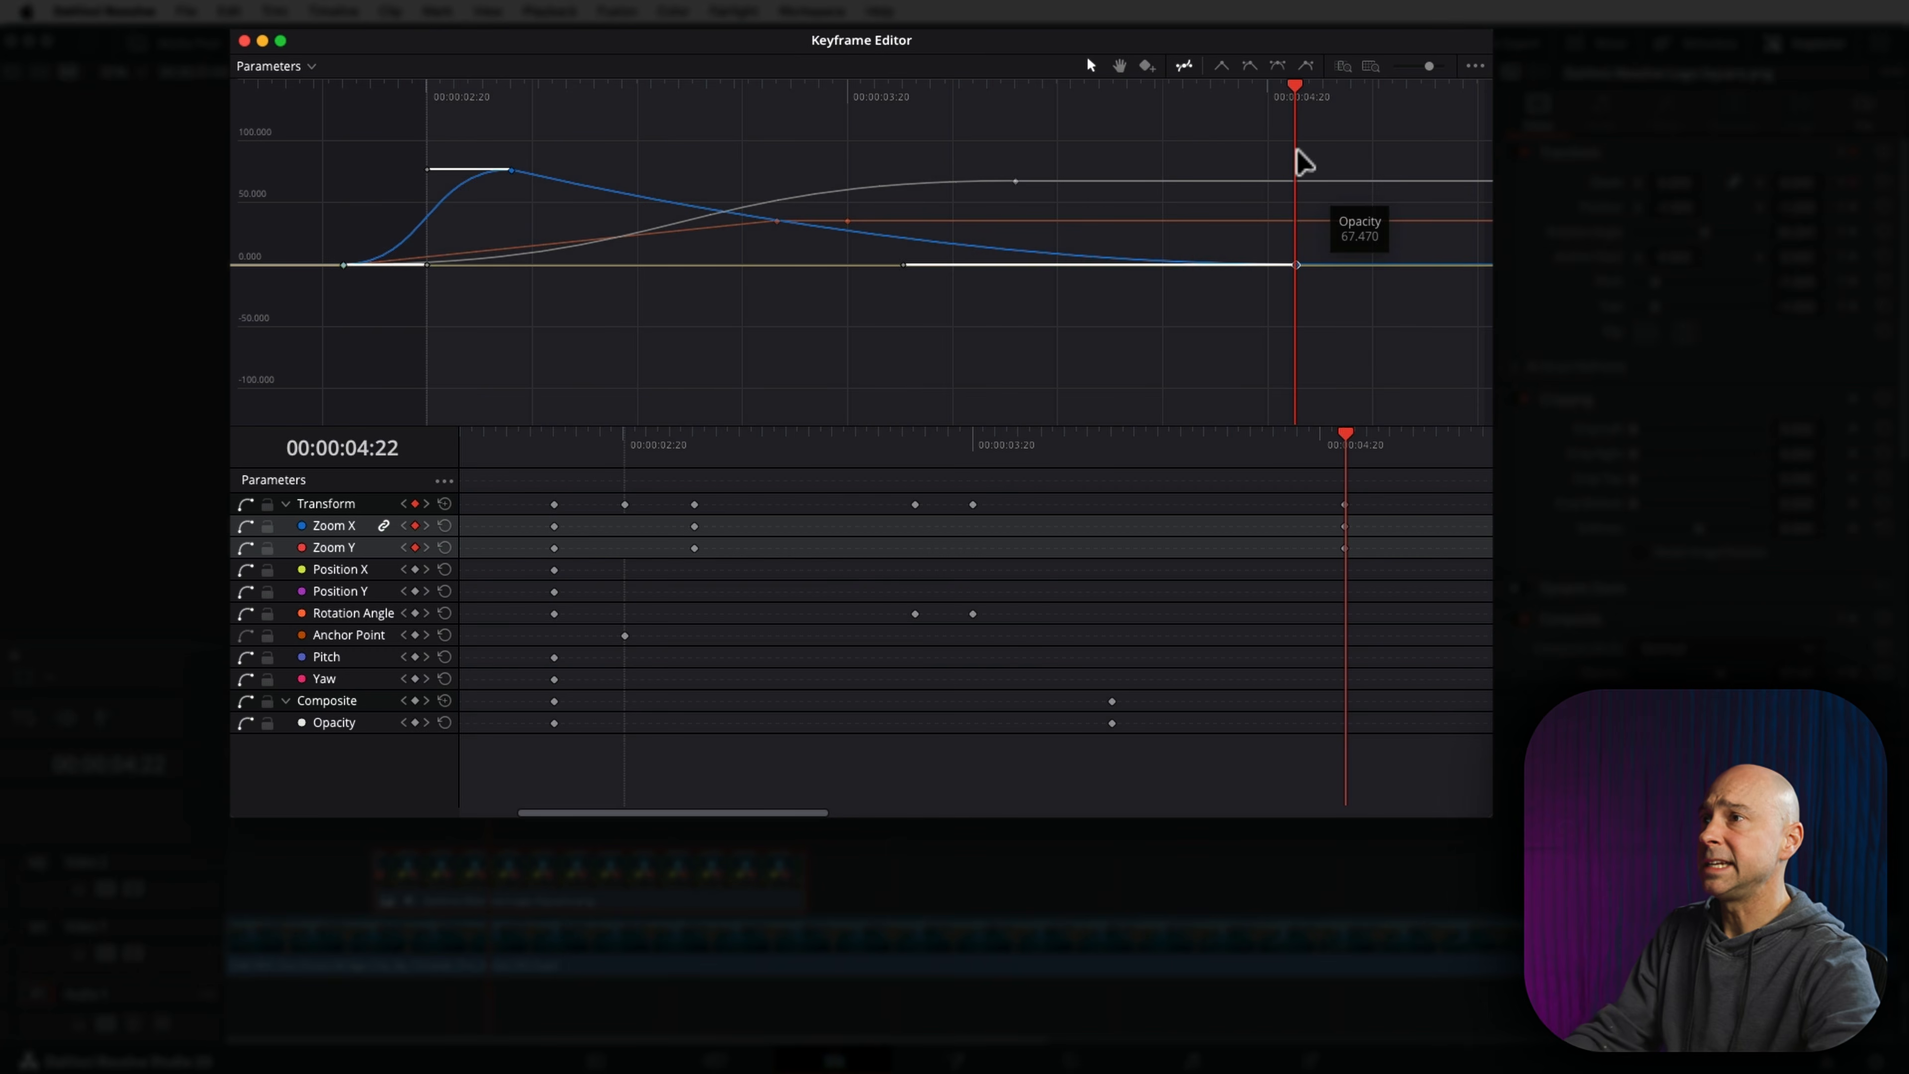
Step: Close the separate Keyframe Editor window and play the logo animation from 00:00:02:20
left_click(243, 40)
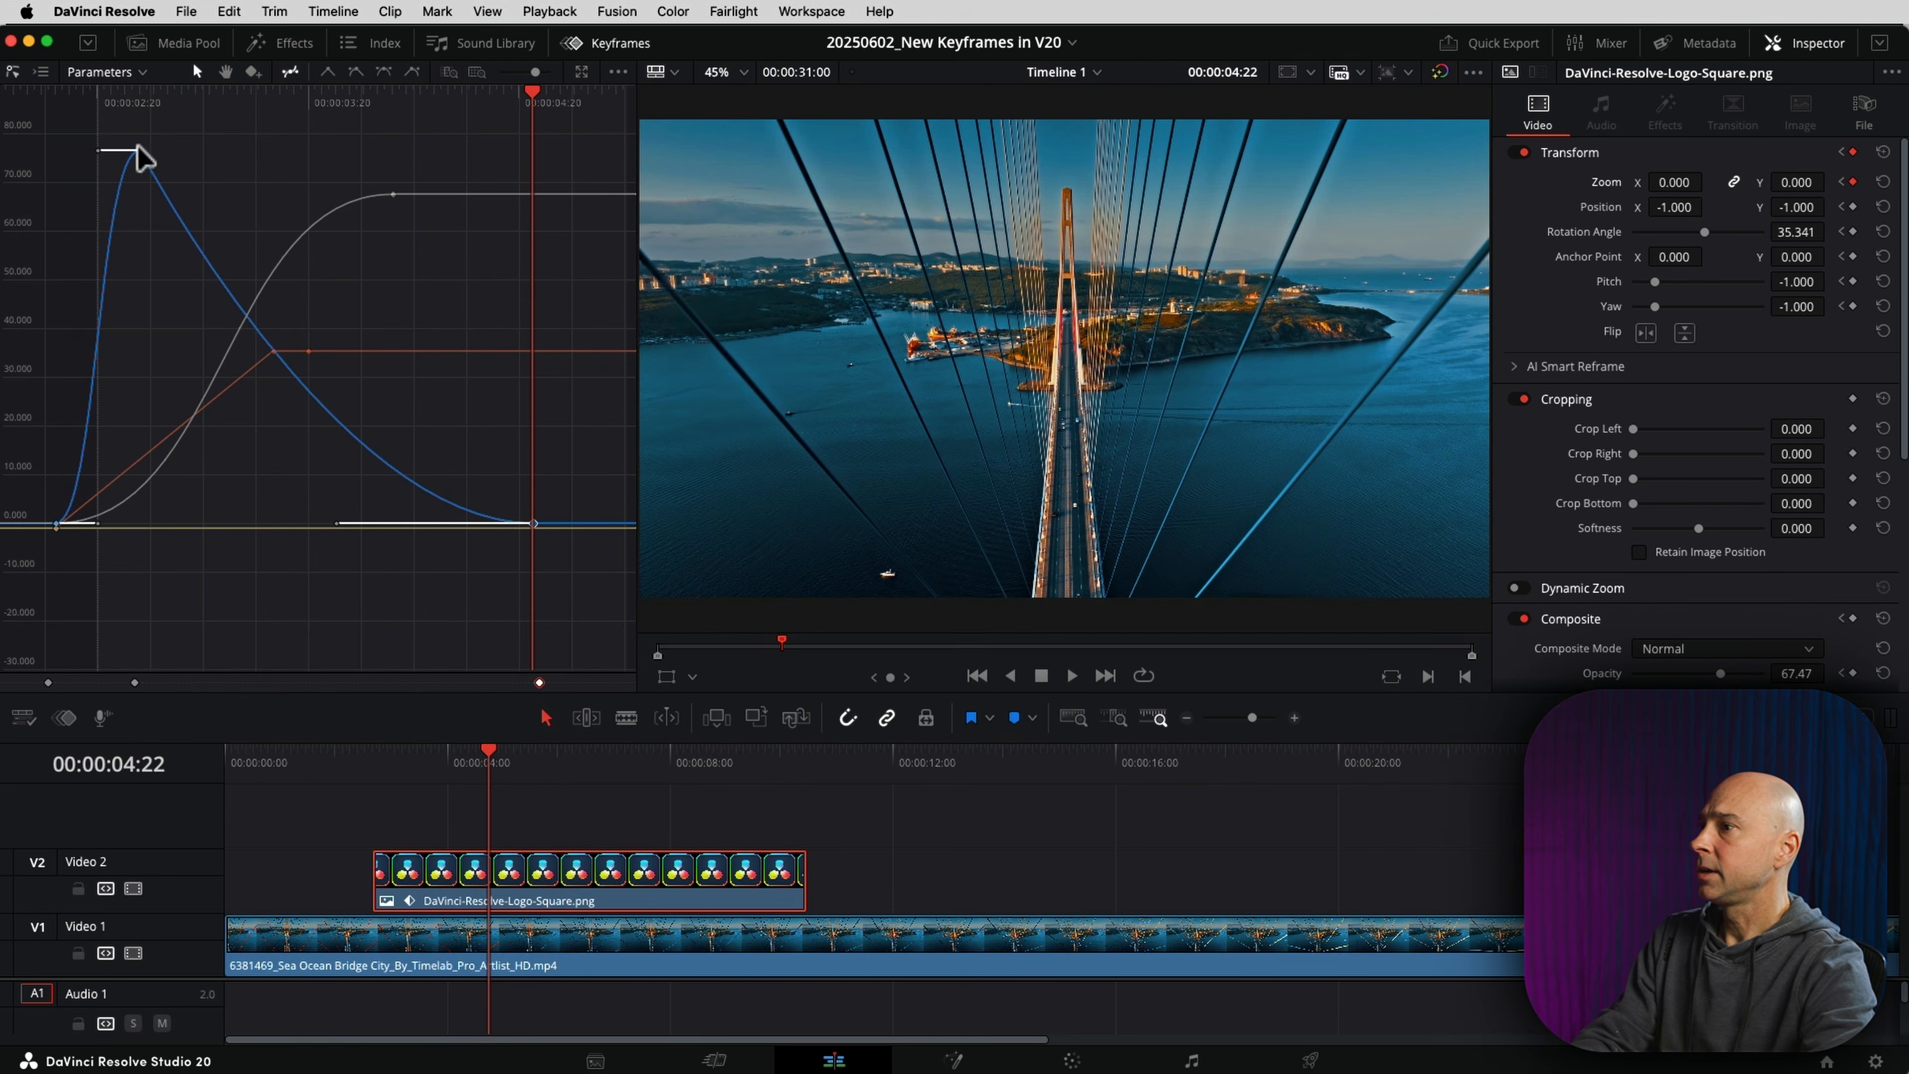
left_click(373, 763)
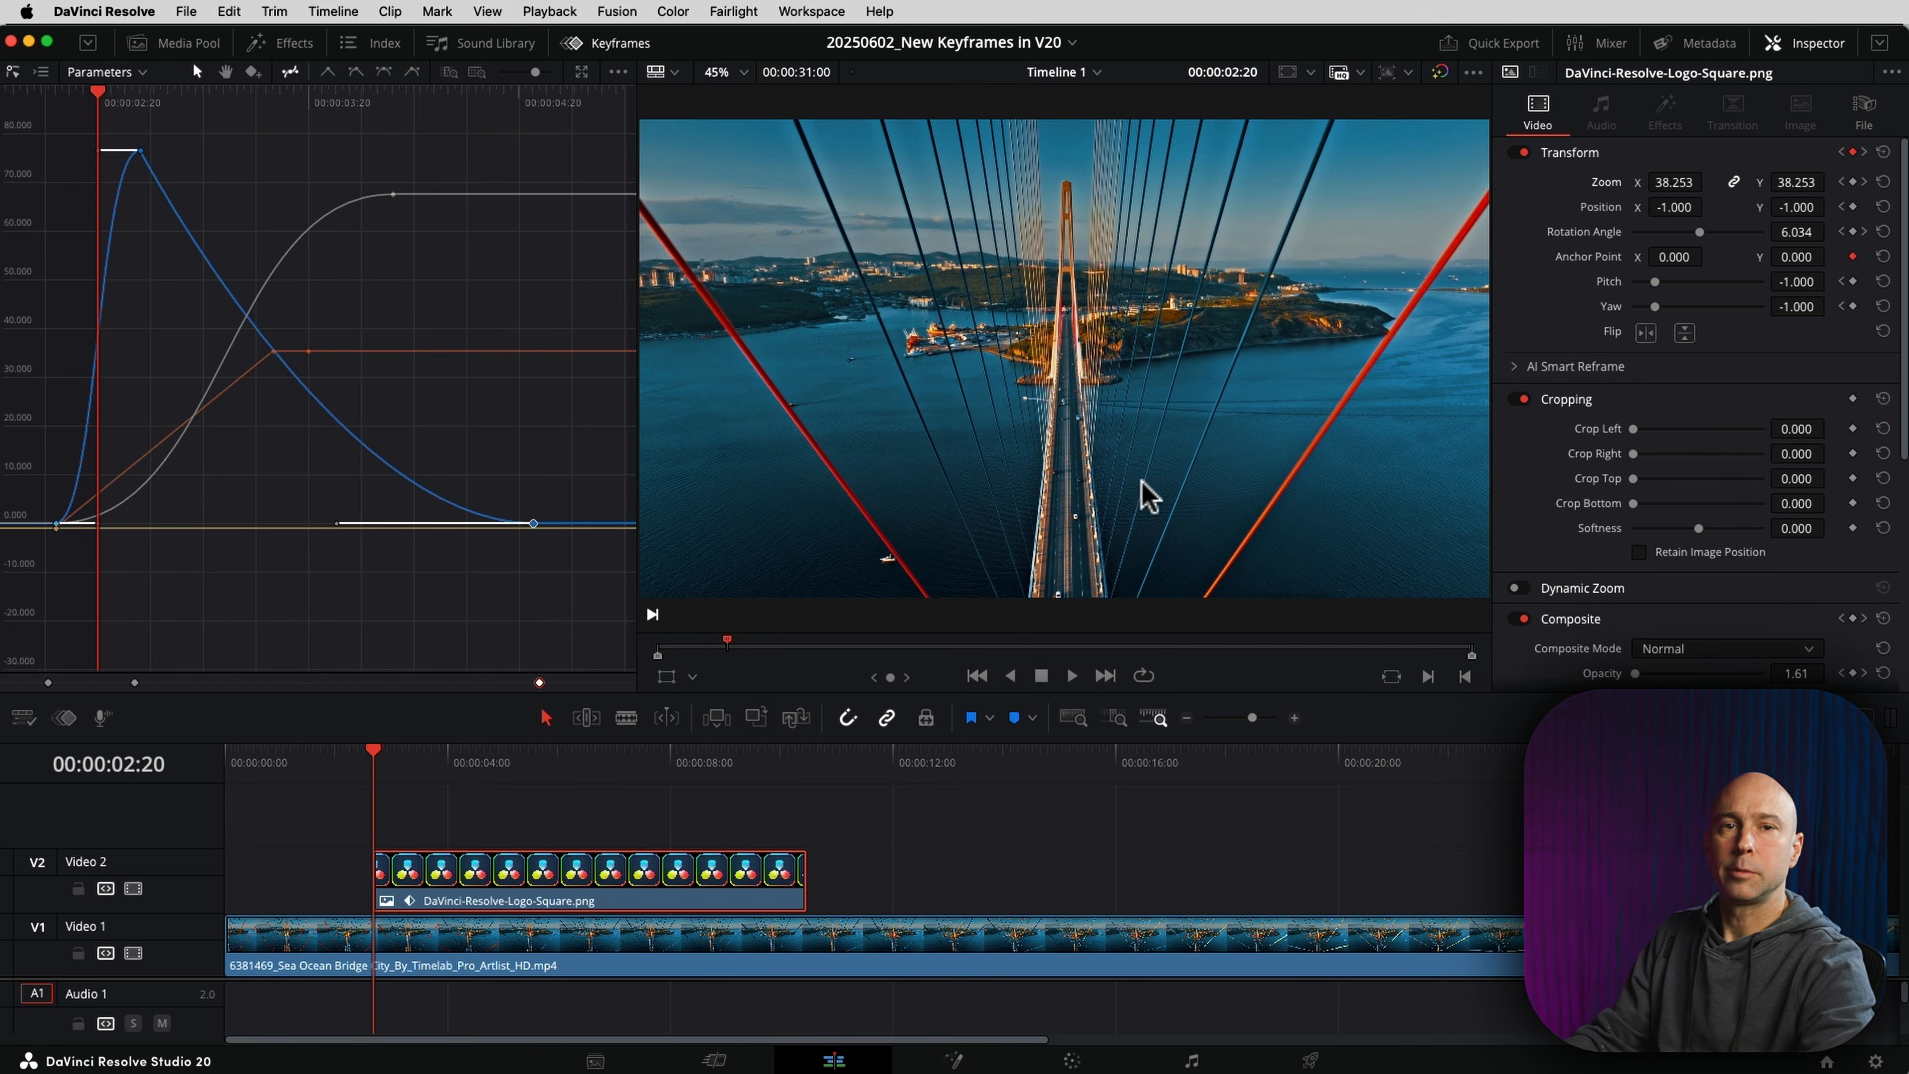
key("space")
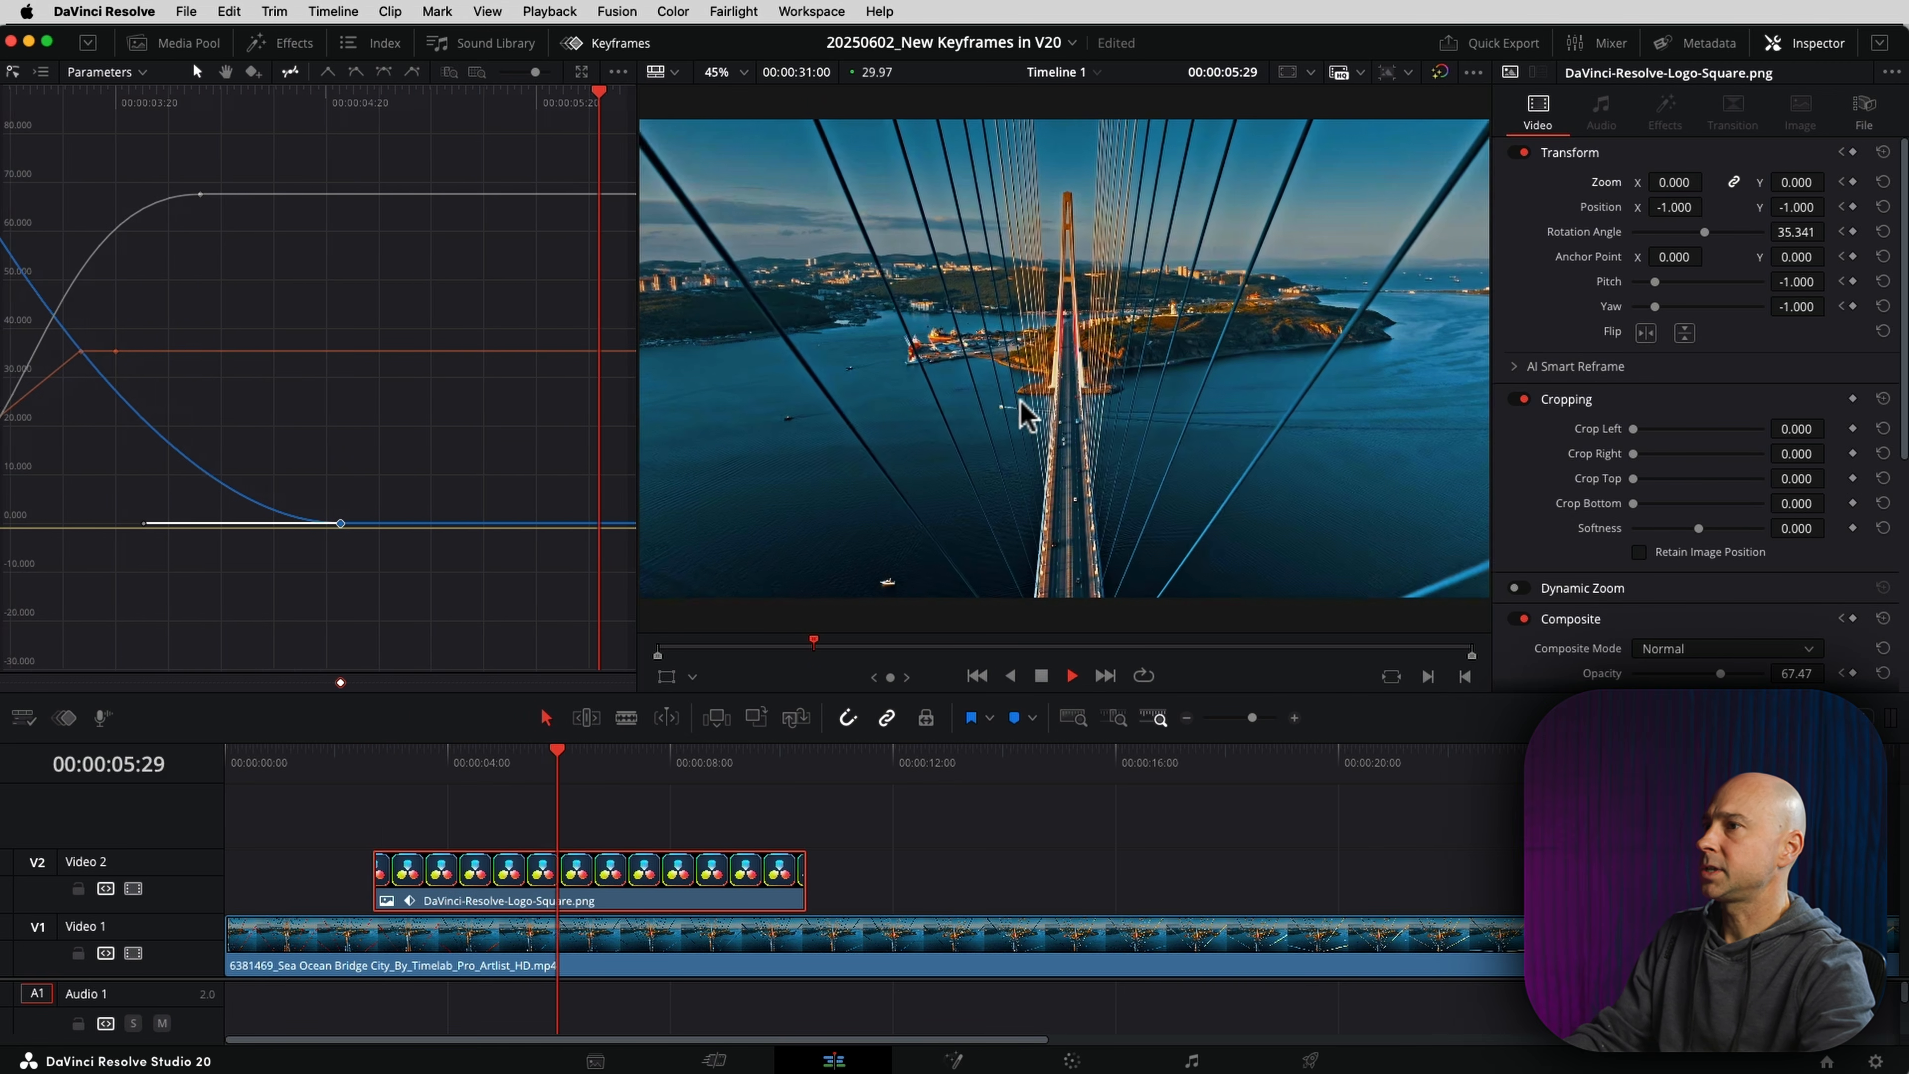
key("space")
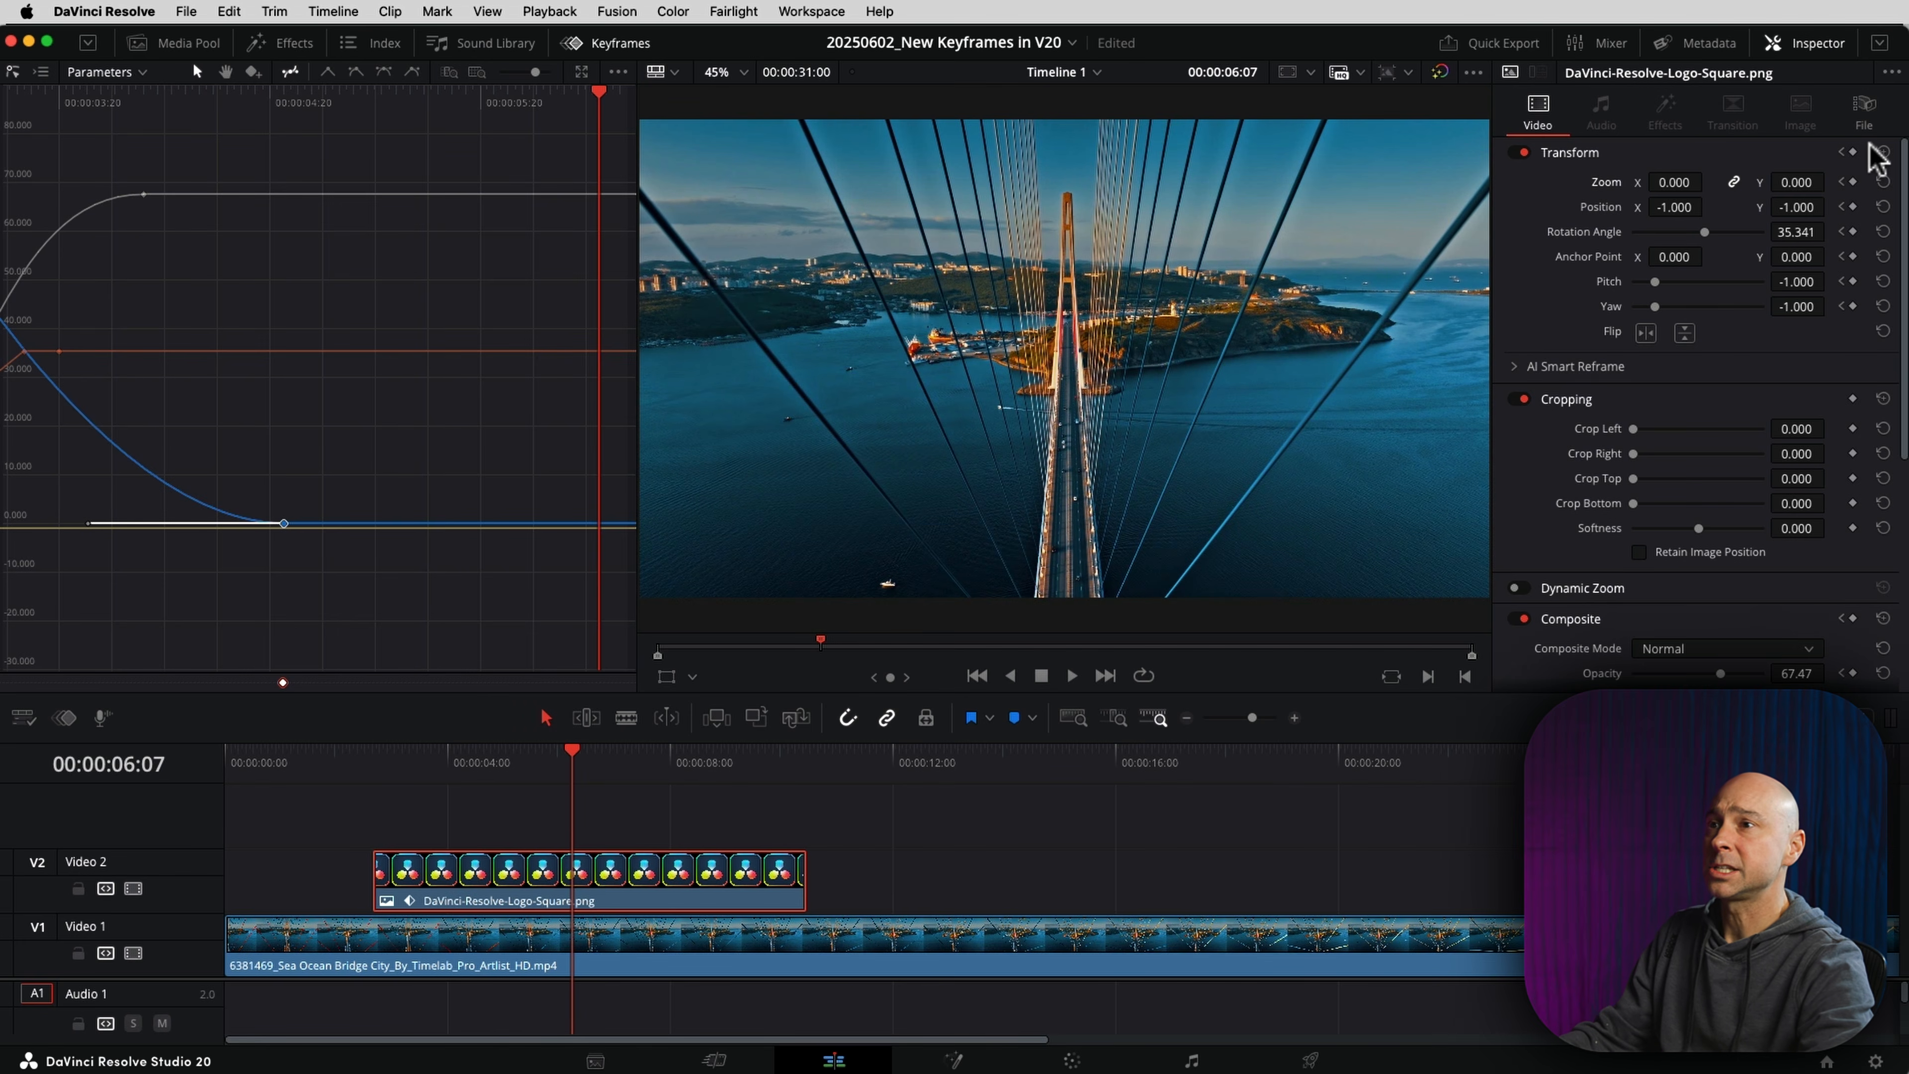
Step: Reset the logo's Transform, add new Transform keyframes at 00:00:02:20 and set Zoom to 0.000 there
left_click(1883, 153)
left_click_drag(460, 776, 371, 767)
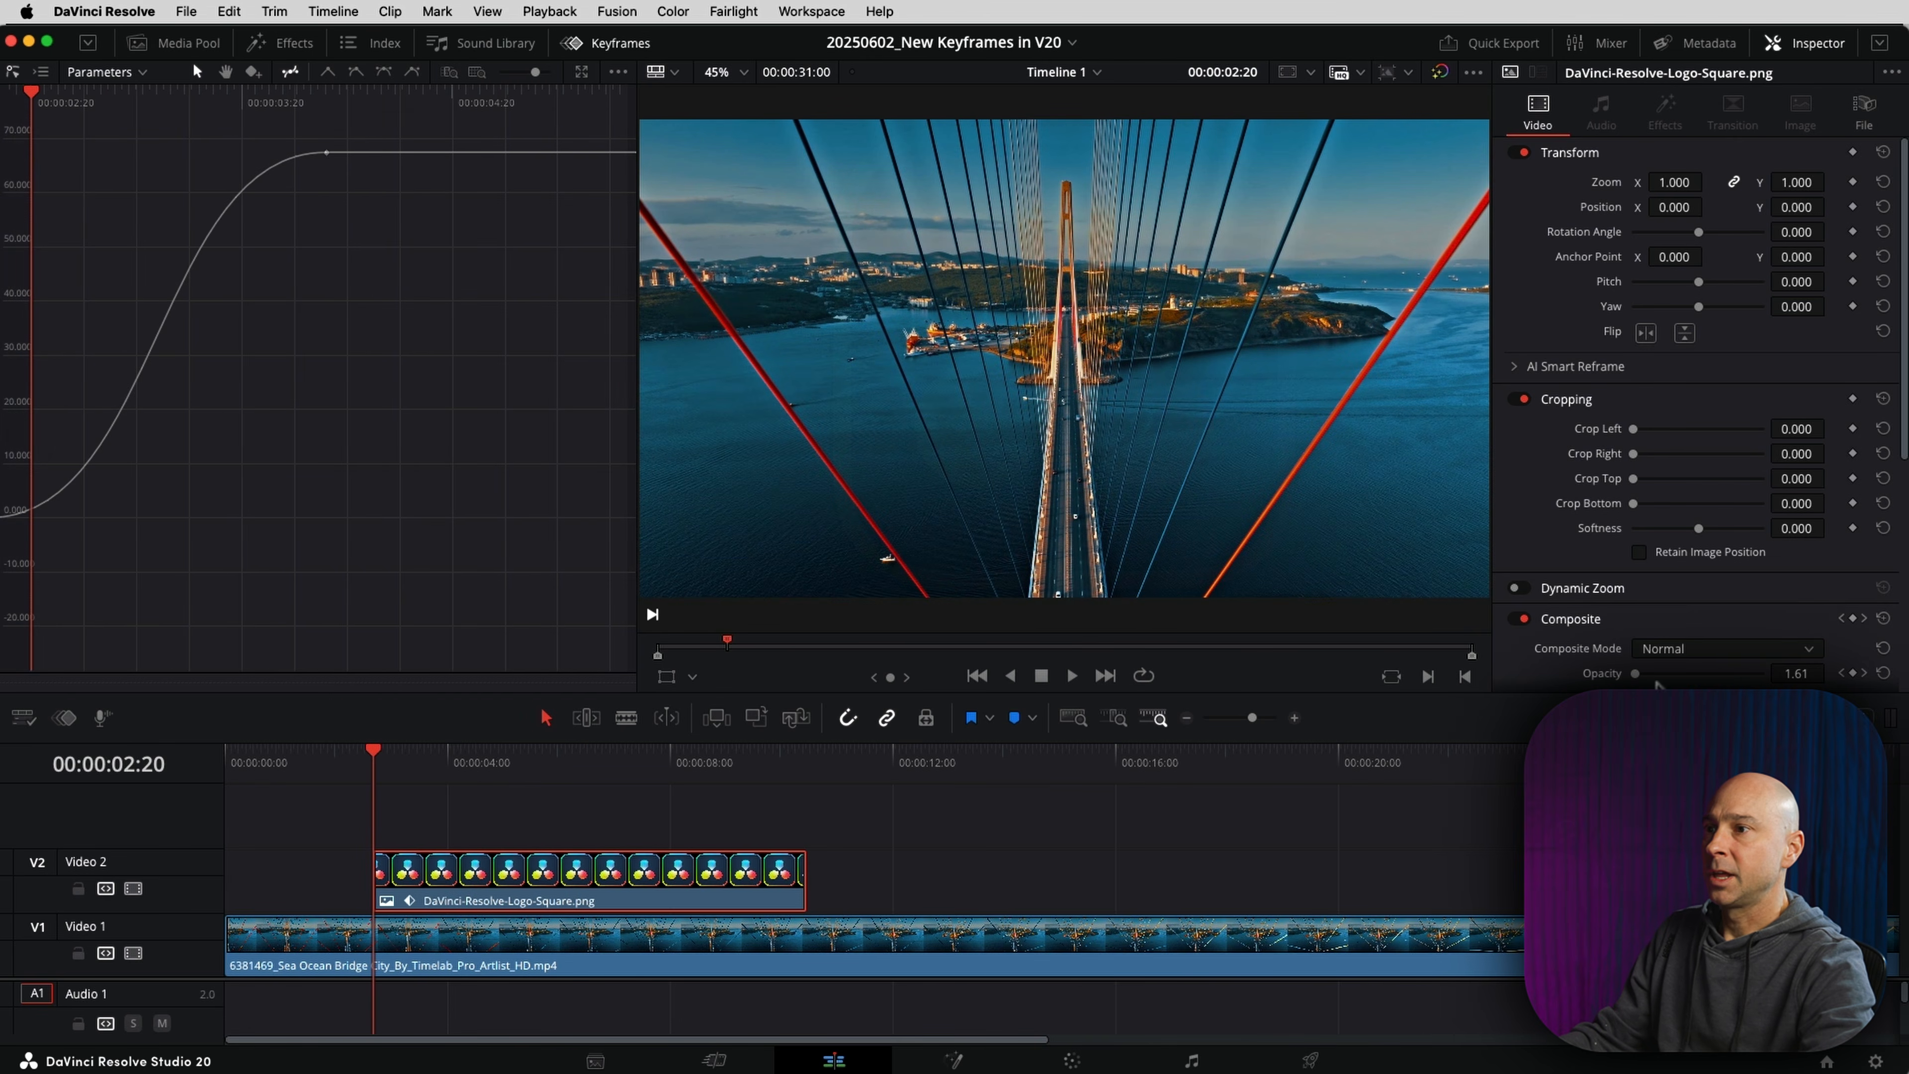
left_click(1853, 152)
left_click_drag(1679, 183, 1601, 183)
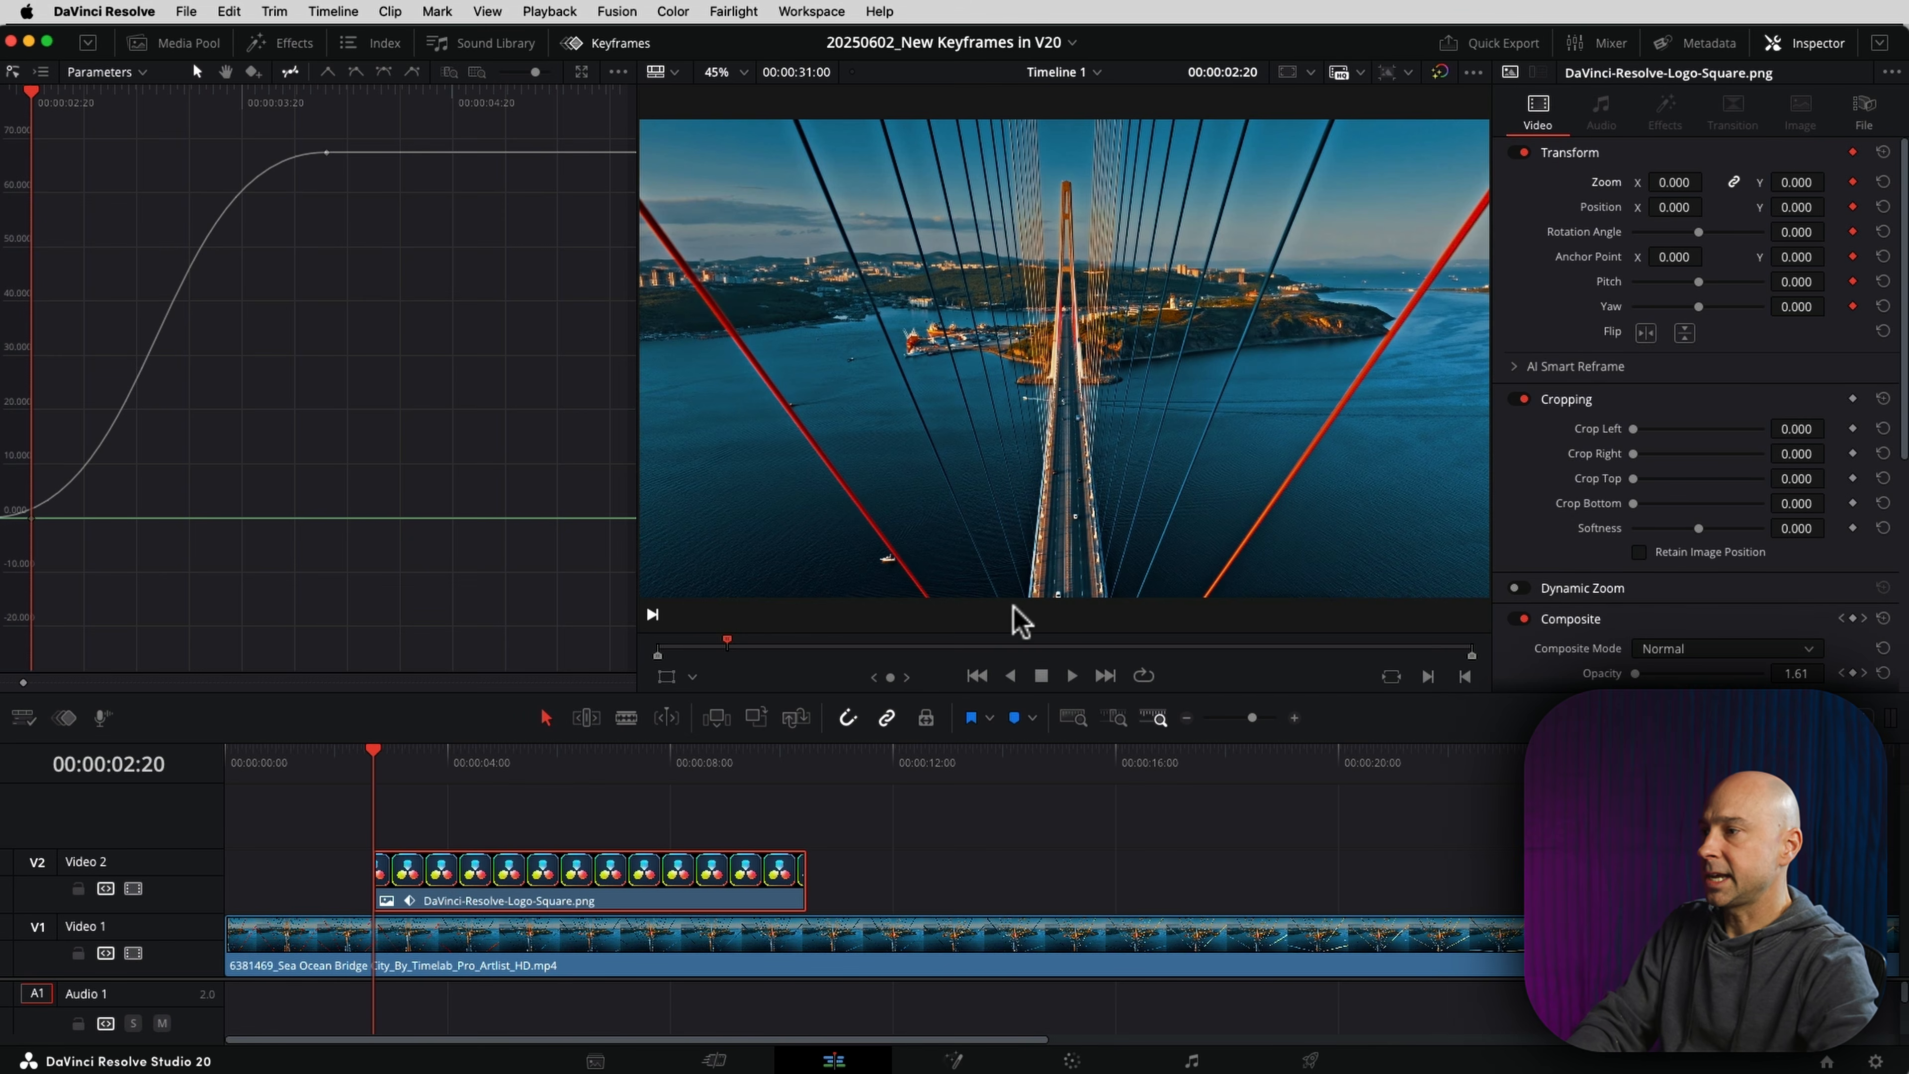
Step: At 00:00:03:20, set the logo's Zoom to 0.500 and add a Position keyframe
key("shift+Right")
left_click(1675, 182)
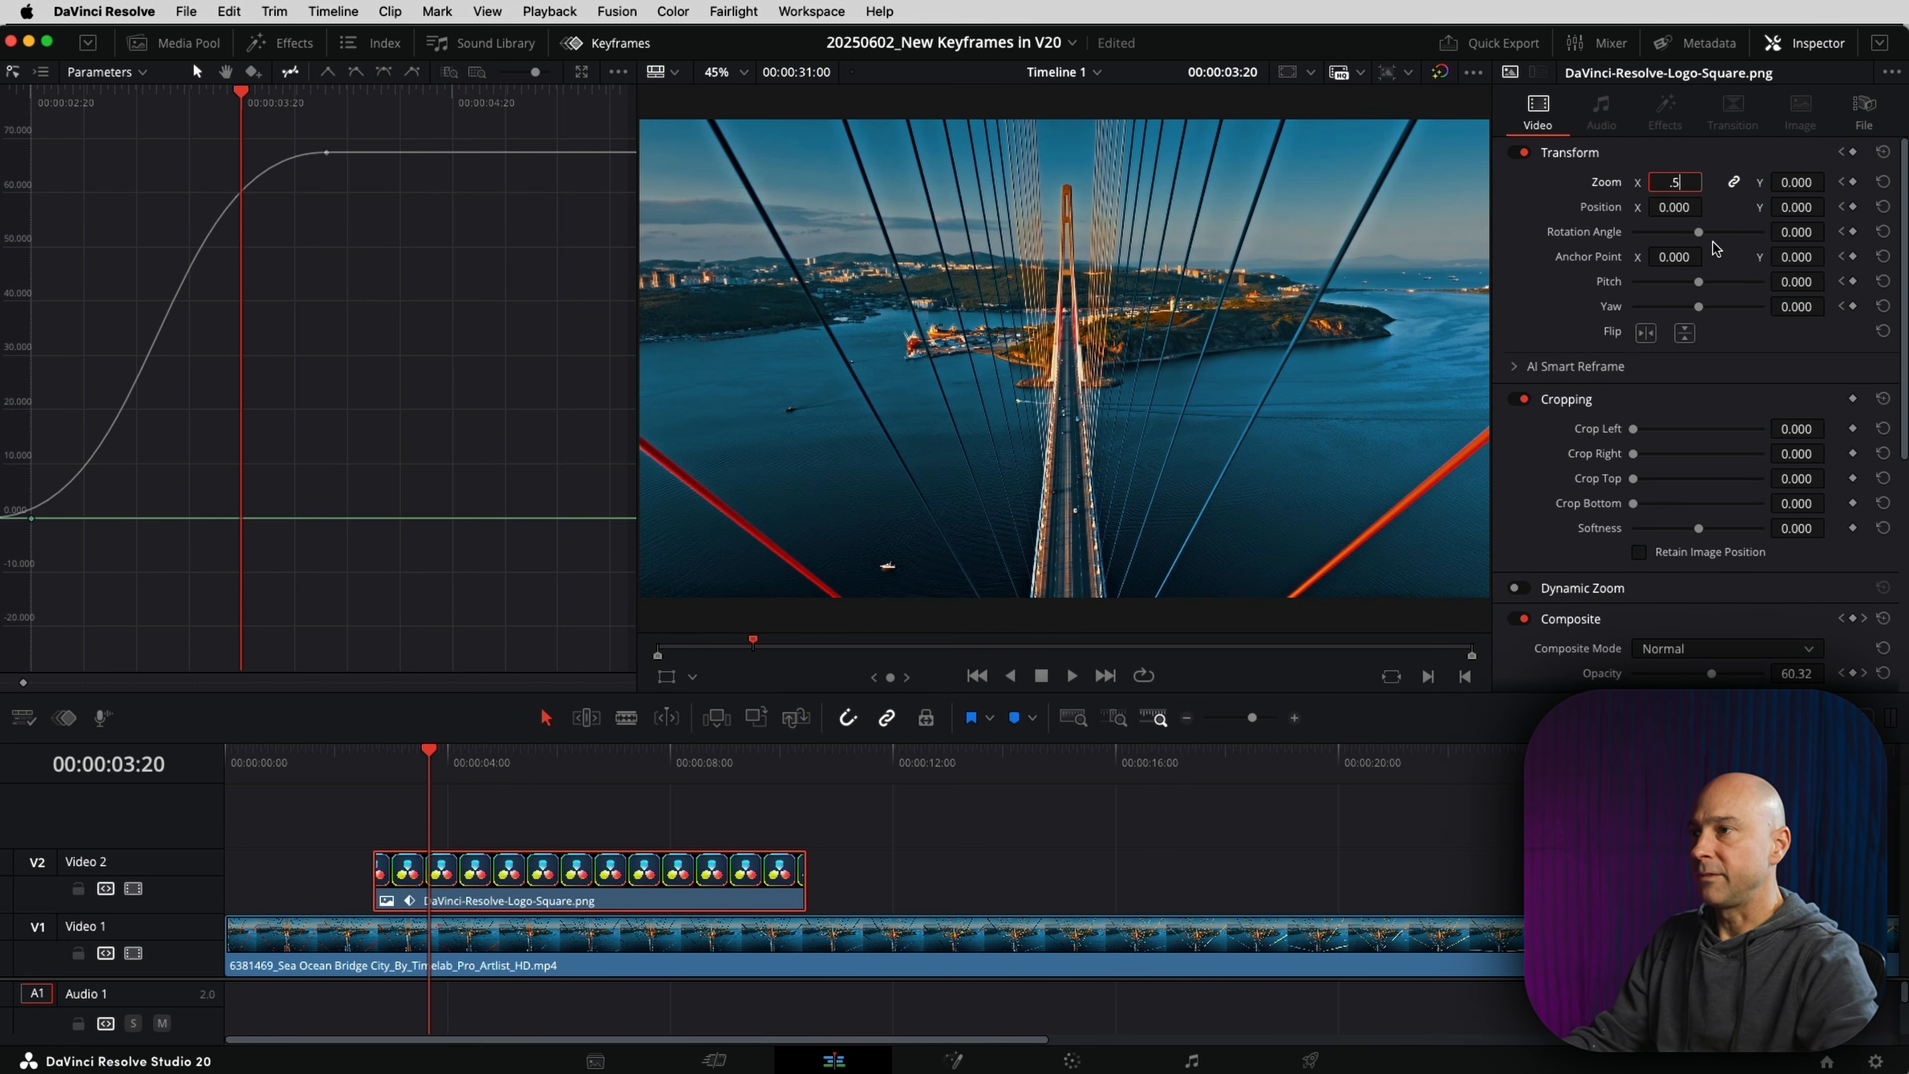
key("Return")
left_click(1853, 207)
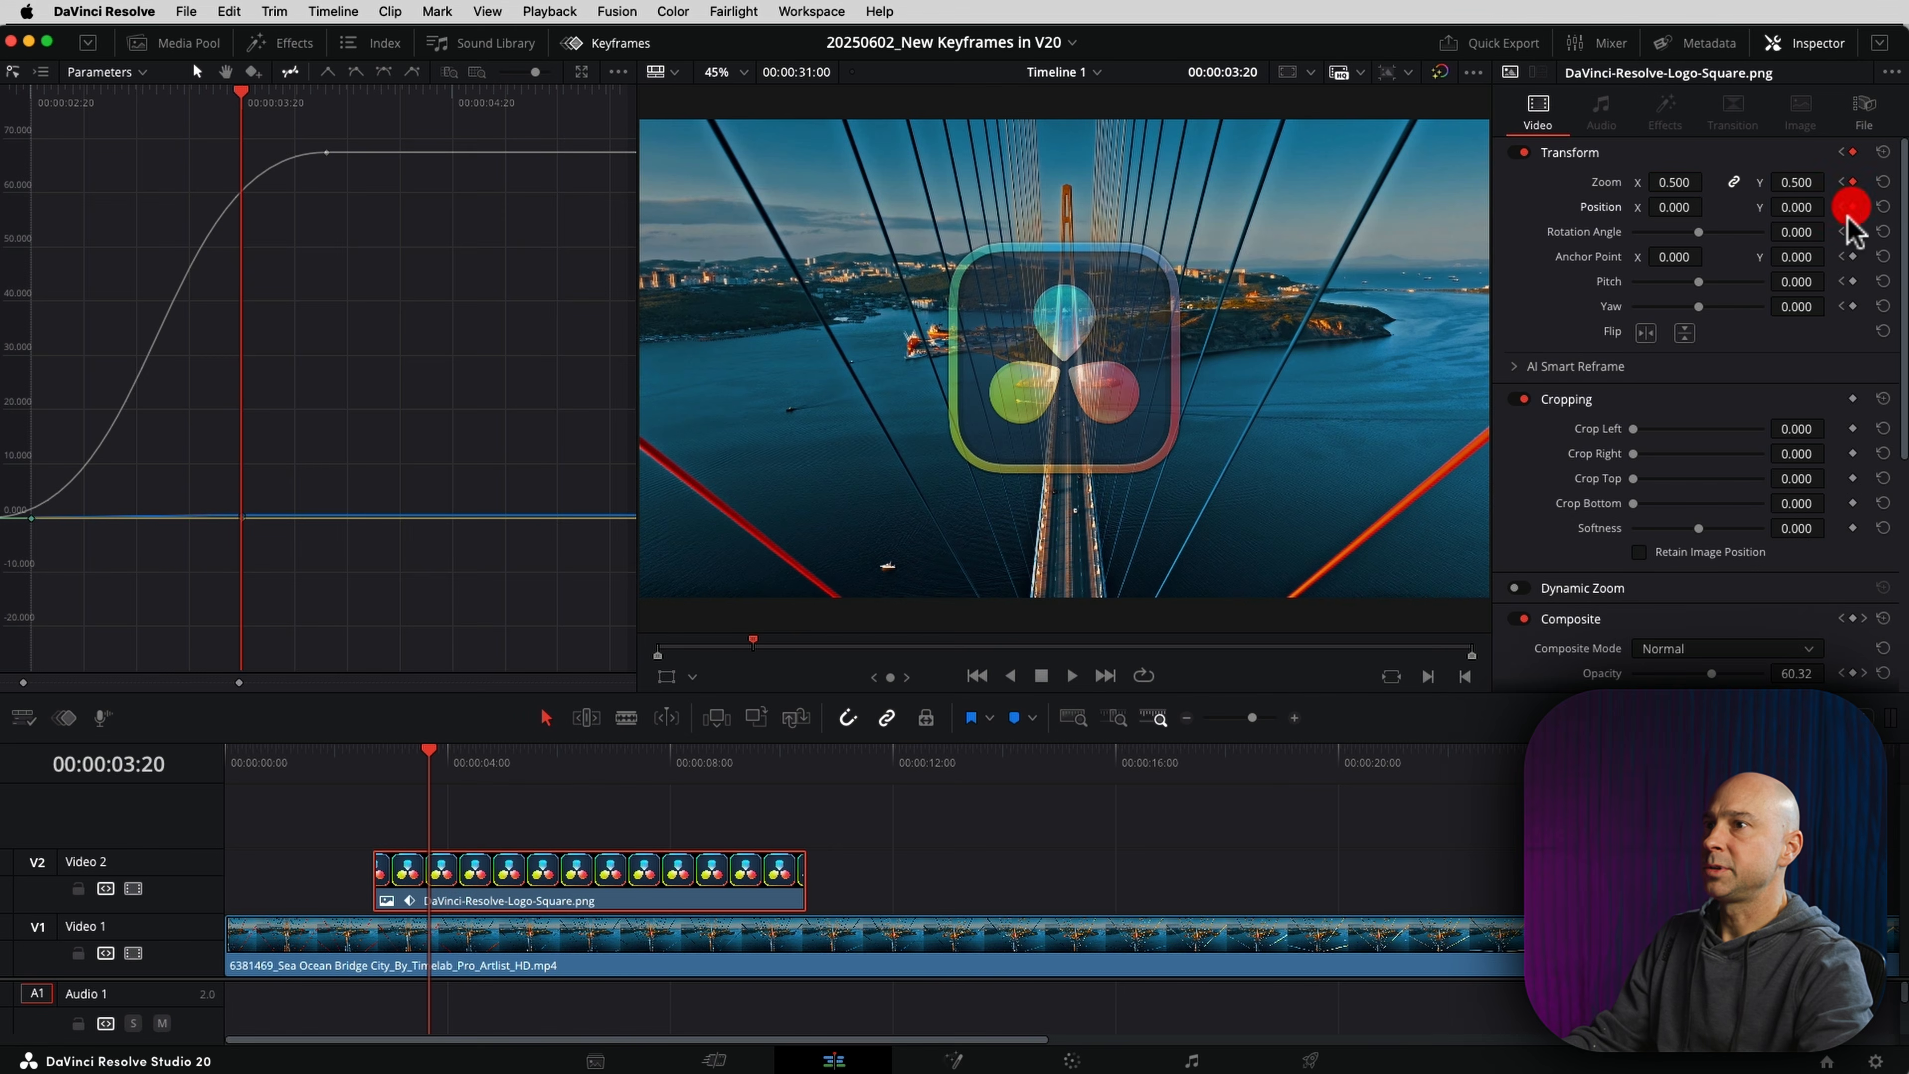
Step: Set Opacity to 100 and keyframe Position at 00:00:05:23, and set Position X to 2956 at 00:00:07:20
left_click_drag(1721, 673, 1894, 655)
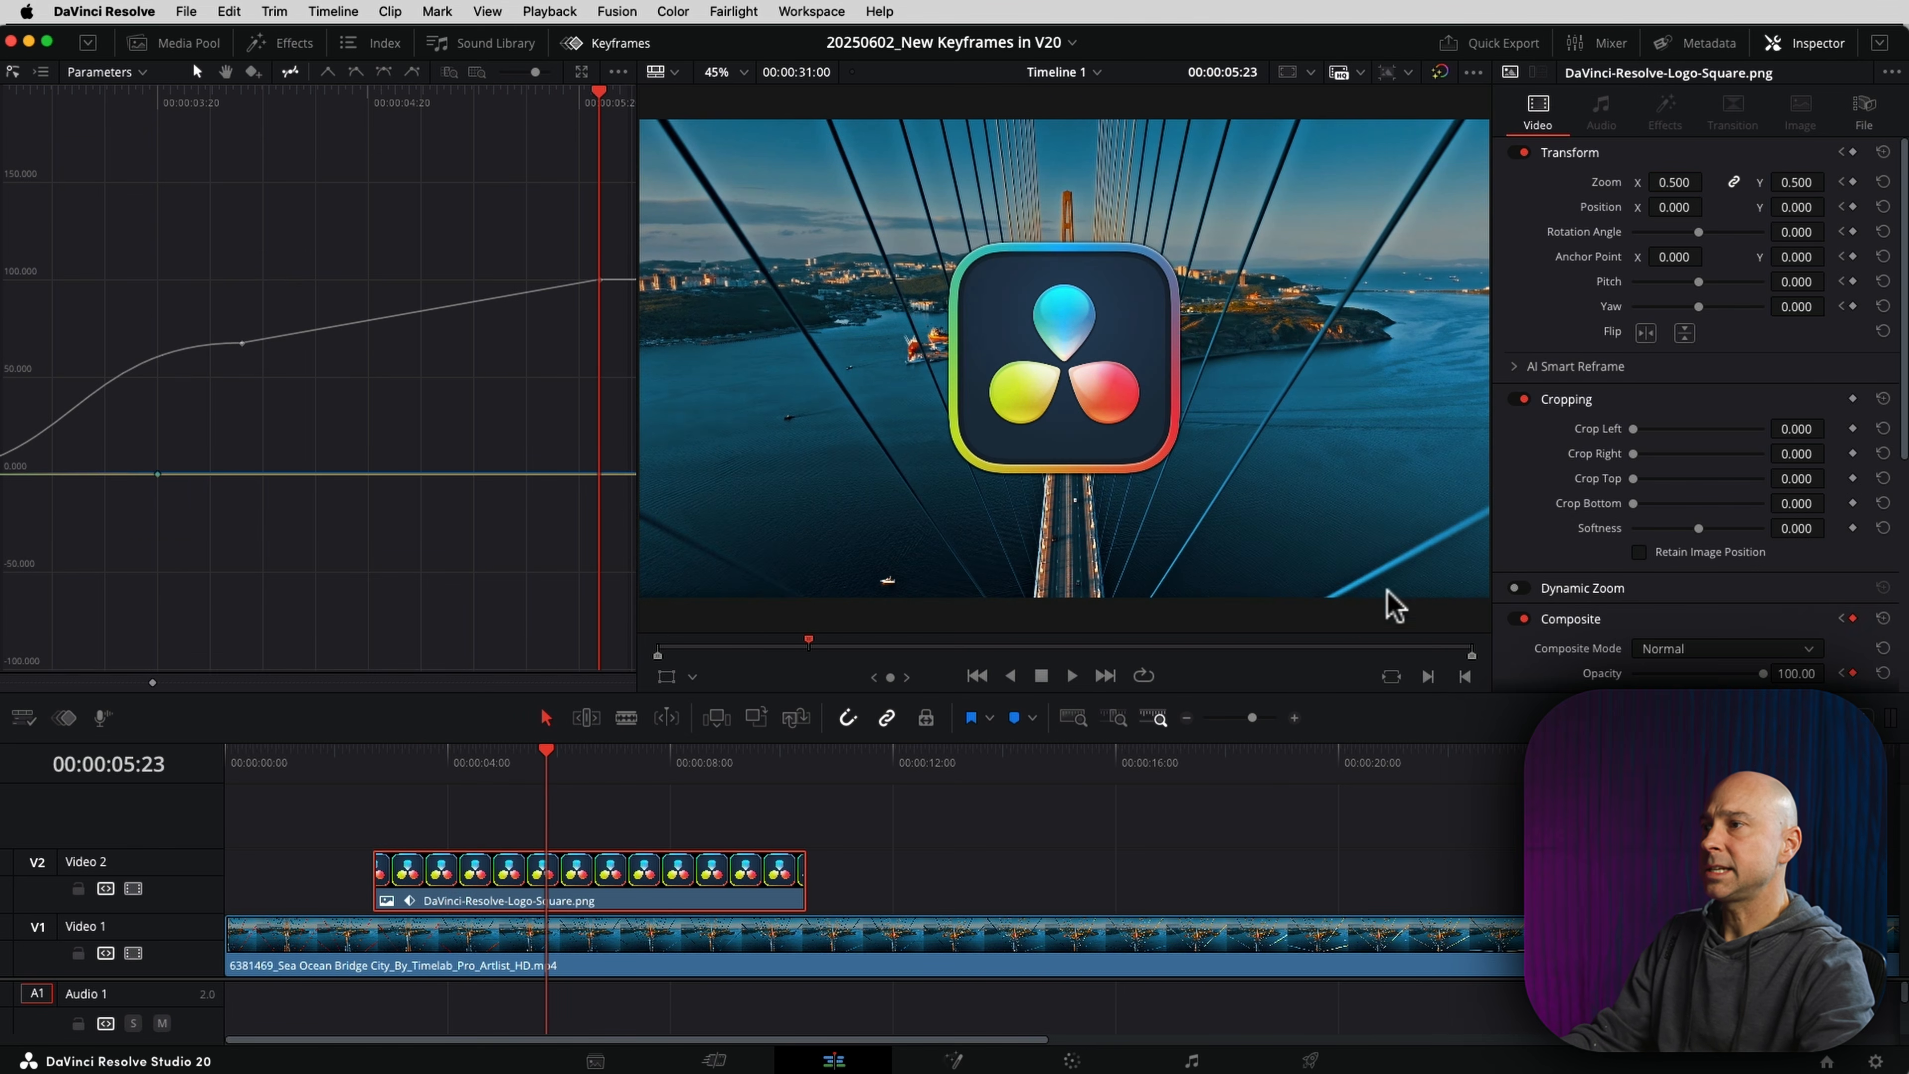
left_click(1853, 206)
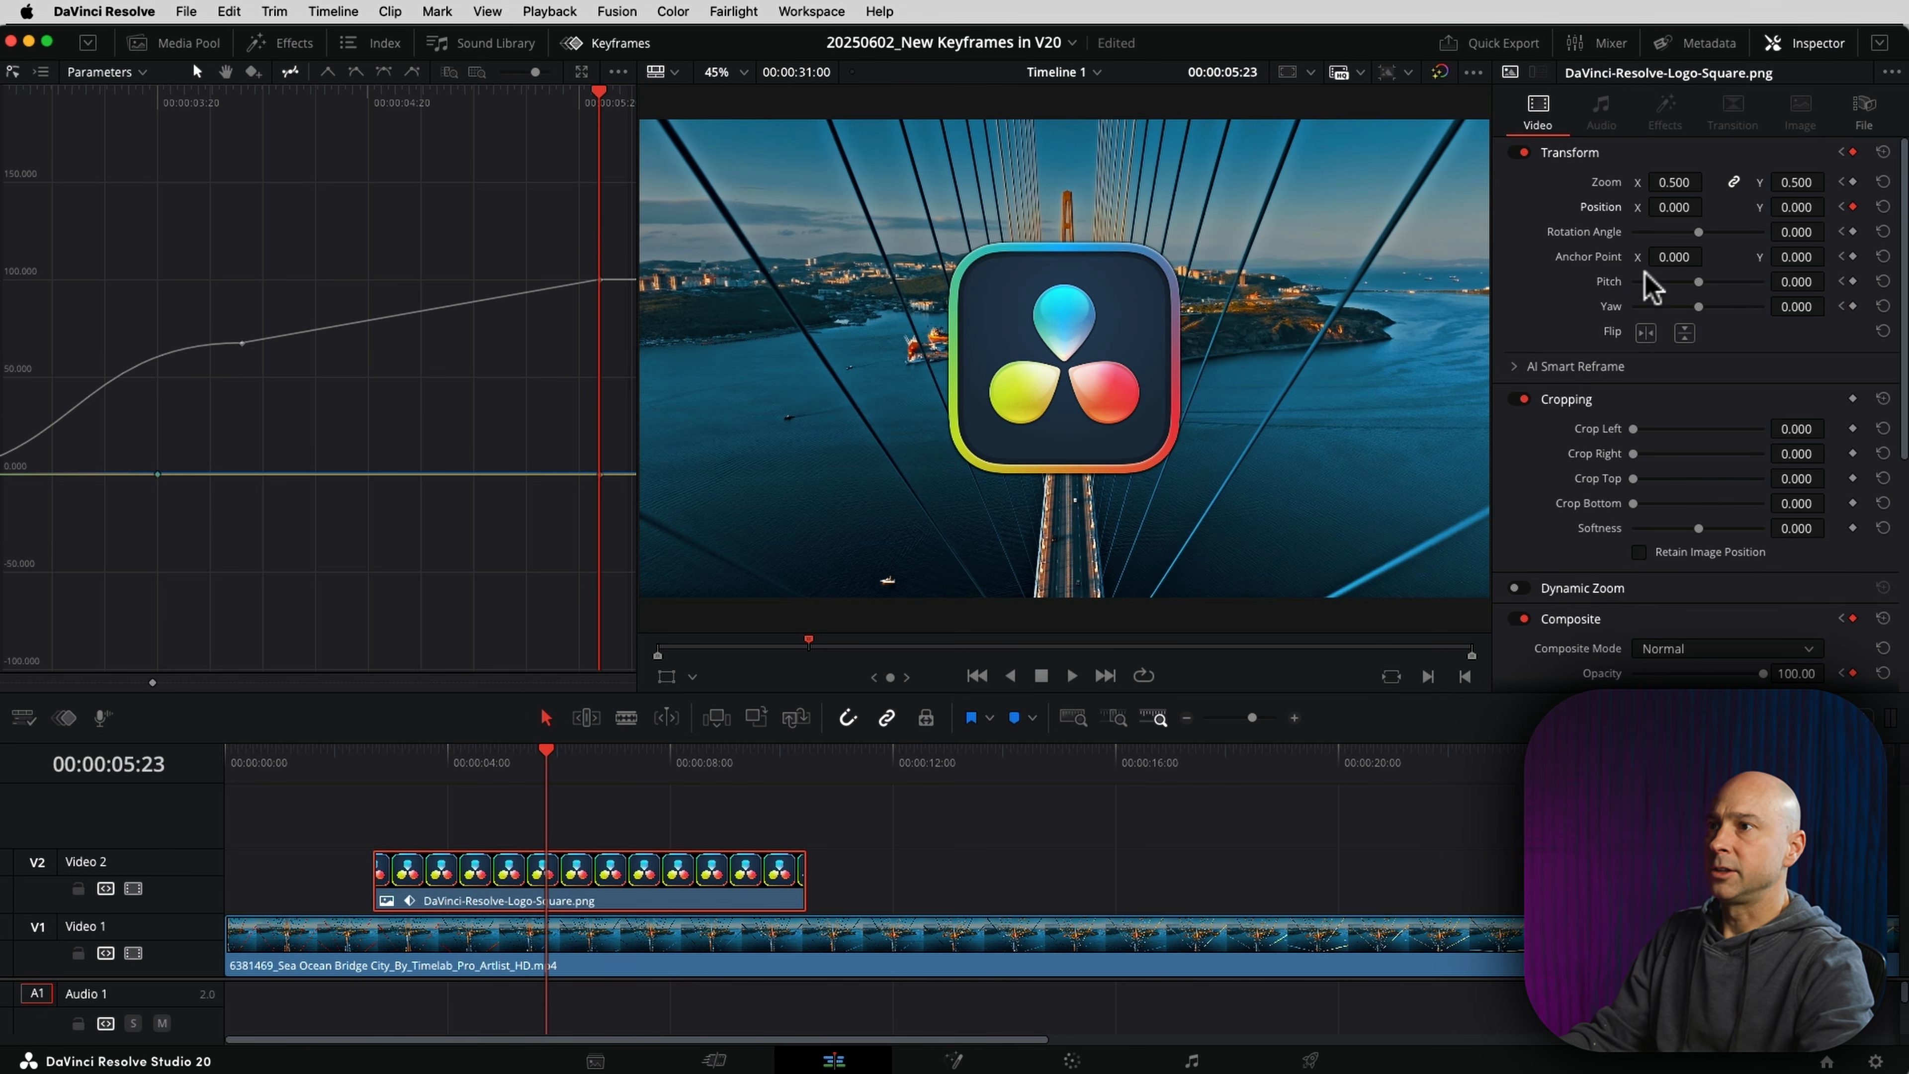
key("space")
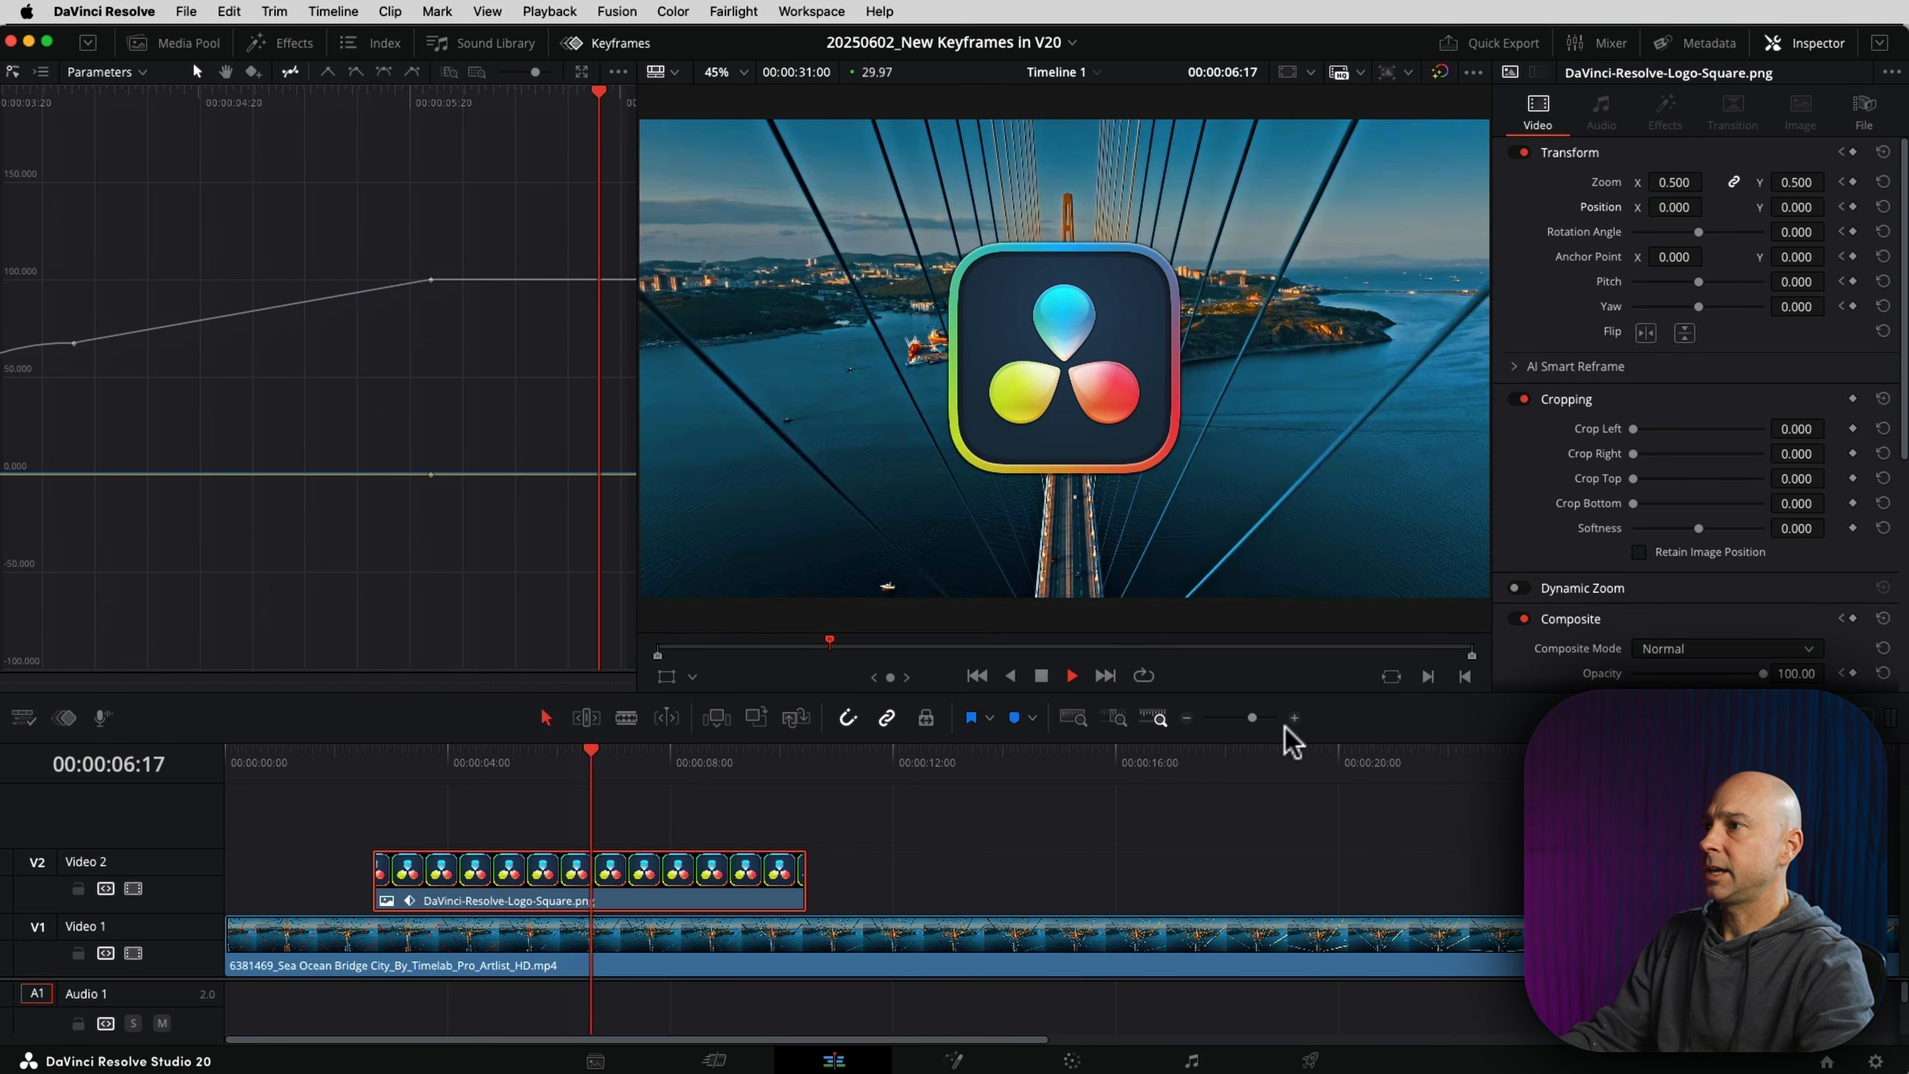
key("space")
left_click_drag(1672, 207, 1827, 206)
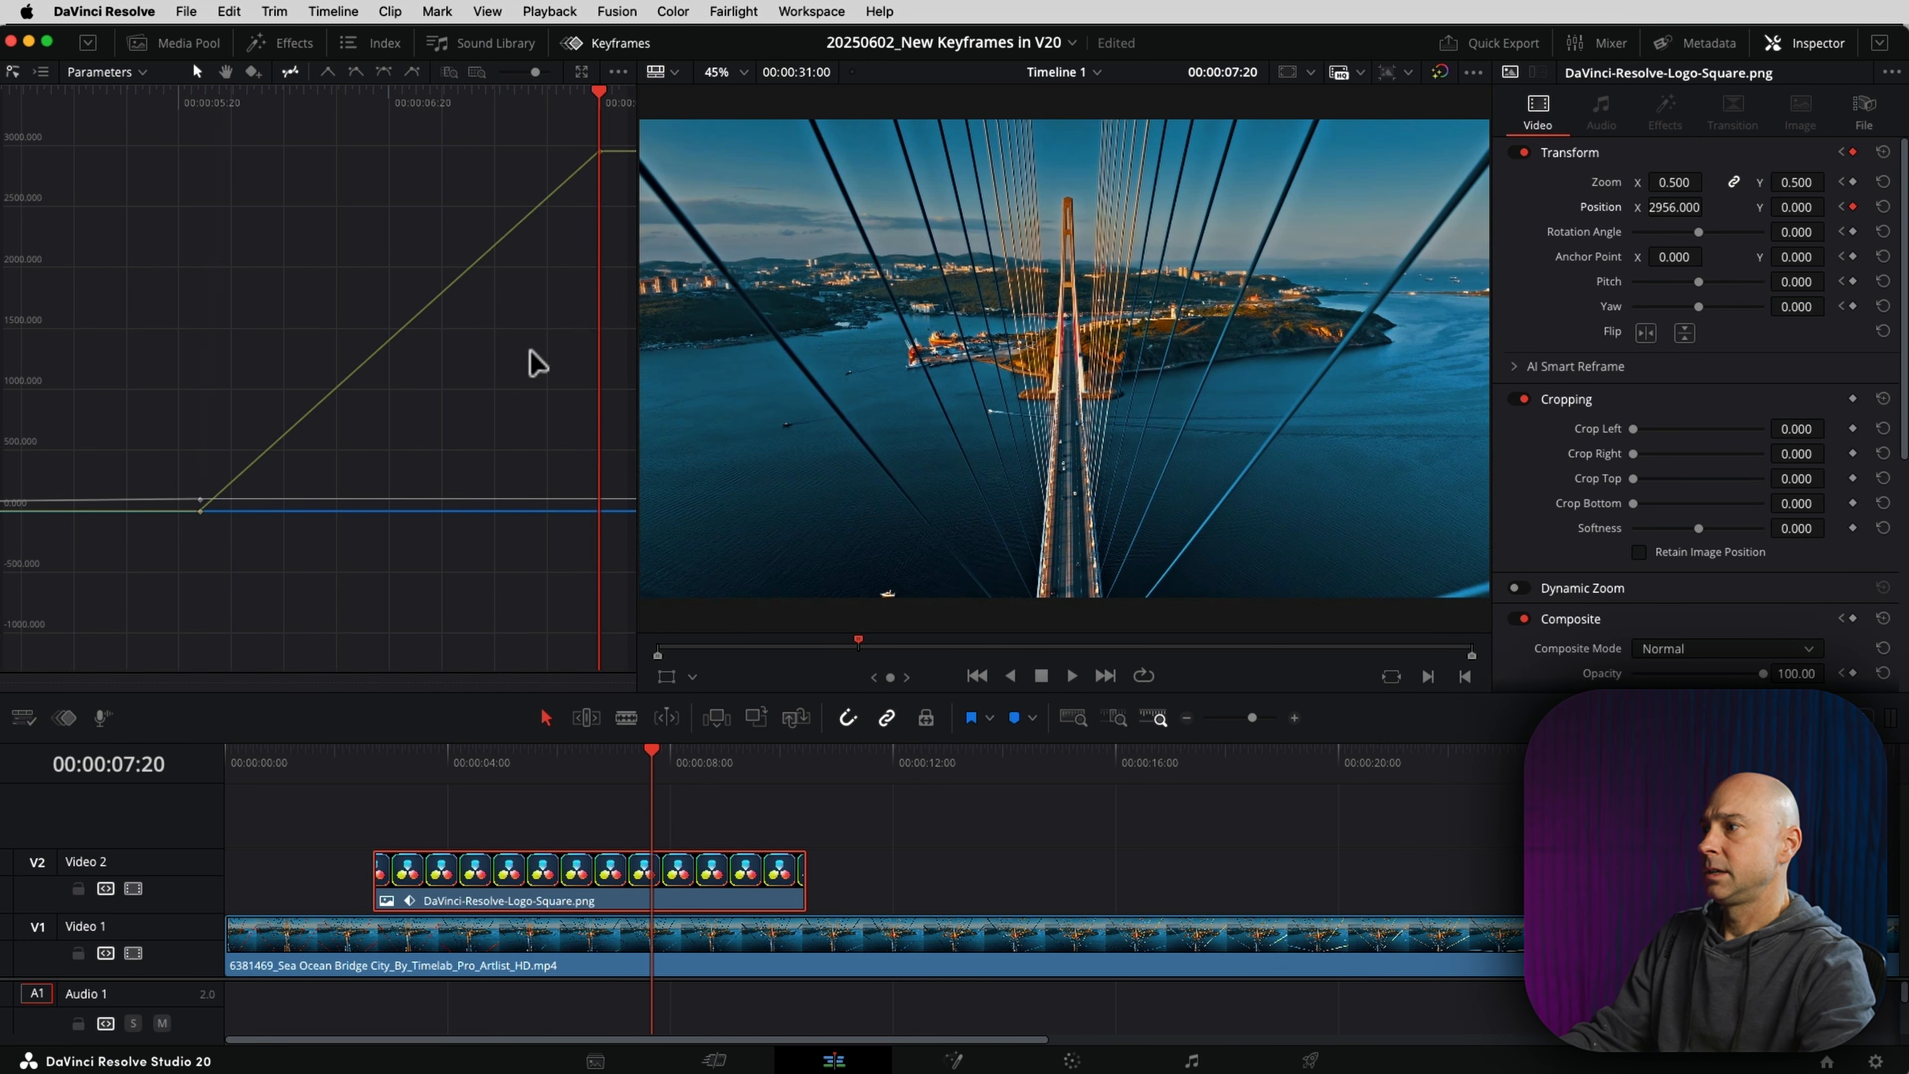
Step: Play the clip from the logo's start to check its zoom-in and horizontal exit
left_click(378, 758)
key("space")
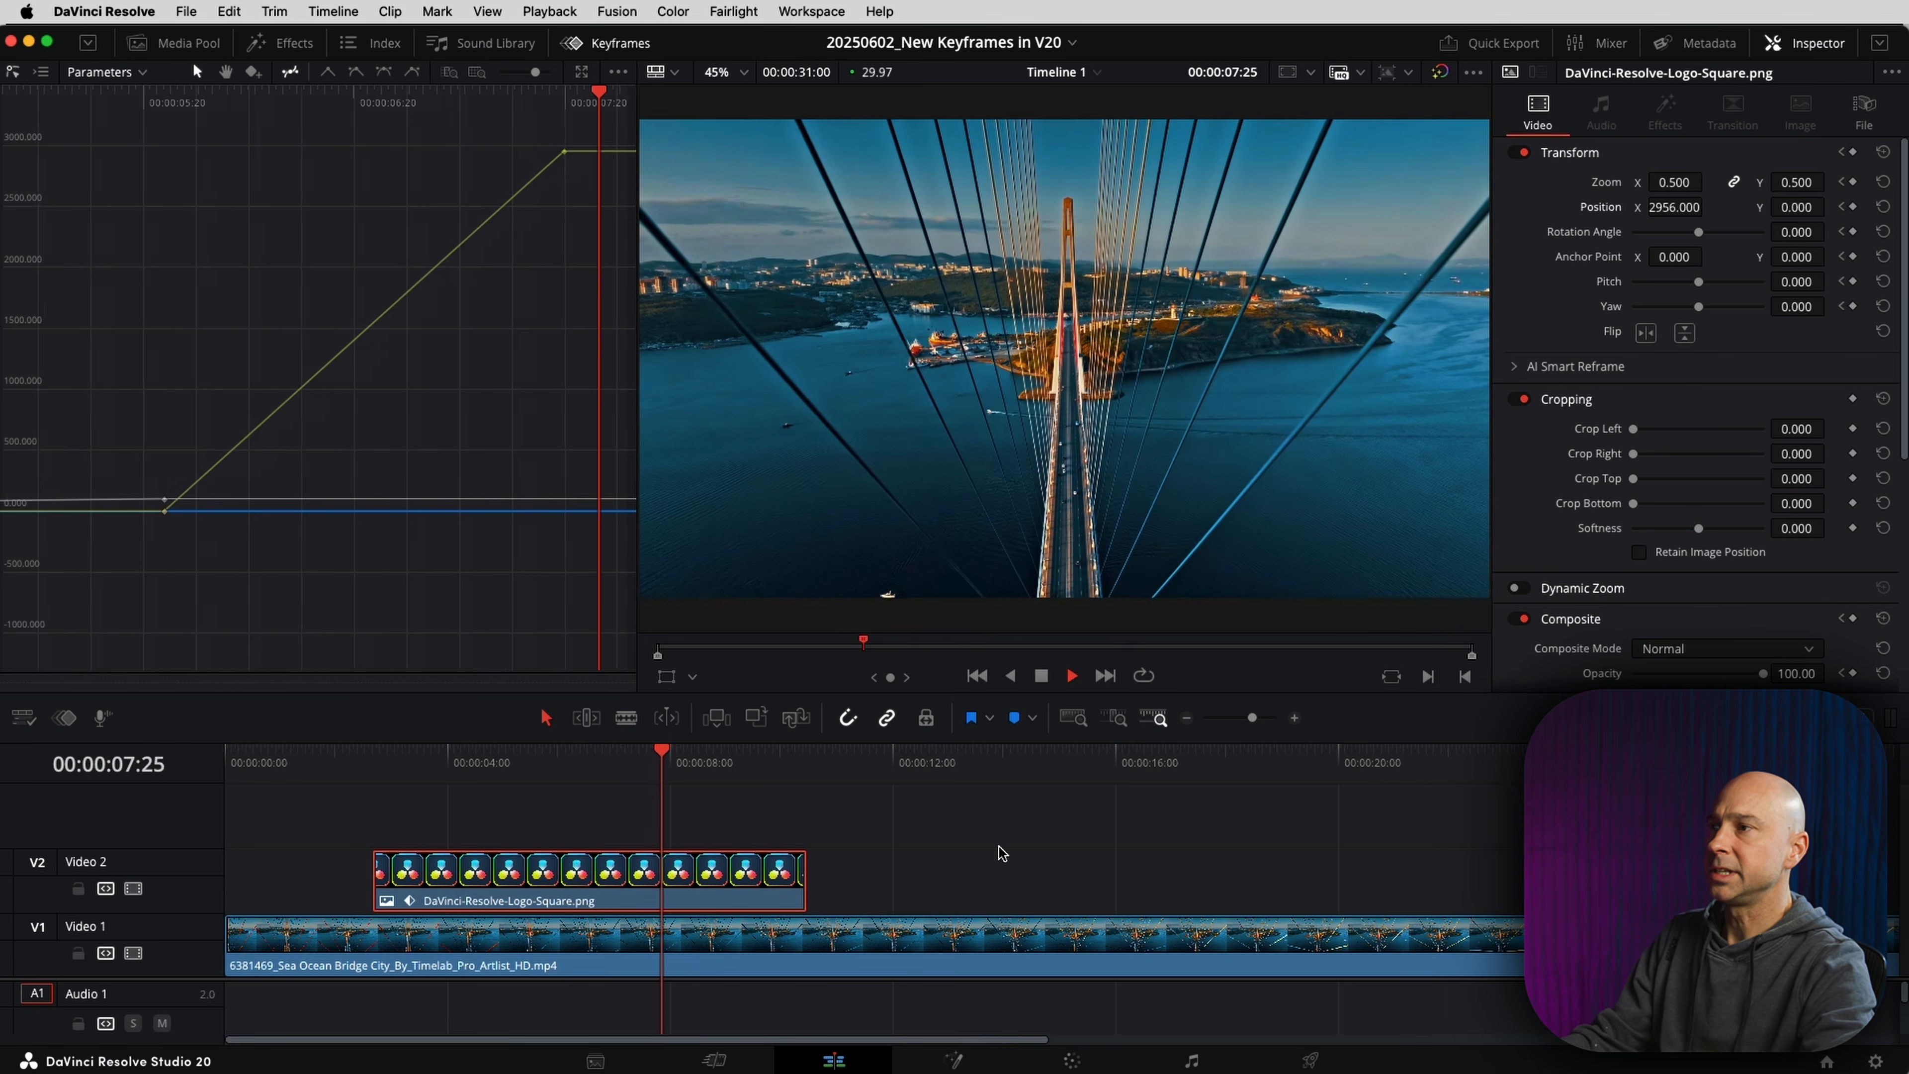
key("space")
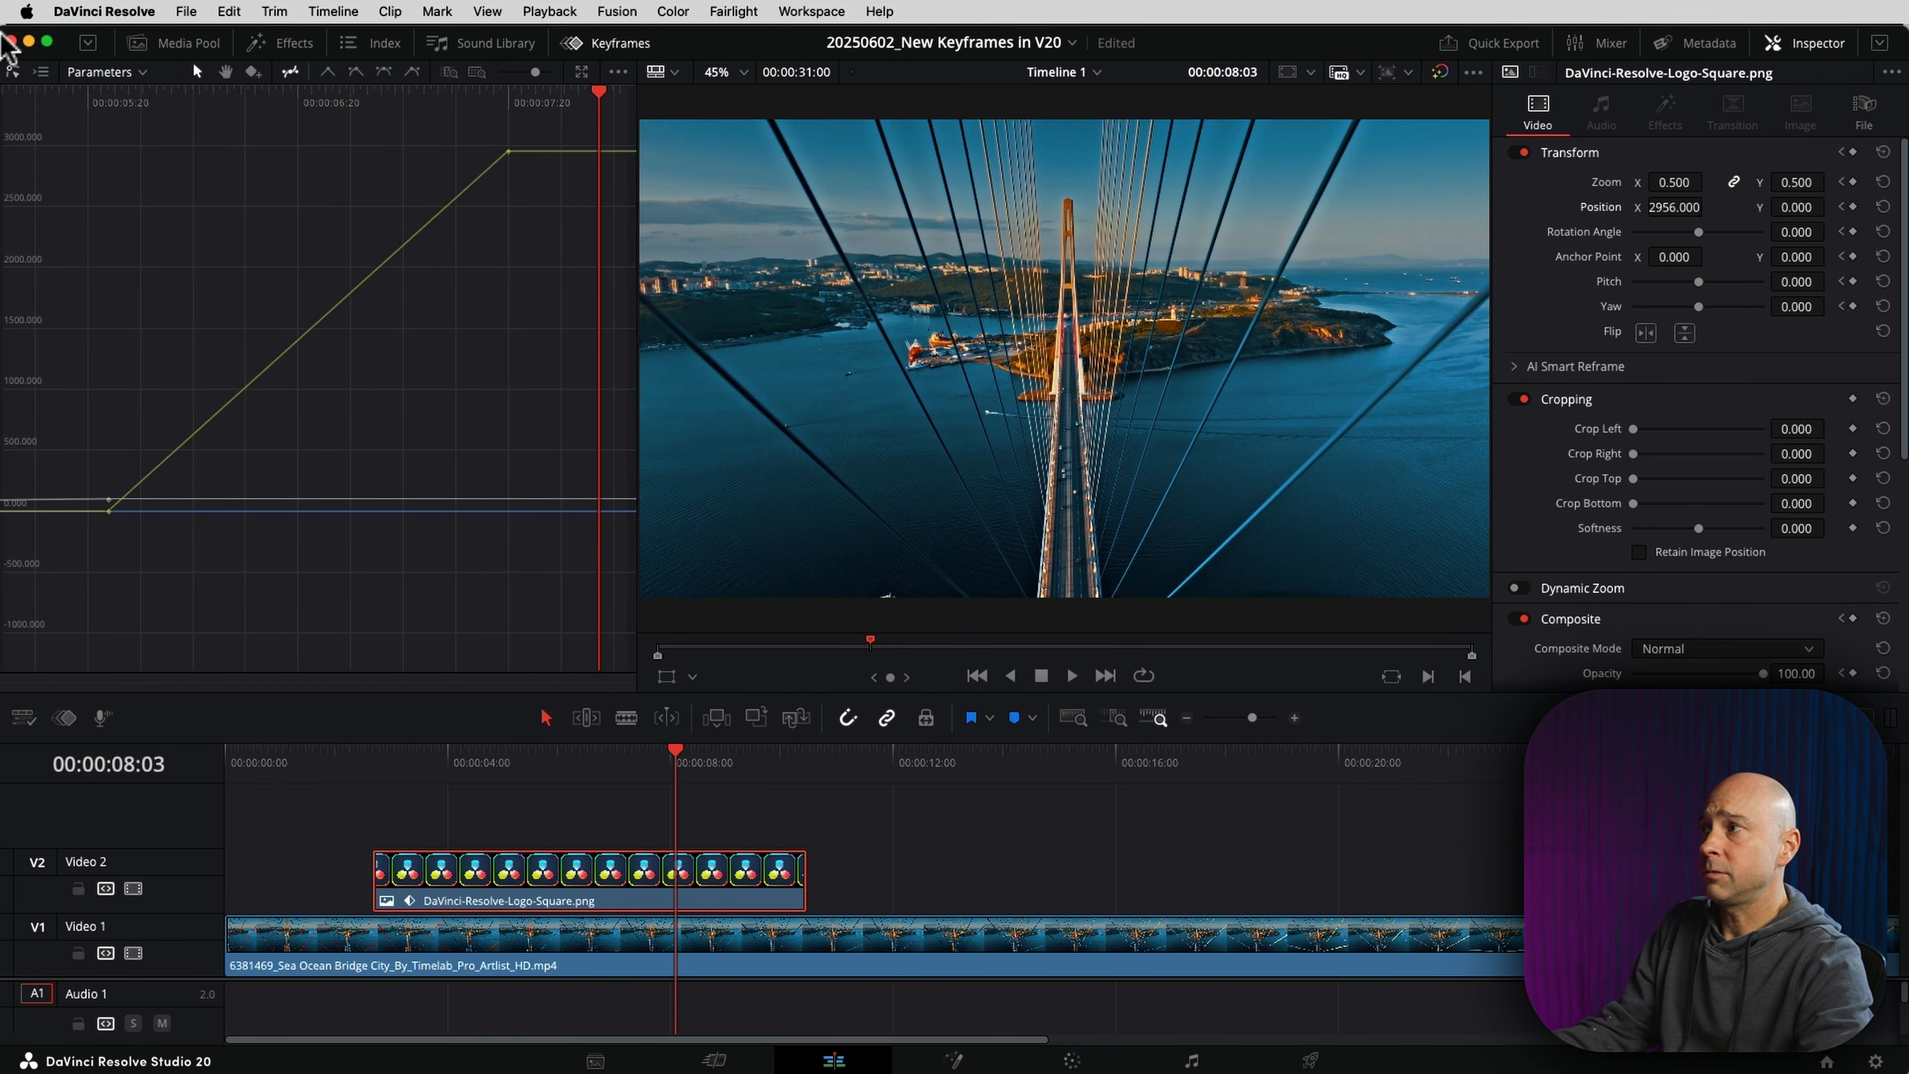
Step: Select all of the logo's keyframes in the curve view and apply Ease In and Out
left_click(41, 71)
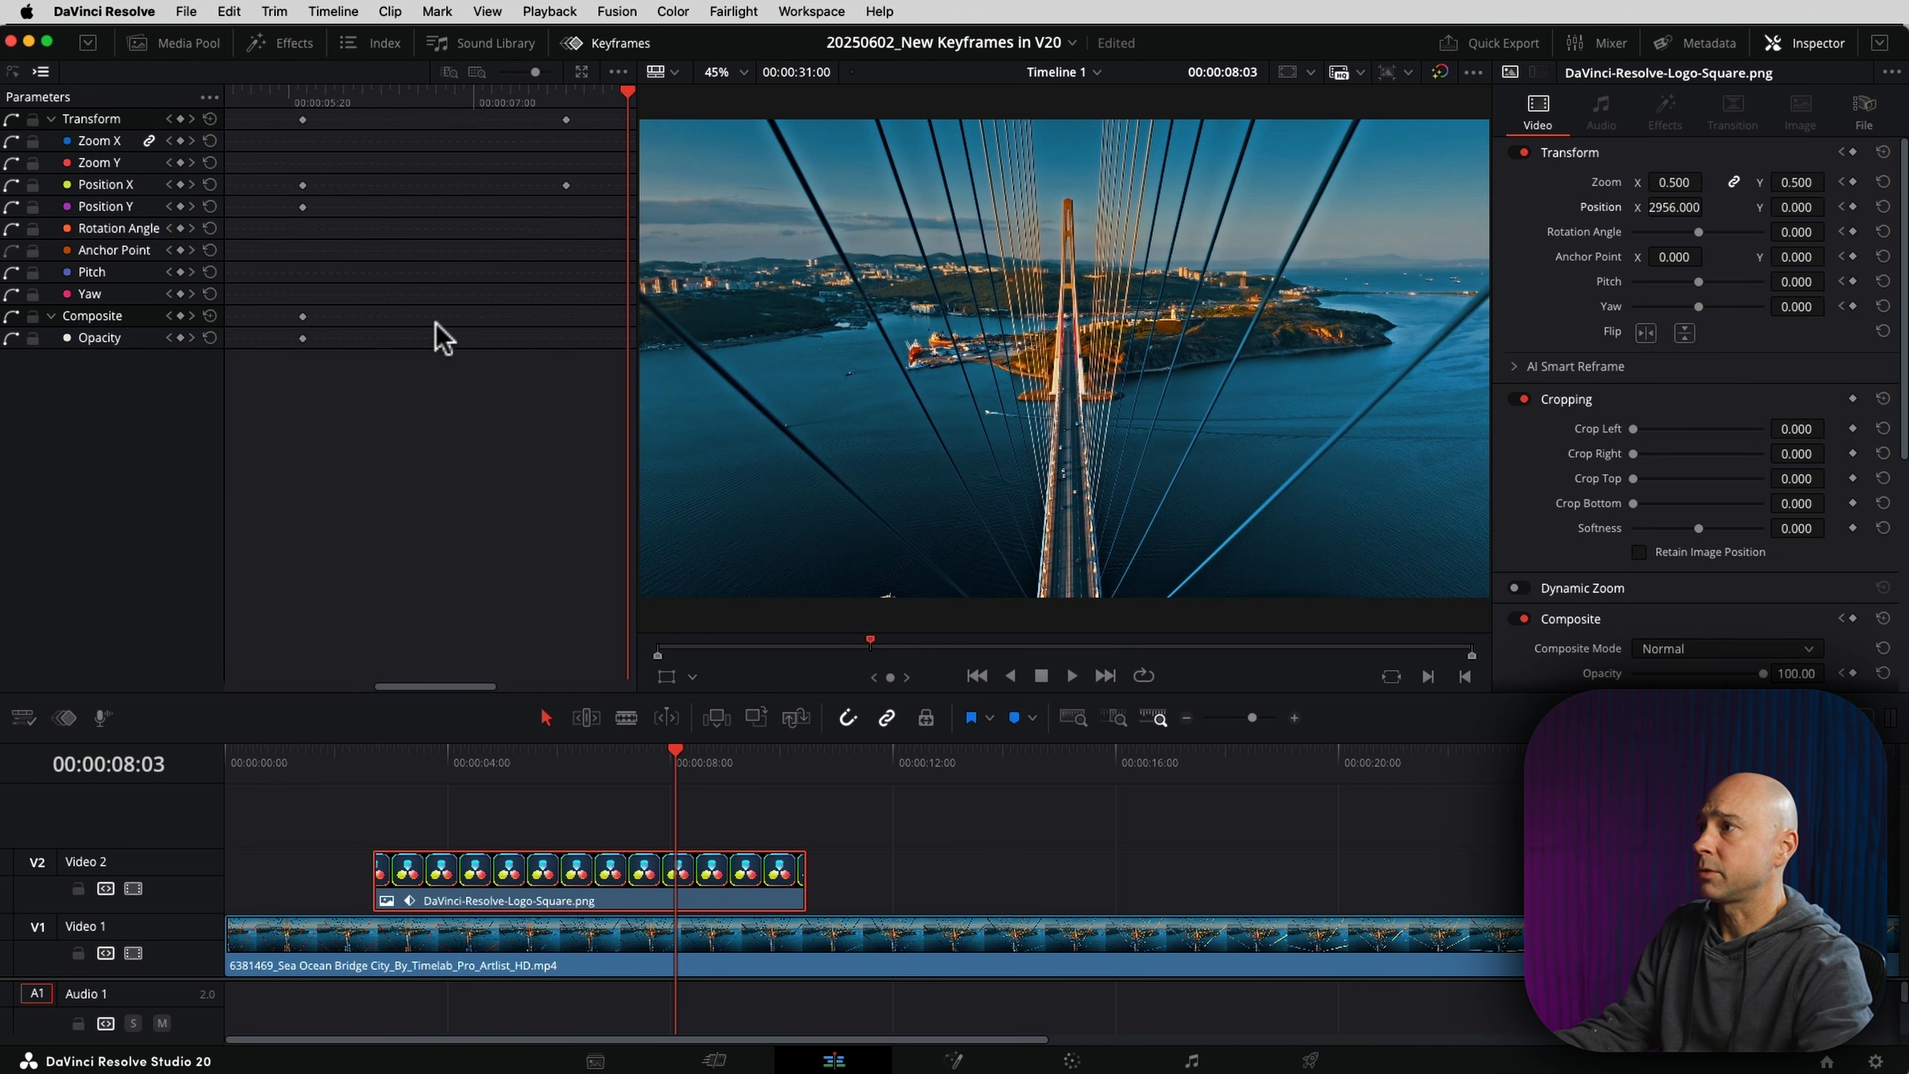
left_click(12, 71)
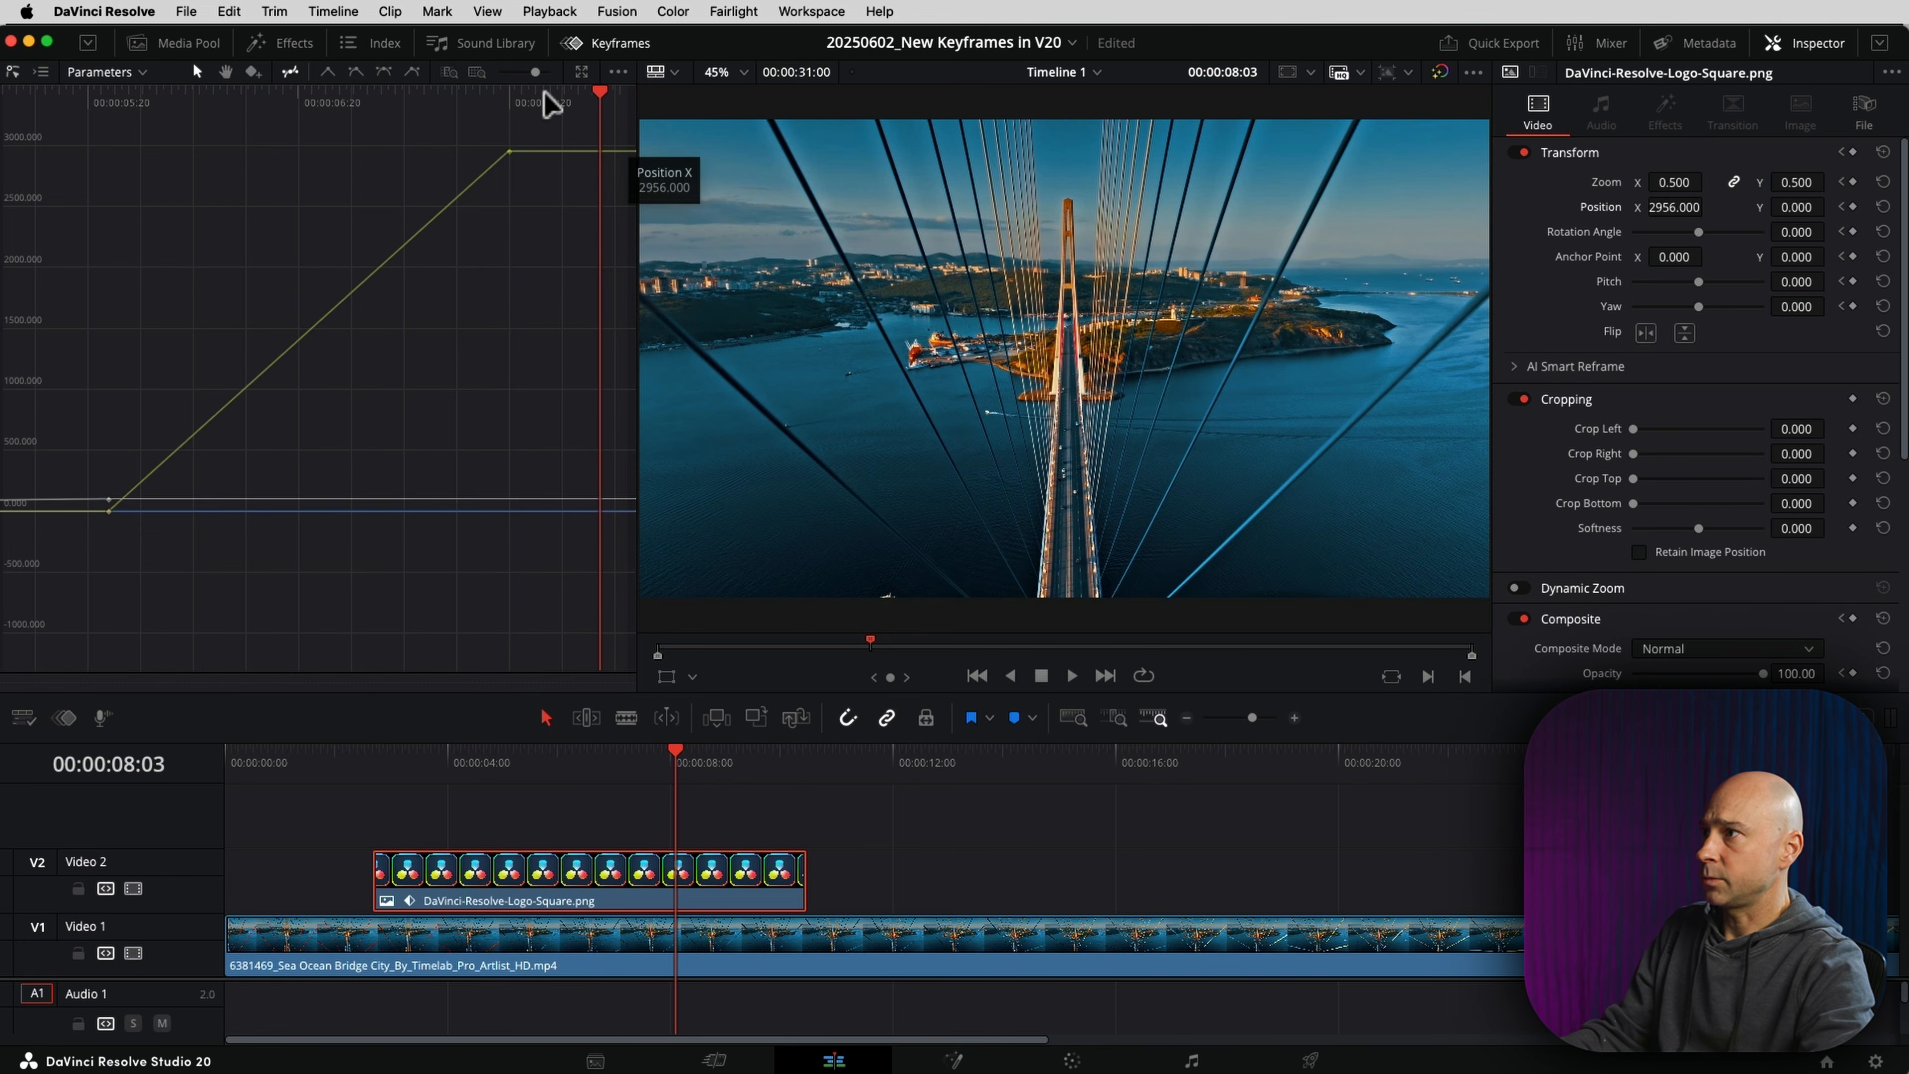
left_click(475, 73)
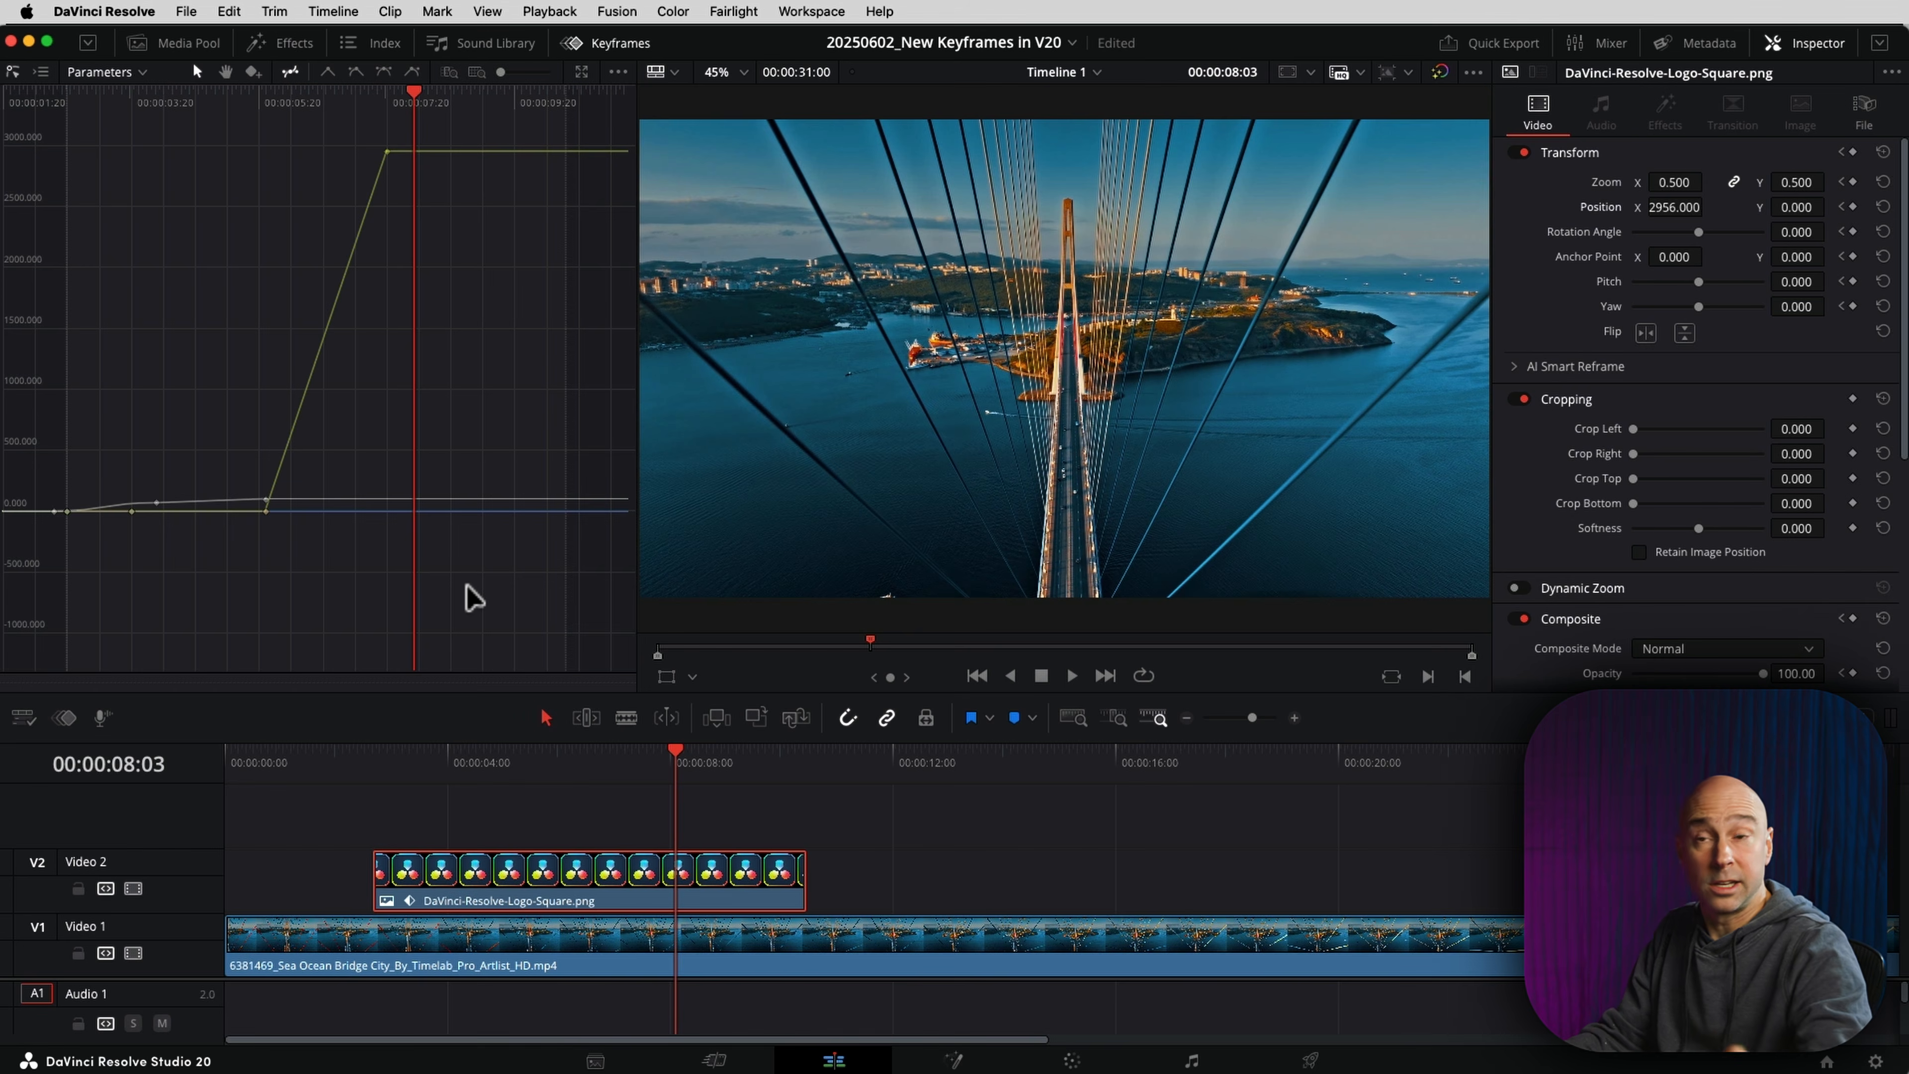
key("super+a")
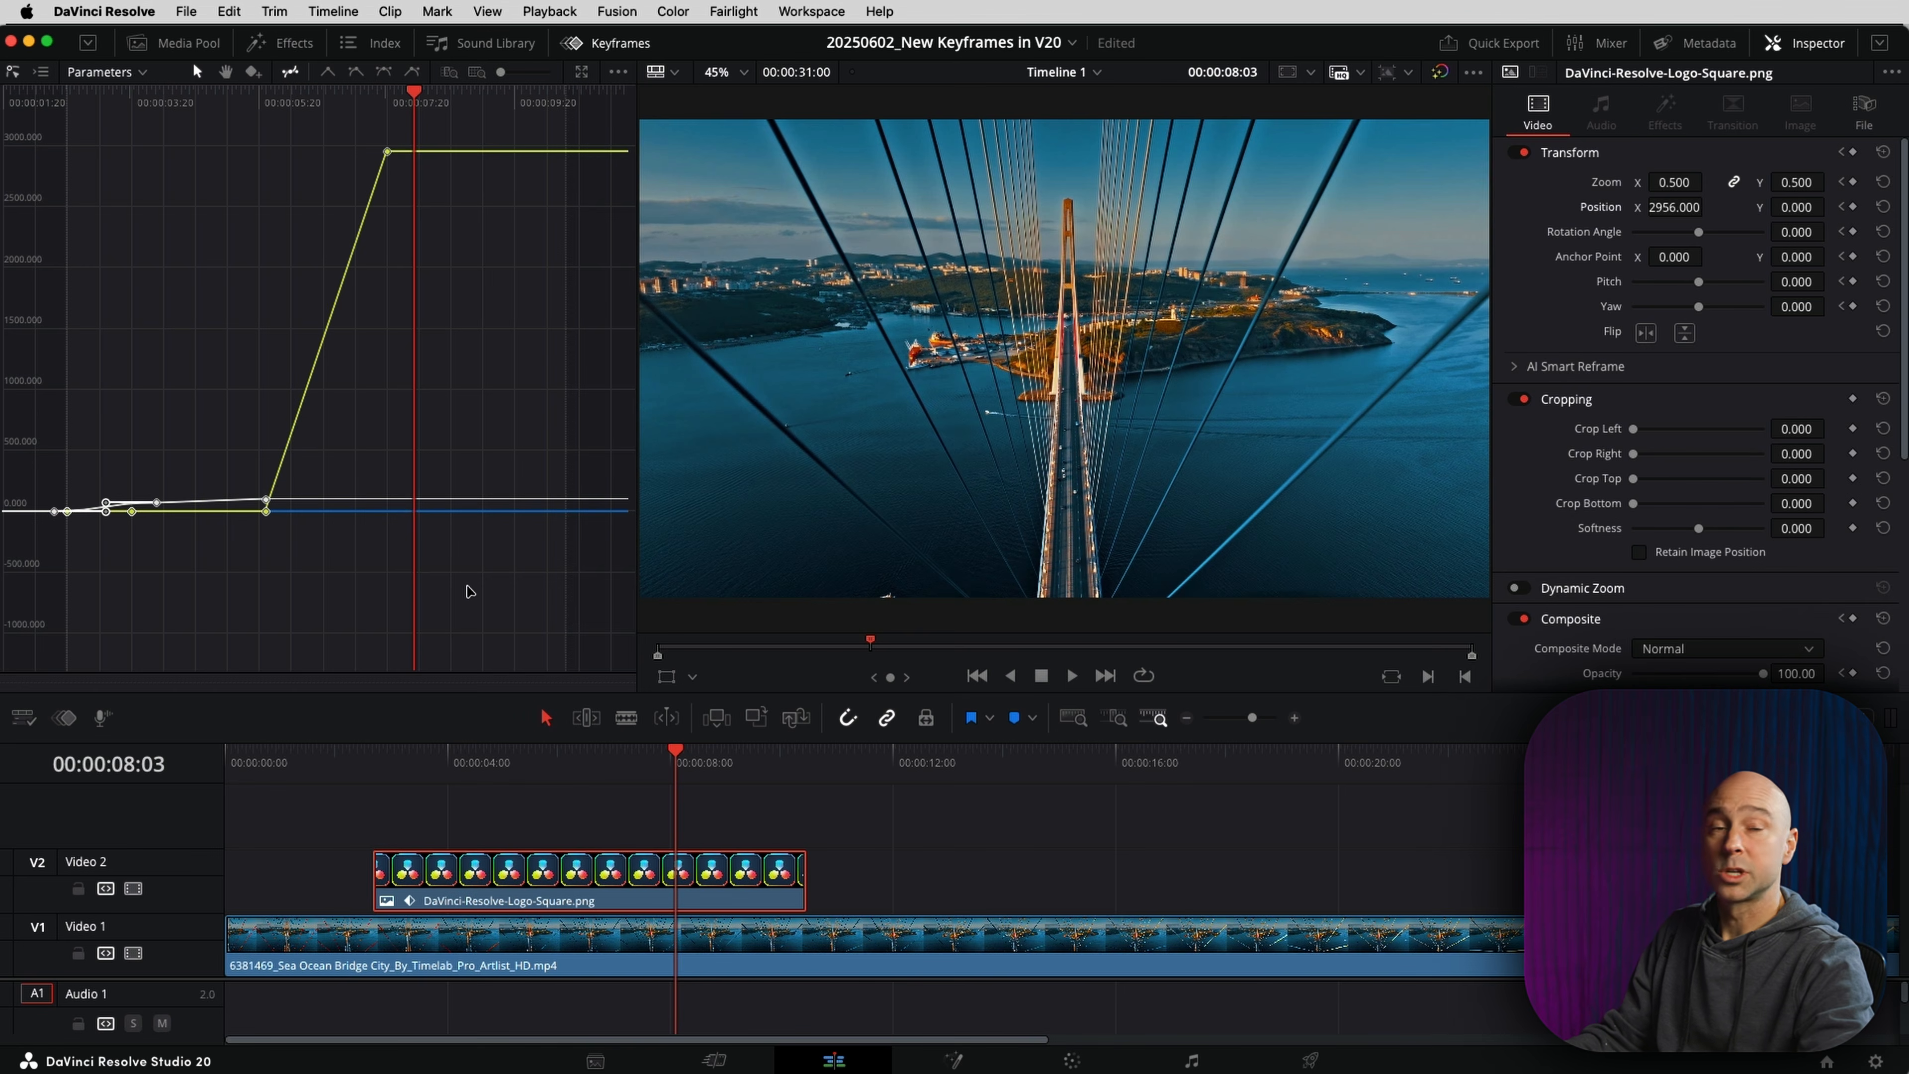
left_click(384, 72)
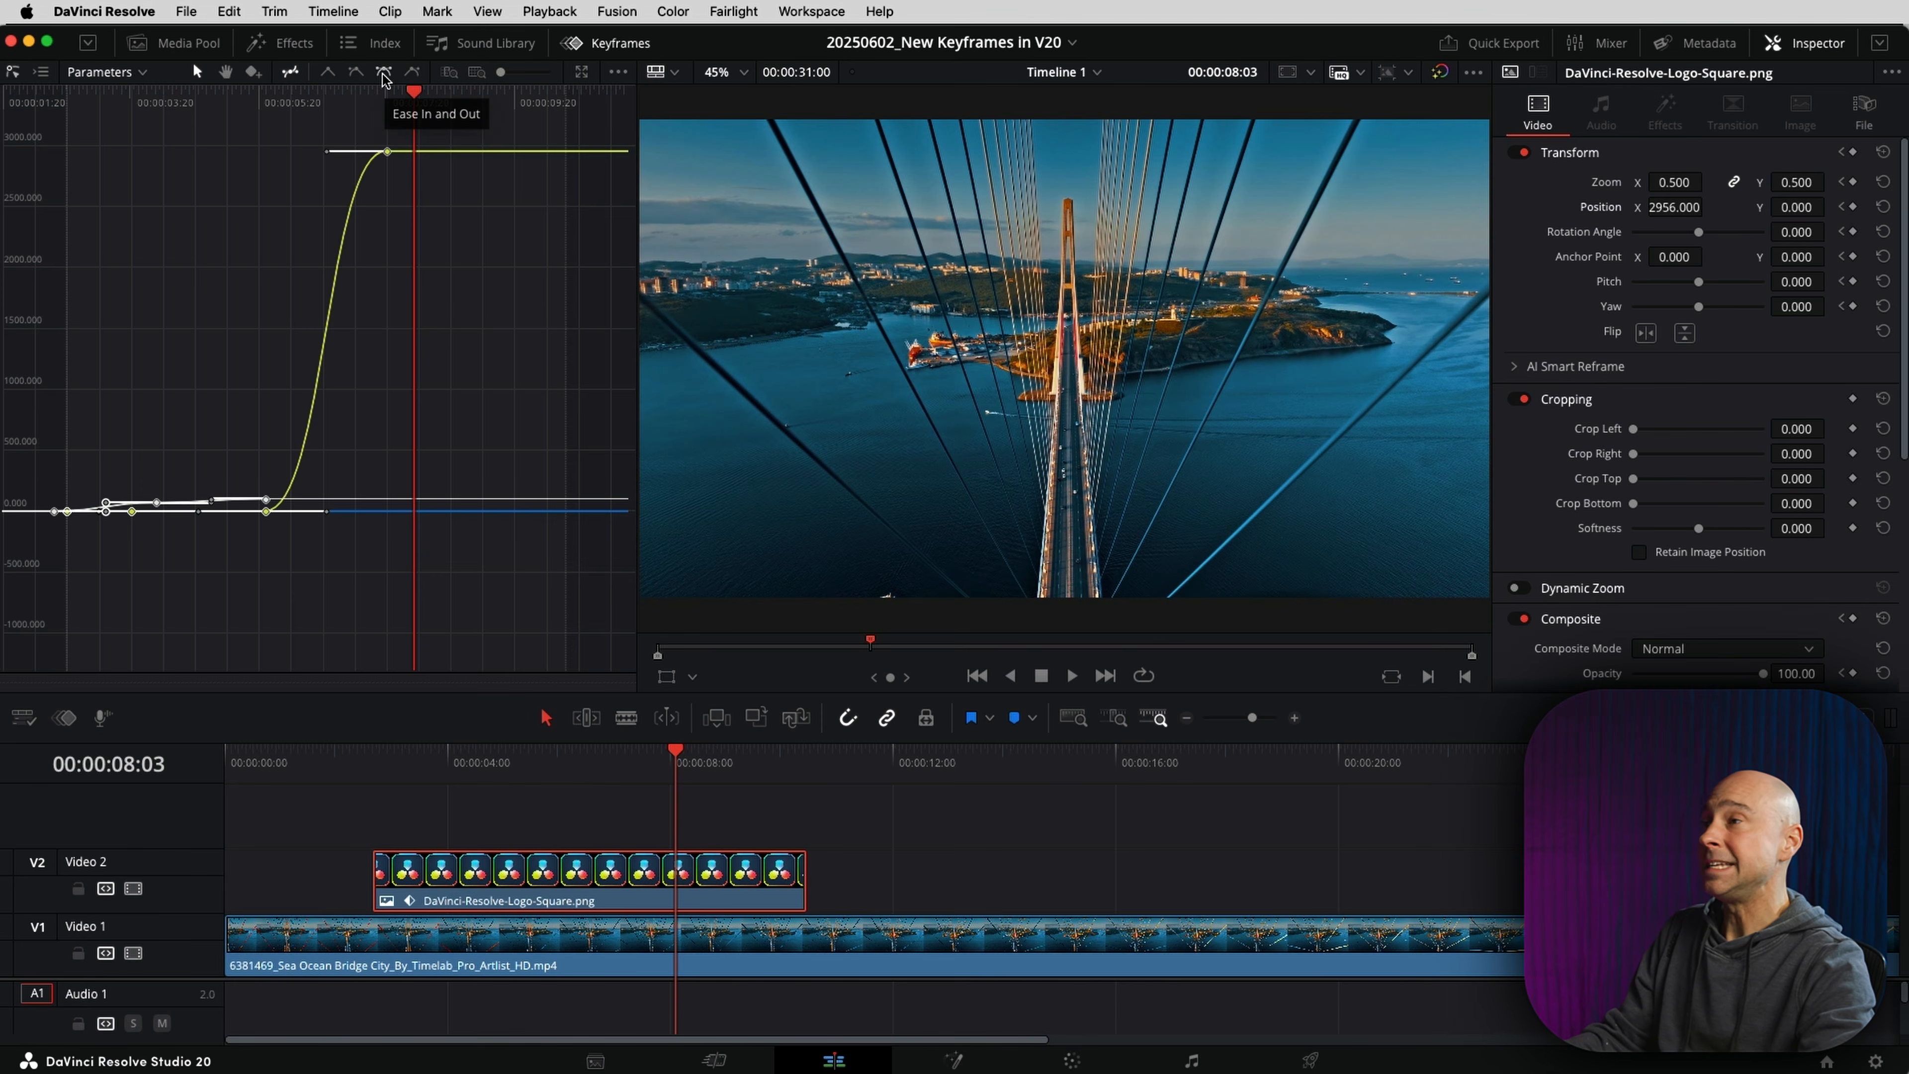
Step: Play the timeline from just before the logo's fully faded-in section to check the eased zoom and horizontal exit
left_click(380, 768)
key("space")
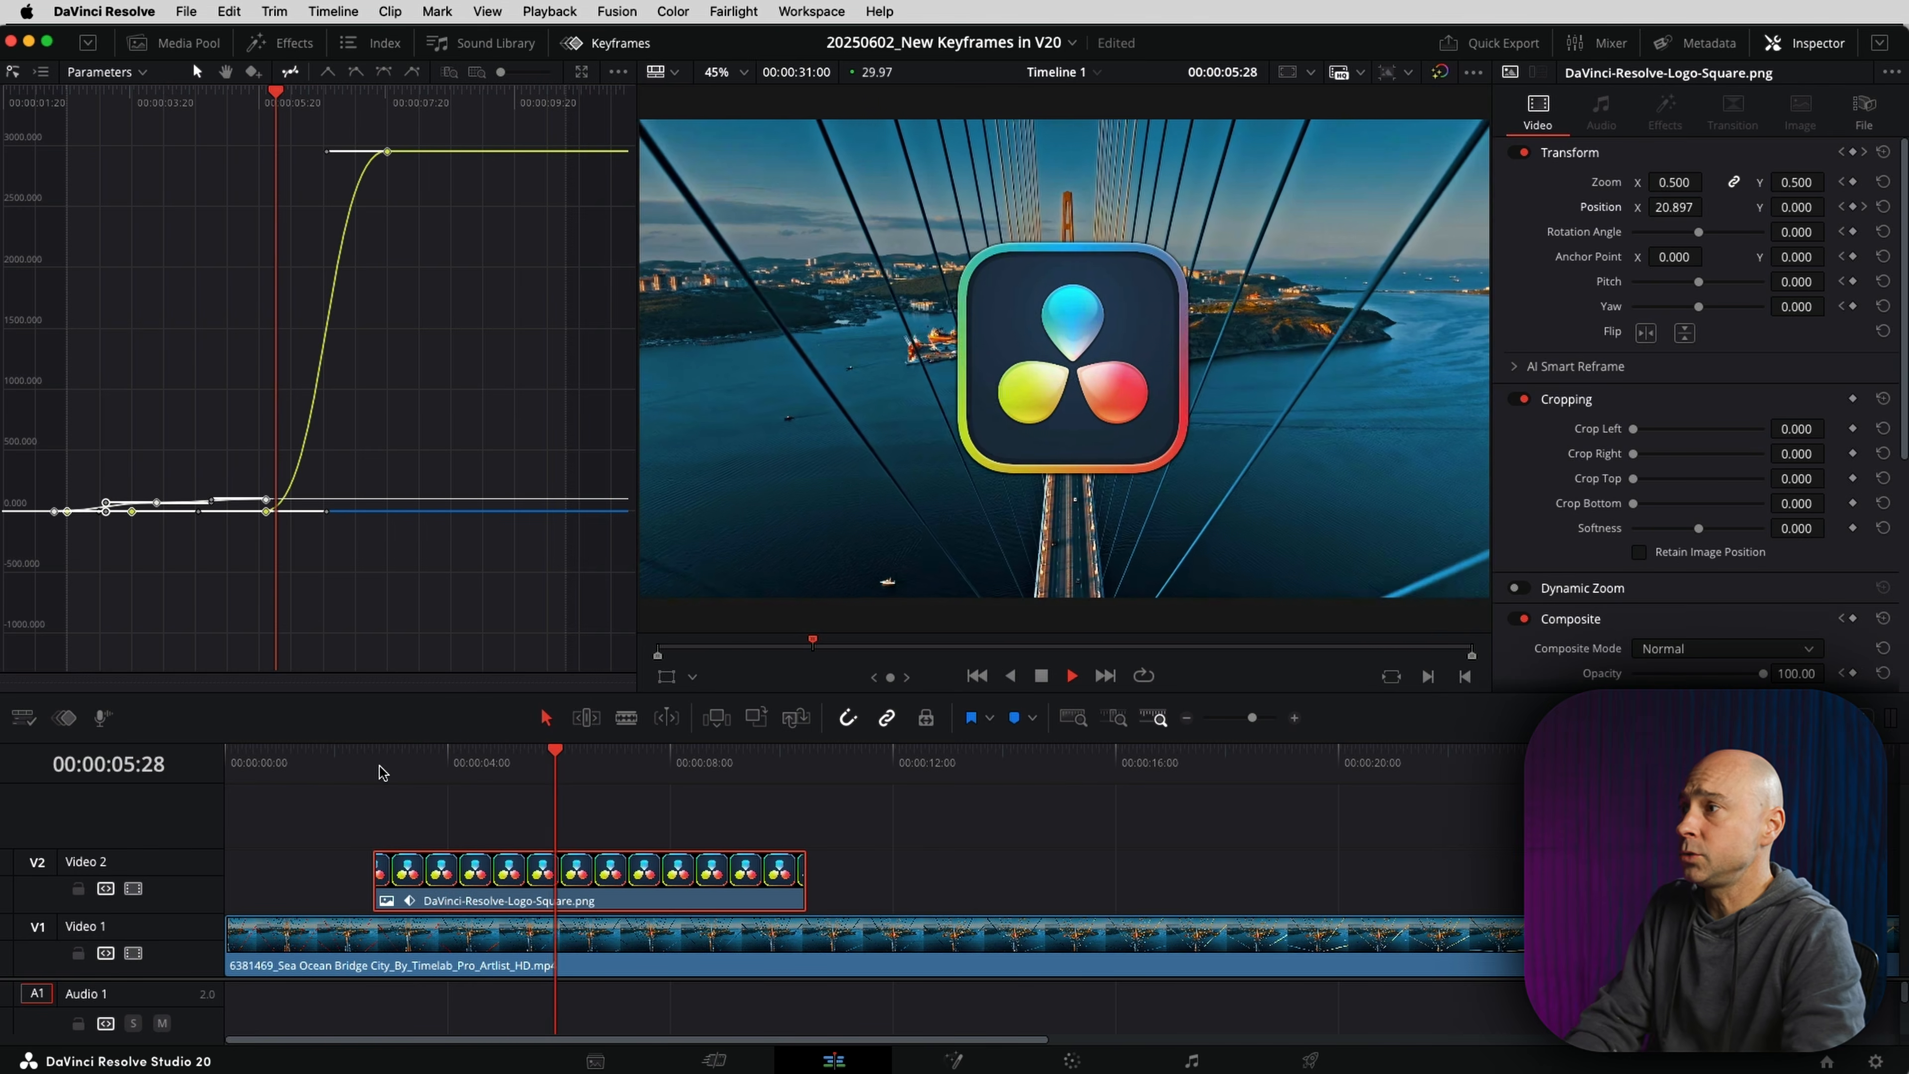
key("space")
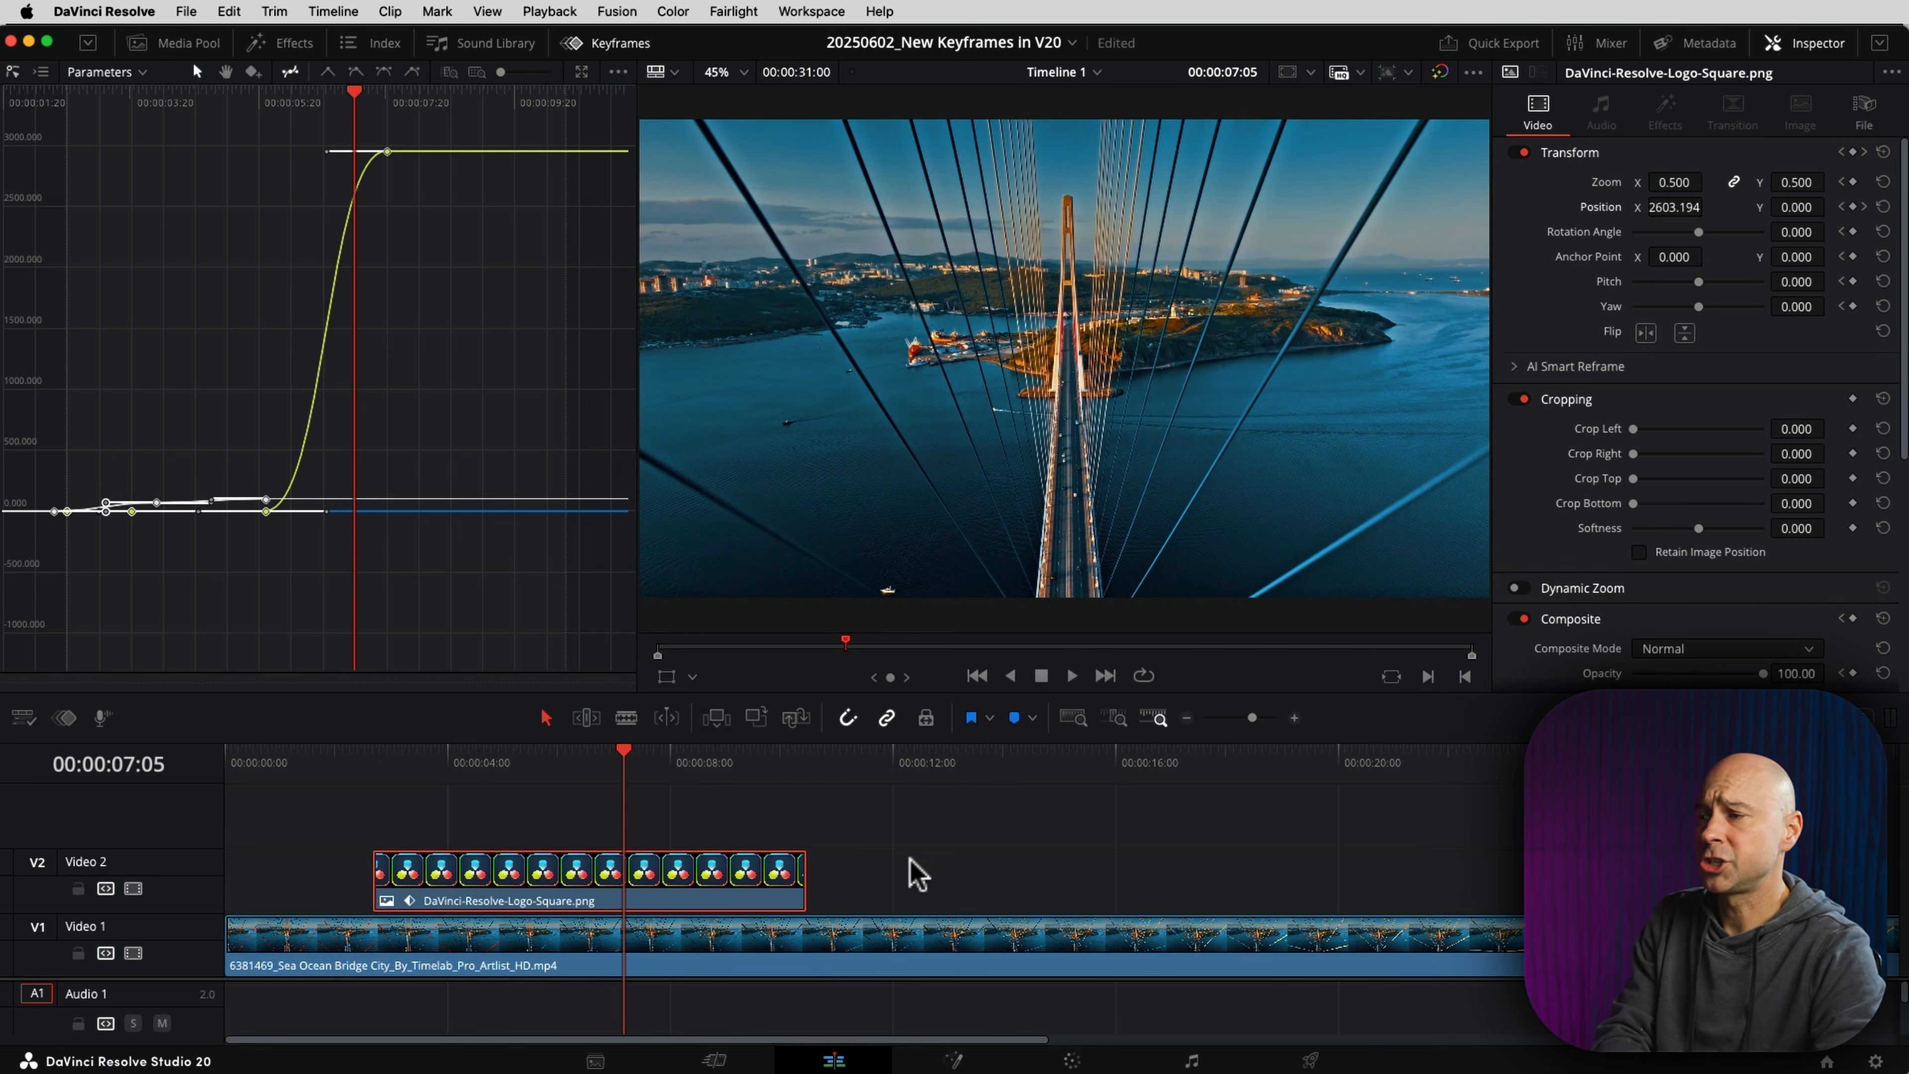
Step: On the Cut page, show the Keyframes panel, enlarge it, and check the logo's keyframes as curves and as a parameter list
left_click(716, 1059)
left_click(353, 47)
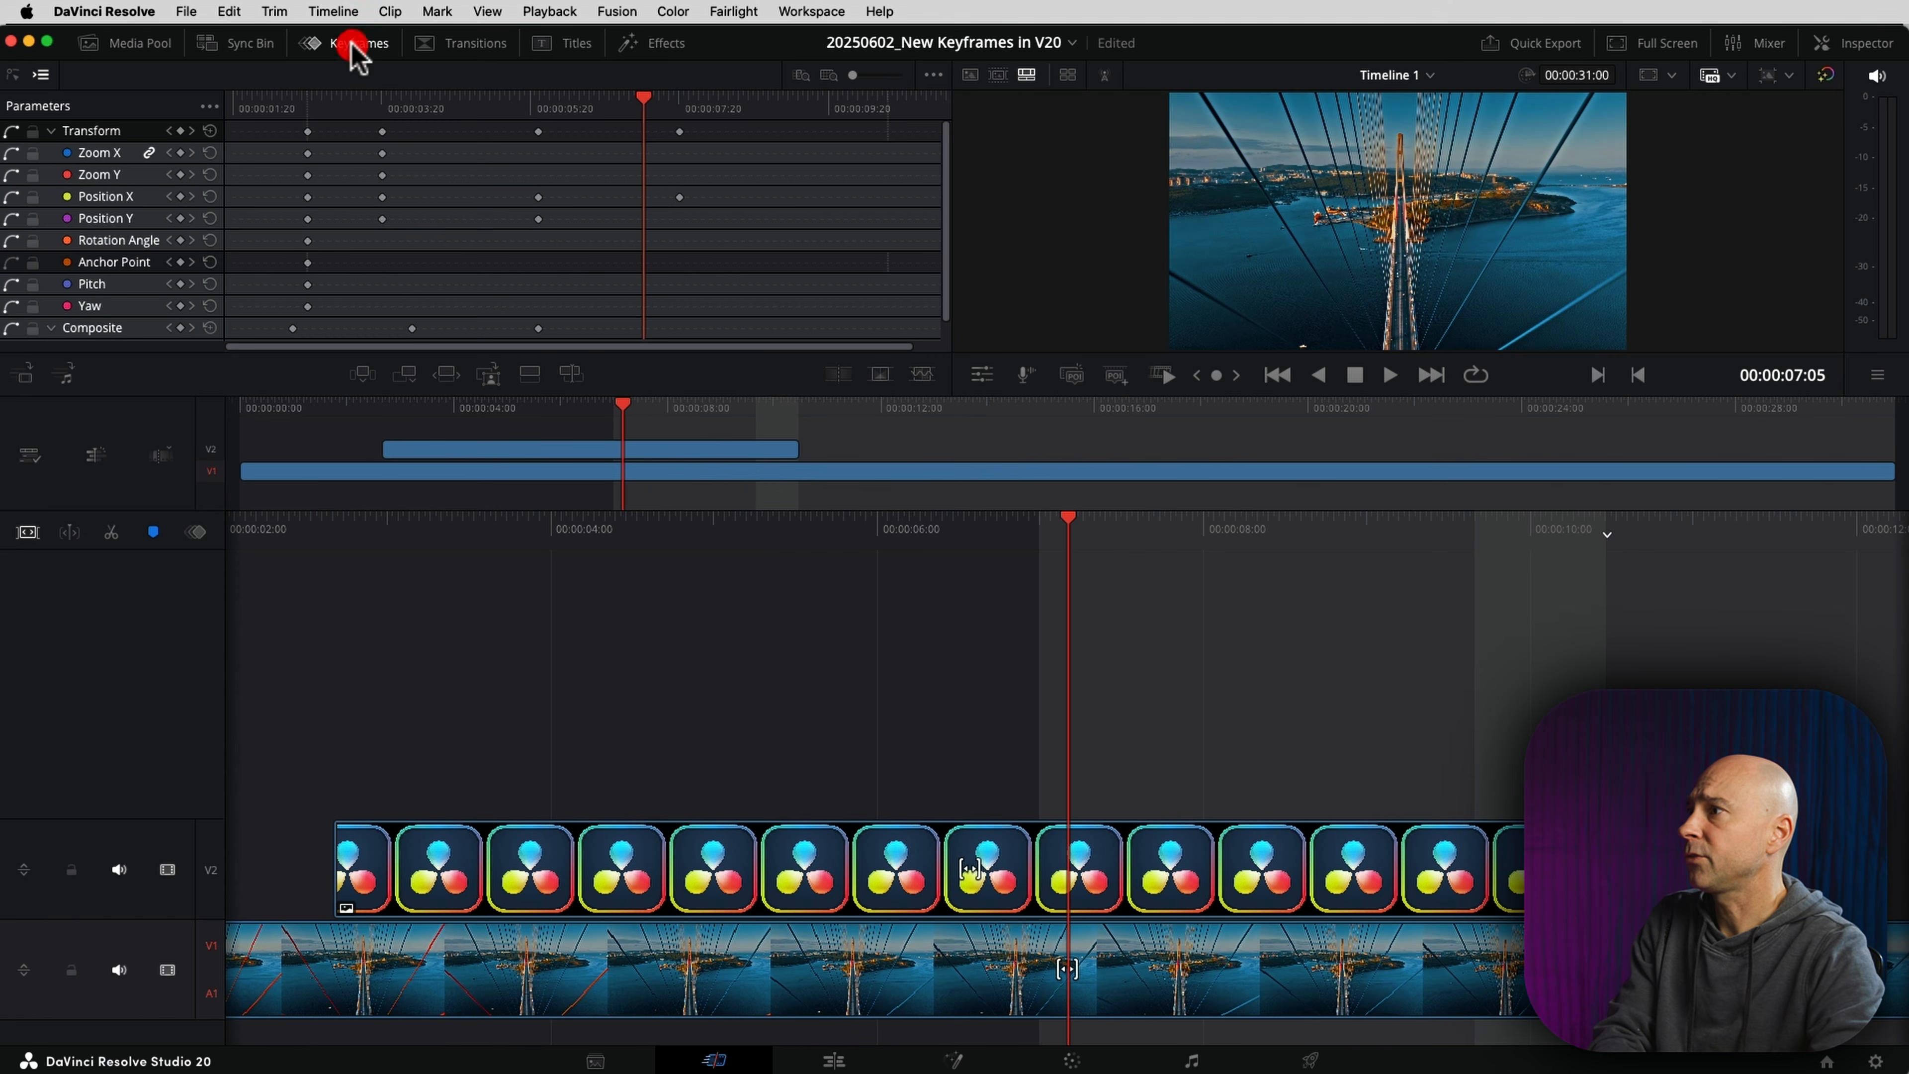
left_click_drag(940, 355, 969, 682)
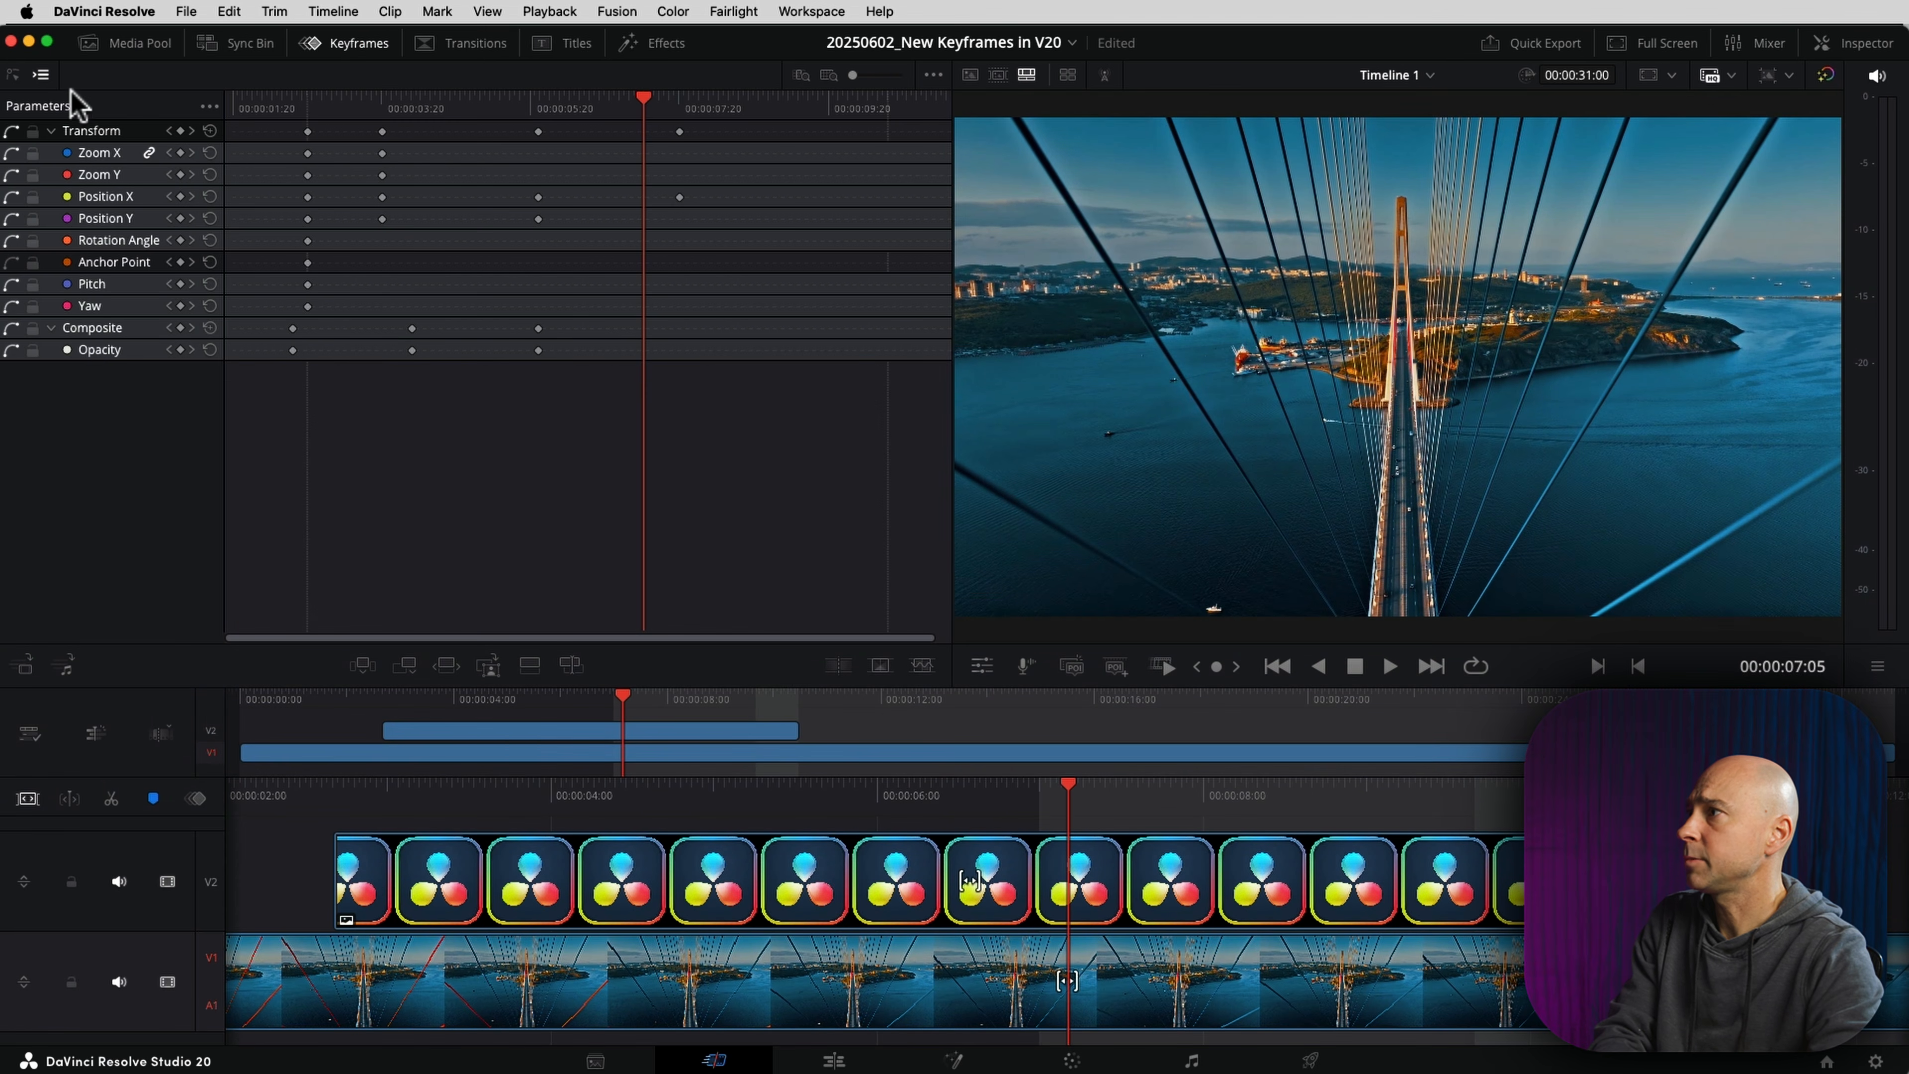
left_click(13, 75)
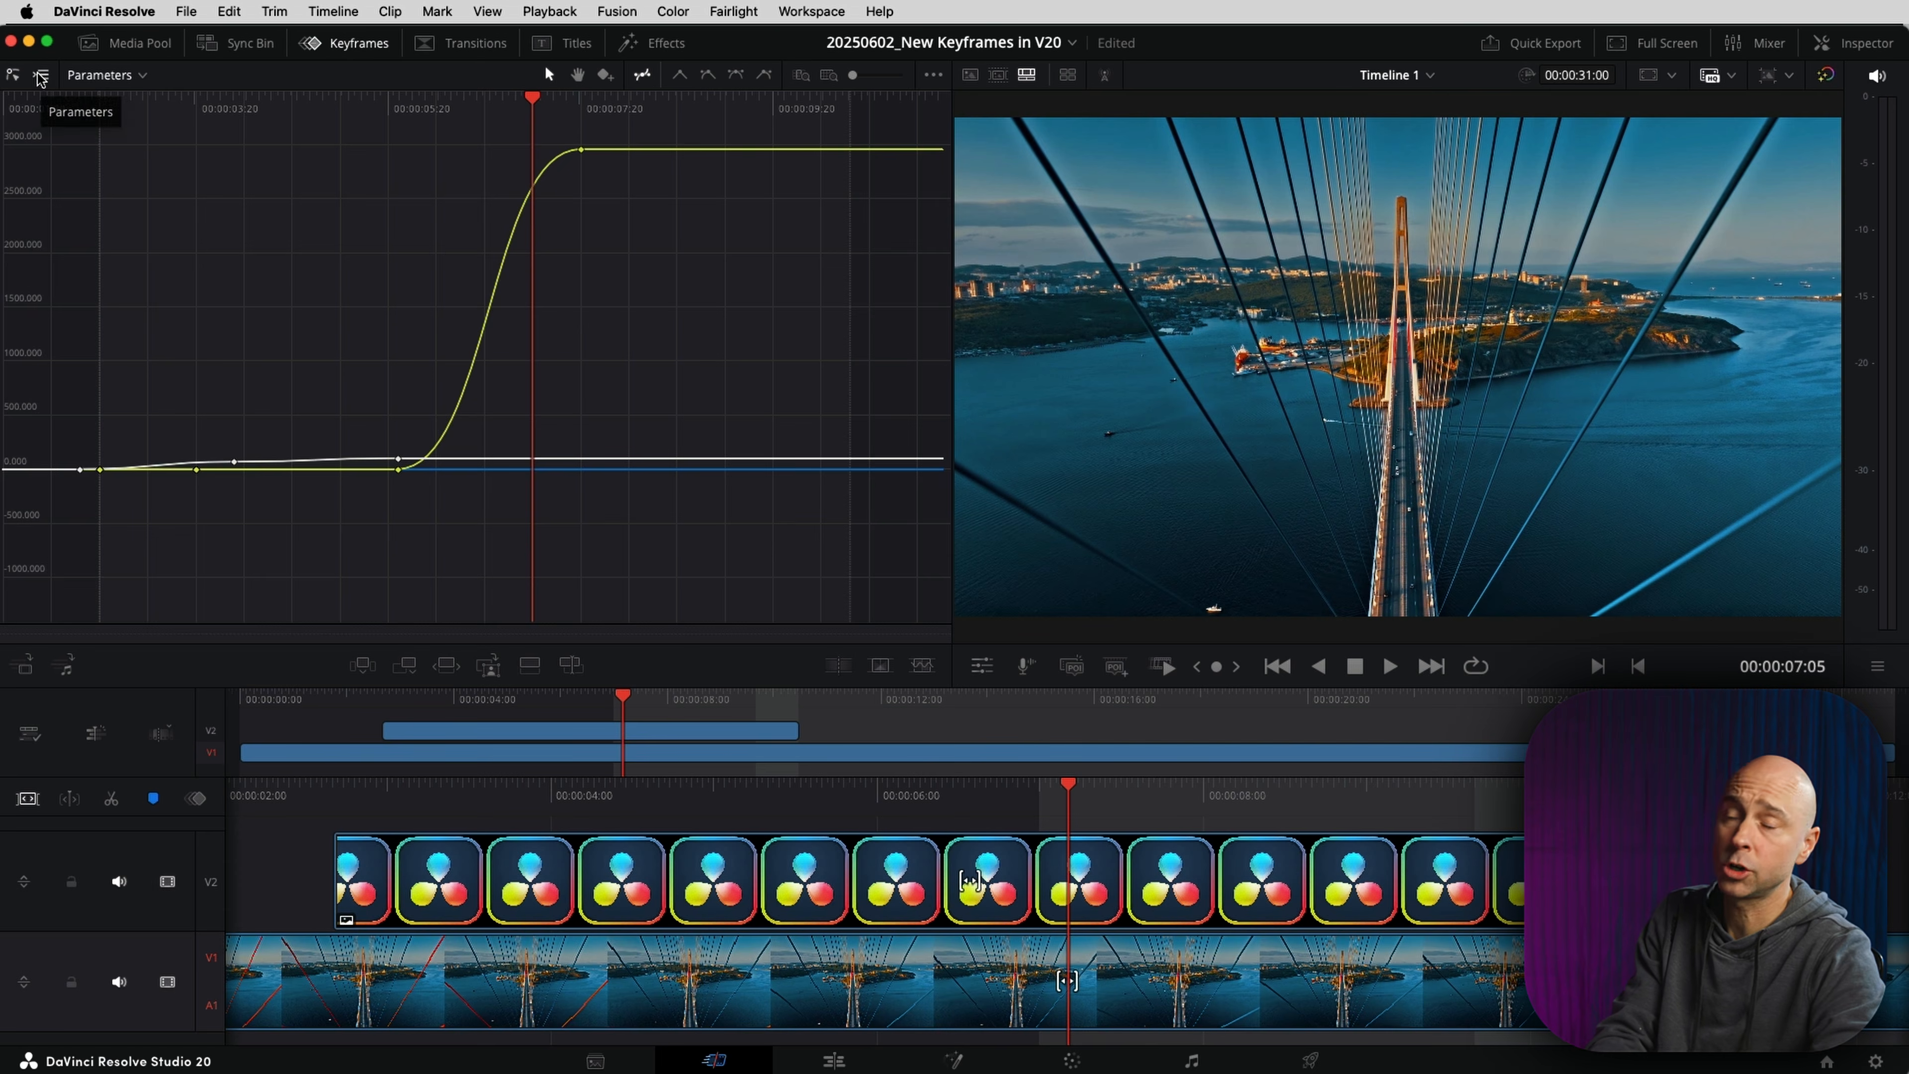
left_click(41, 75)
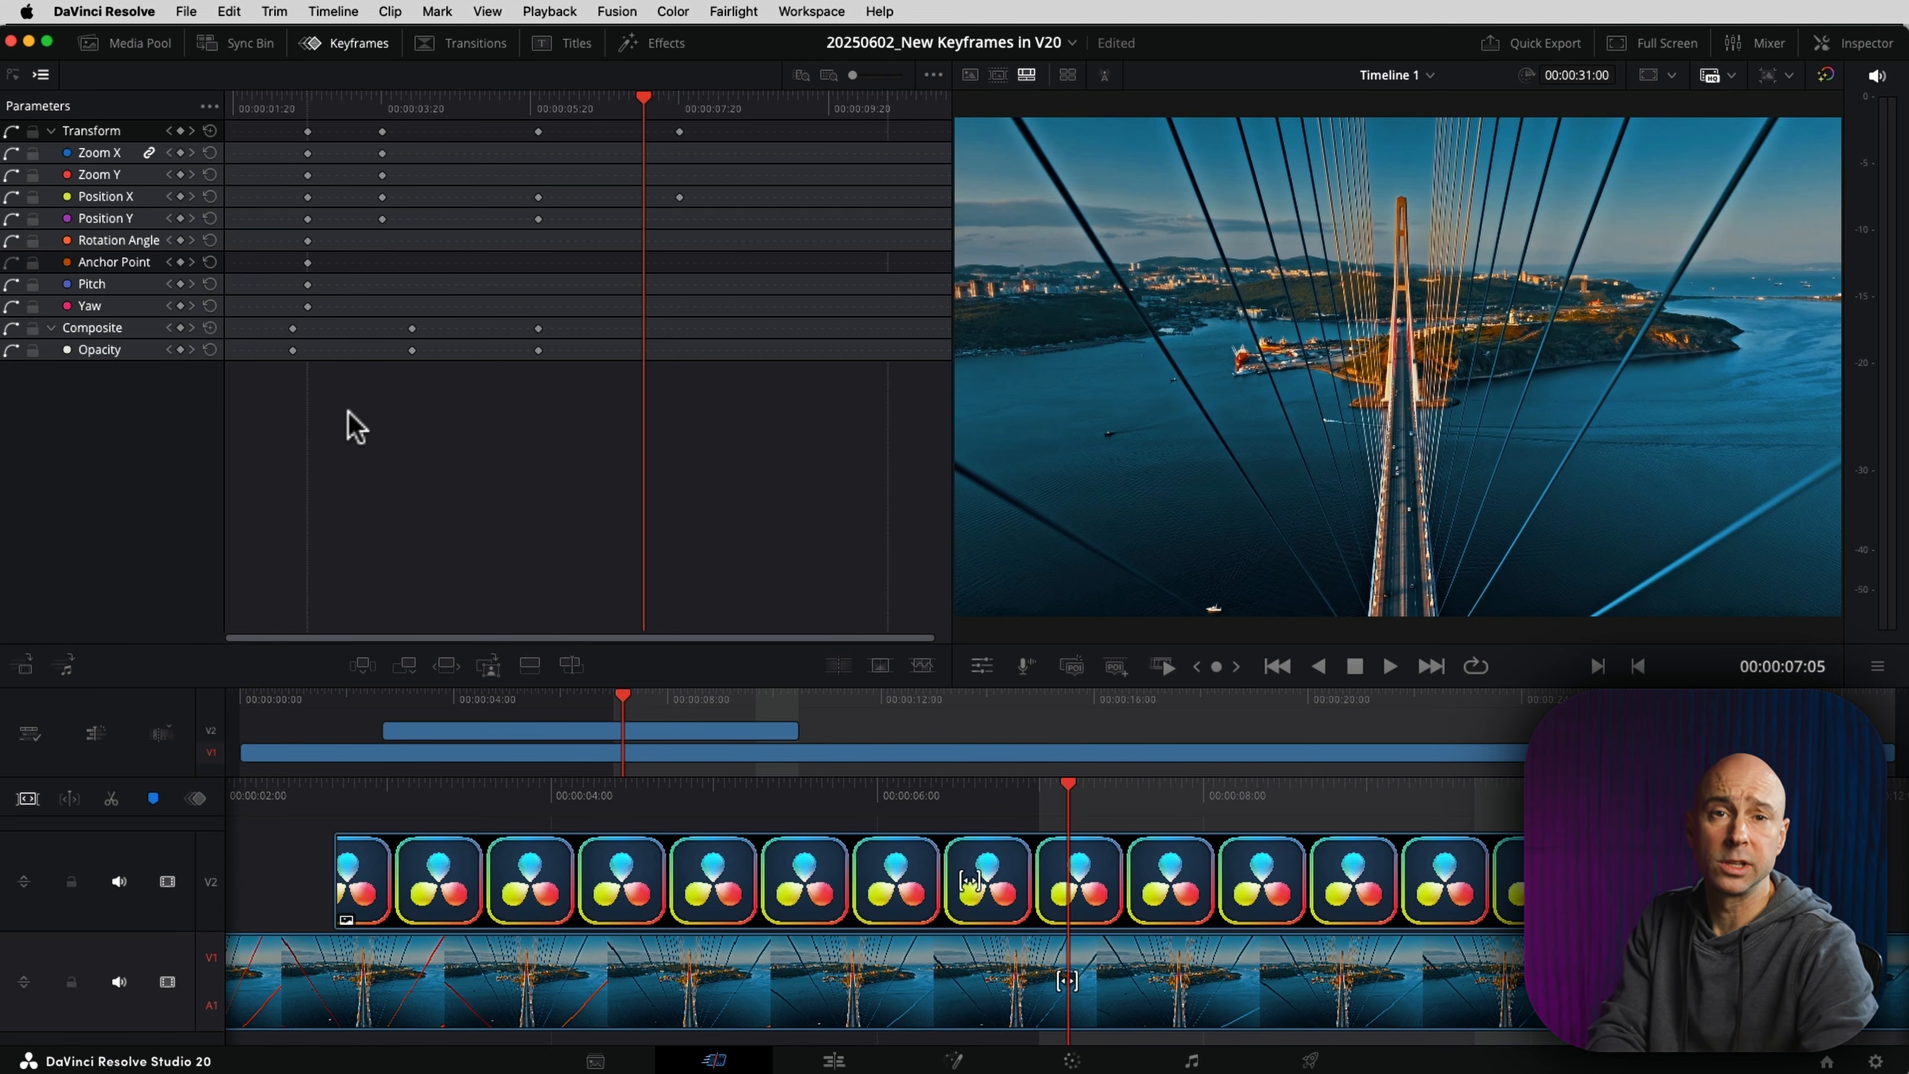
Step: Back on the Edit page, select the logo clip and reset all its Transform and Composite settings
left_click(560, 884)
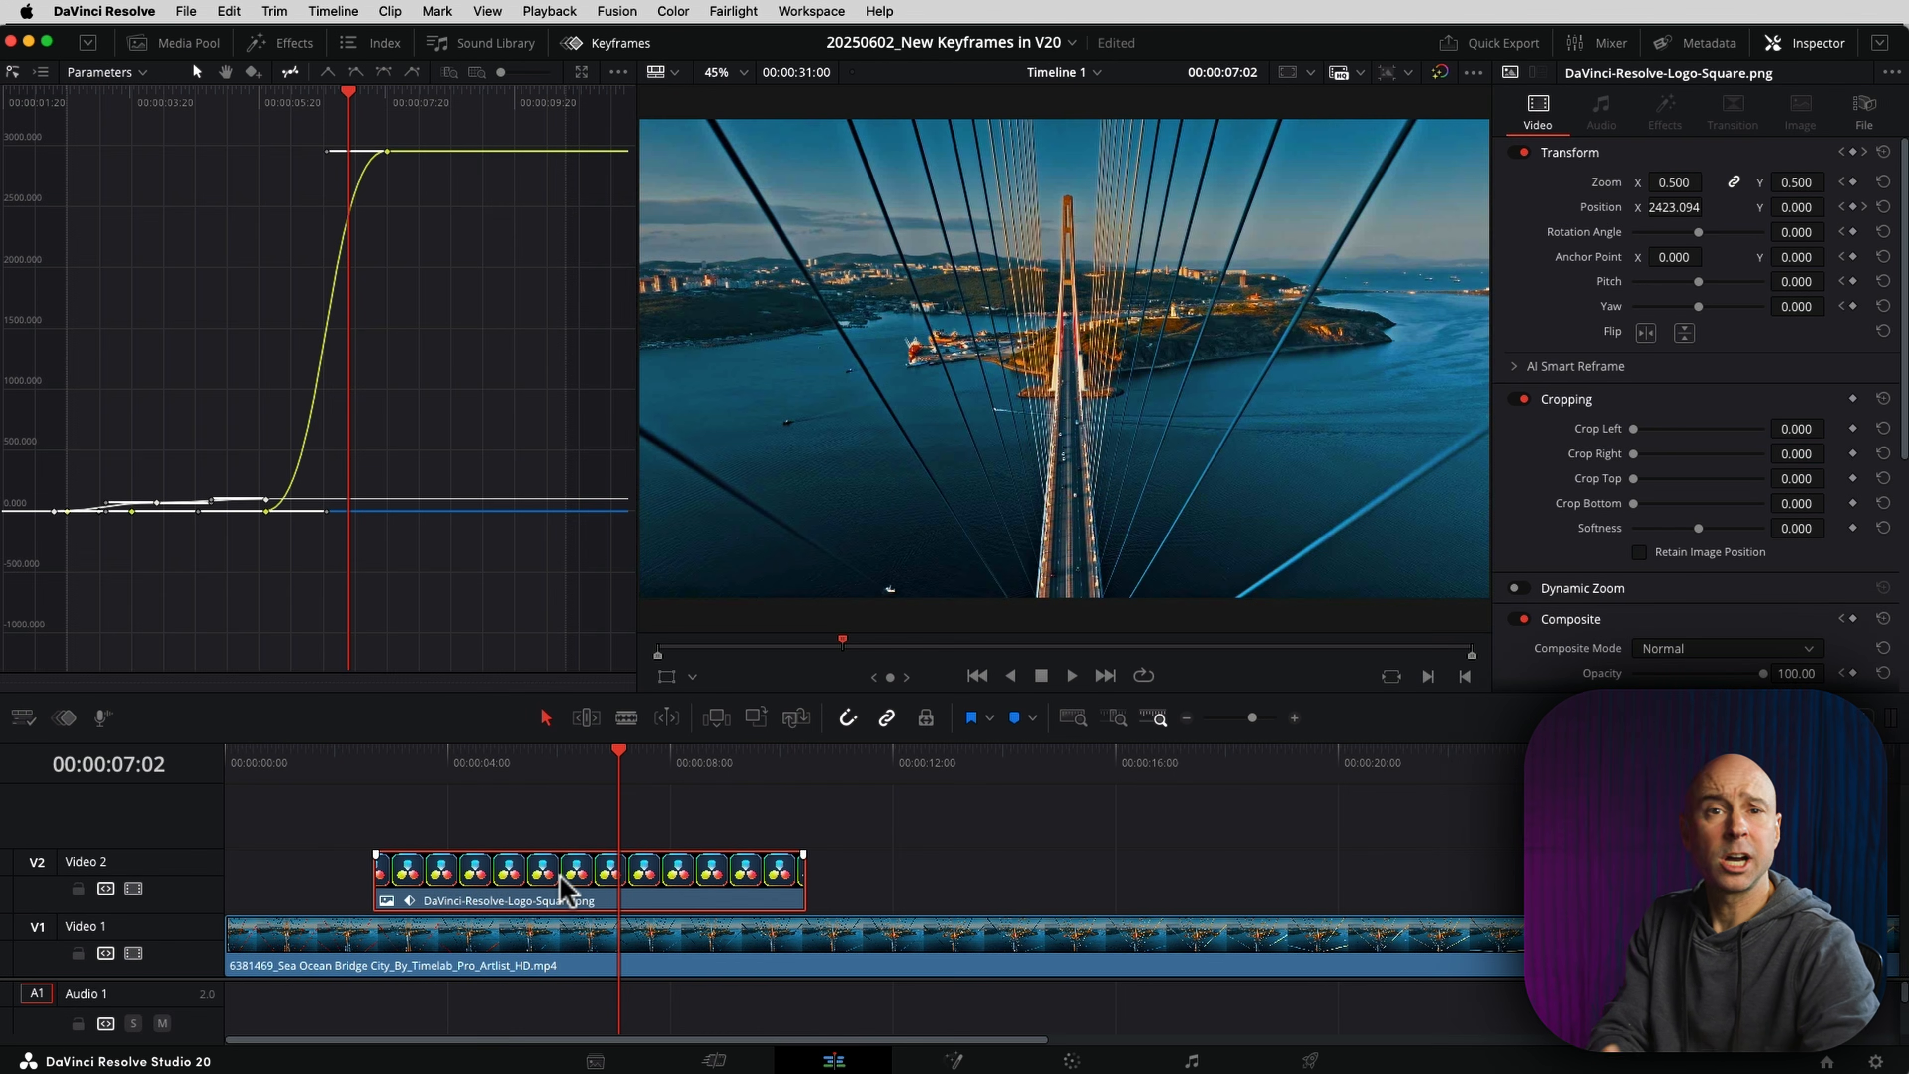
left_click(540, 876)
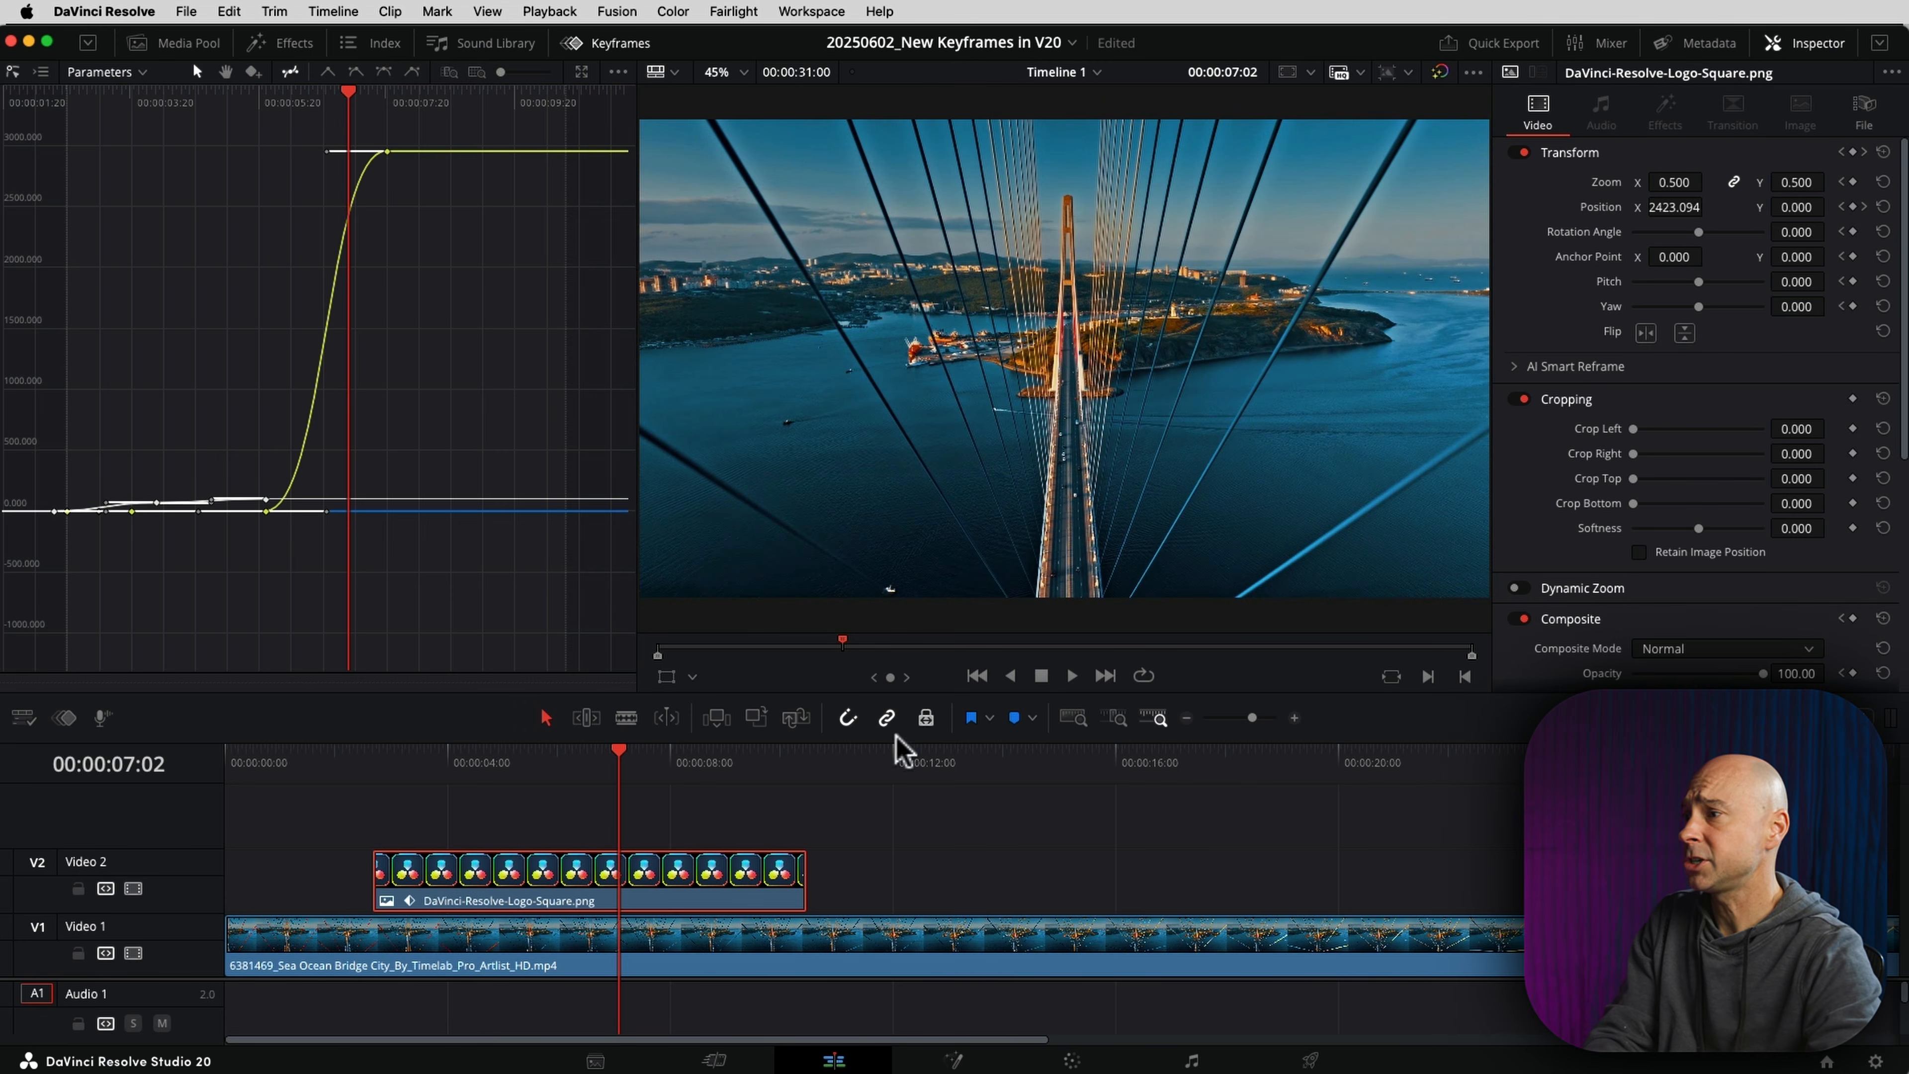
left_click(526, 892)
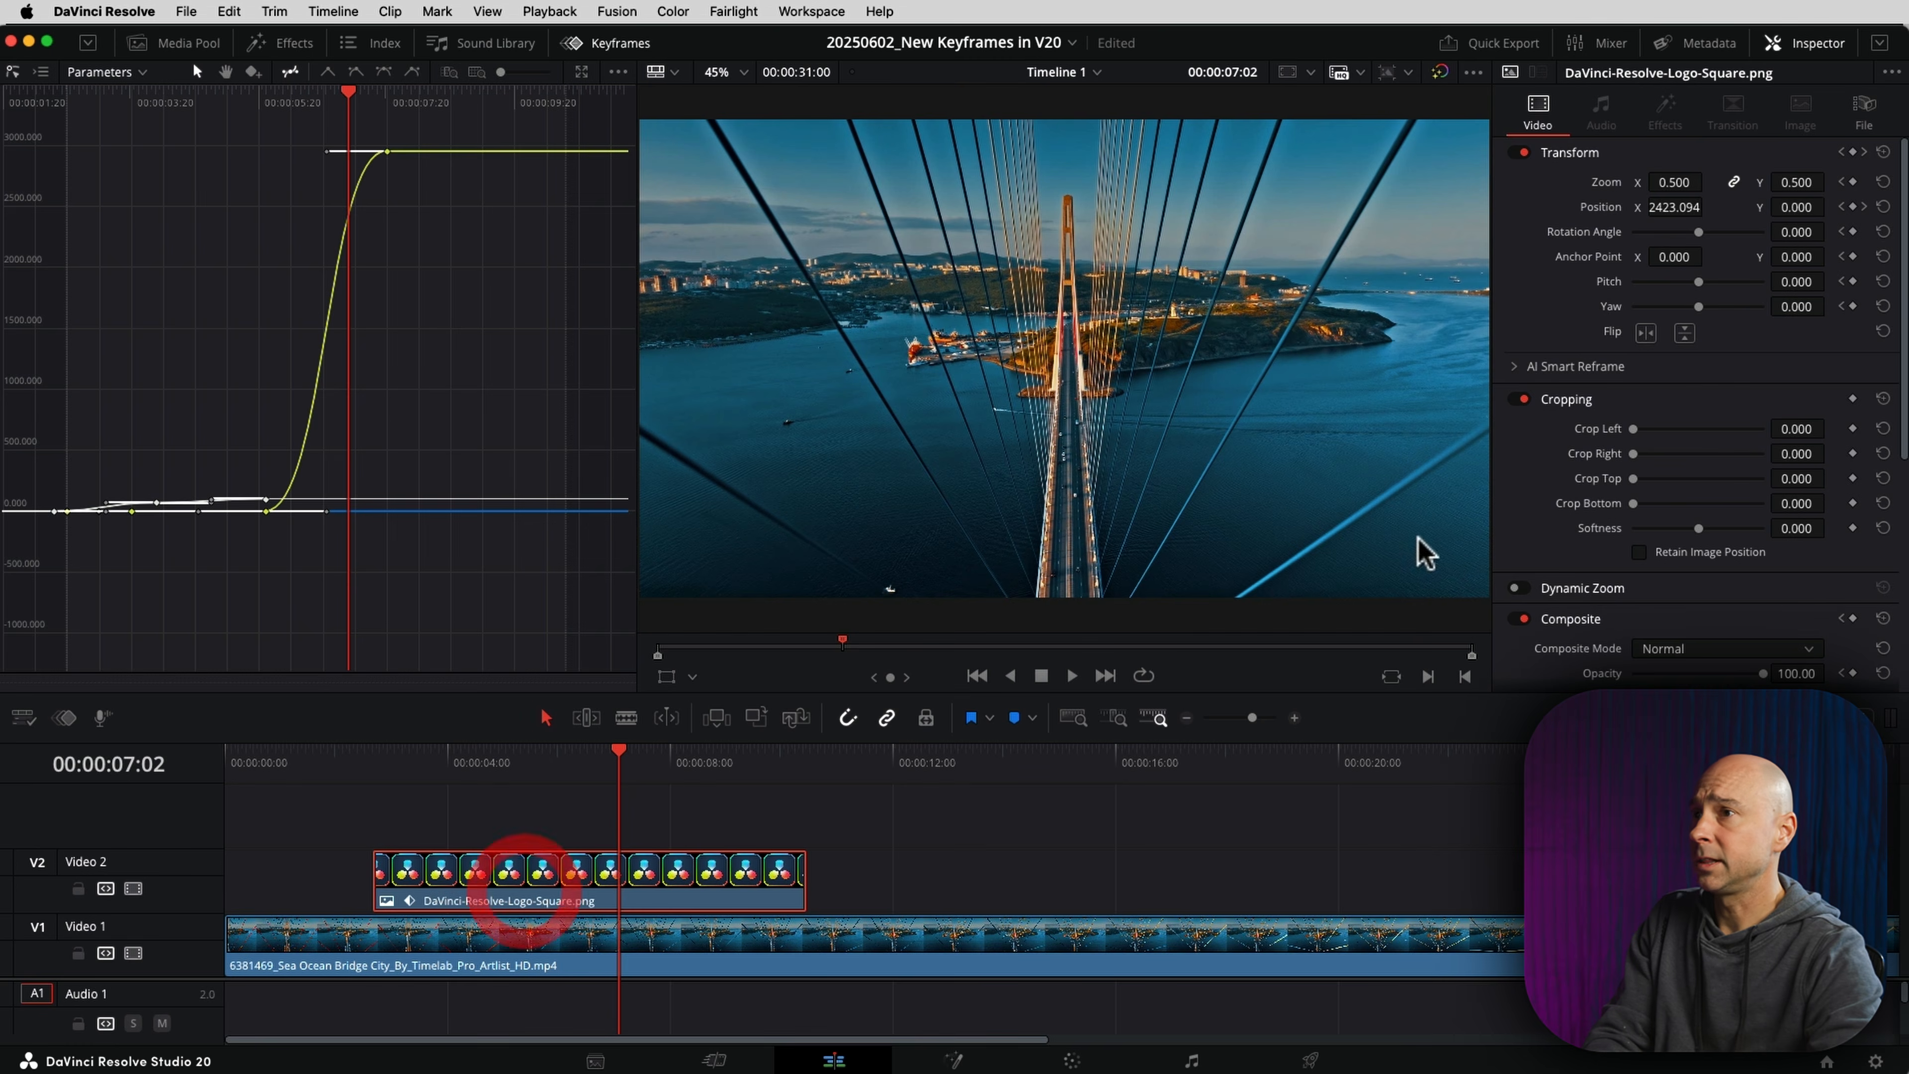
left_click(1883, 152)
left_click(1883, 618)
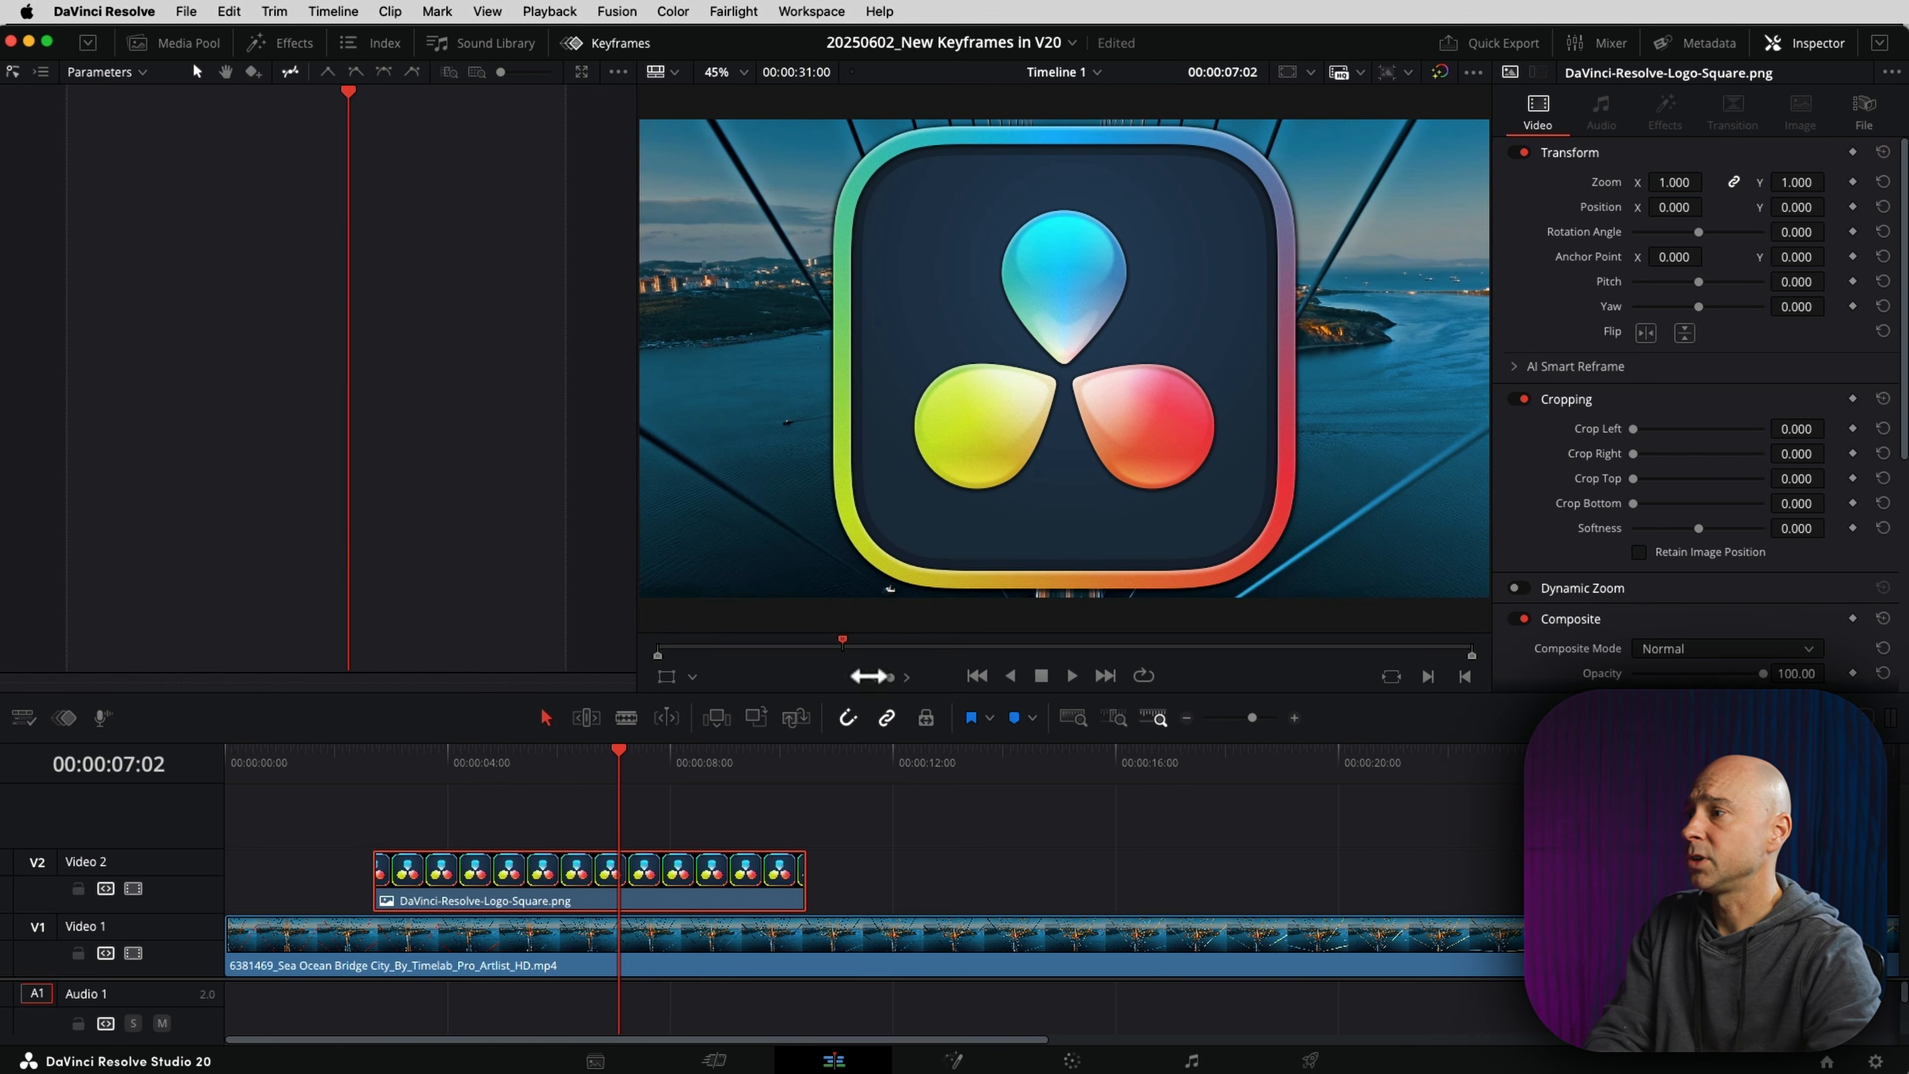
Step: Keyframe all of the logo's Transform parameters at 00:00:02:20 and set its Zoom to 0.350 at 00:00:05:16
left_click_drag(449, 787, 544, 782)
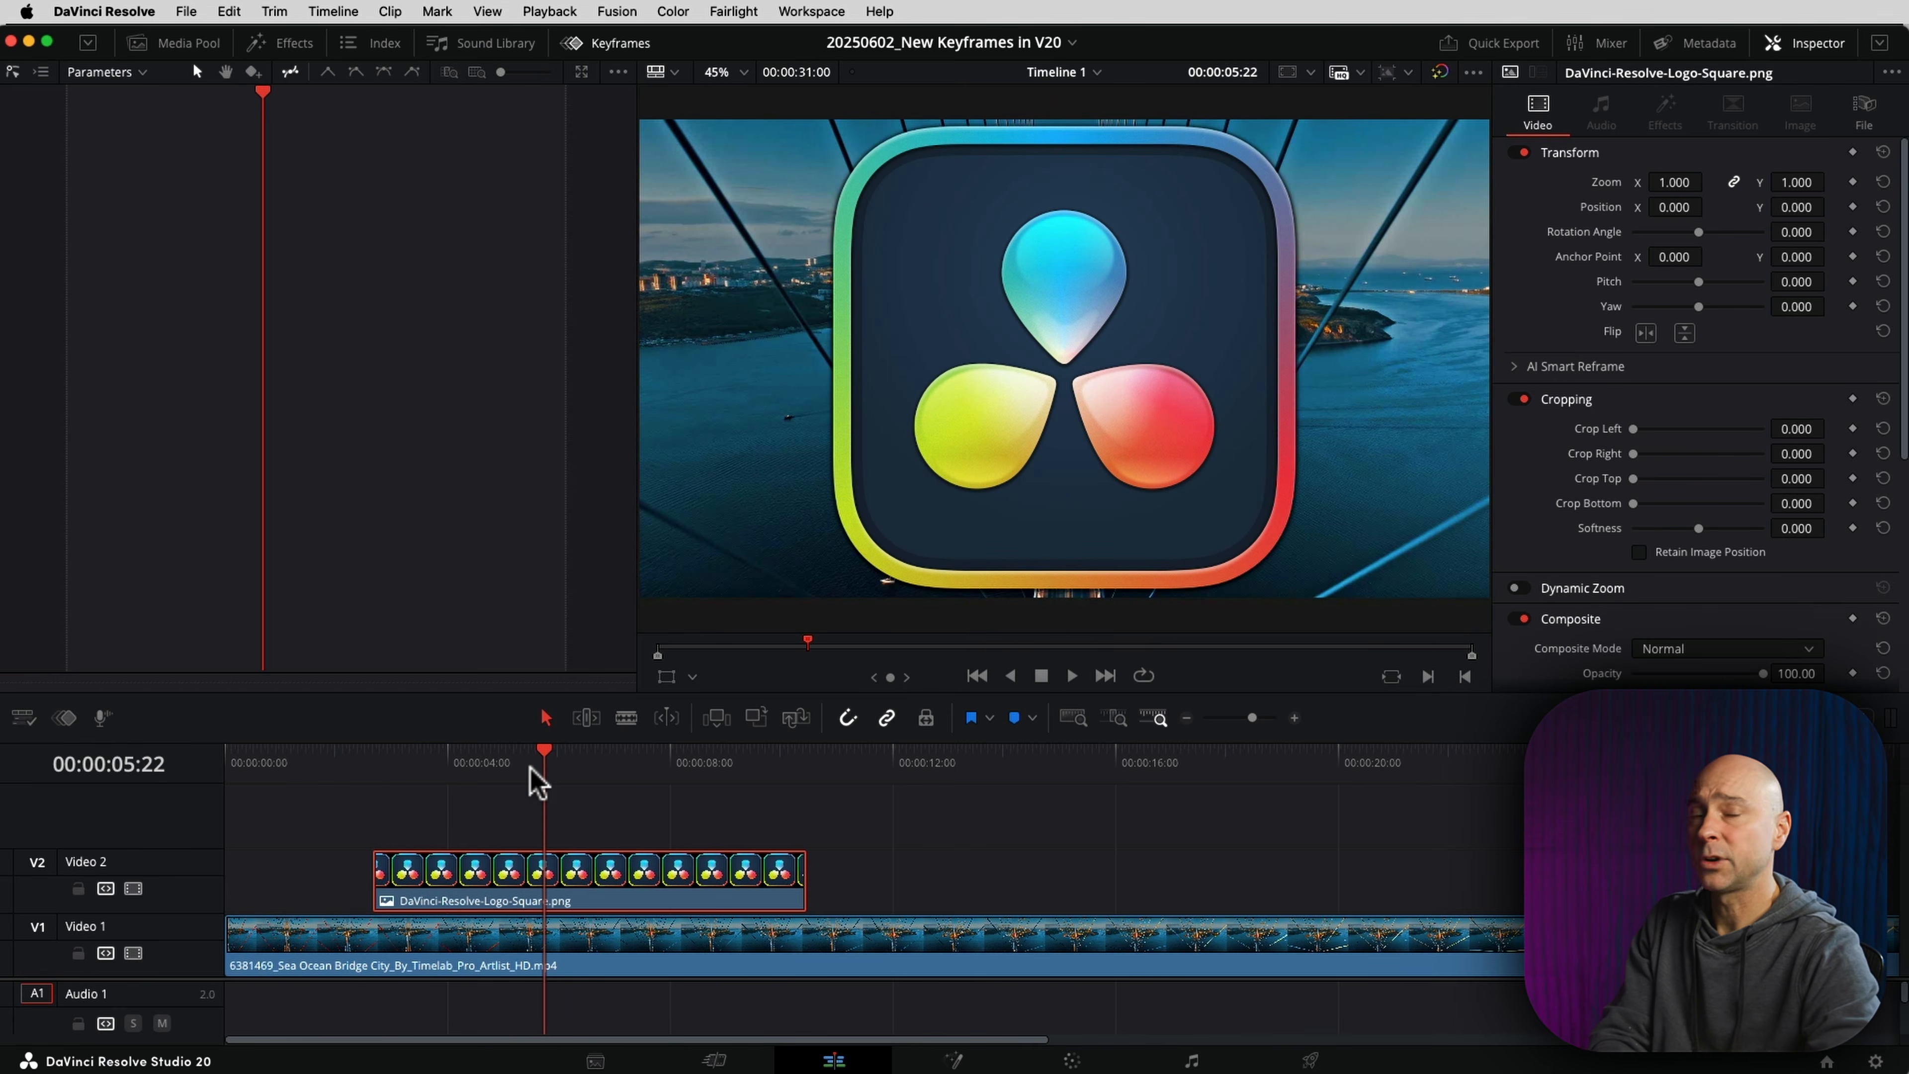
left_click_drag(531, 768, 375, 770)
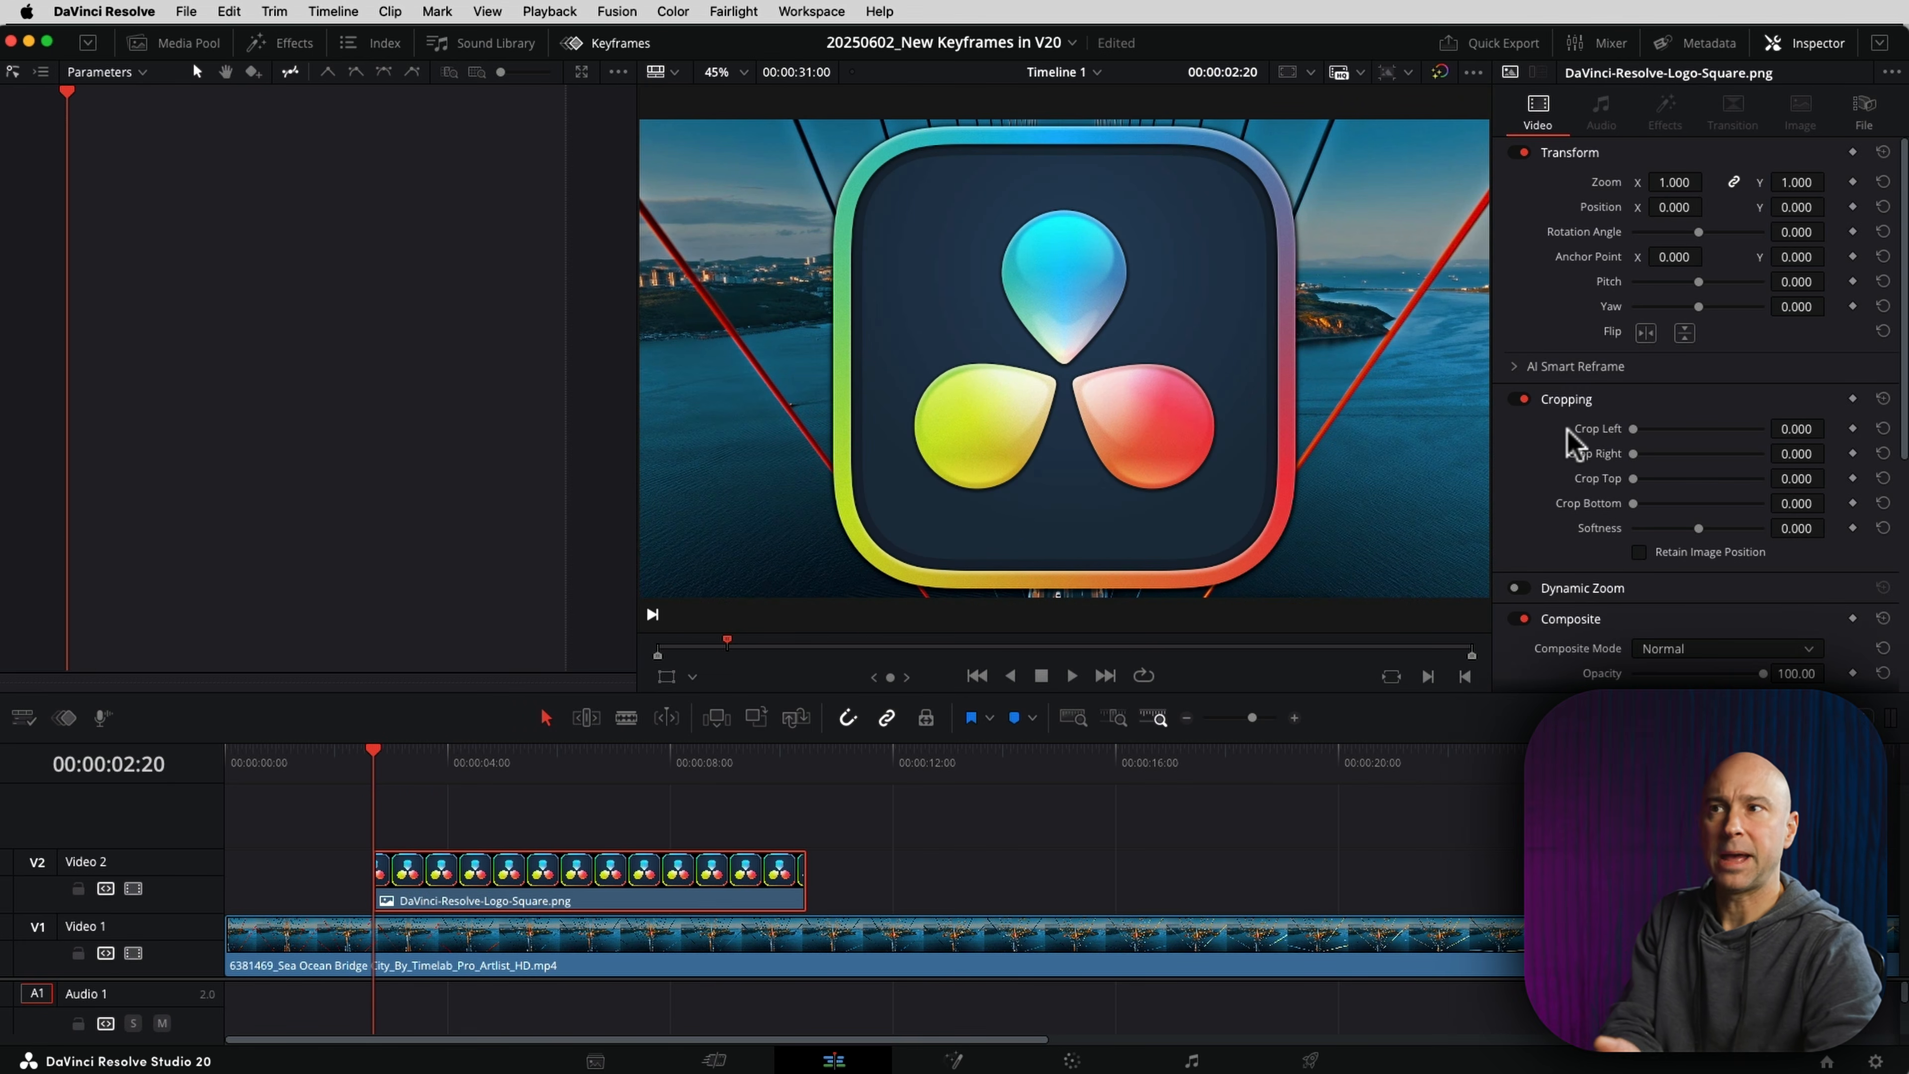
left_click(1853, 153)
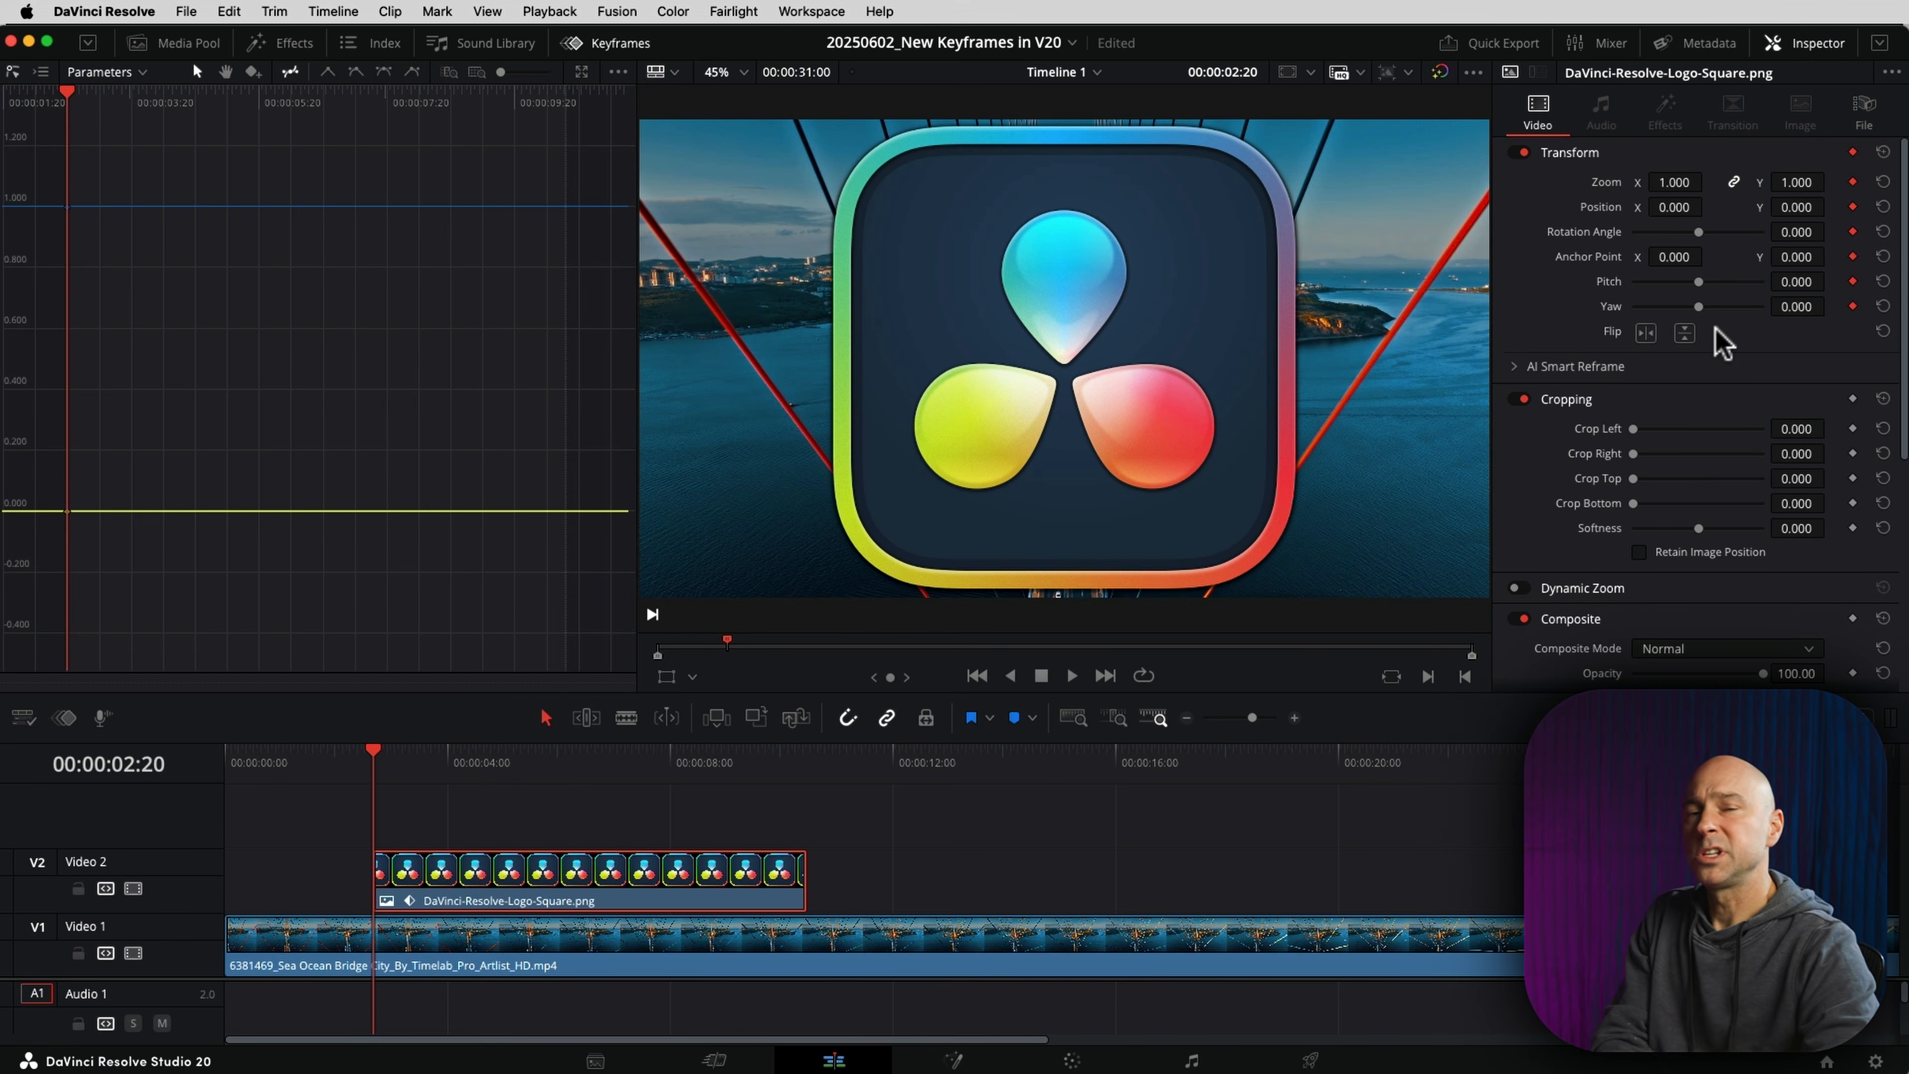
left_click_drag(448, 758, 534, 770)
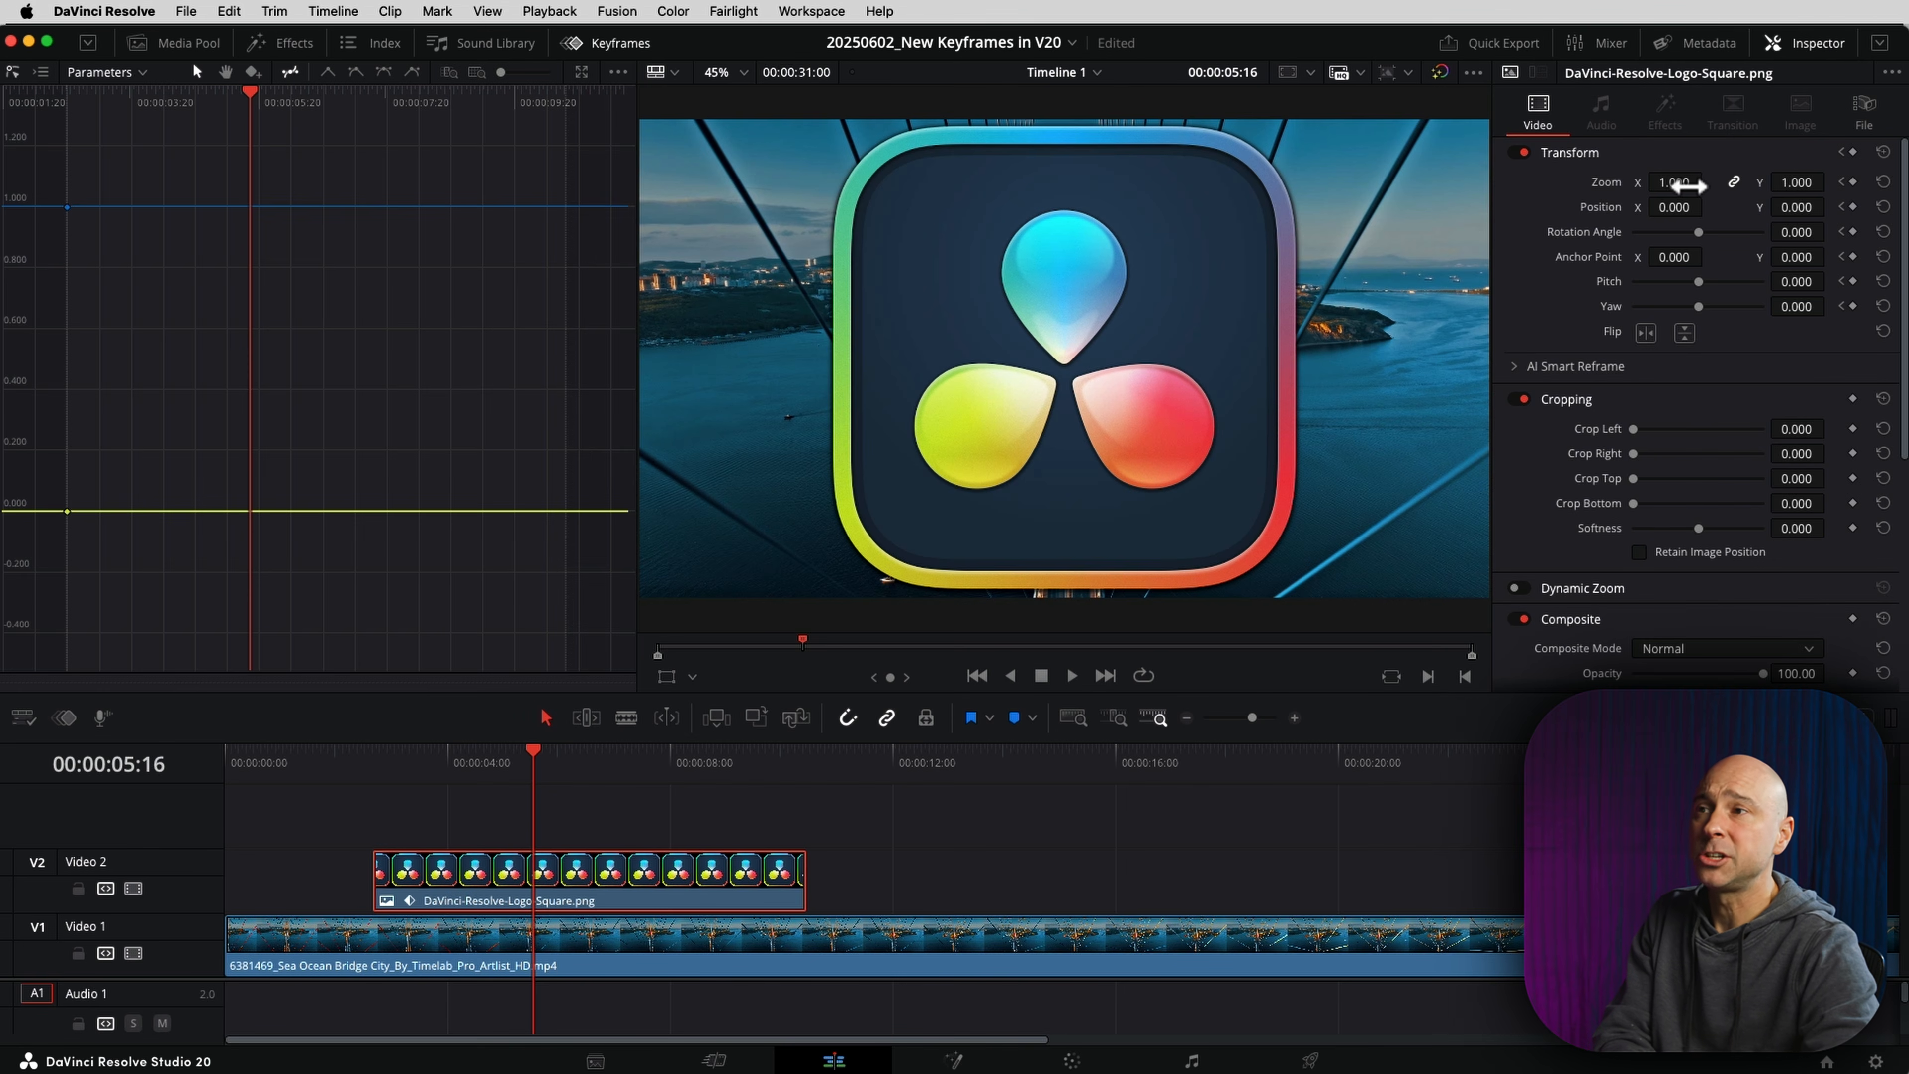
mouse_move(1674, 182)
left_mouse_down()
mouse_move(1650, 184)
mouse_move(1692, 195)
left_mouse_up()
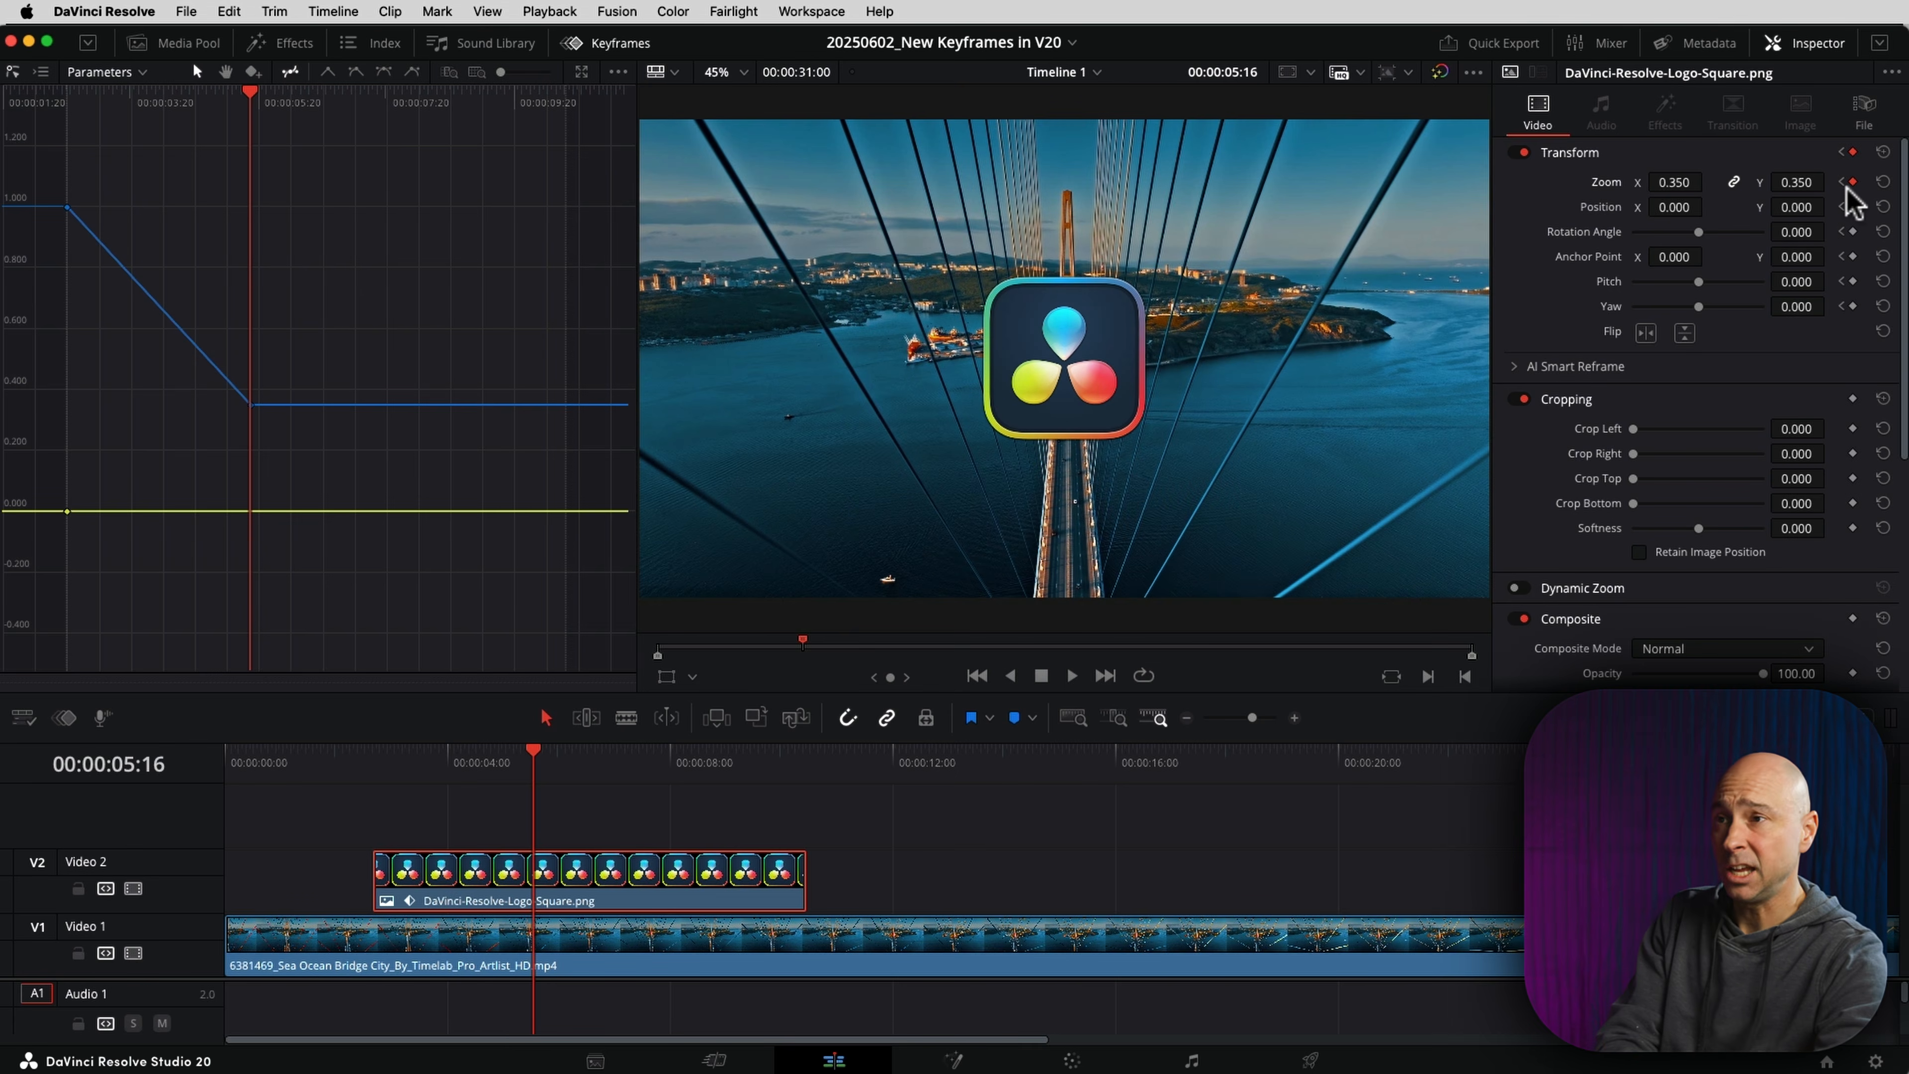
Step: Try setting the logo's Zoom straight back to 1.000 at 00:00:08:01, without a hold keyframe
left_click_drag(614, 744, 670, 775)
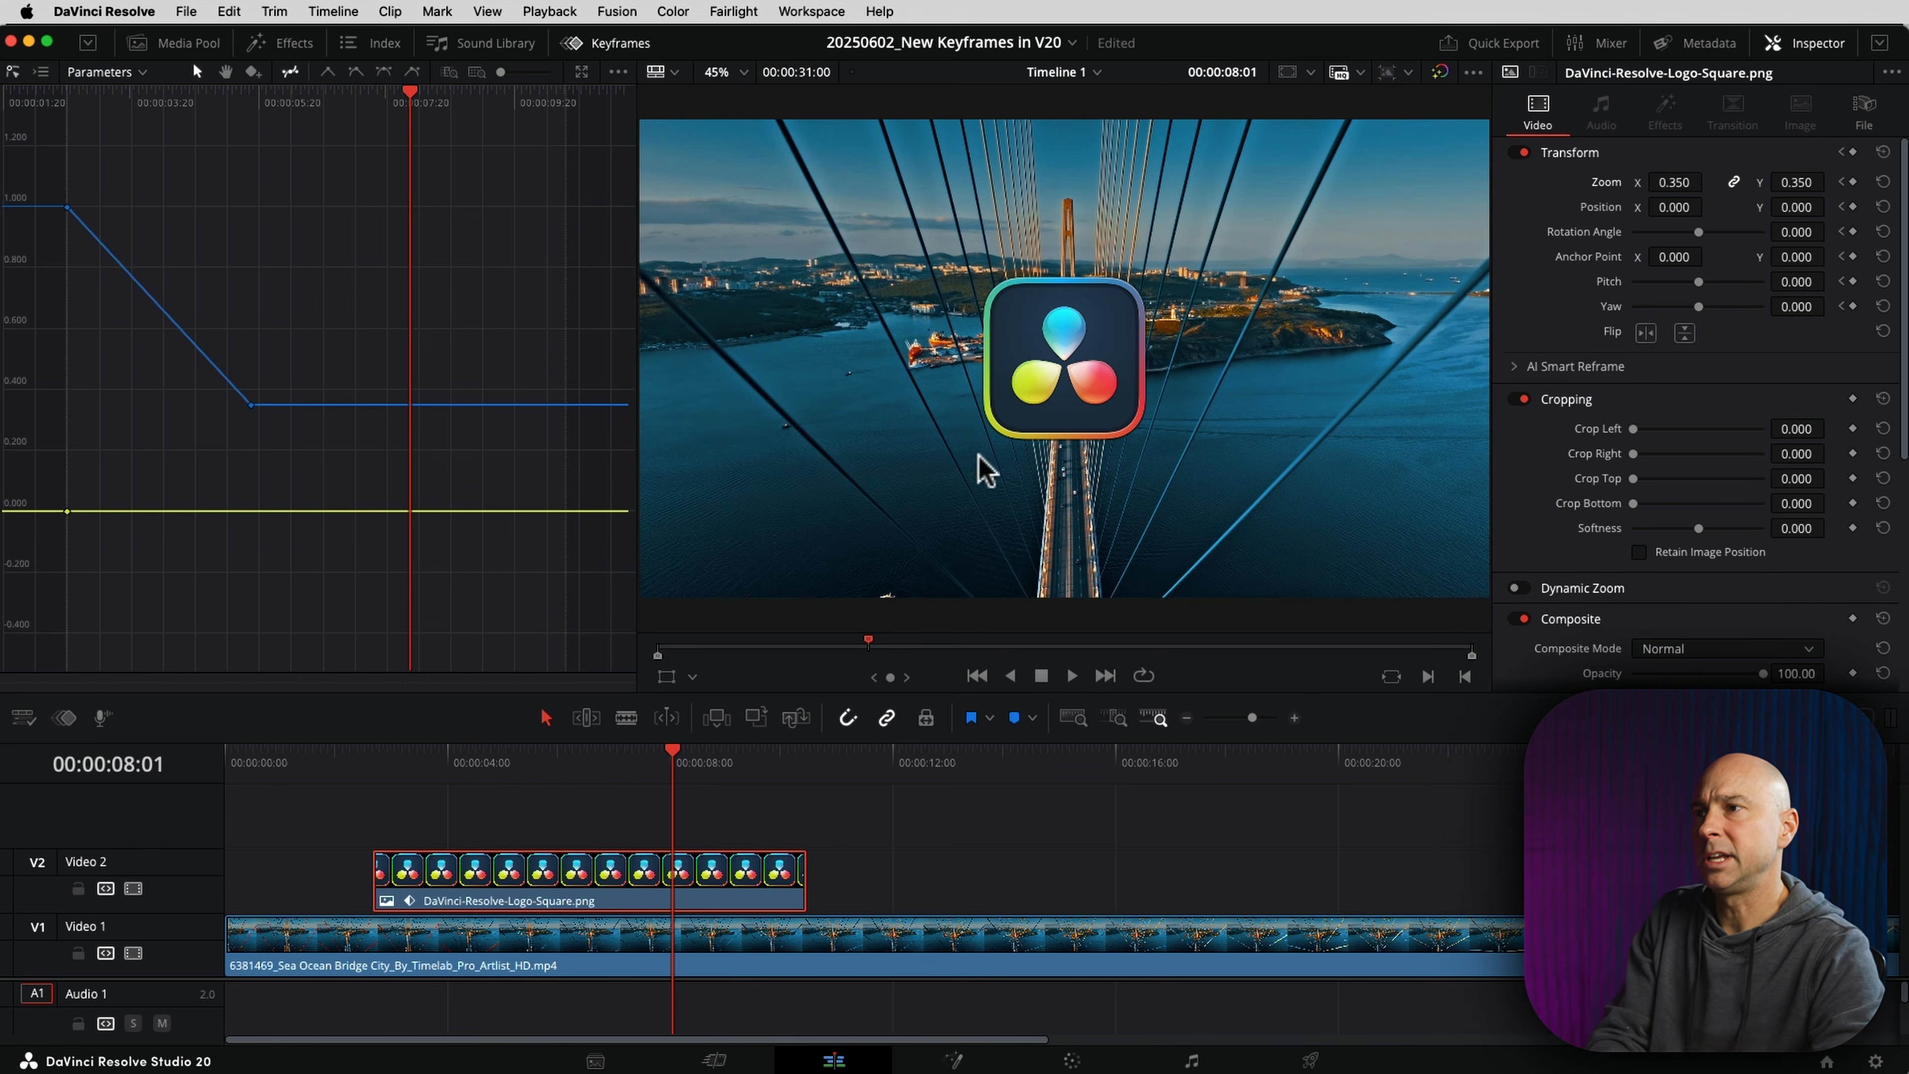
left_click(1679, 182)
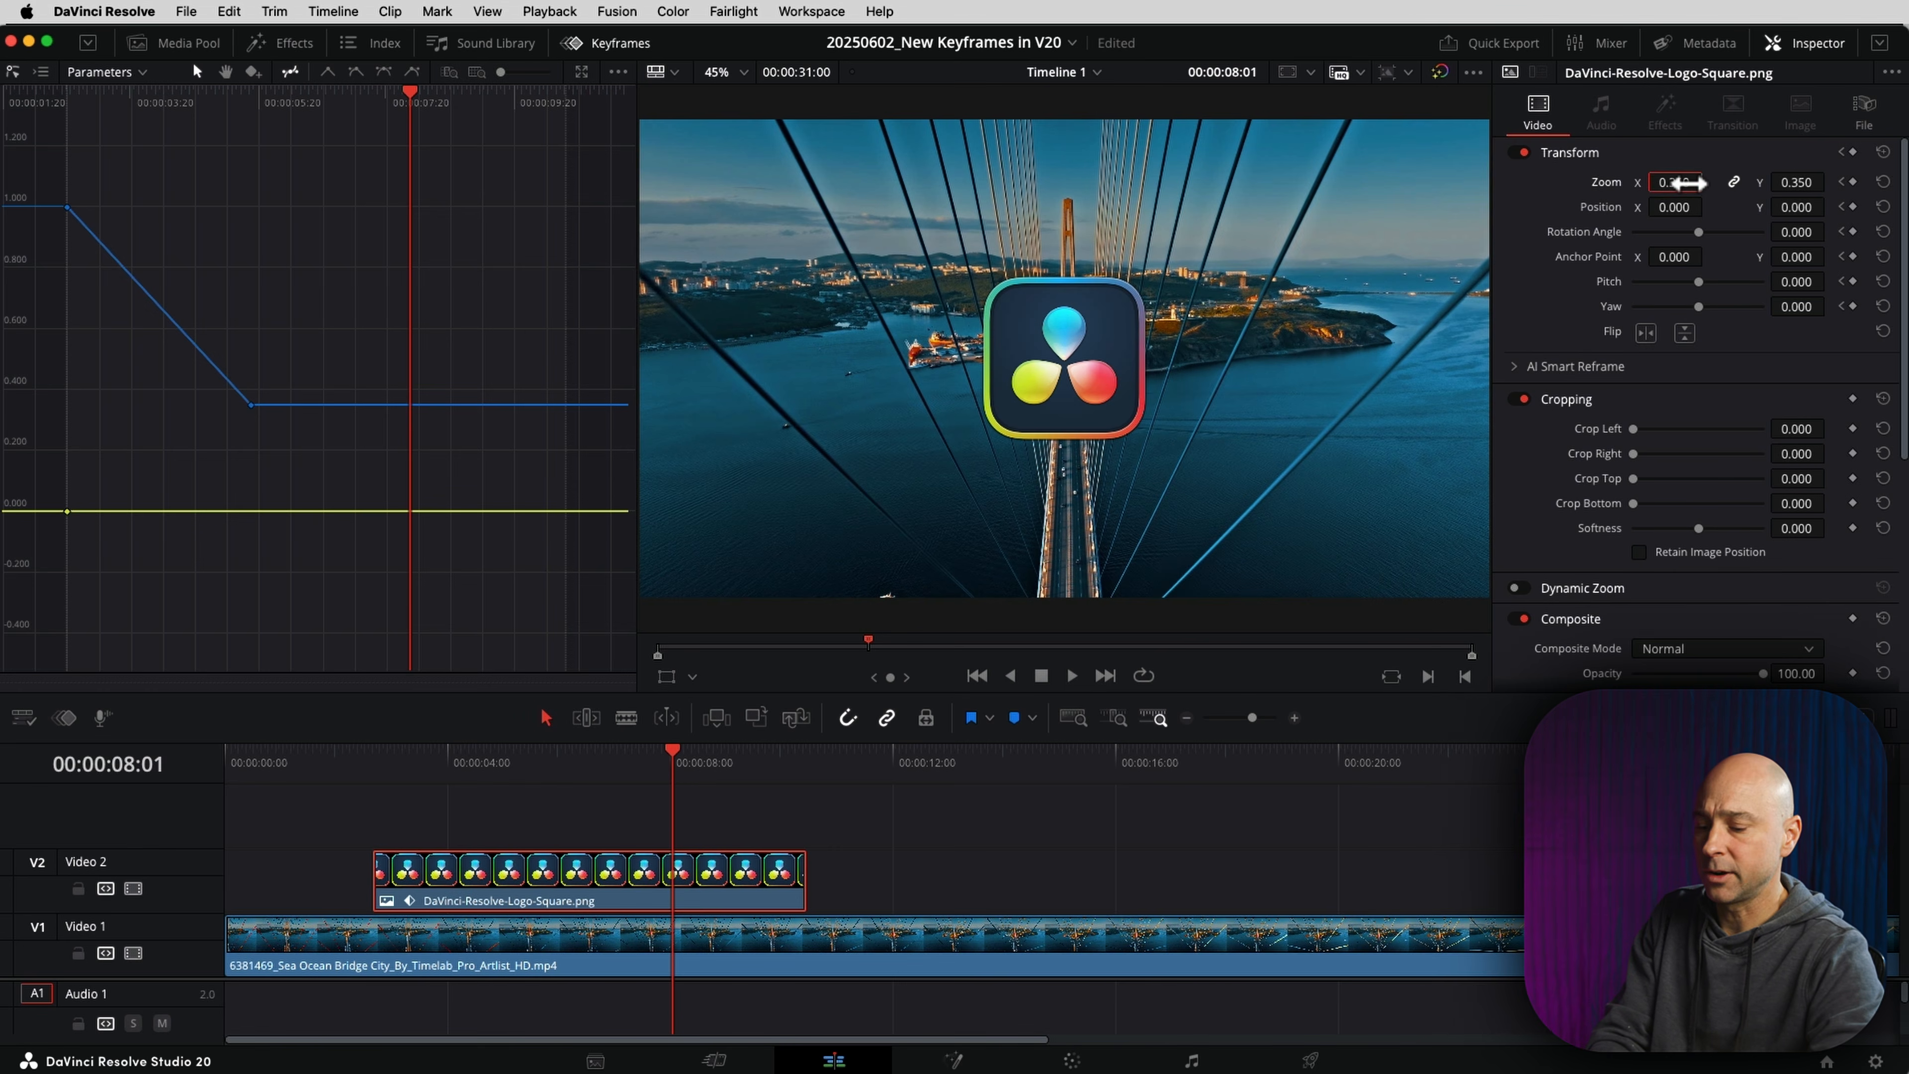
double_click(1679, 182)
type("1")
key("Return")
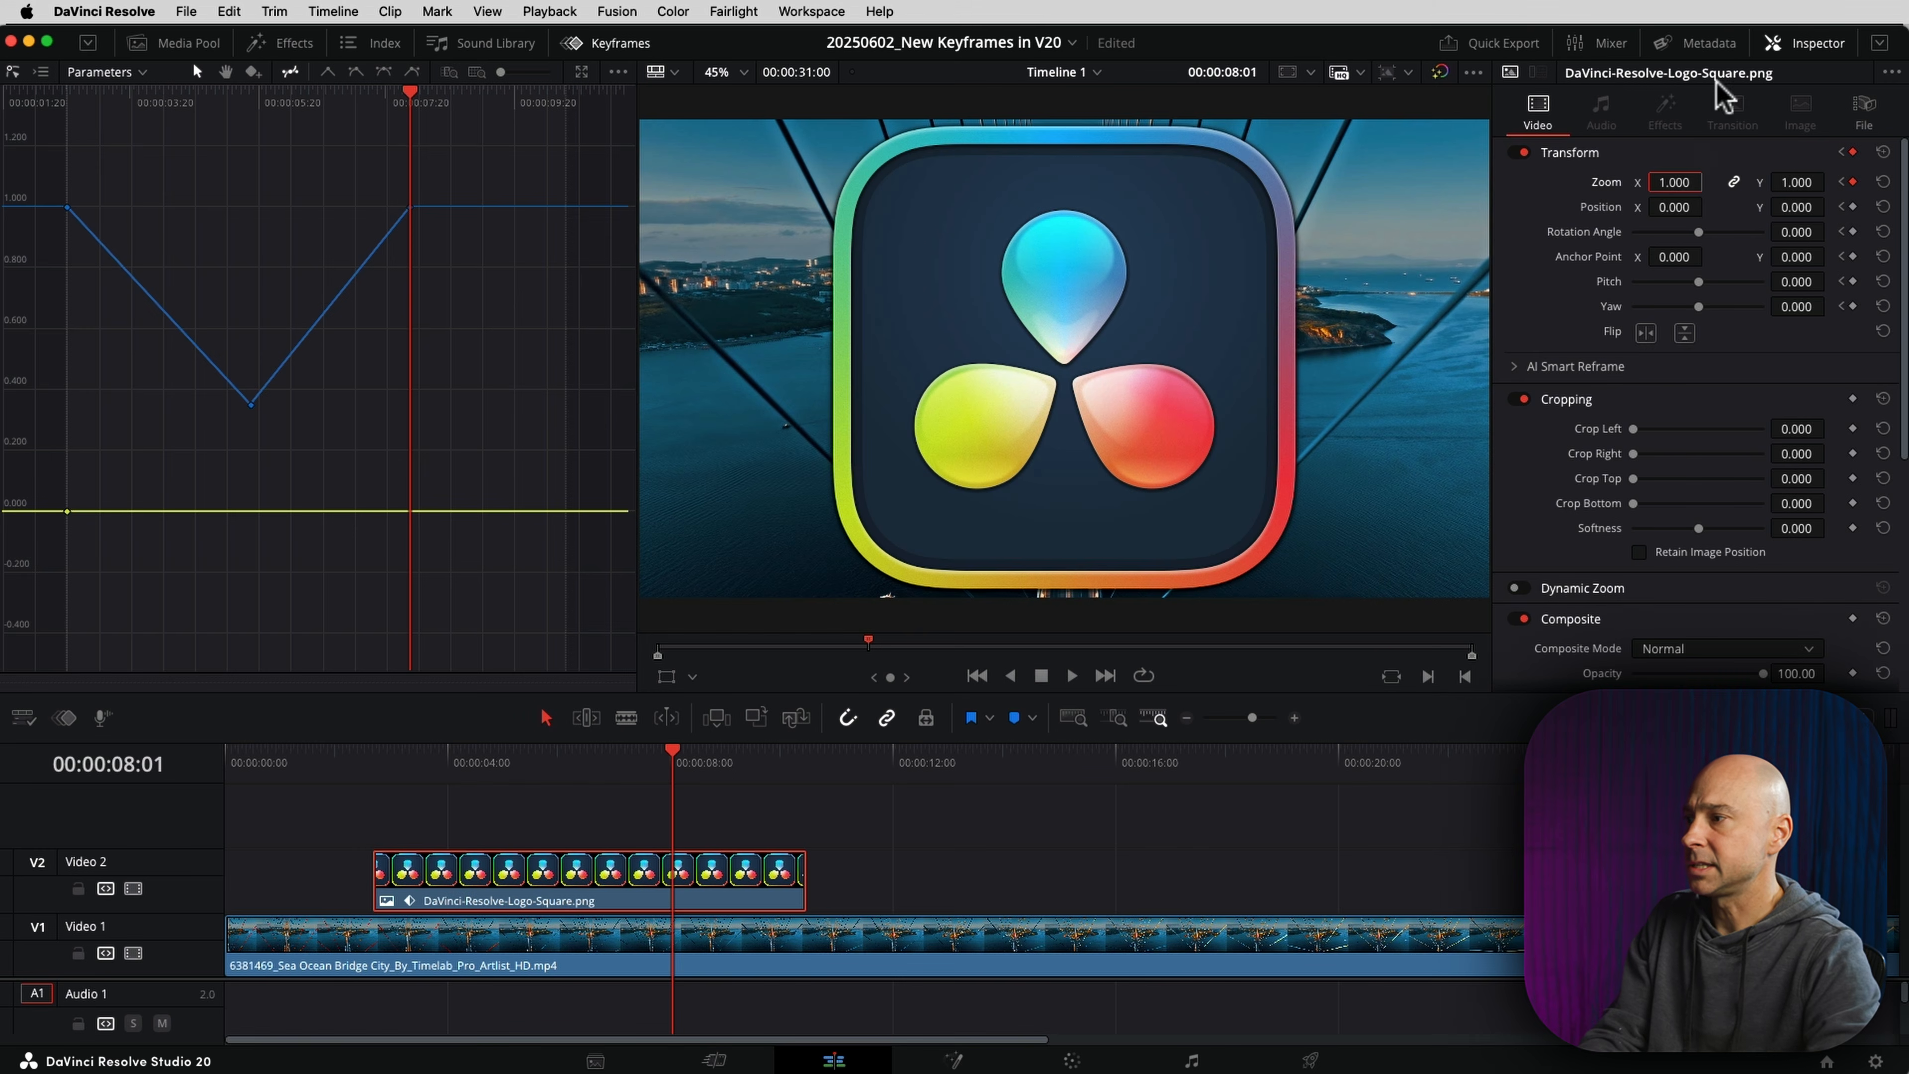
Step: Play the timeline from about 00:00:04:00 to check how the logo shrinks and grows back
left_click(449, 770)
key("space")
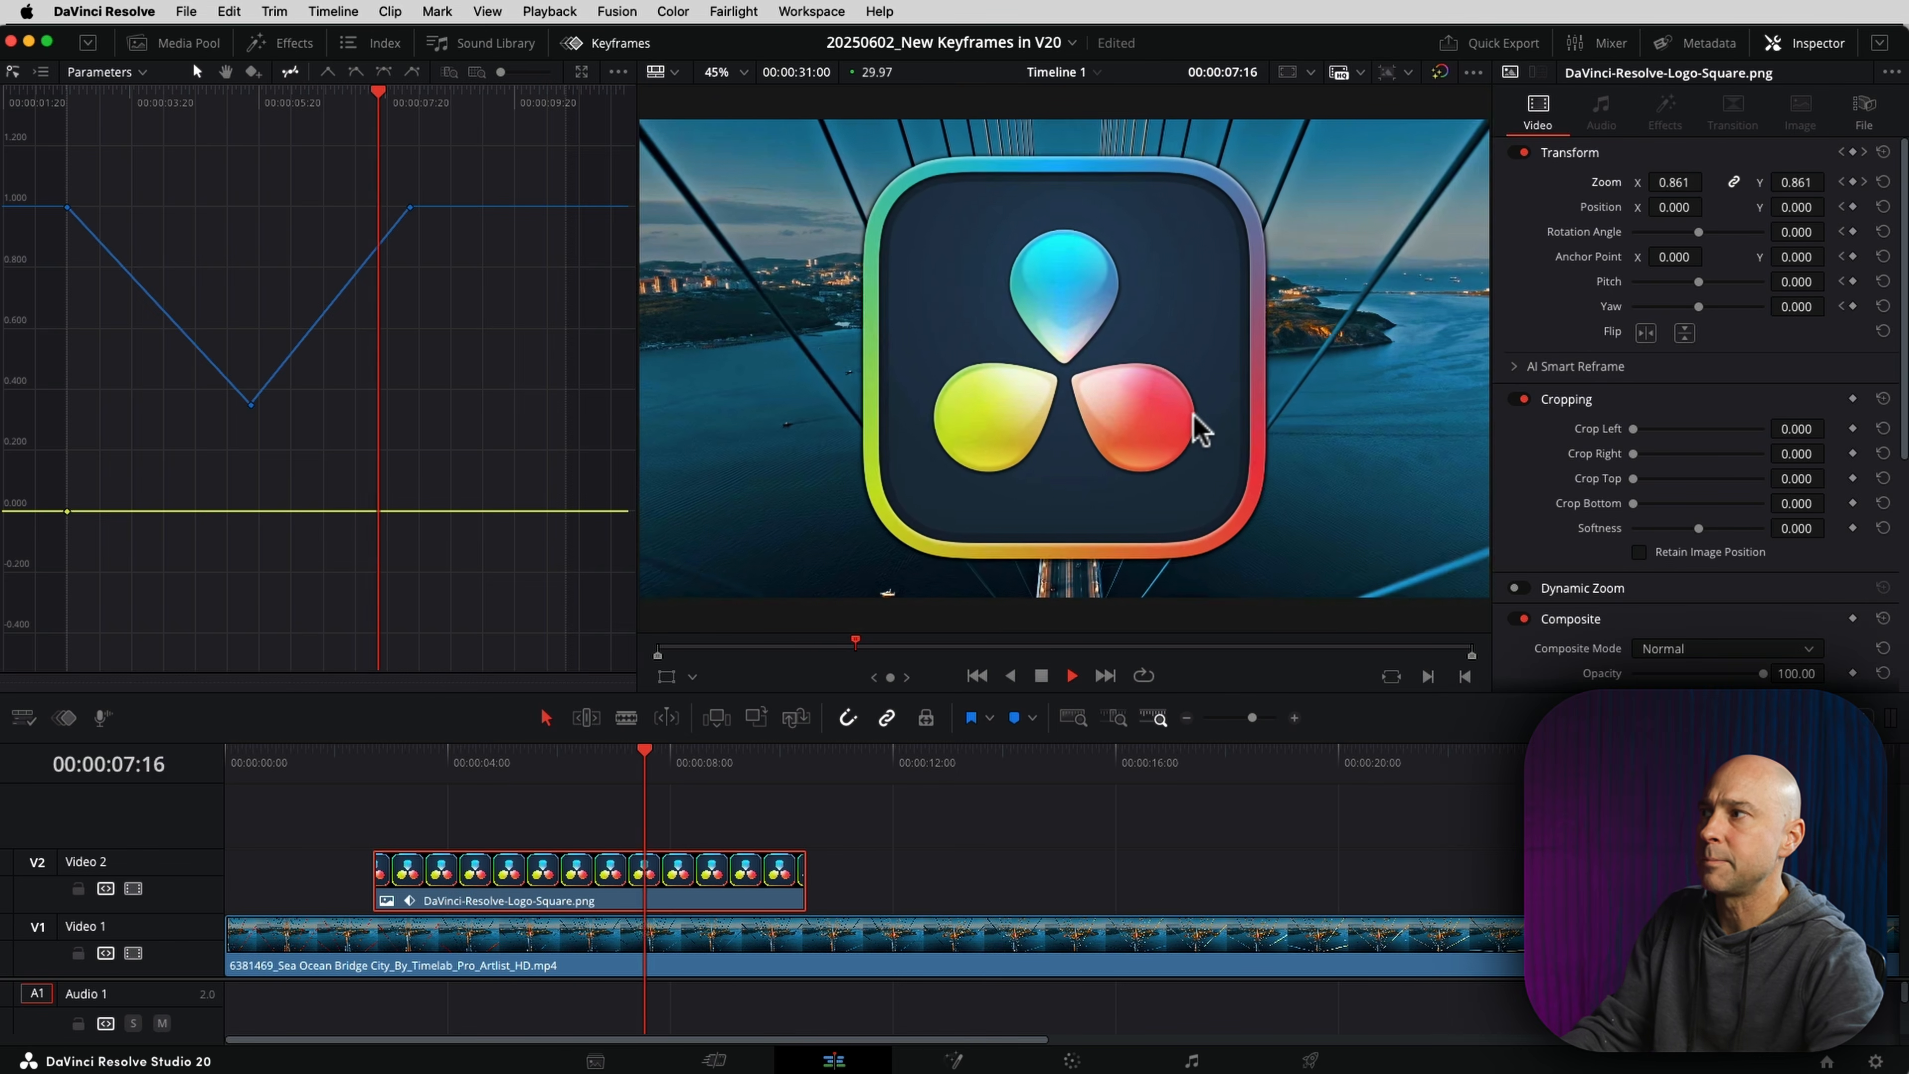
key("space")
Step: Undo the last Zoom change and add a hold keyframe on the Zoom curve at 00:00:08:01
left_click(412, 96)
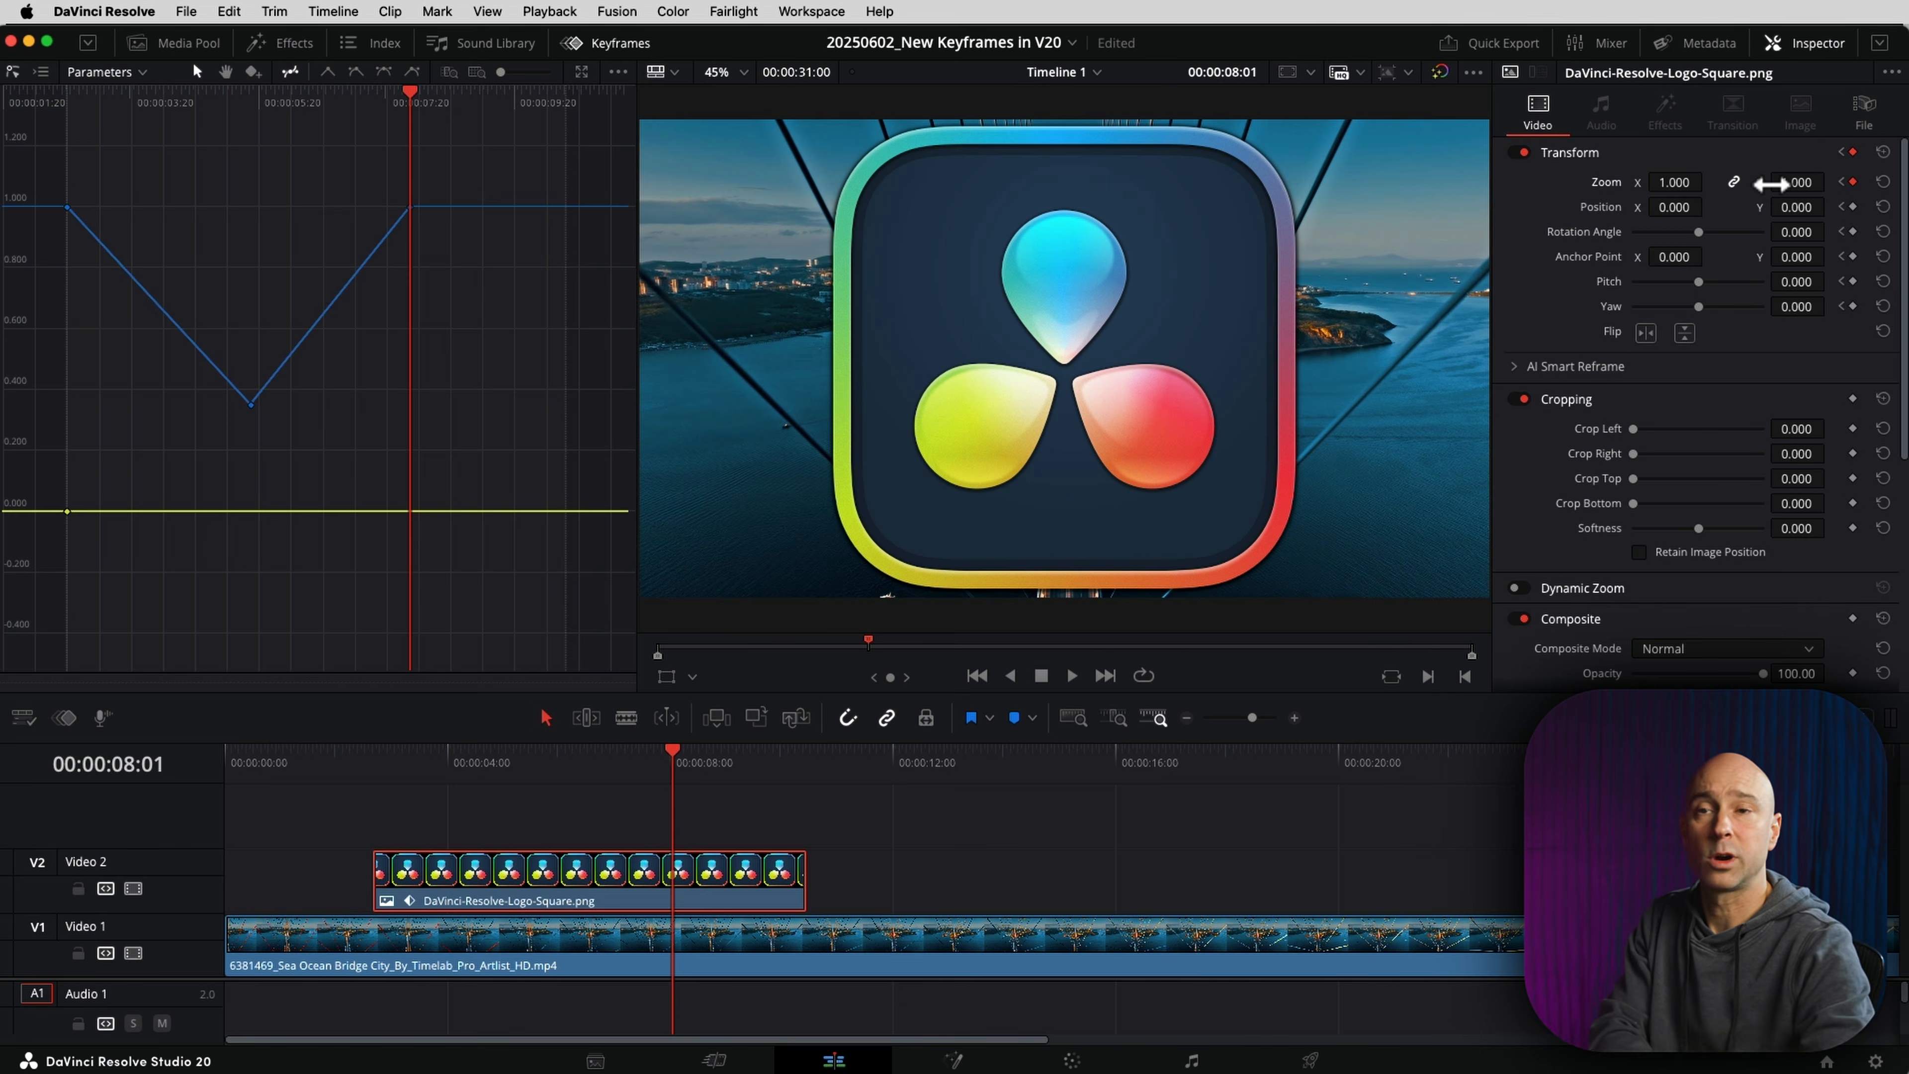
key("super+z")
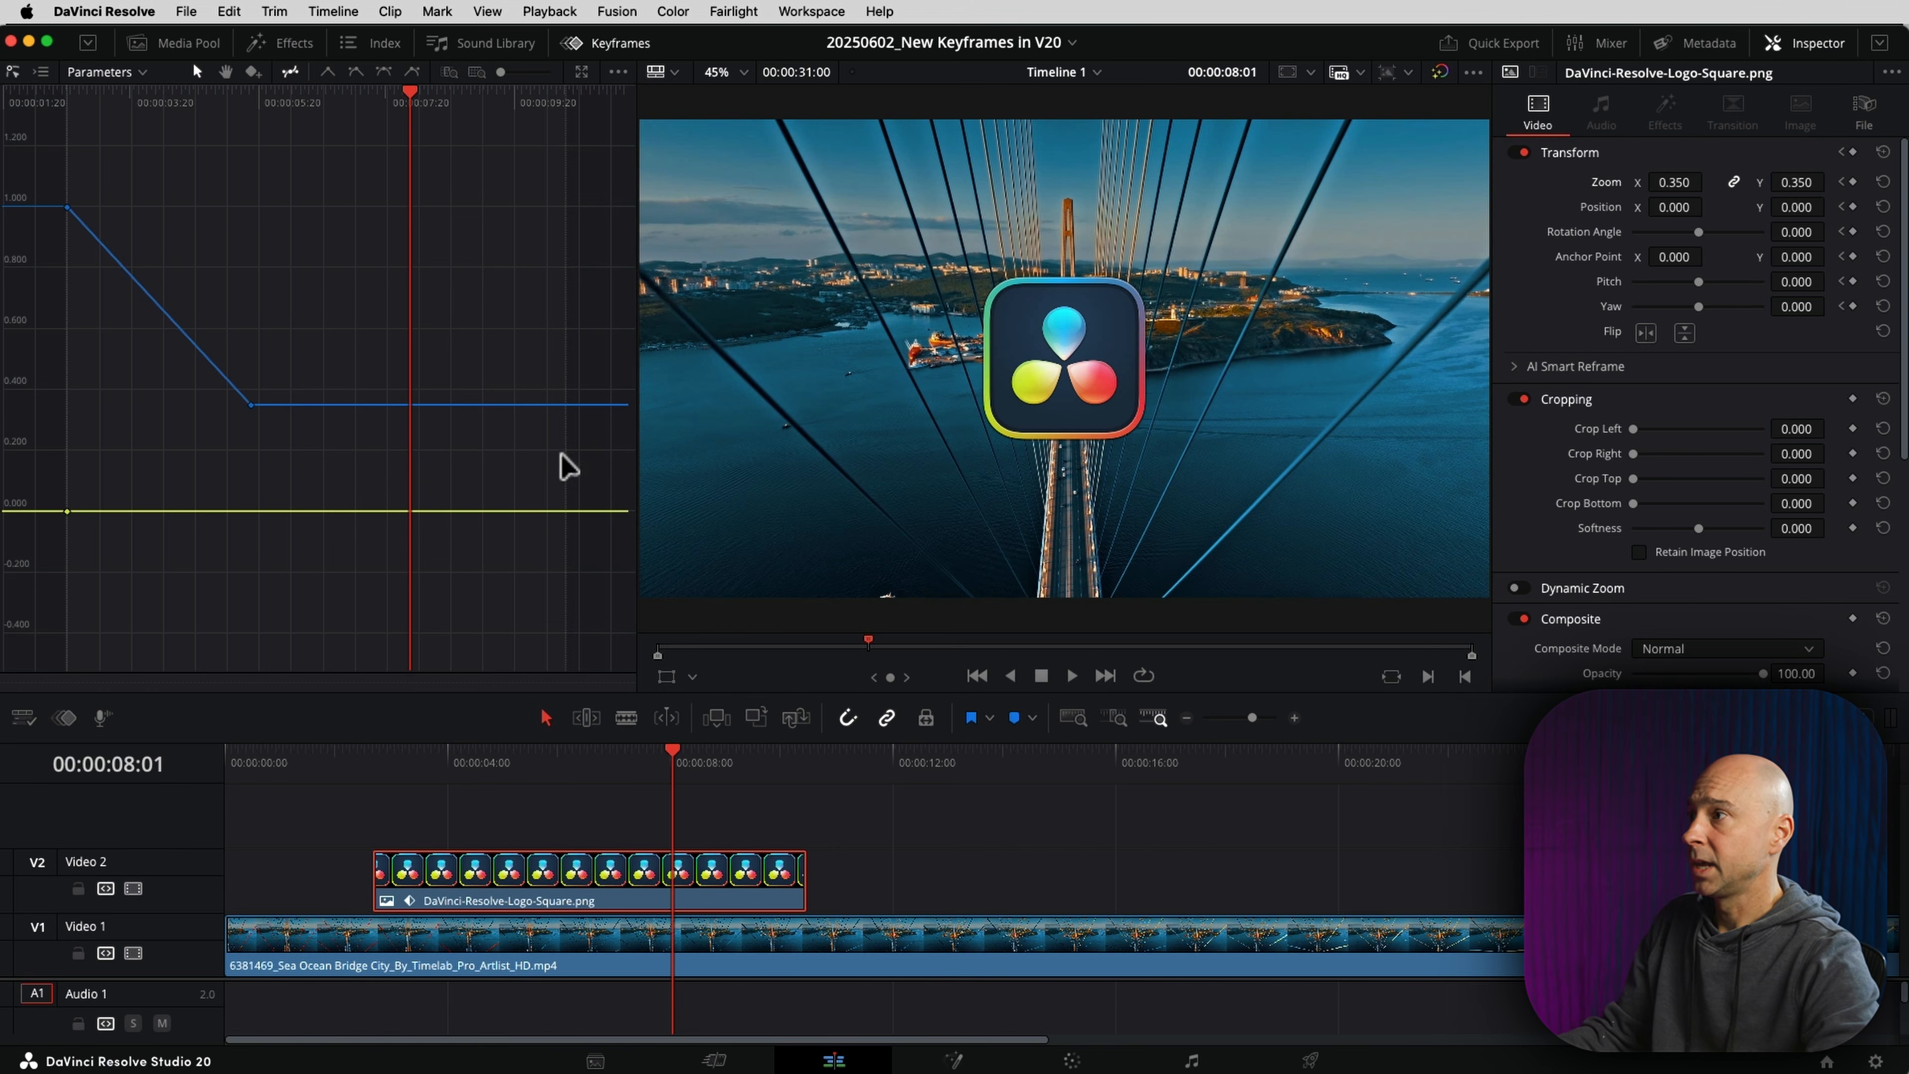
left_click(410, 405, "alt")
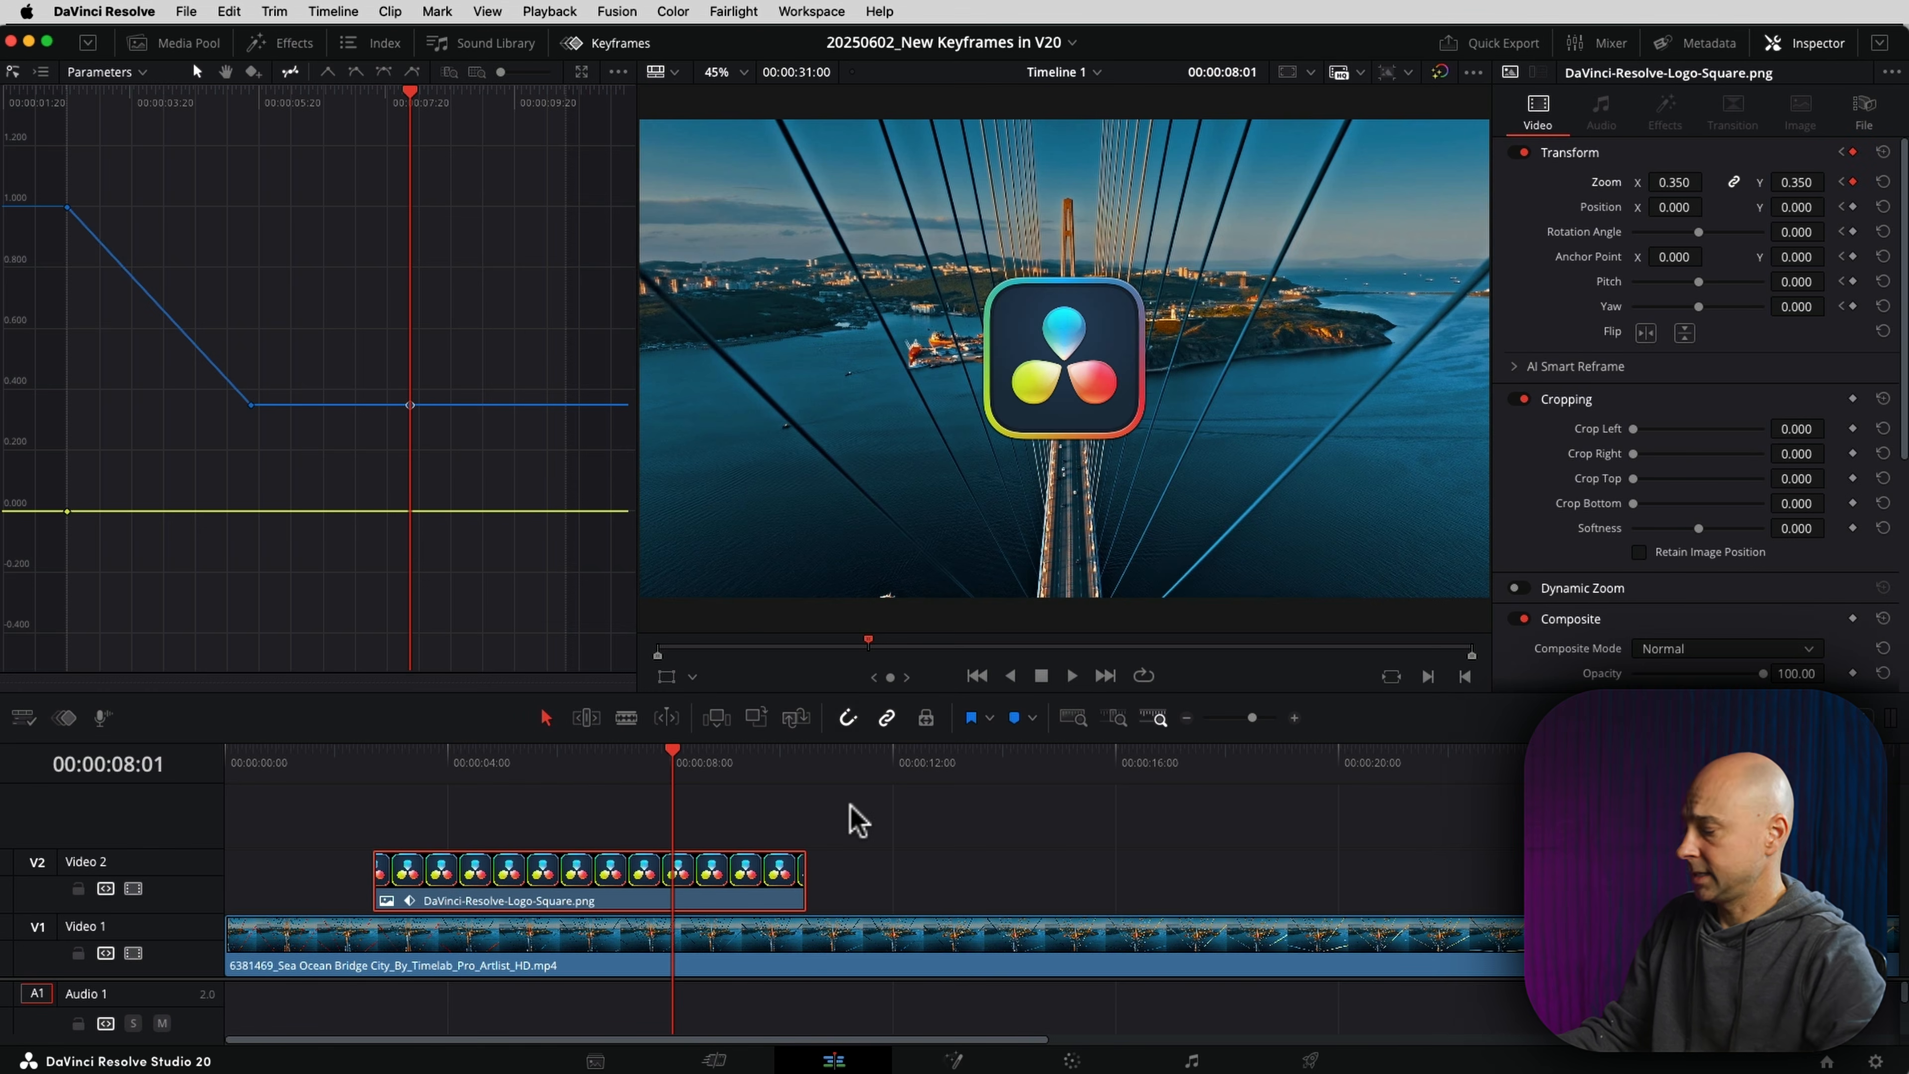
Step: At 00:00:09:01, one second after the hold keyframe, set the logo's Zoom to 1.000
key("shift+Right")
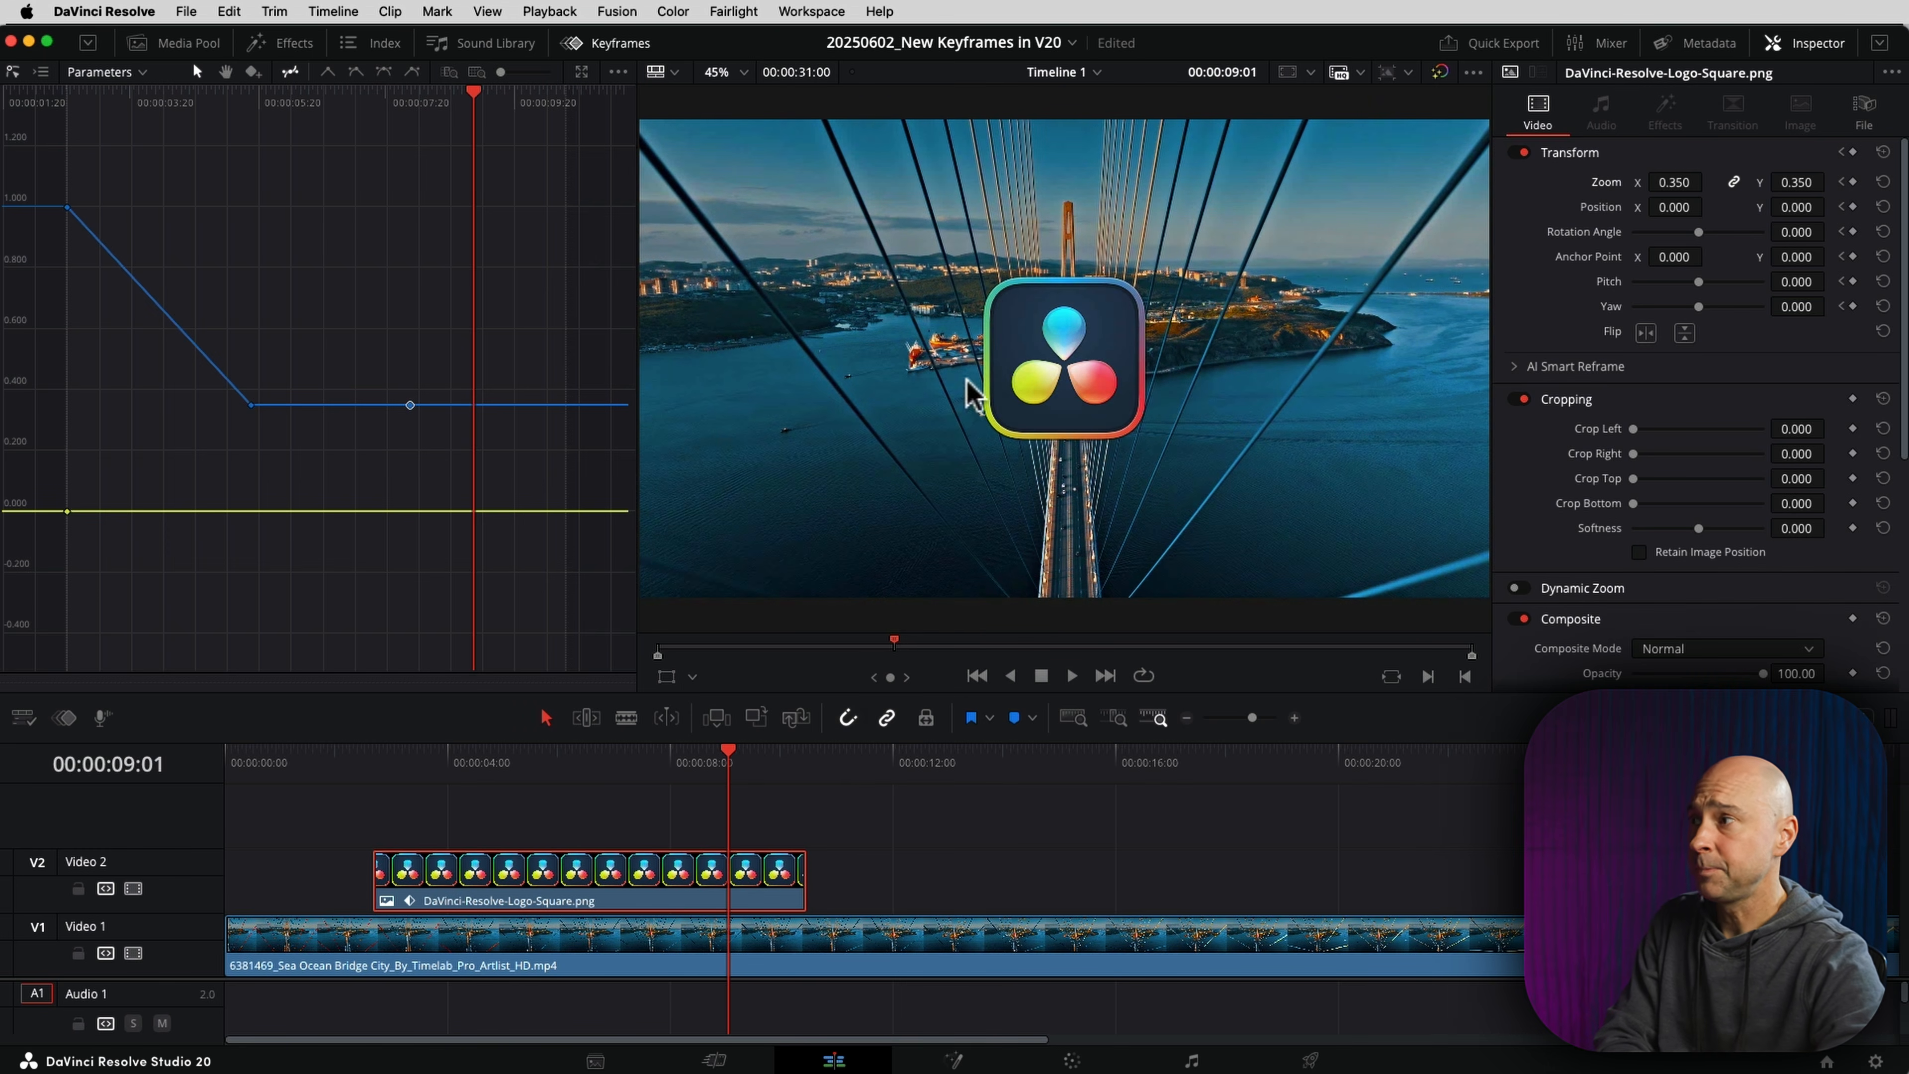
left_click_drag(1670, 182, 1668, 182)
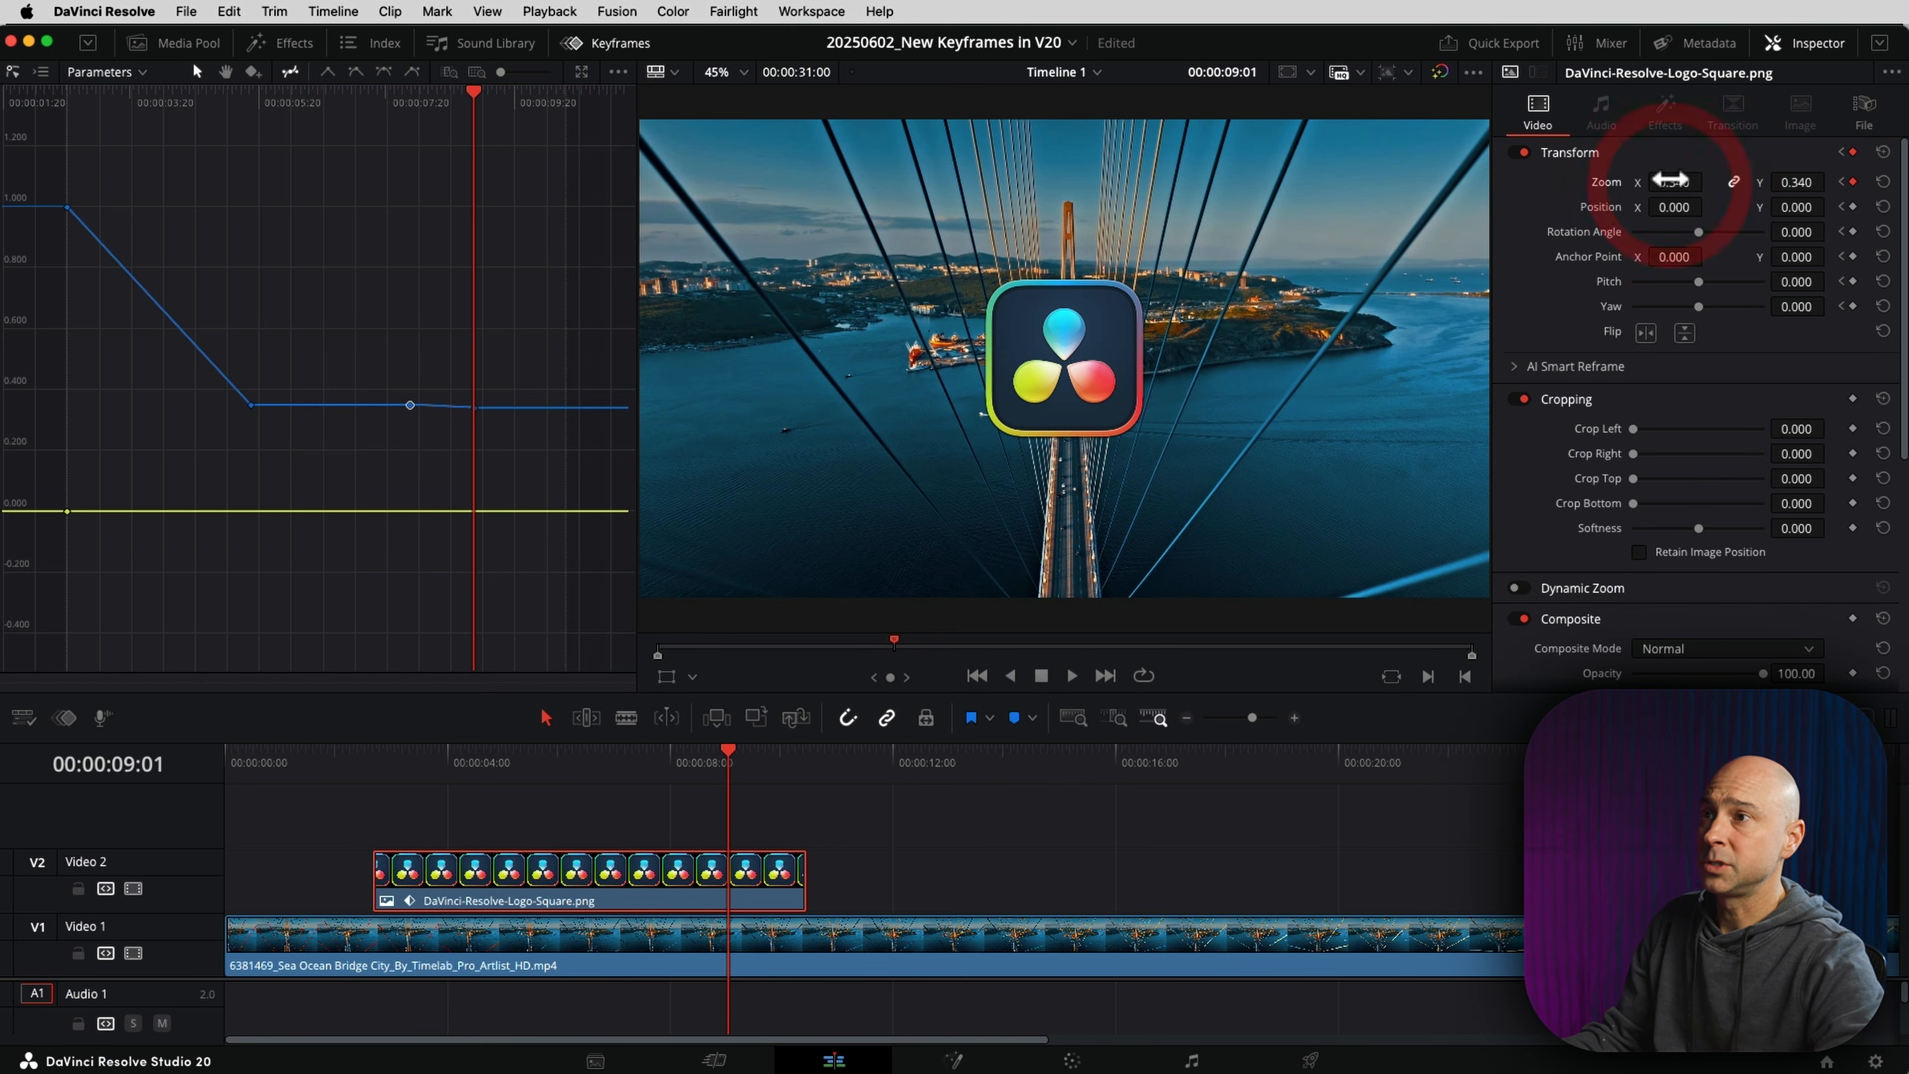
left_click(1670, 182)
type("1.")
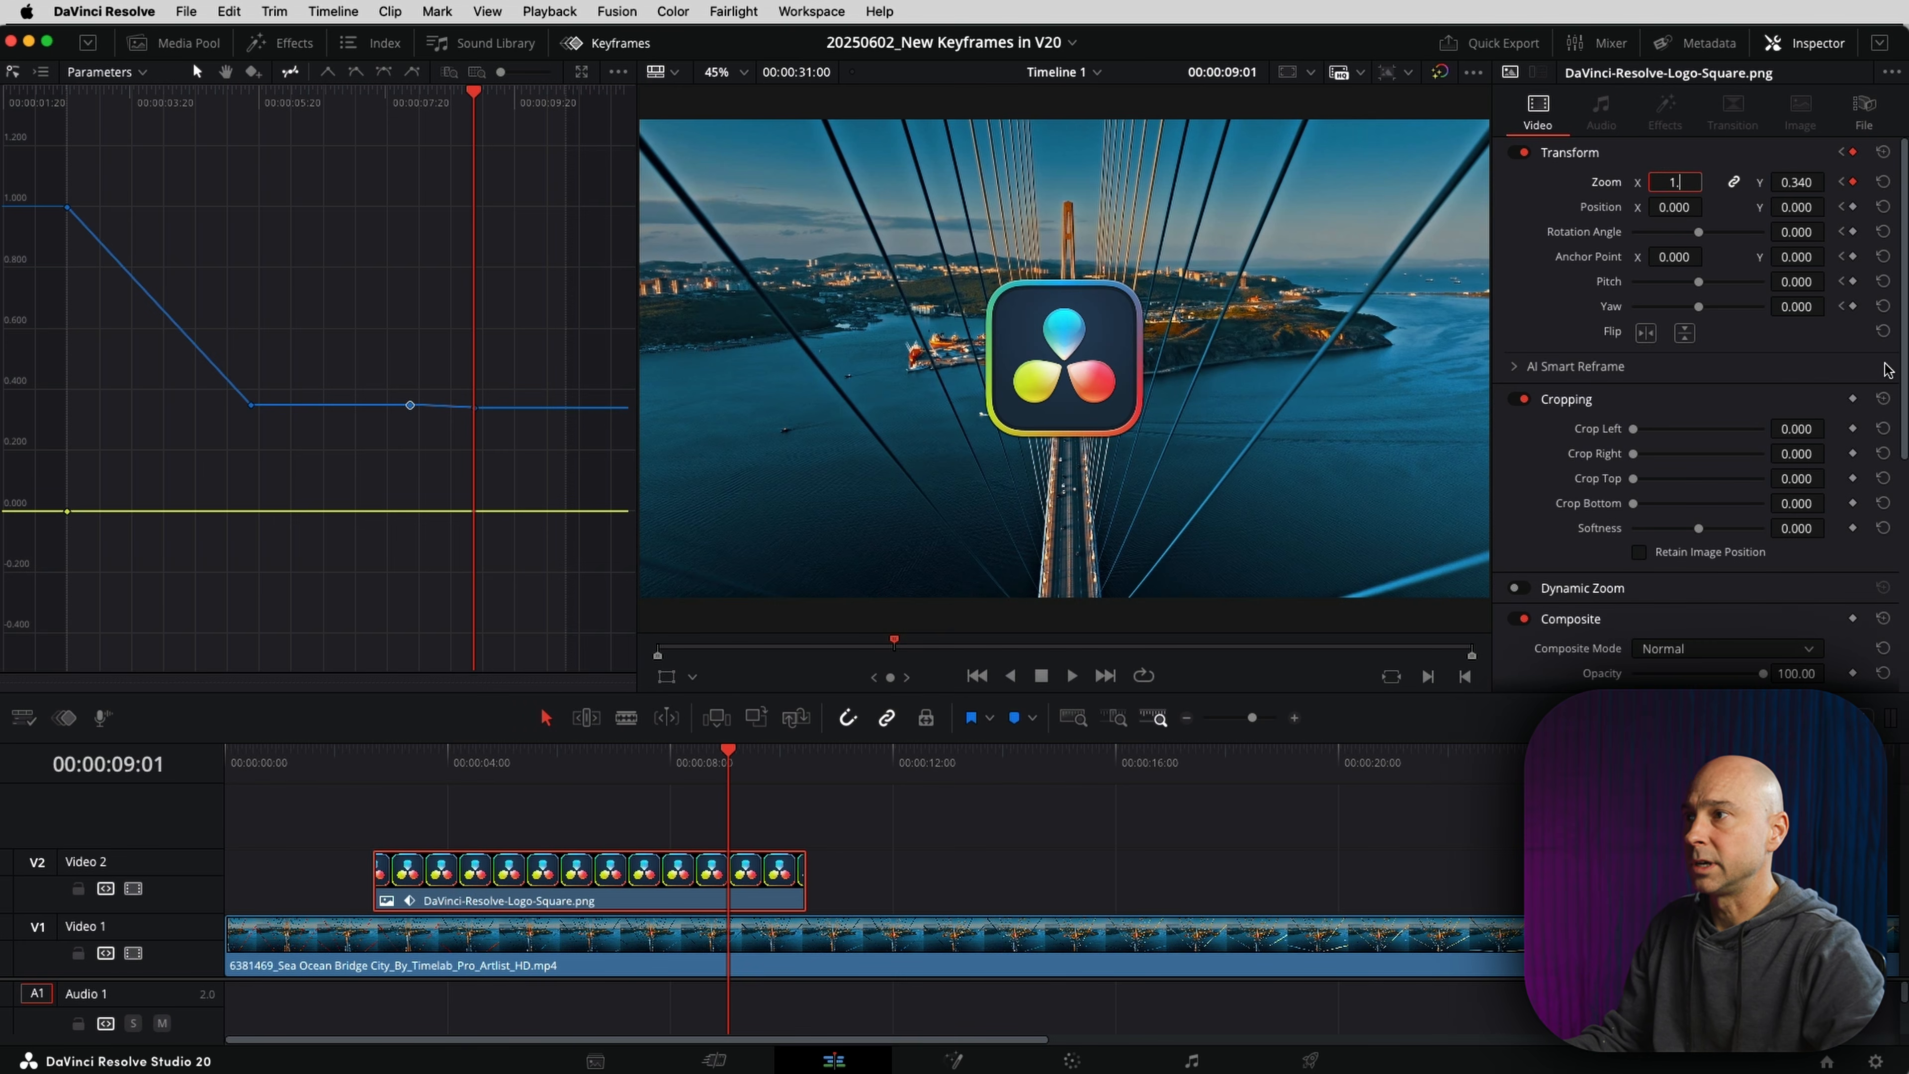
key("Return")
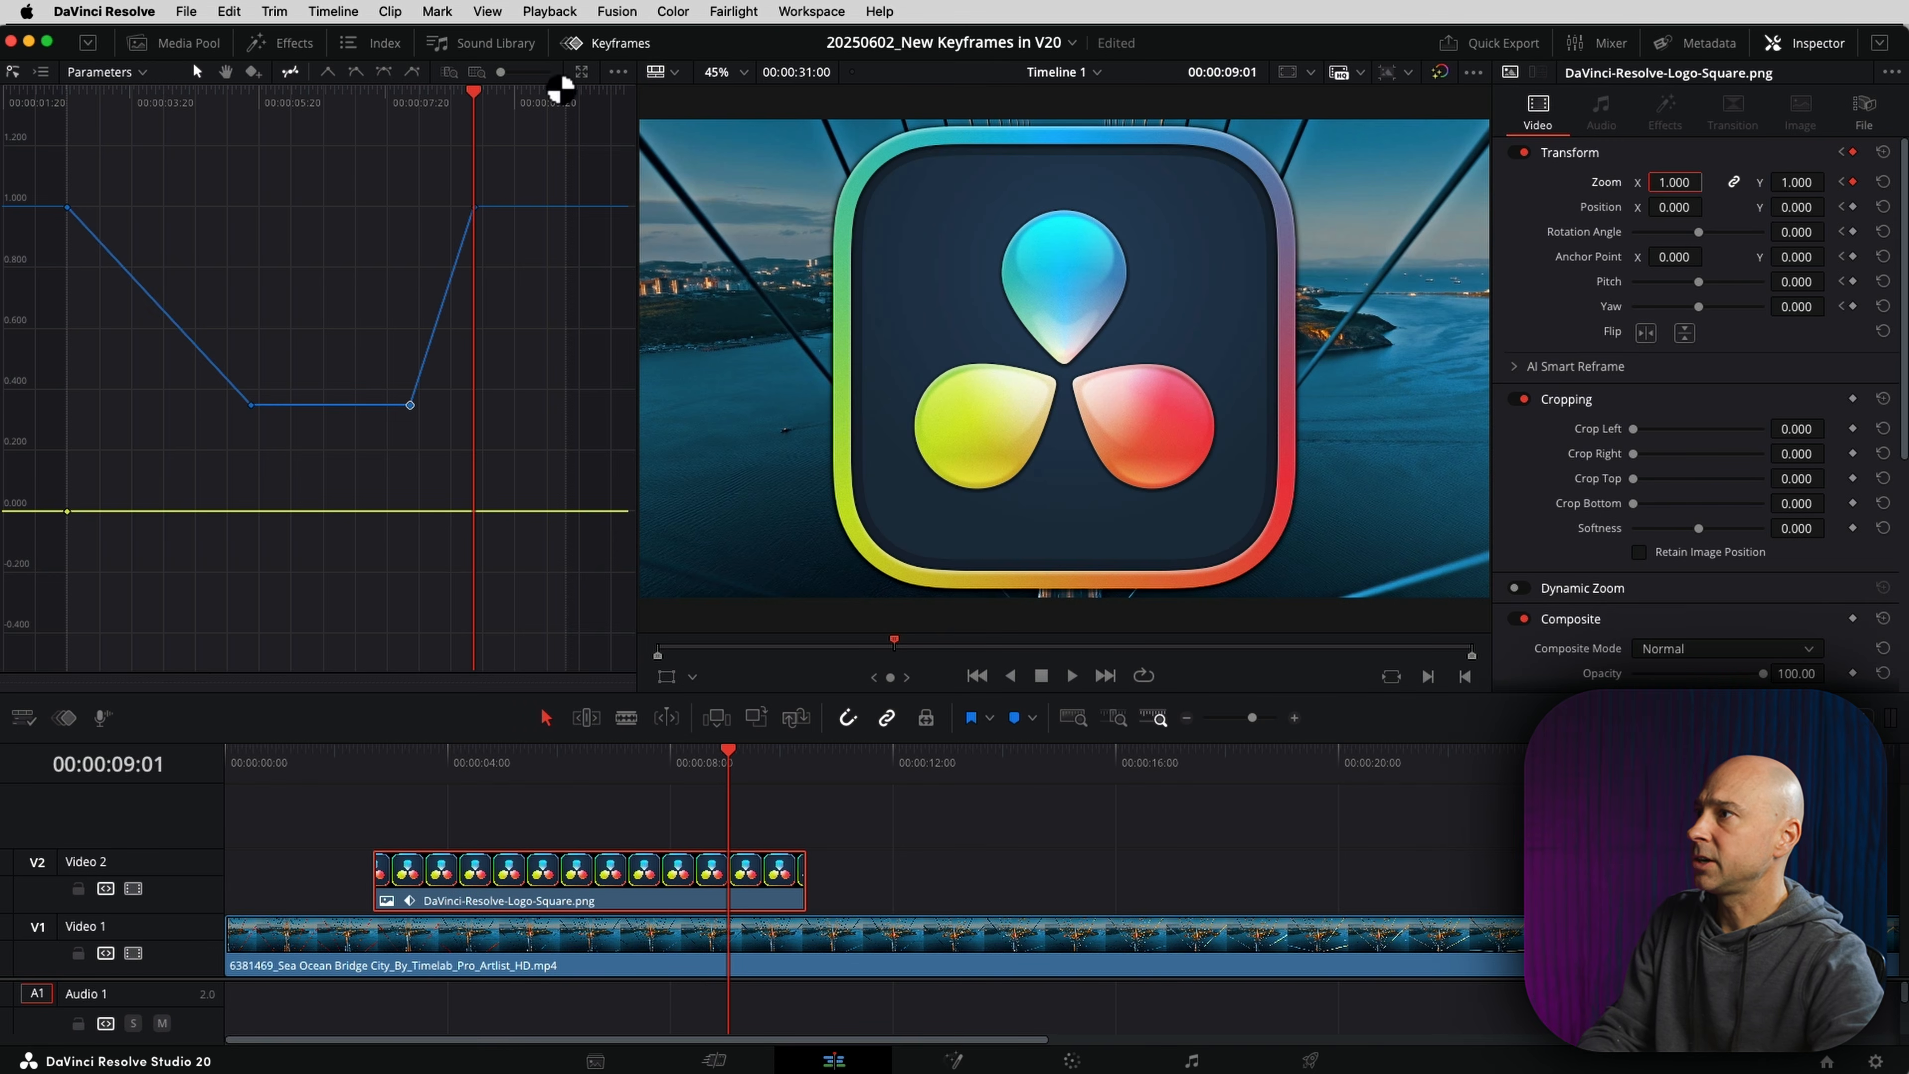
Step: Apply Ease In and Out to all of the logo's keyframes and lengthen the first Zoom keyframe's handle to the second keyframe's time
left_click_drag(503, 70, 497, 72)
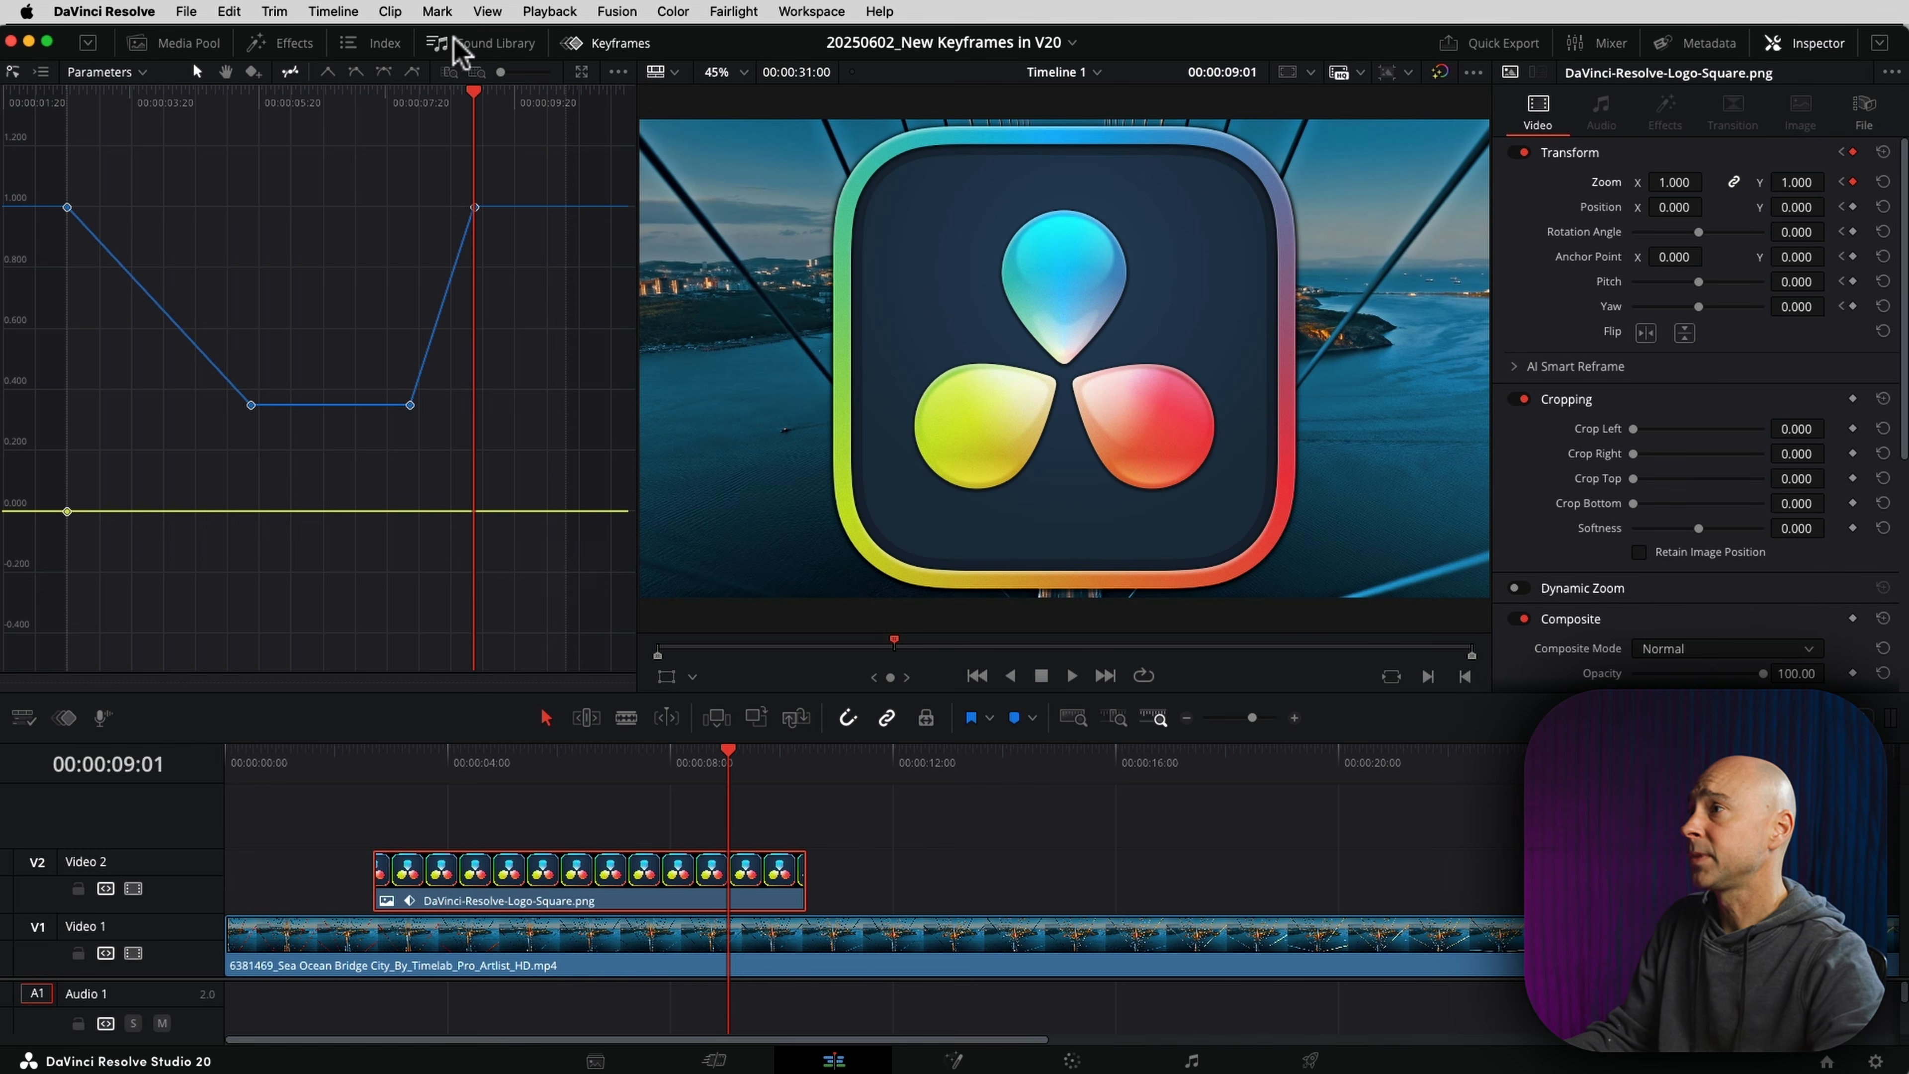
left_click(383, 72)
left_click_drag(159, 206, 299, 218)
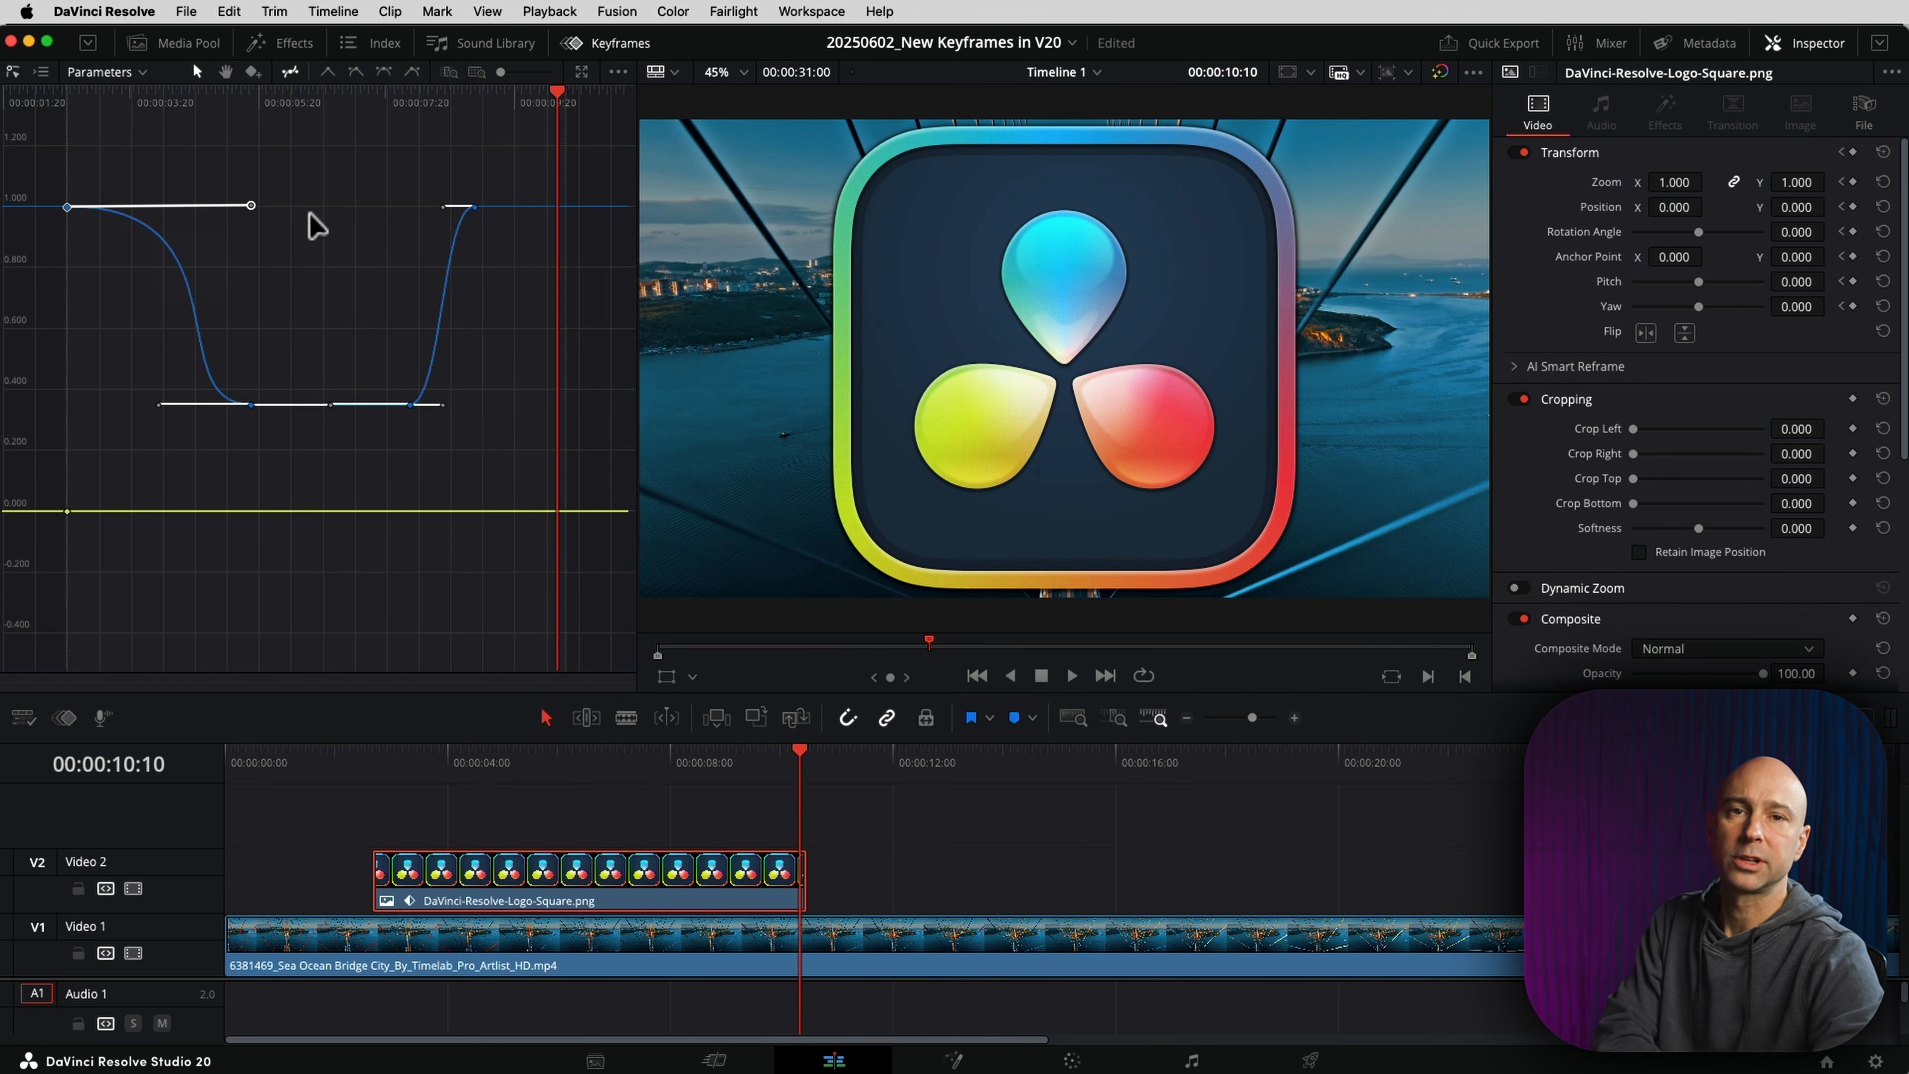